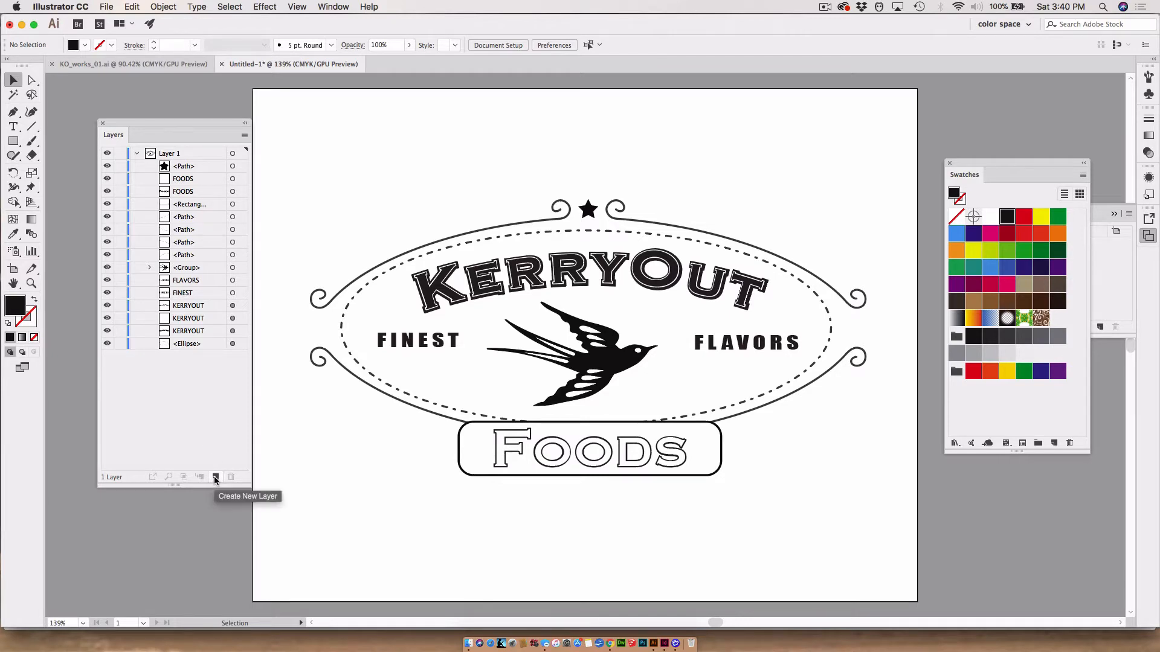
Create two new layers above Layer 1
click(215, 477)
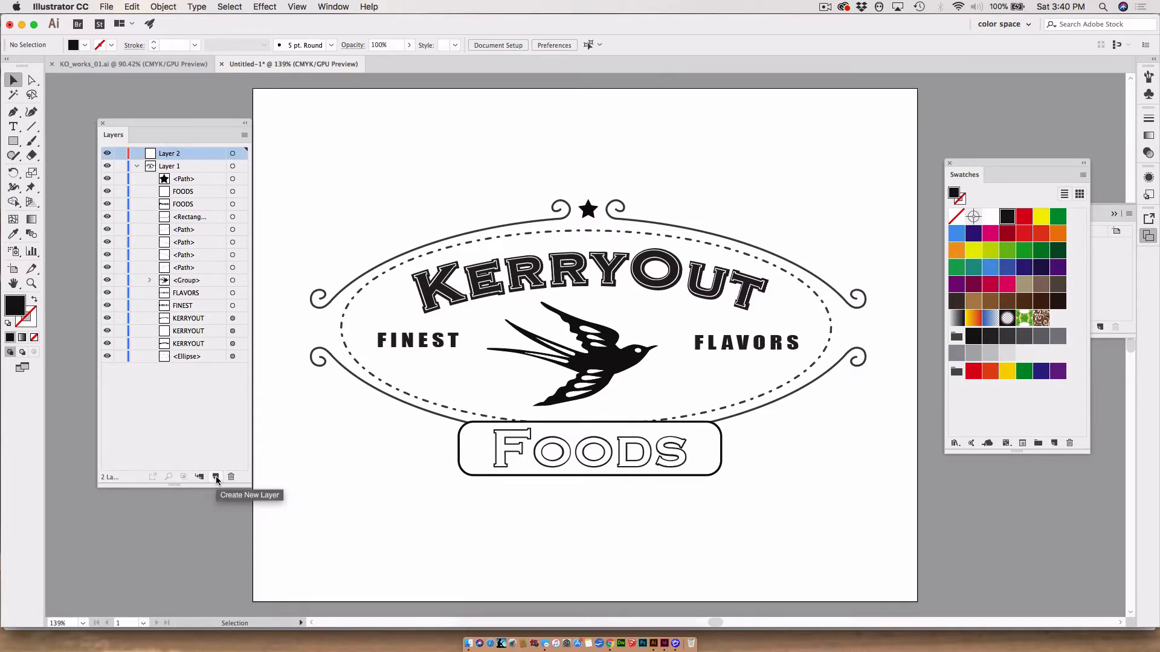
click(216, 477)
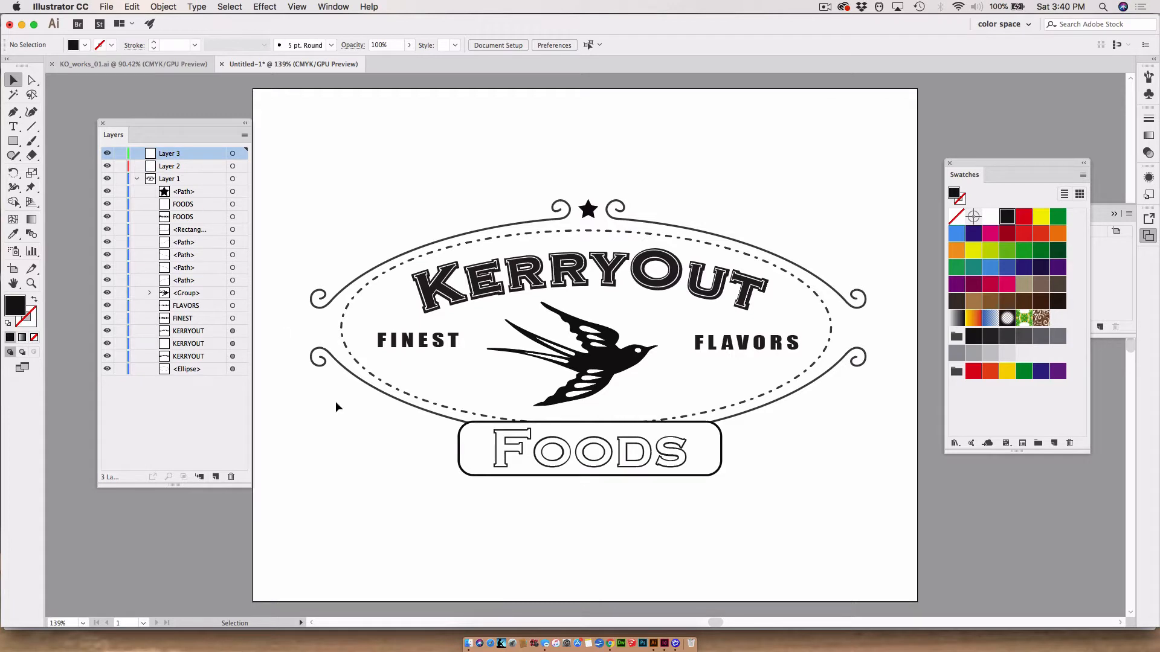
Move the bird and the star from Layer 1 onto Layer 2 and hide that layer
click(613, 361)
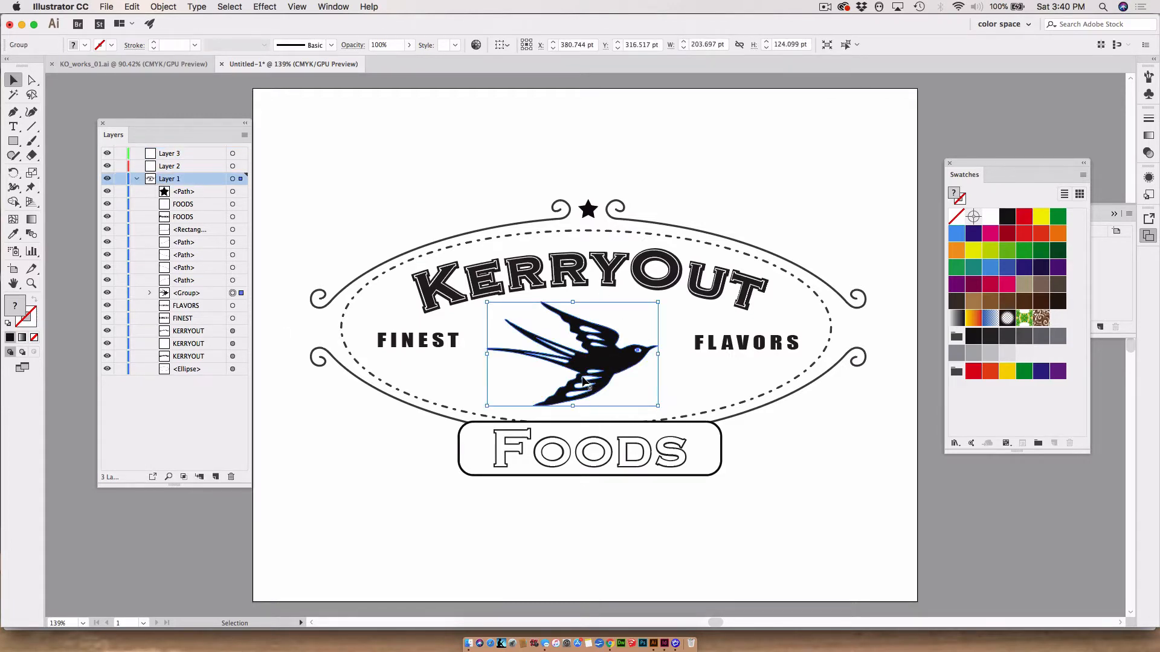
shift+click(589, 210)
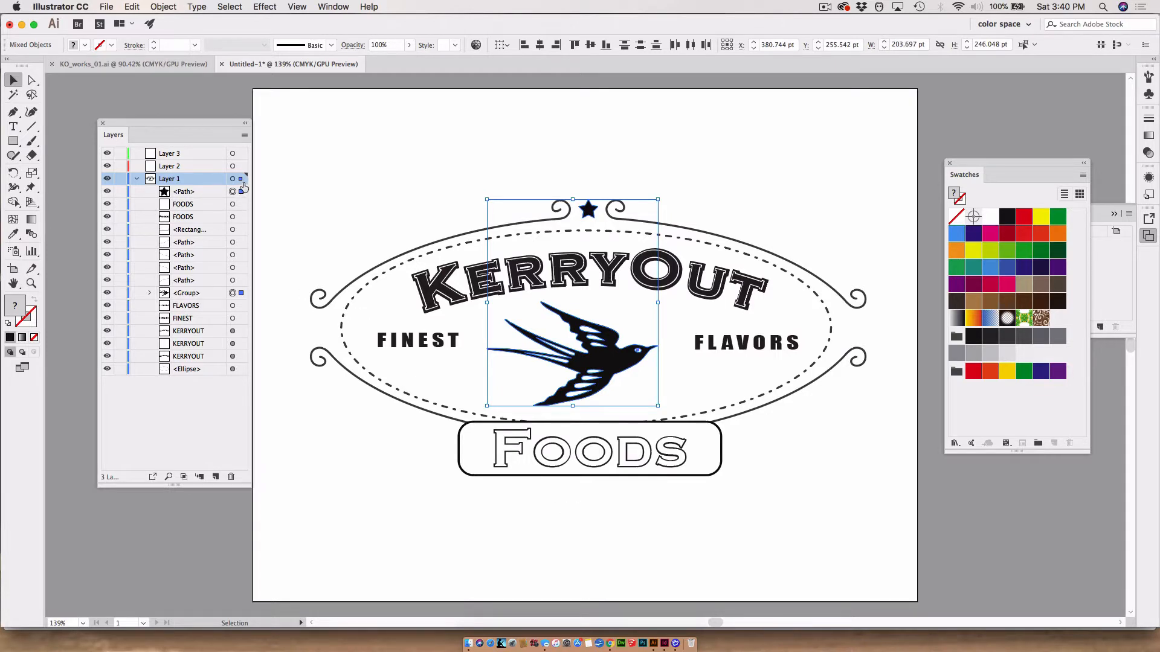
drag(242, 180, 241, 170)
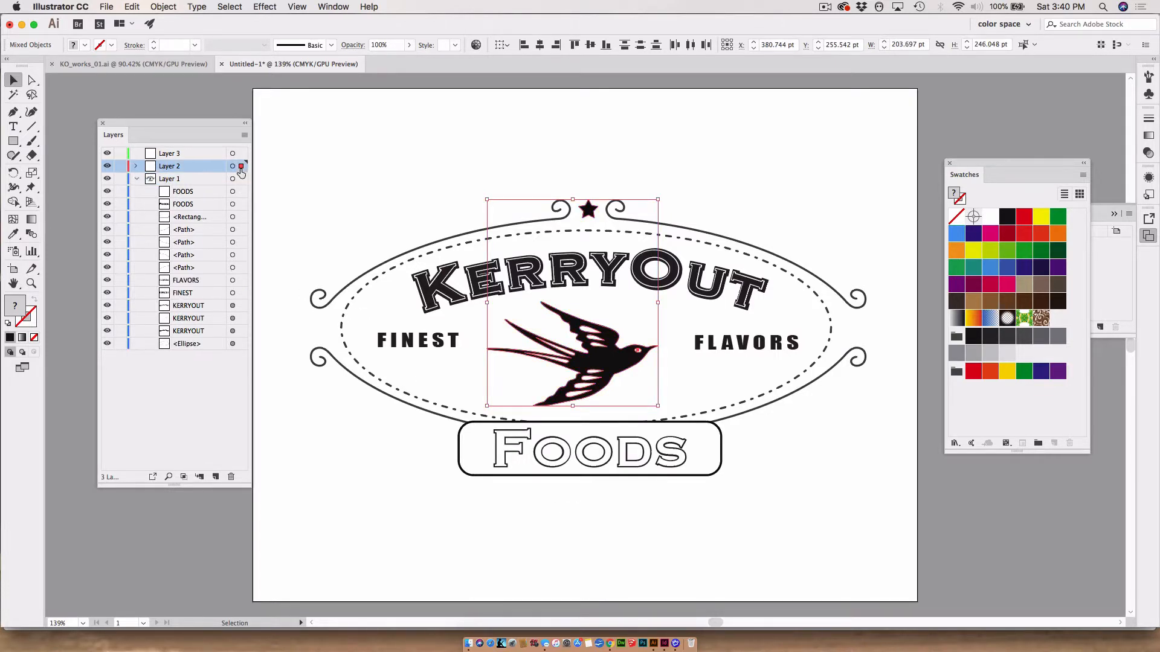
click(109, 167)
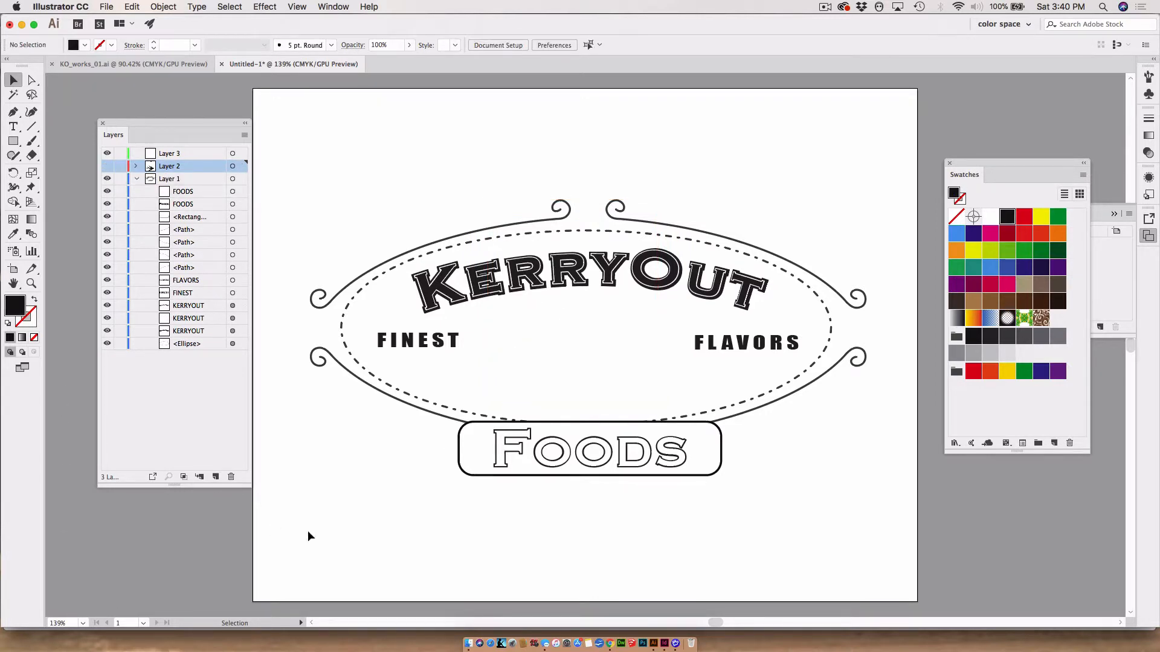
drag(310, 235, 360, 421)
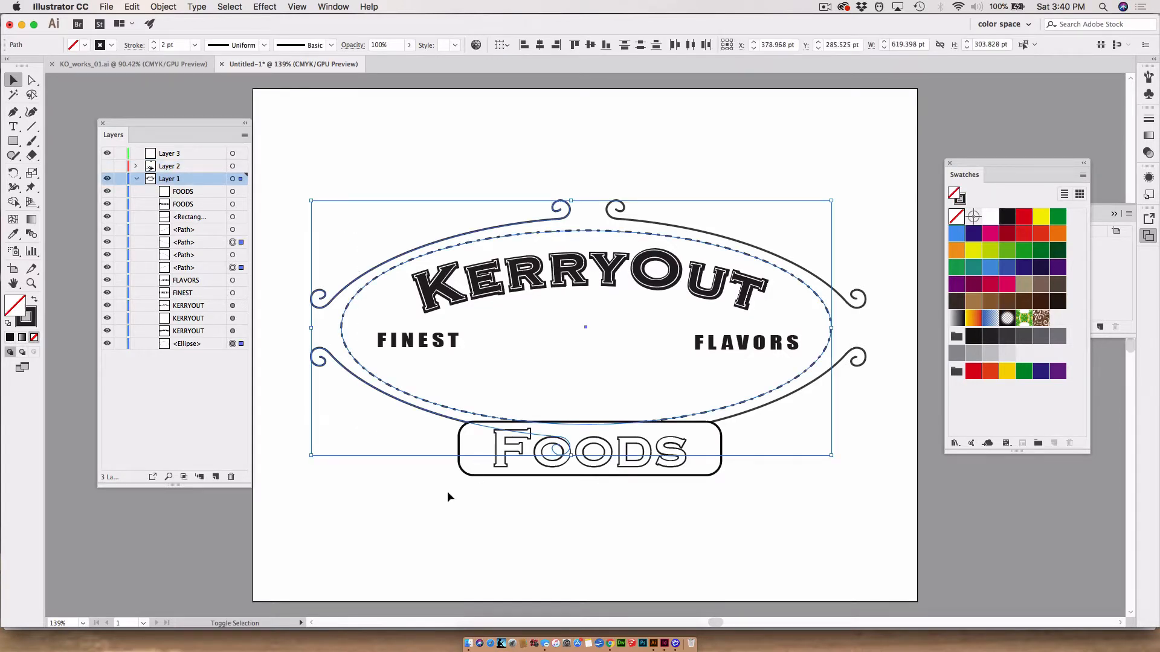
shift+click(470, 470)
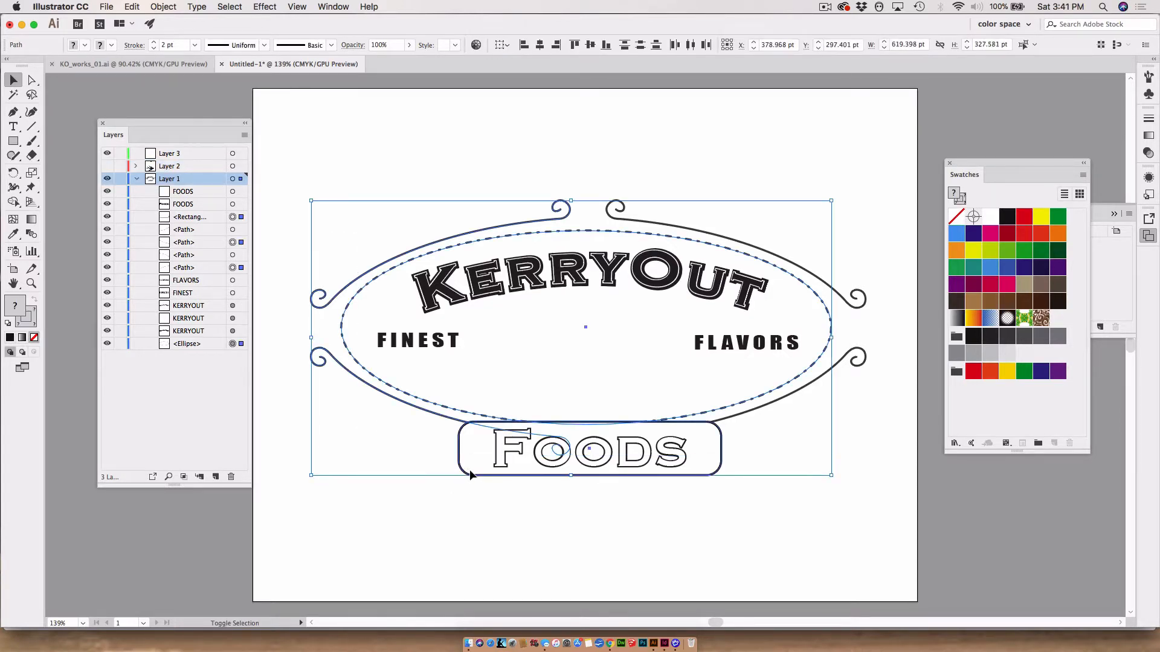
key(Delete)
key(super+z)
Move the four scroll-ended border lines and the dashed ellipse onto Layer 3 and hide that layer
drag(892, 400, 816, 241)
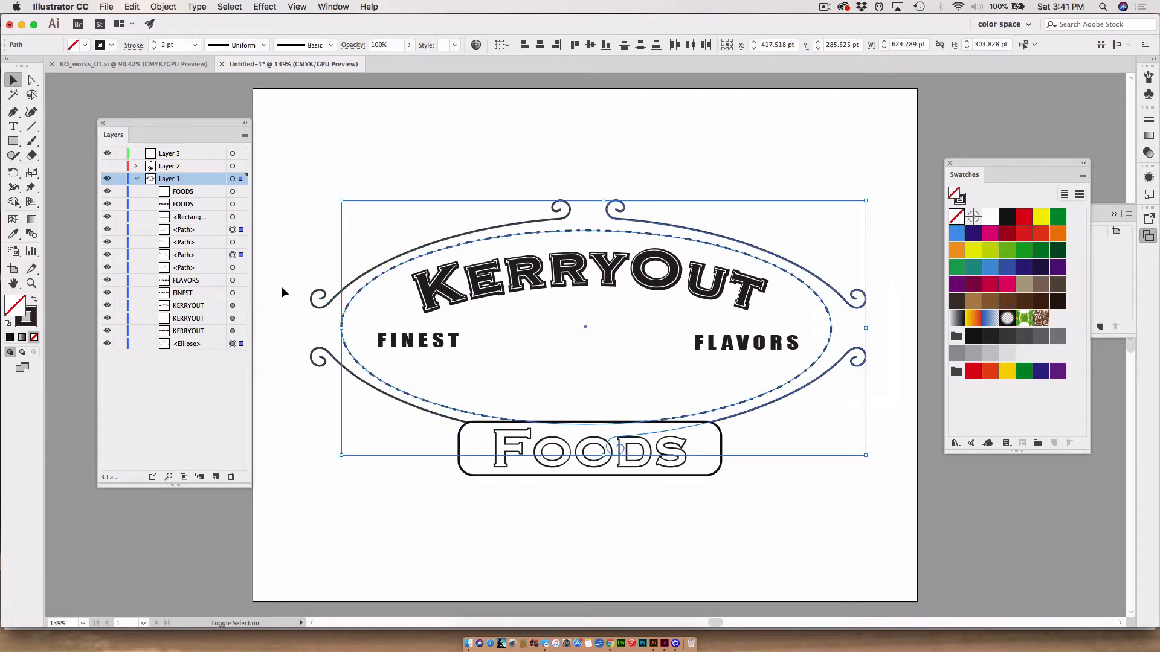
drag(316, 366, 328, 385)
key(a)
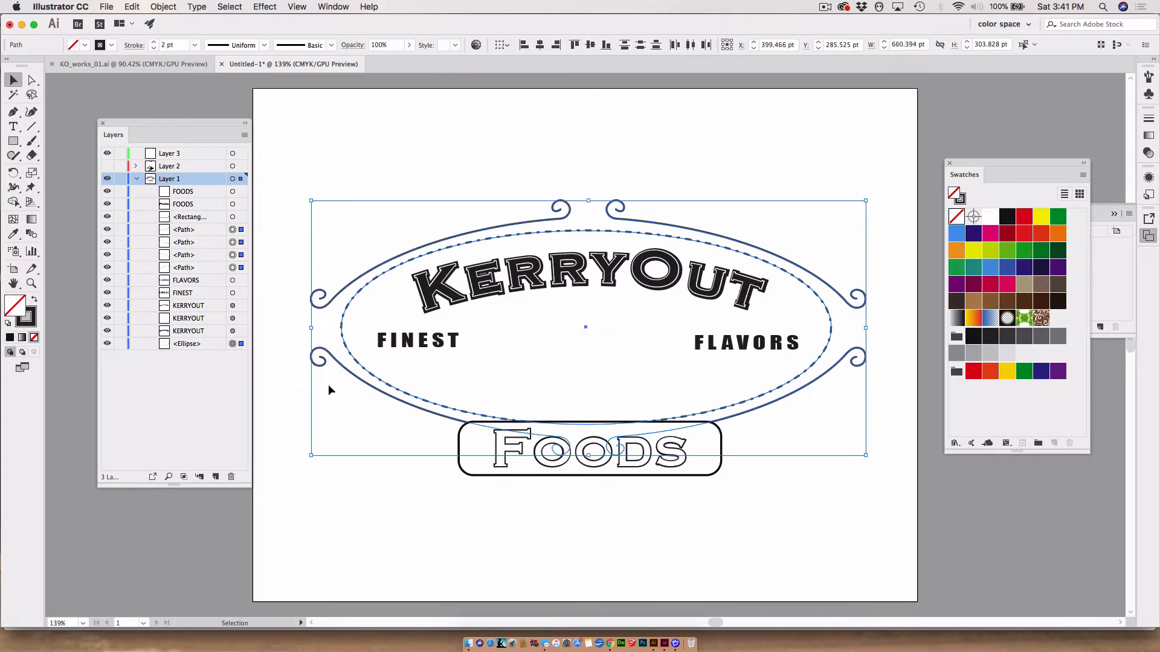
key(Delete)
key(super+z)
drag(241, 179, 240, 154)
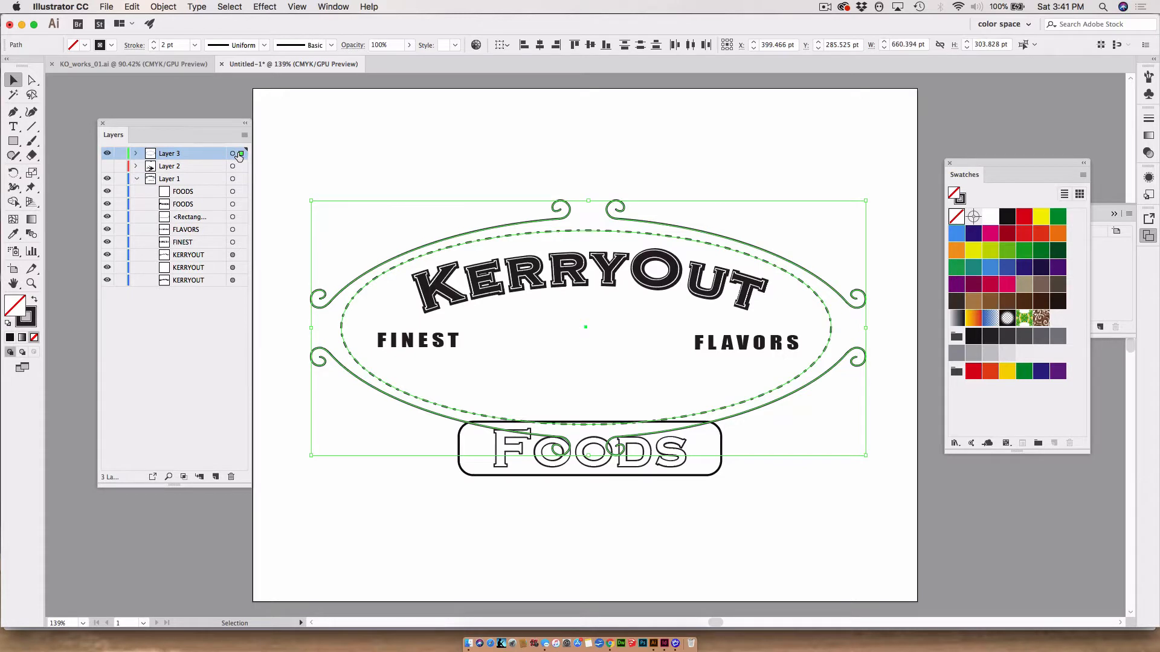
click(109, 164)
click(107, 153)
click(107, 166)
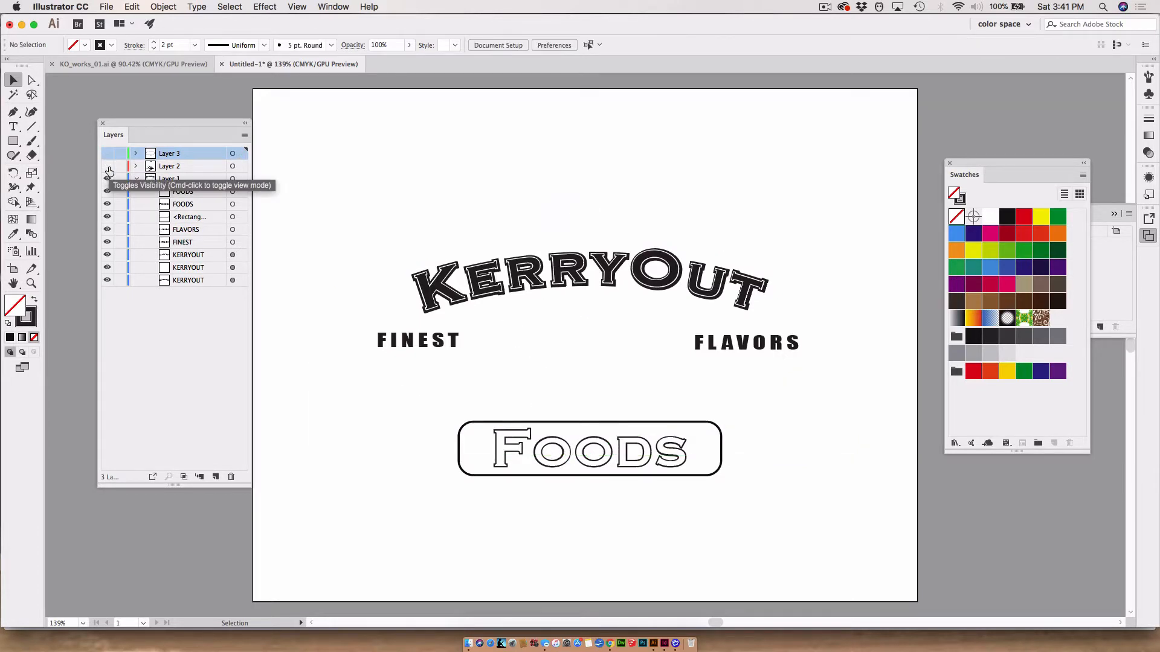
Move the rounded rectangle behind Foods onto Layer 3 and rename Layer 1 as text 1
click(480, 460)
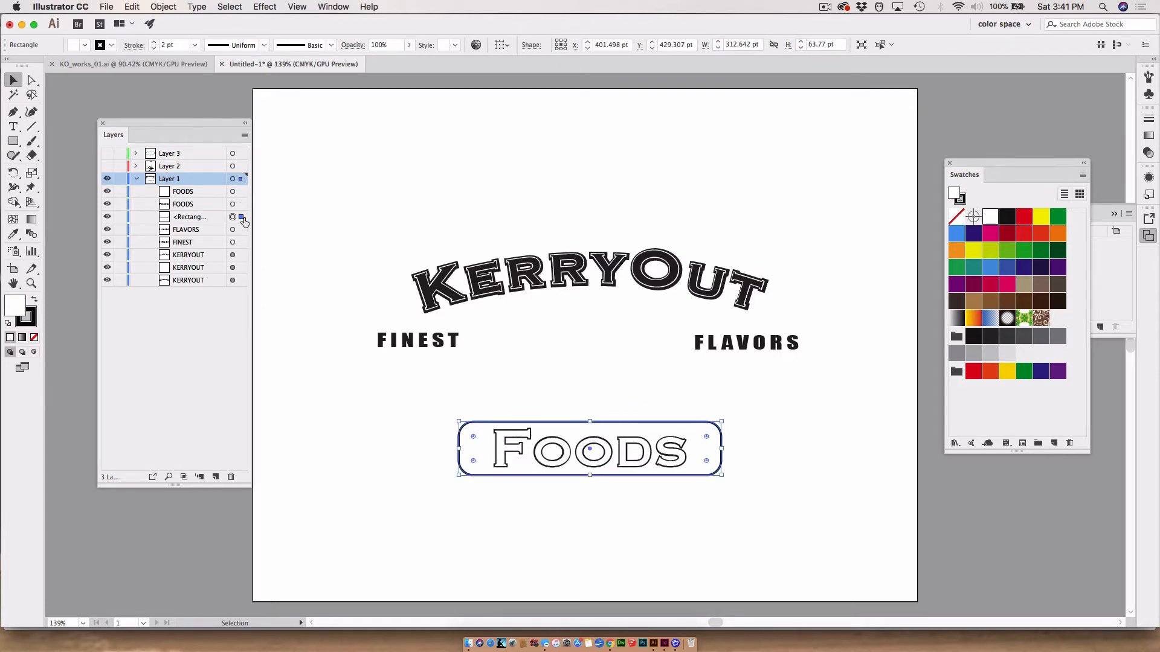
drag(244, 222, 244, 158)
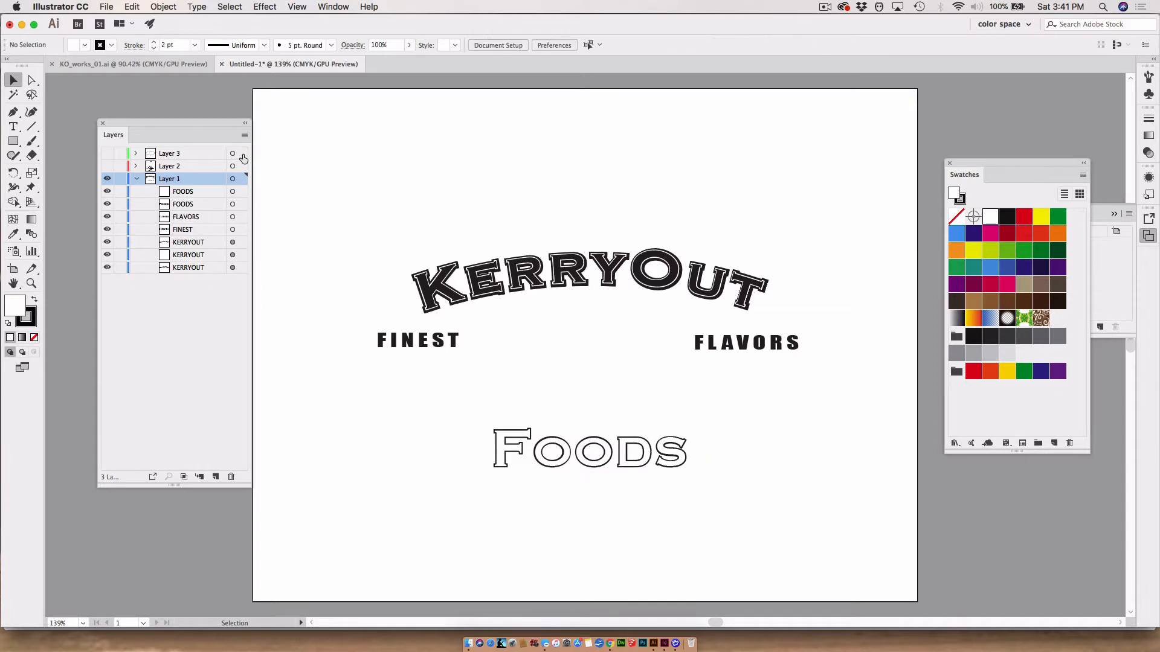
double_click(169, 180)
text(text 1)
click(176, 368)
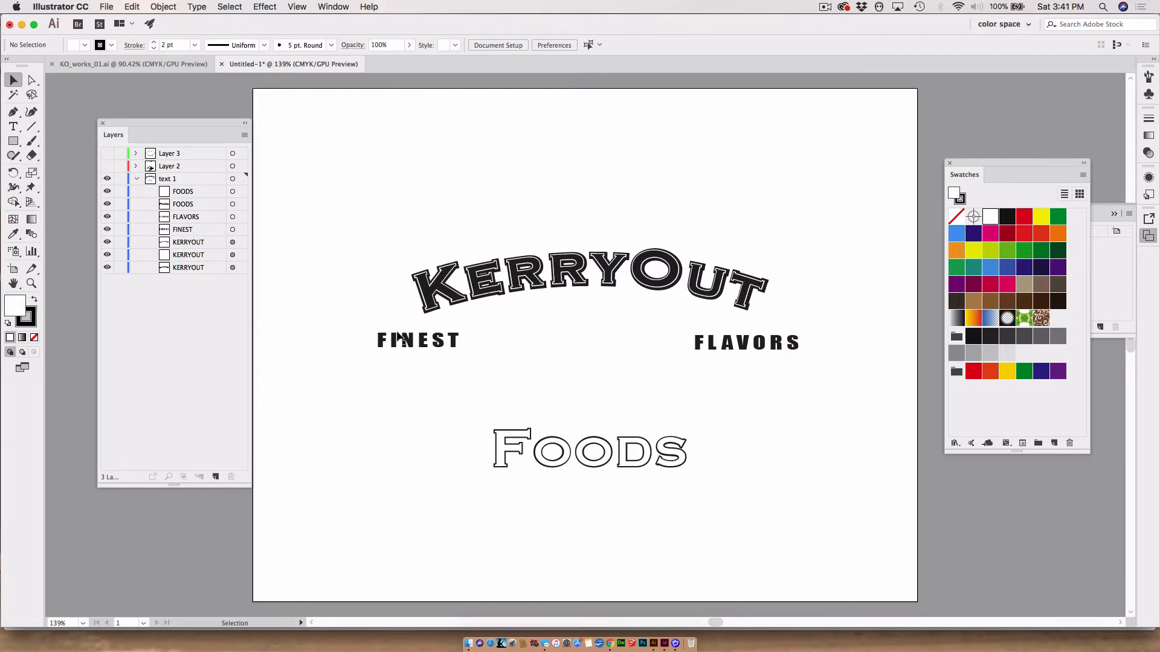
Select the front Foods text and add a new layer named text 2 directly above the text 1 layer
click(512, 462)
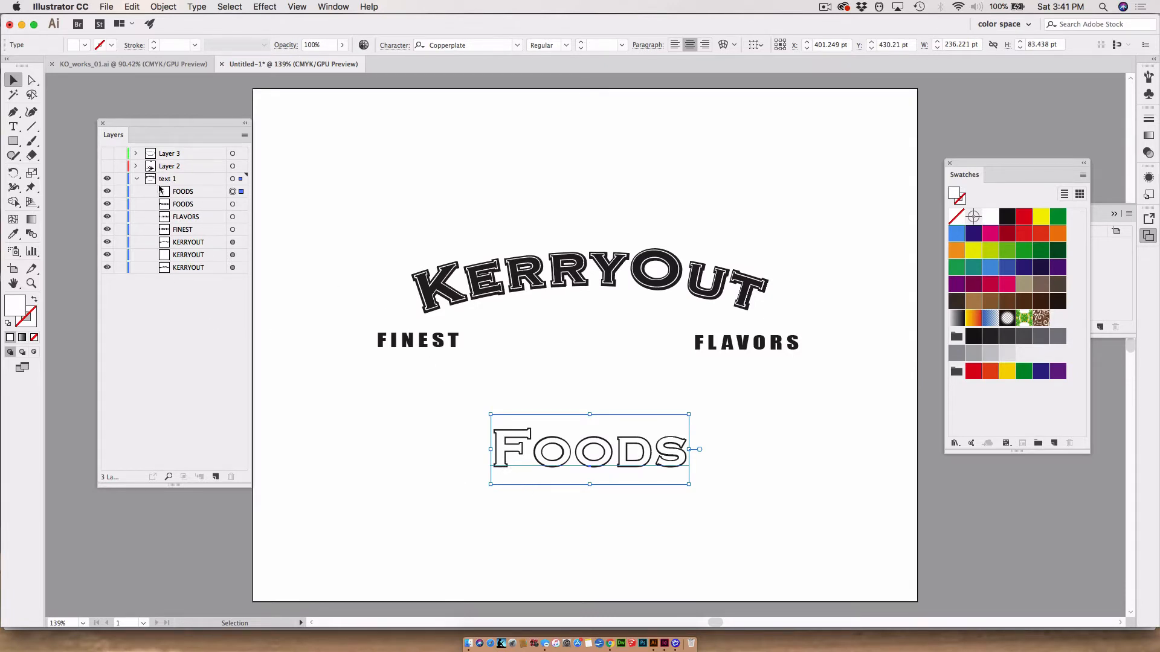
click(135, 179)
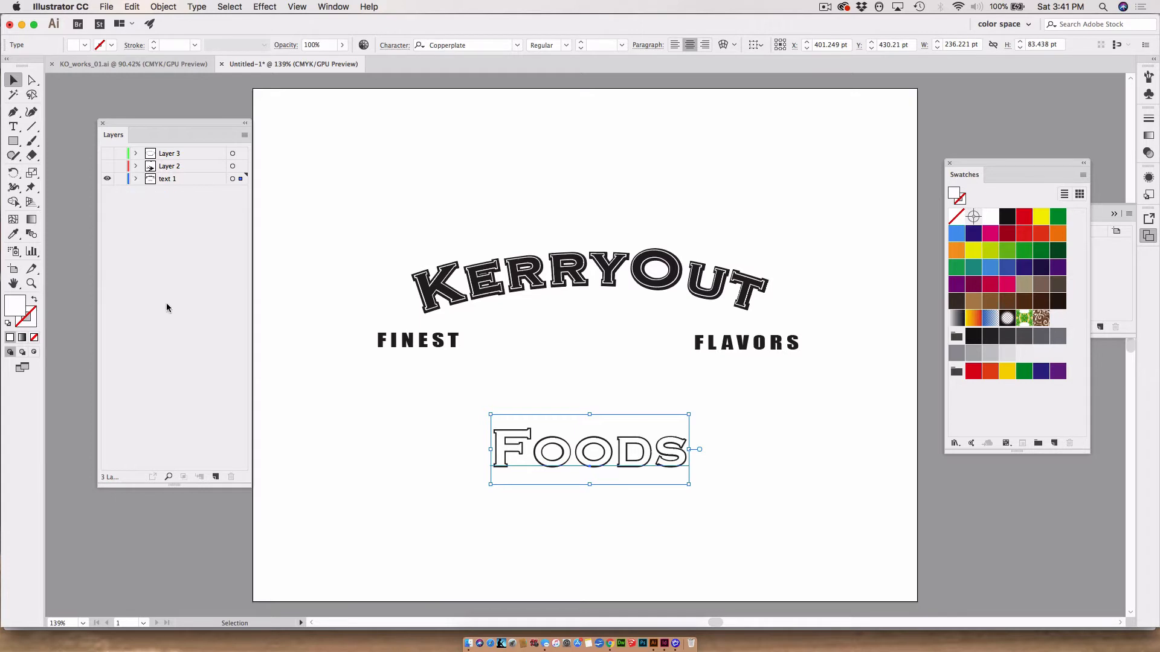
click(216, 477)
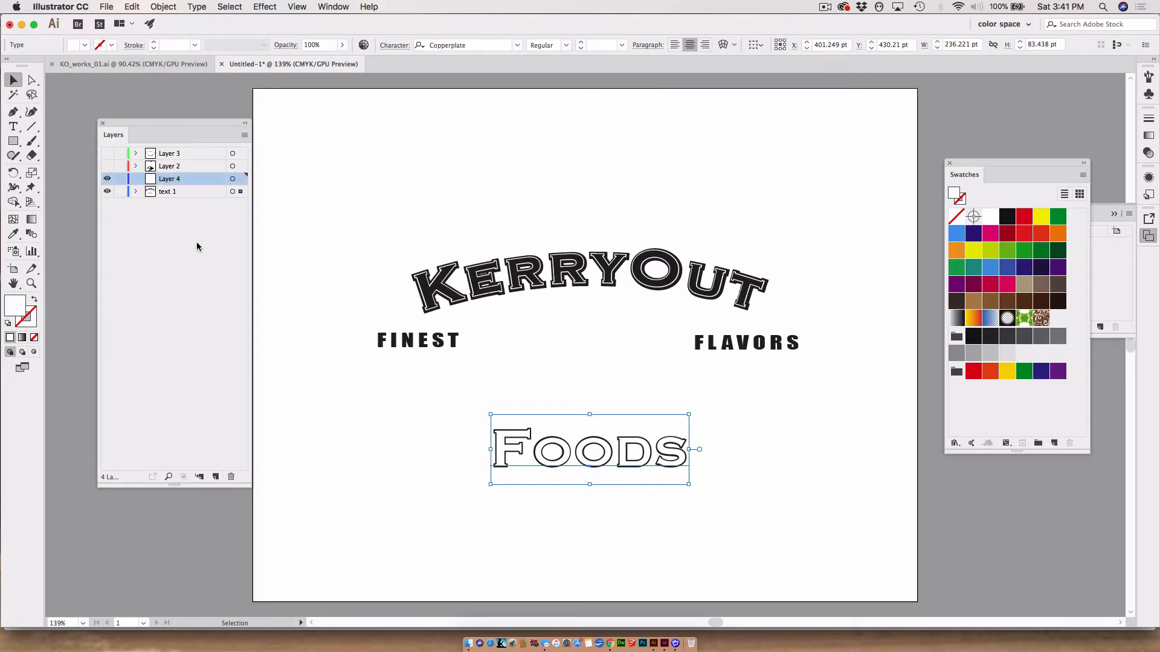
double_click(171, 180)
text(text 2)
click(135, 240)
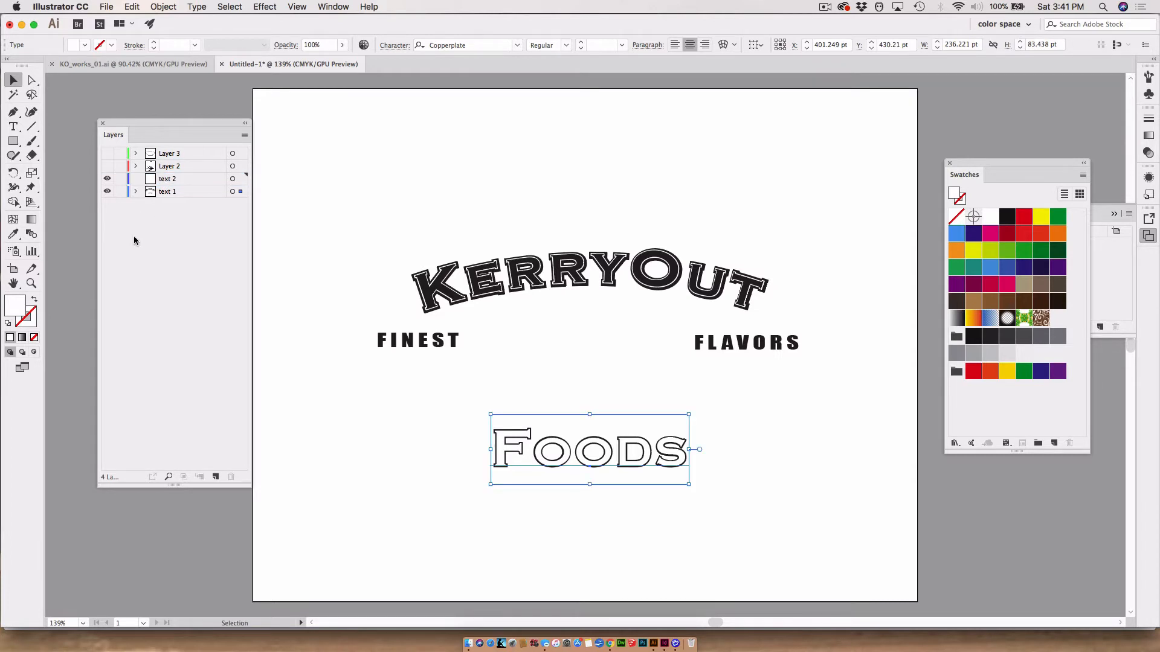
Set the layer list's row size to Large
click(244, 135)
click(322, 424)
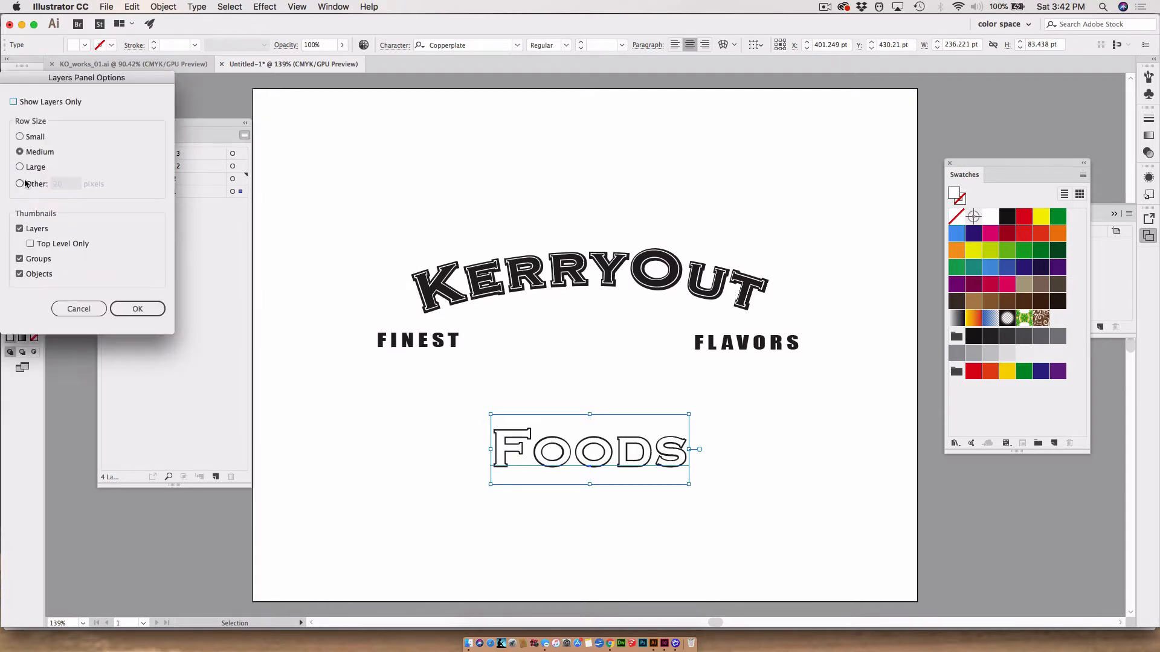
click(20, 166)
click(135, 311)
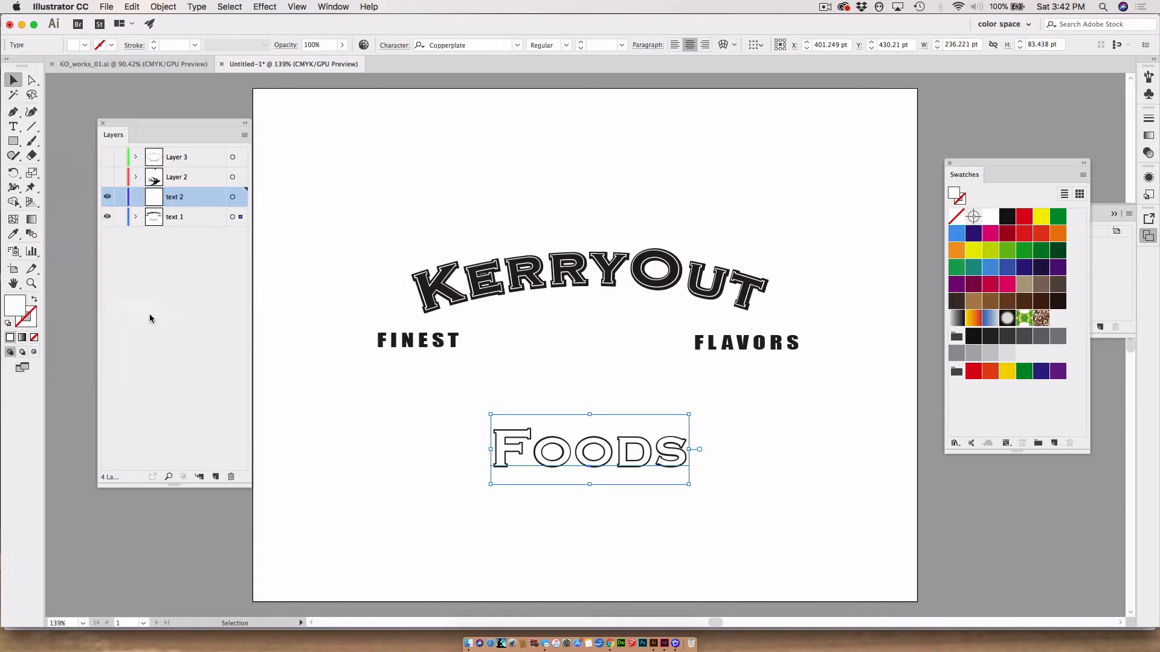
click(178, 324)
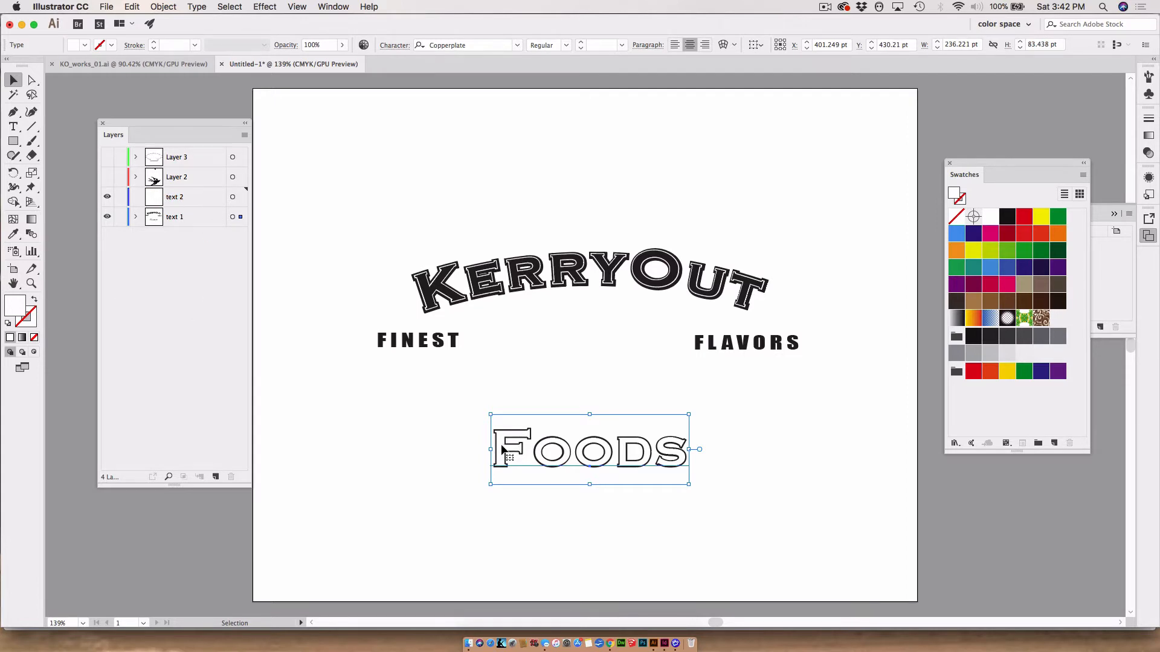
Add the front KerryOut text to the Foods selection, and repeatedly delete and restore both to examine the text copies beneath
shift+click(431, 296)
key(super+shift+a)
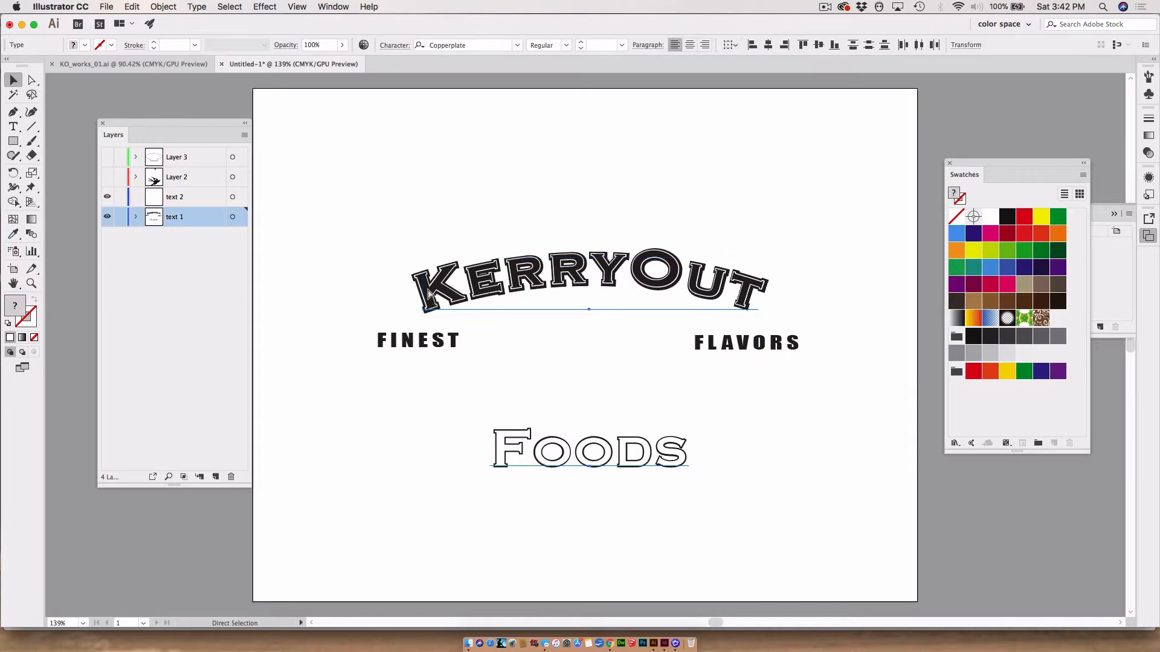
key(super+z)
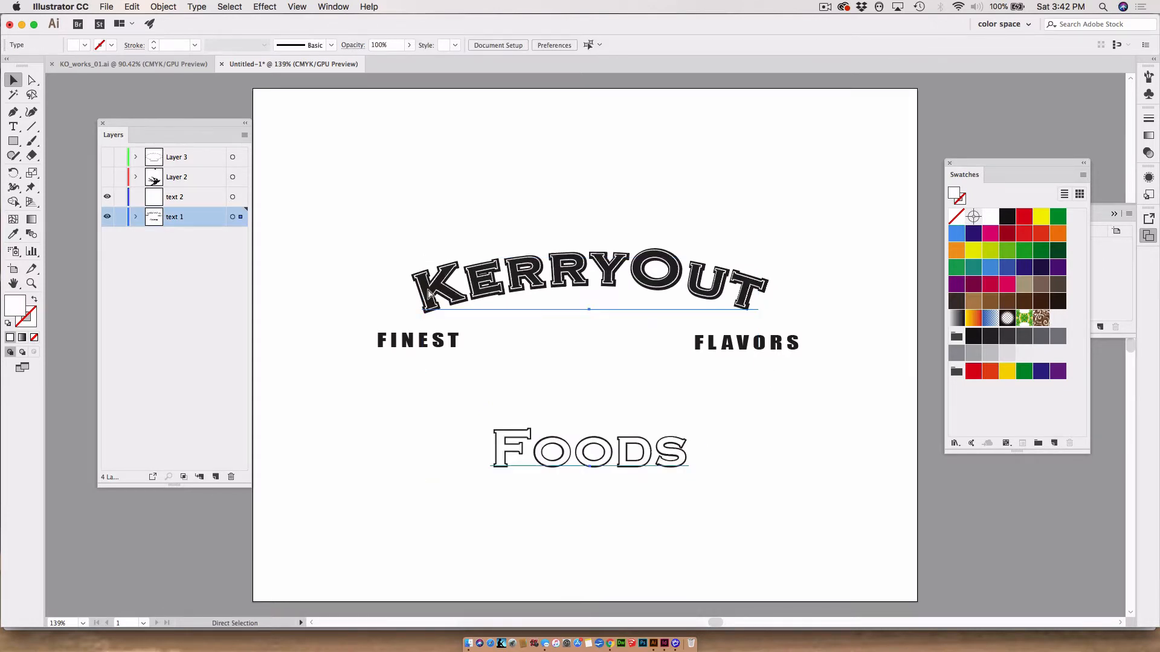
key(super+shift+a)
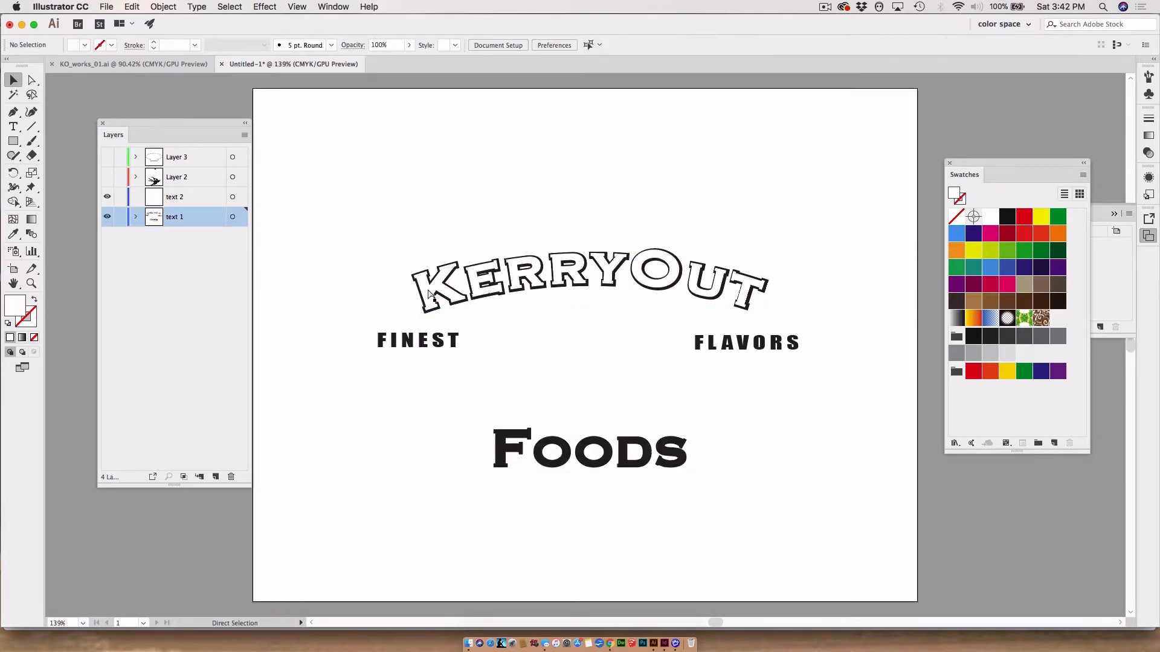
key(super+z)
key(super+shift+a)
key(super+z)
key(super+shift+a)
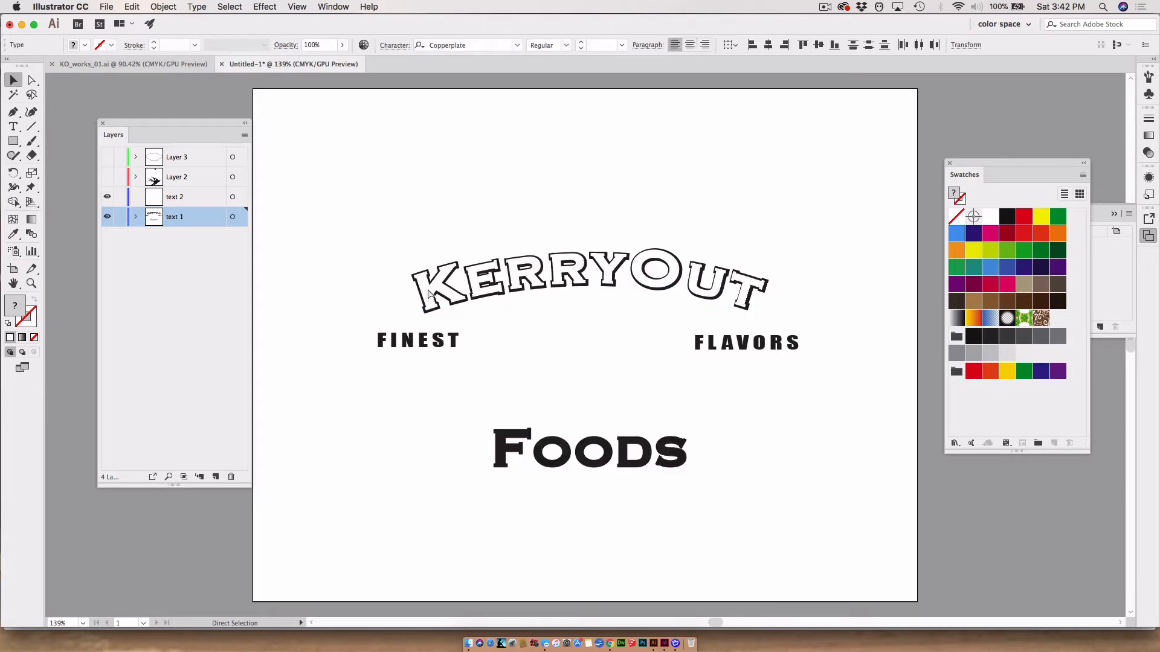
key(super+z)
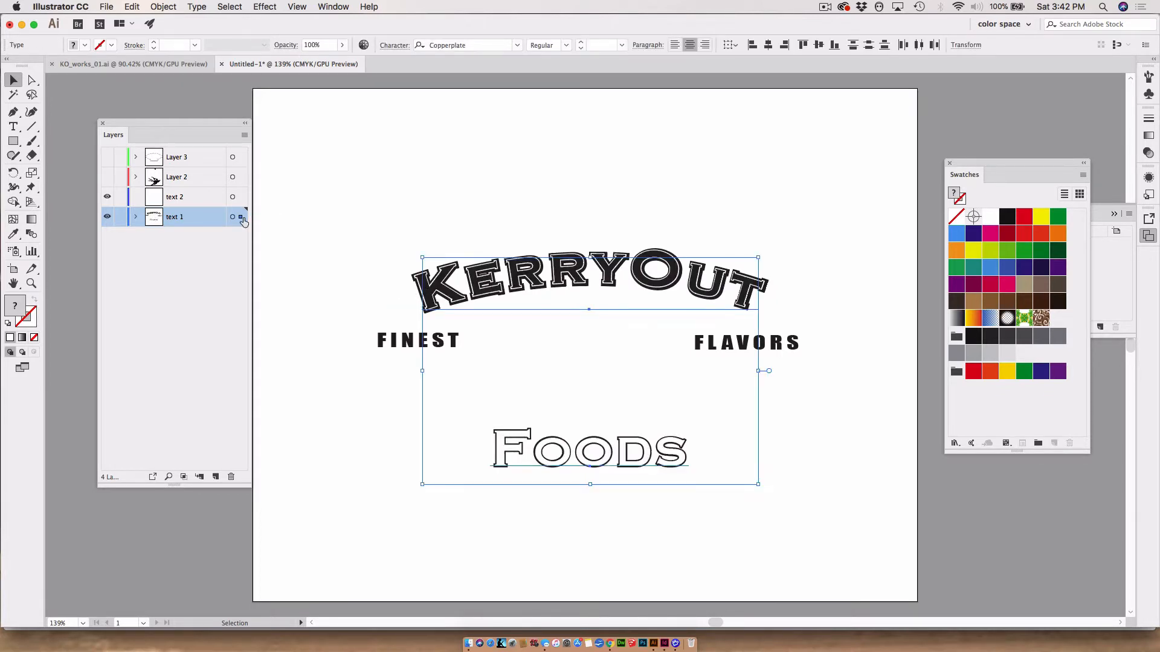
Move the selected front KerryOut and Foods text onto the text 2 layer and hide that layer
drag(240, 217, 241, 197)
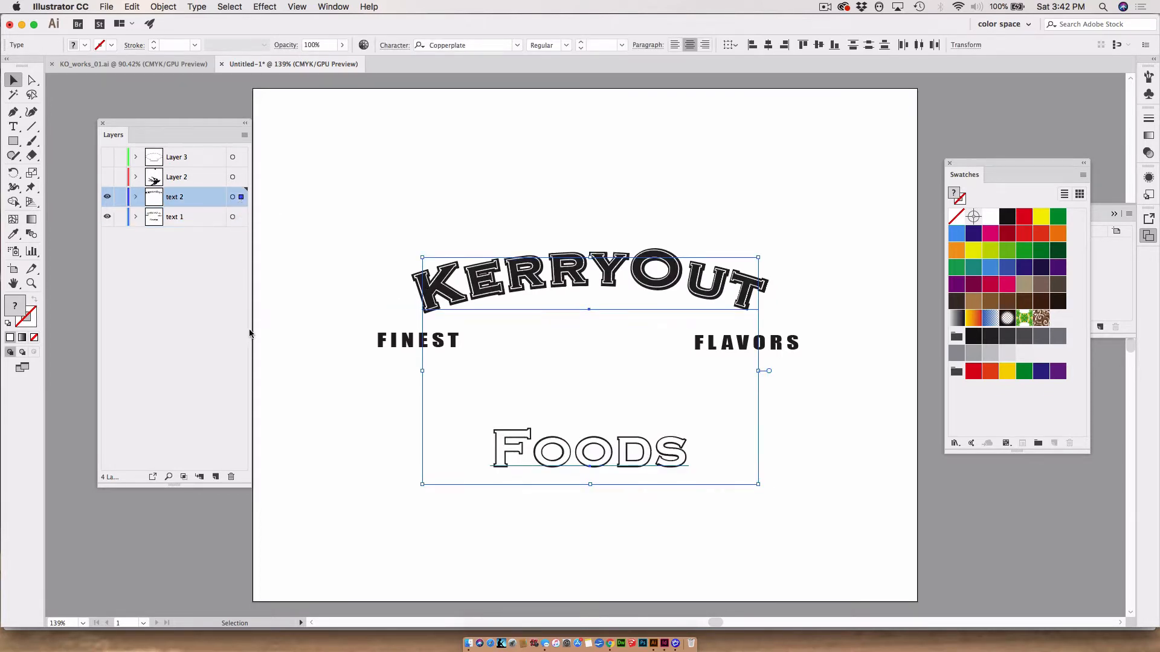
click(108, 196)
Add a new layer directly above text 1 and move the white KerryOut text onto it
click(428, 290)
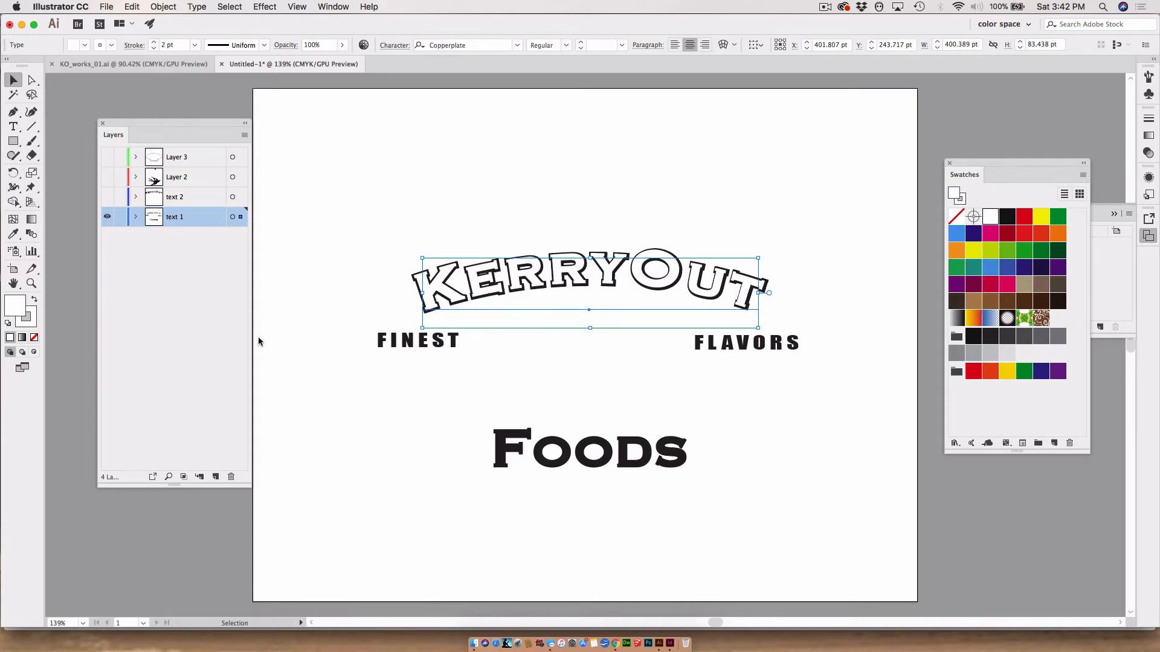
click(215, 477)
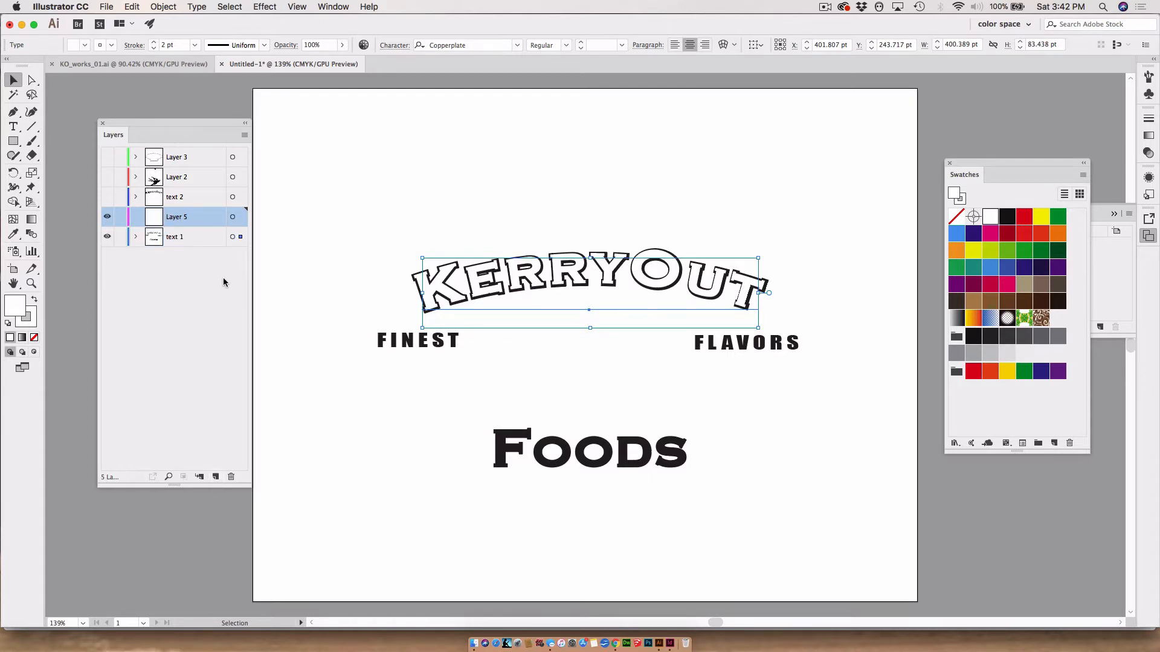
drag(241, 238, 241, 217)
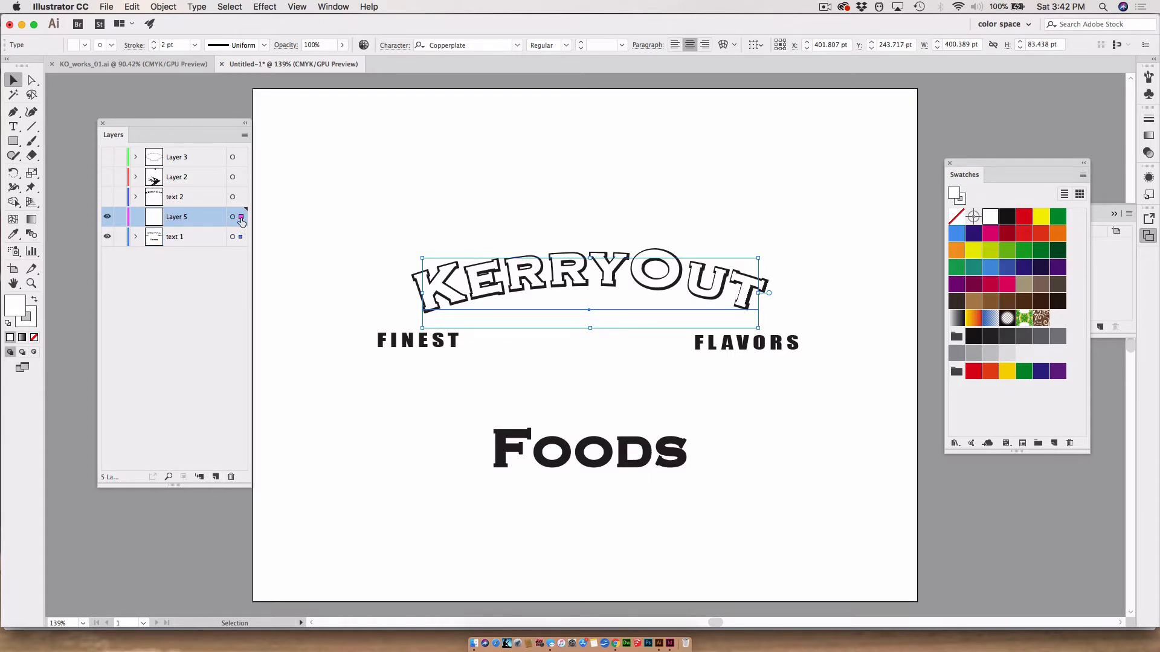
Rename the text 2 layer as text 3 and Layer 5 as text 2
double_click(179, 219)
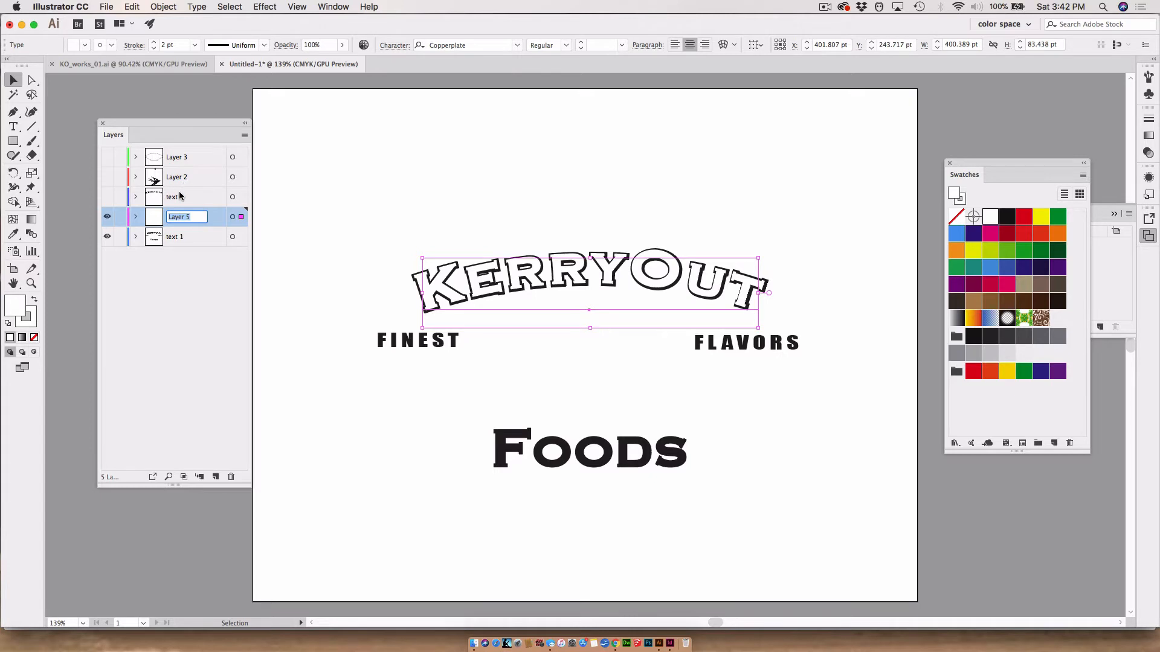
double_click(178, 198)
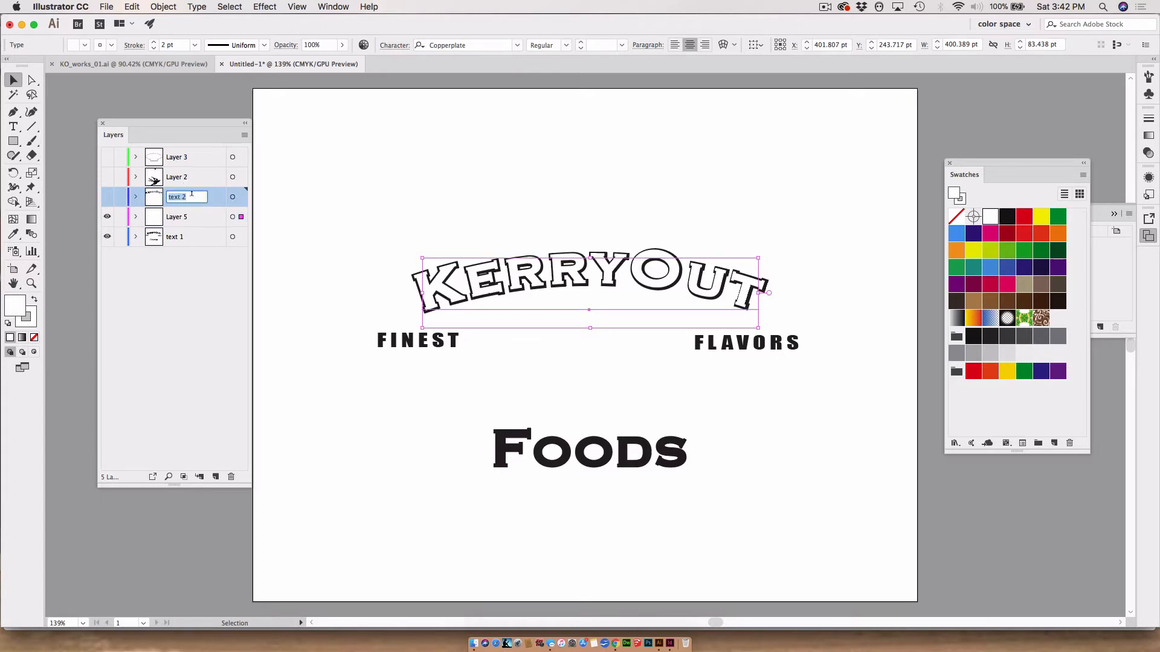
click(192, 195)
text(3)
double_click(177, 221)
text(text)
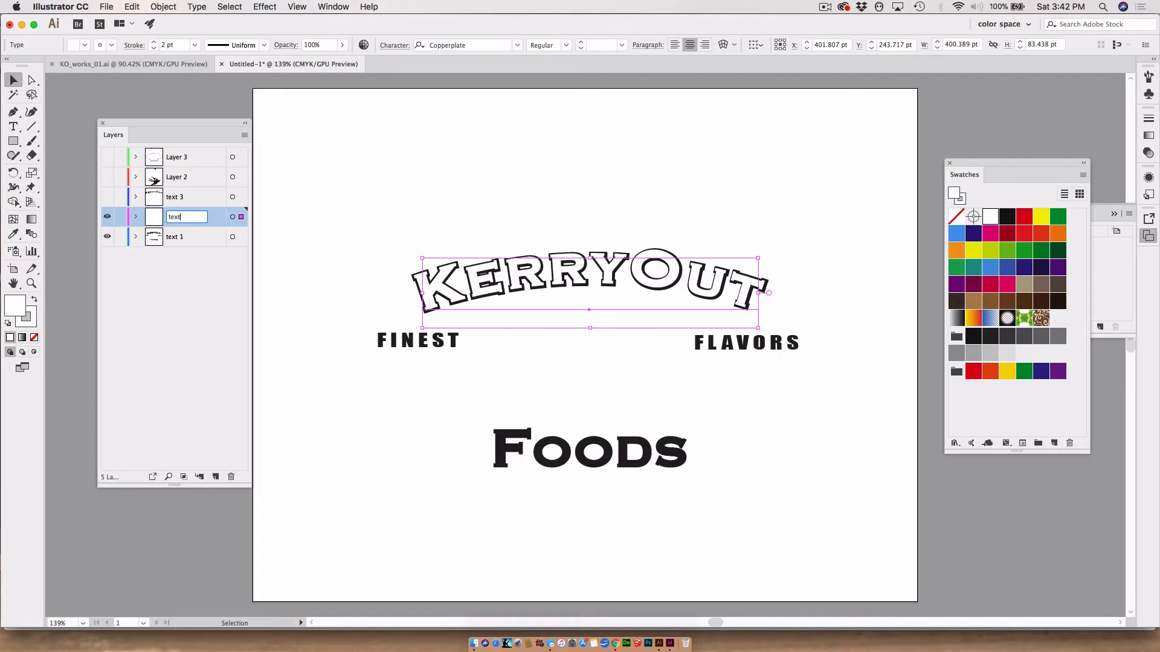
text( 2)
click(168, 292)
Hide the text 2 and text 1 layers, and show text 1, text 2 and text 3 in turn from the lowest up
drag(108, 217, 108, 236)
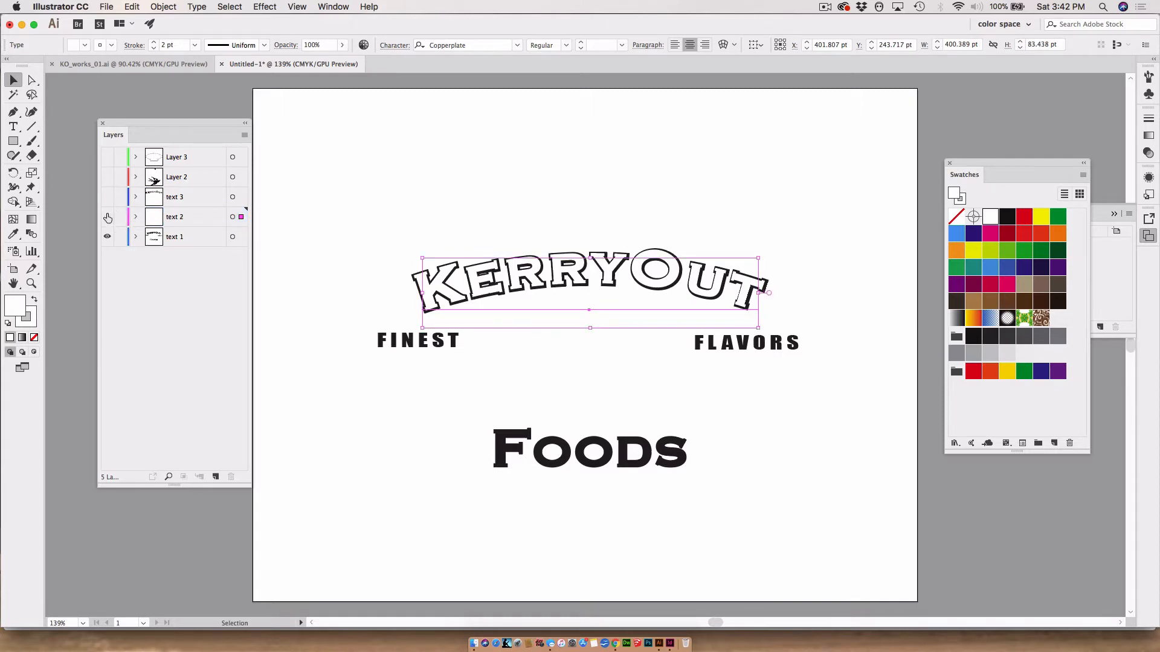
click(109, 237)
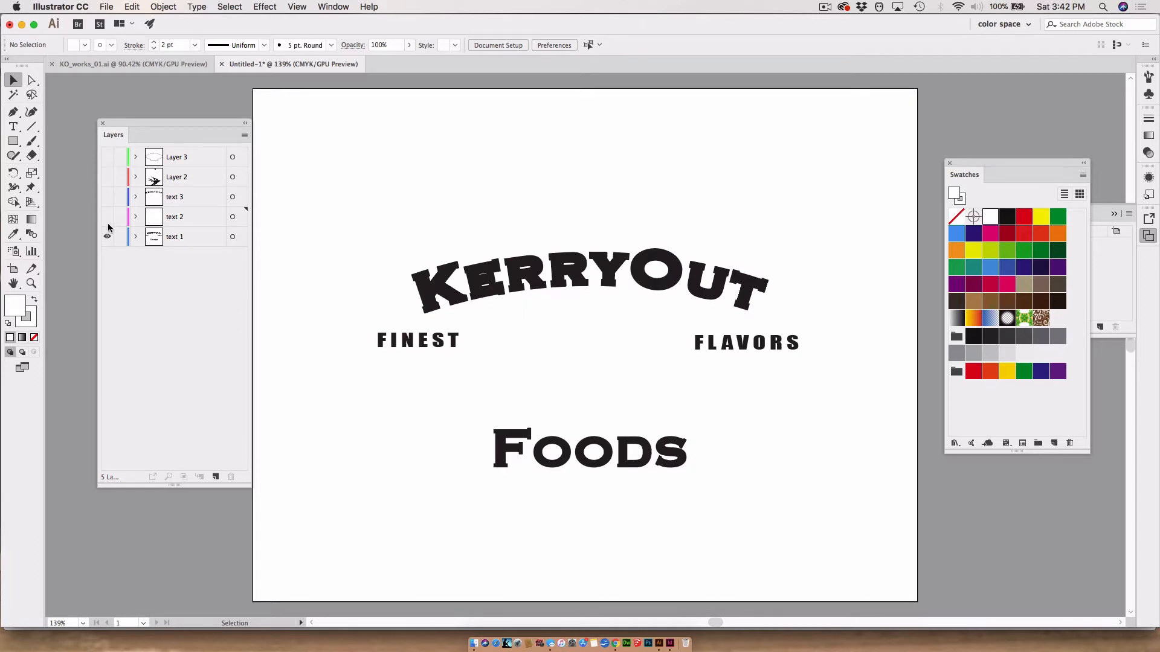
click(107, 217)
click(108, 197)
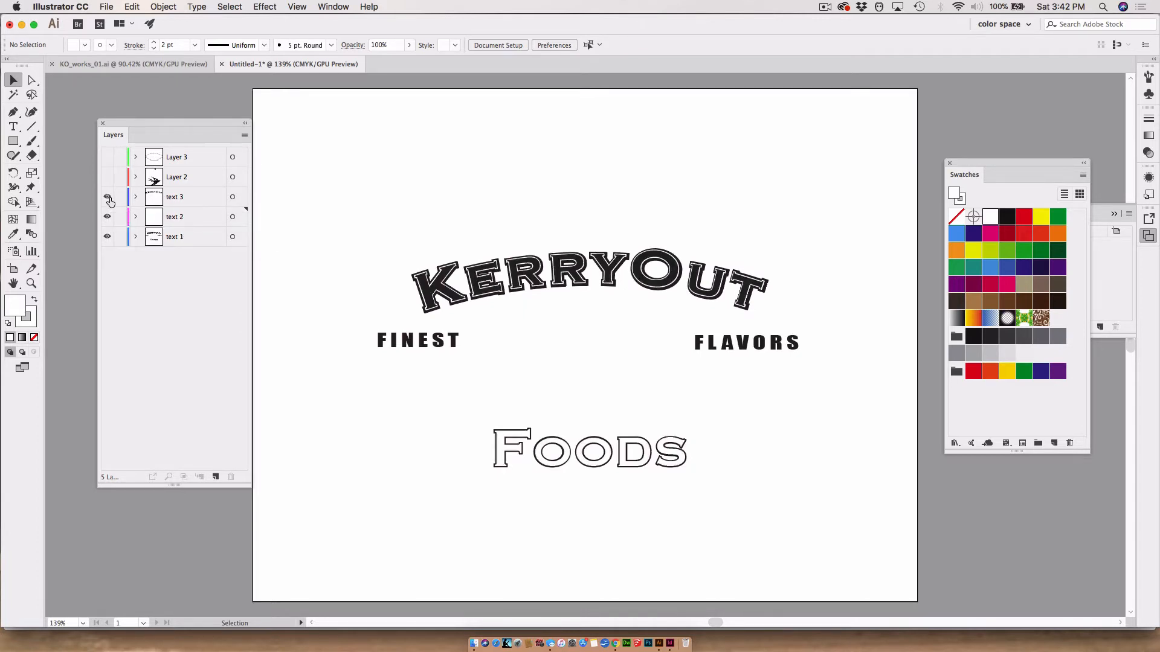
Show Layer 2 and Layer 3, and move Layer 3 beneath text 1 to the end of the layer stack
click(108, 177)
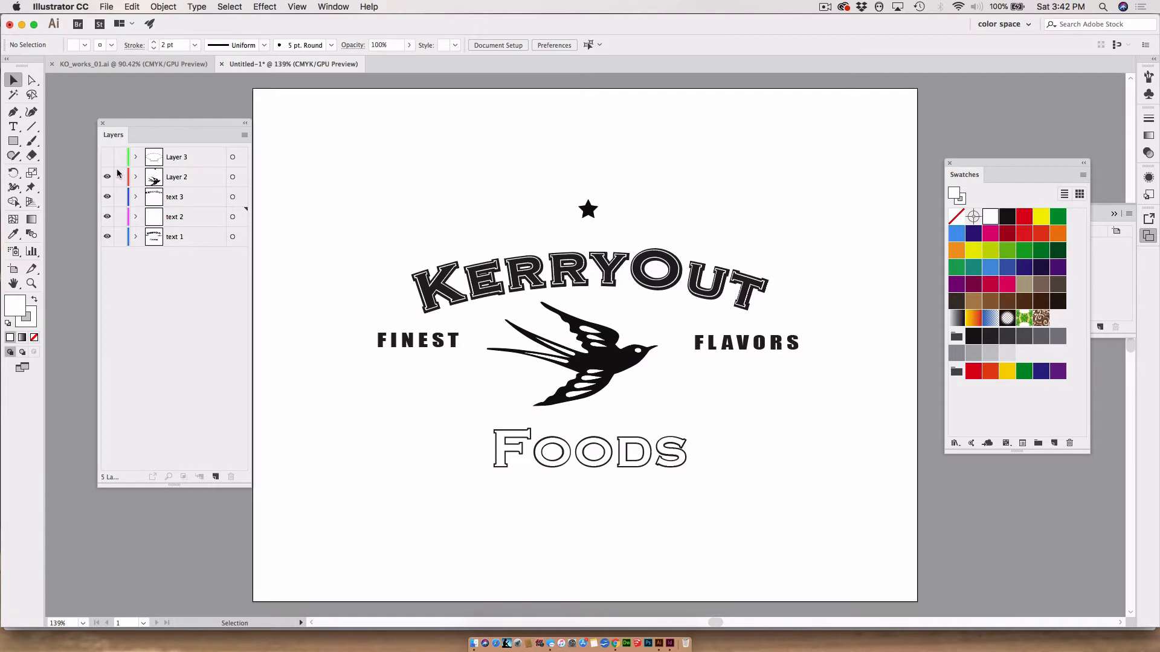
click(108, 157)
click(191, 160)
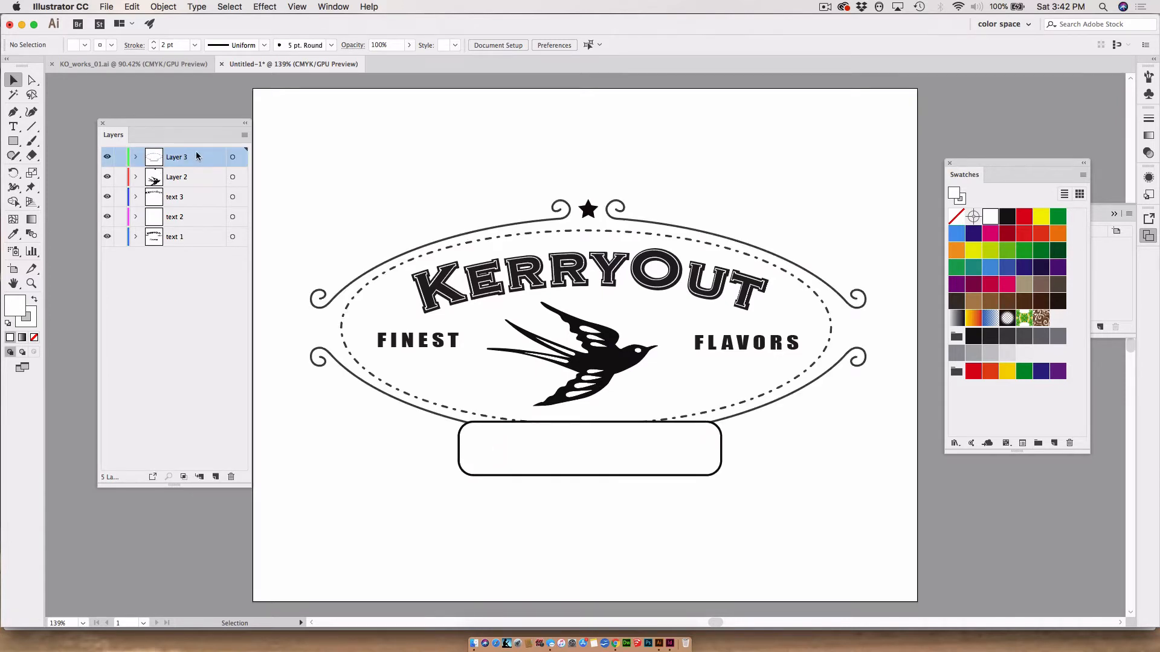
drag(201, 161, 200, 247)
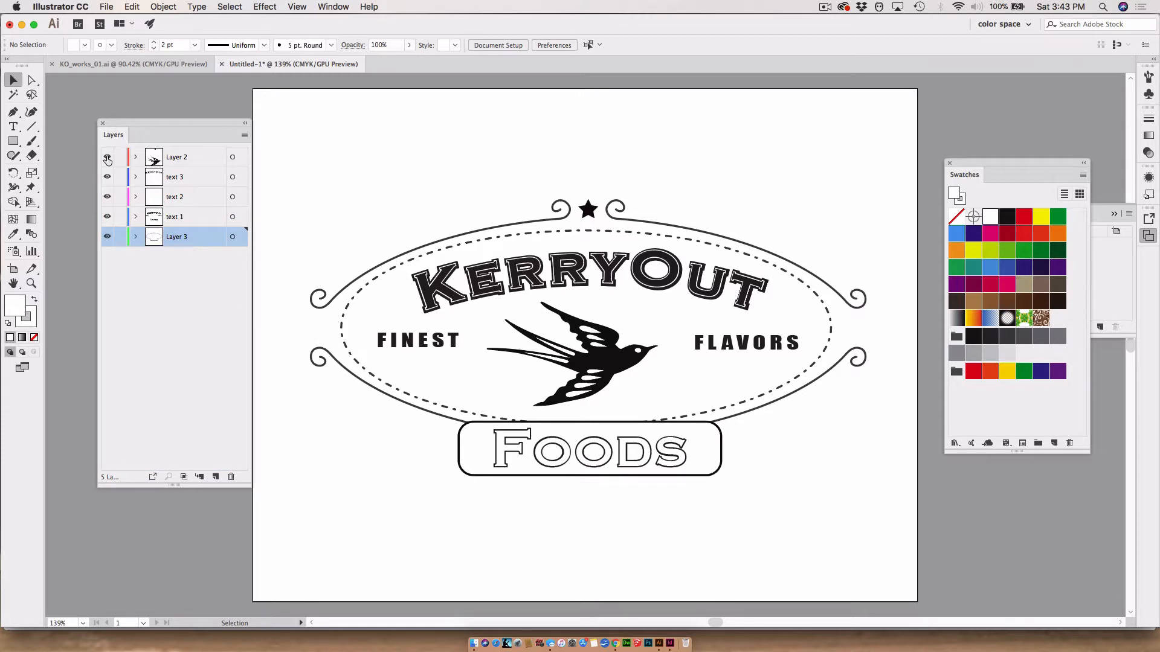
Hide Layer 2 and text 3, and toggle text 2 and text 1 off and on to examine the stacked text
click(107, 158)
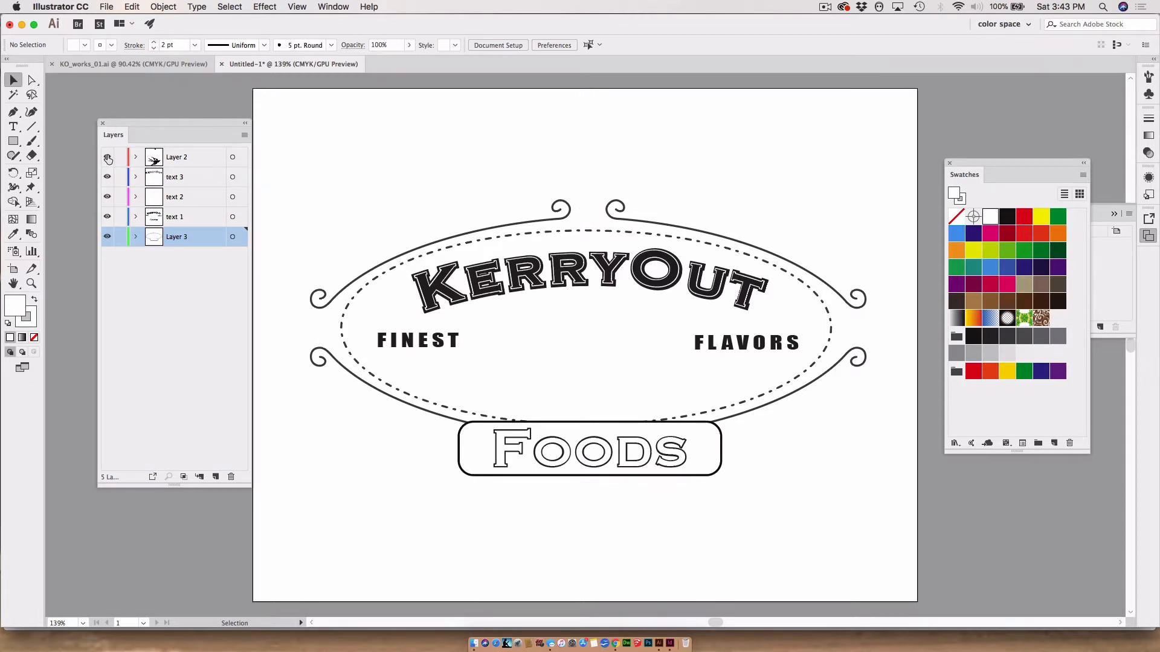
click(107, 159)
click(108, 178)
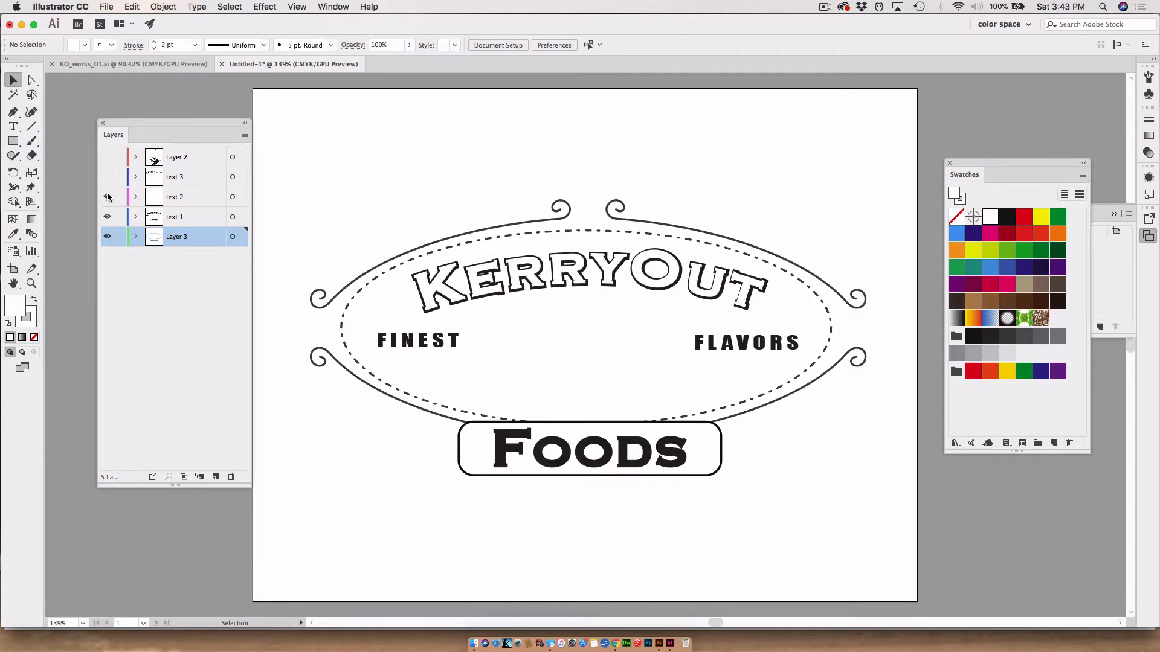
click(108, 197)
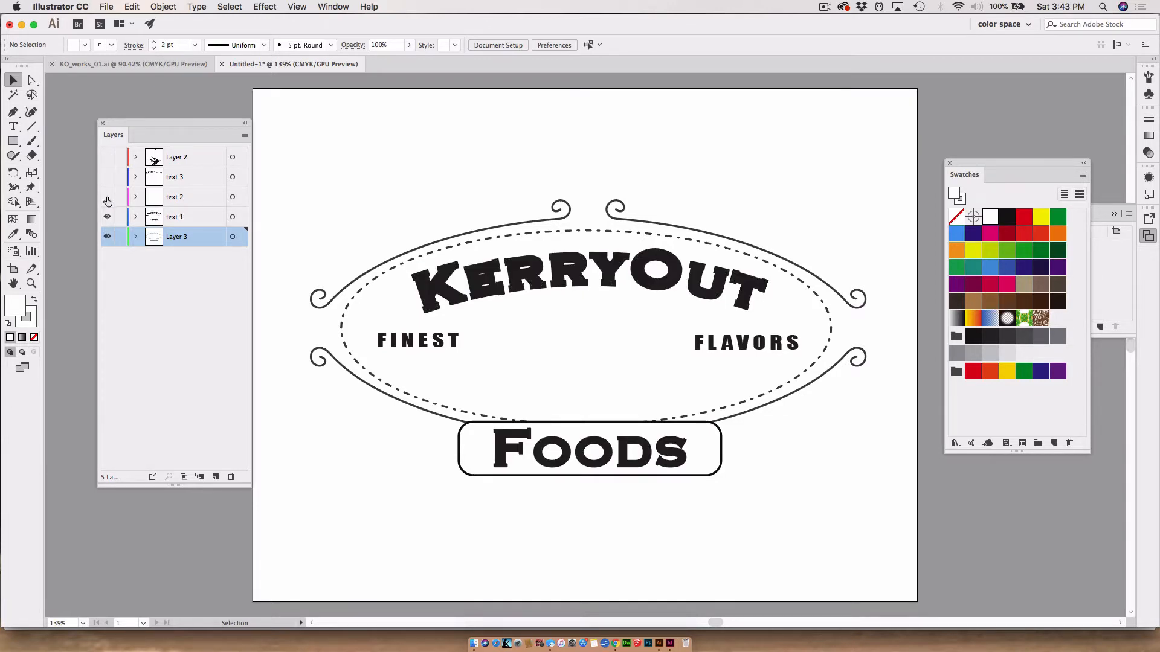
click(109, 217)
click(108, 217)
click(107, 196)
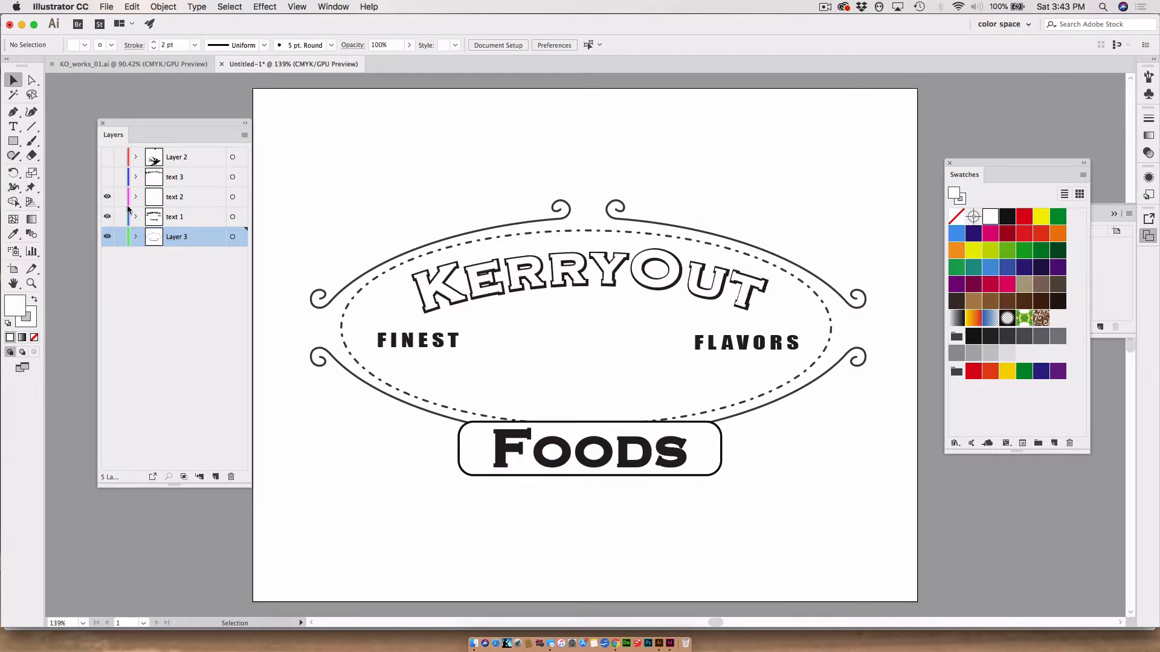
Move the FINEST and FLAVORS text from text 1 onto the text 3 layer, and show Layer 2 and text 3
click(393, 341)
shift+click(740, 350)
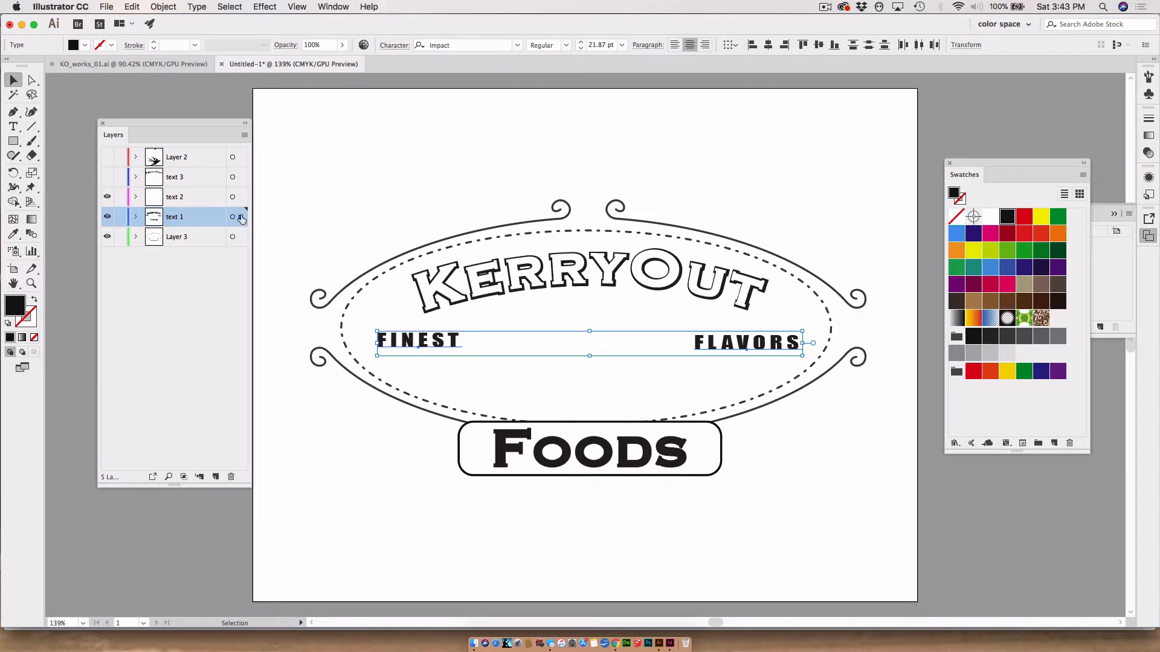
drag(241, 217, 239, 185)
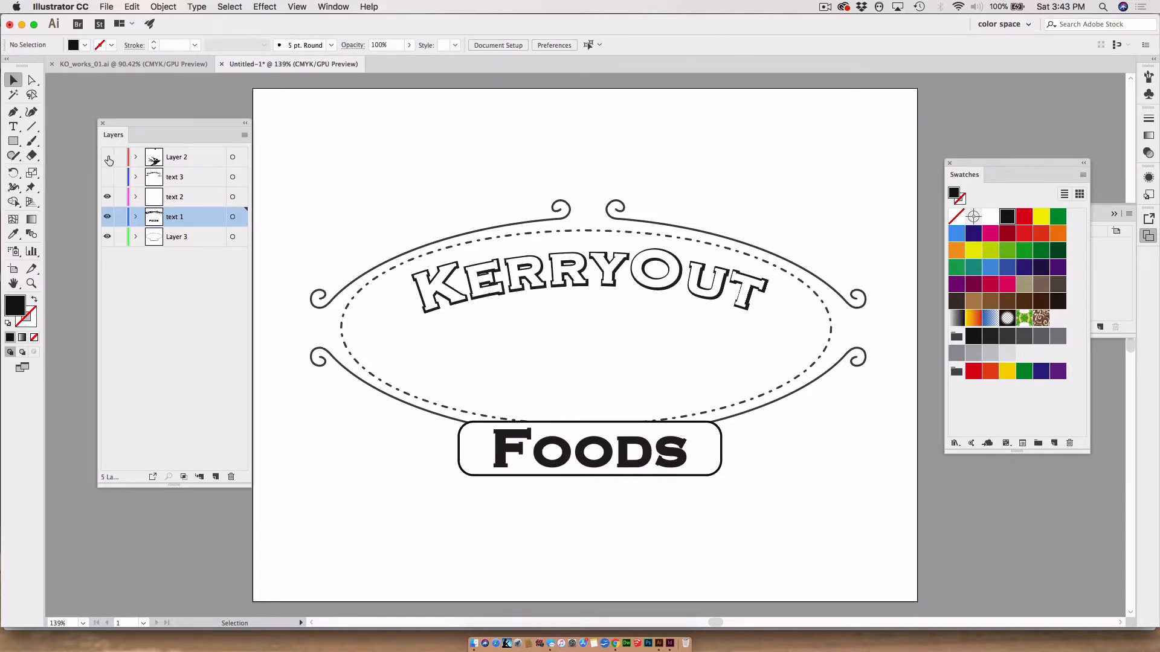
click(107, 157)
click(107, 177)
click(130, 298)
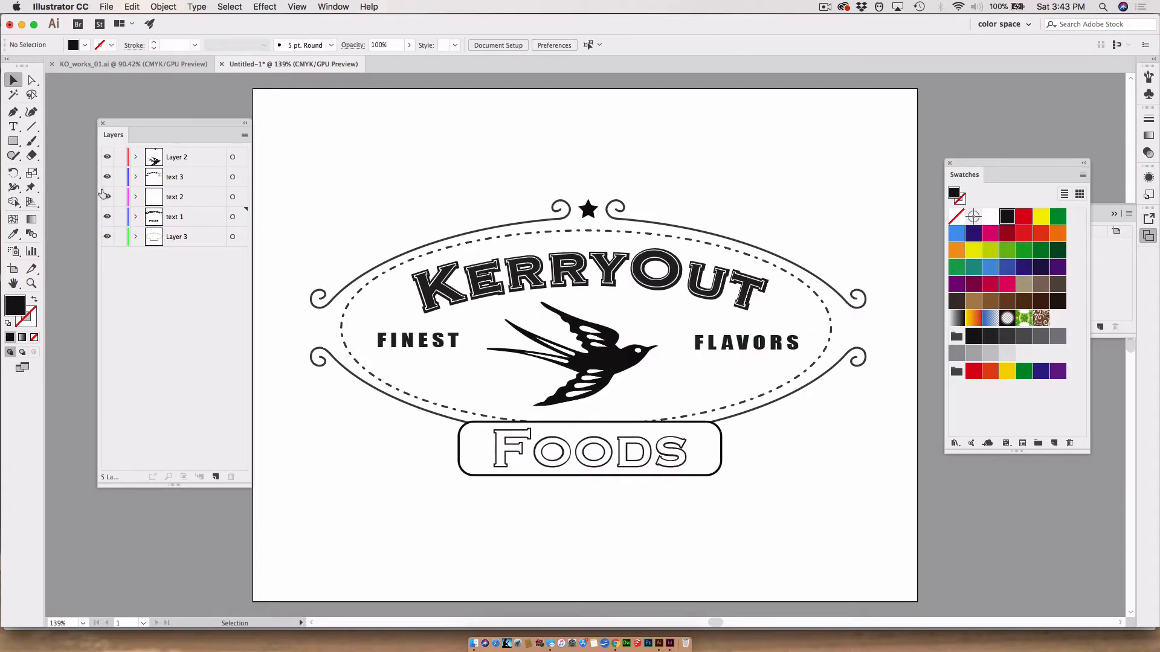
Hide Layer 2, text 3, text 2 and text 1 so that only the borders on Layer 3 are displayed
click(108, 156)
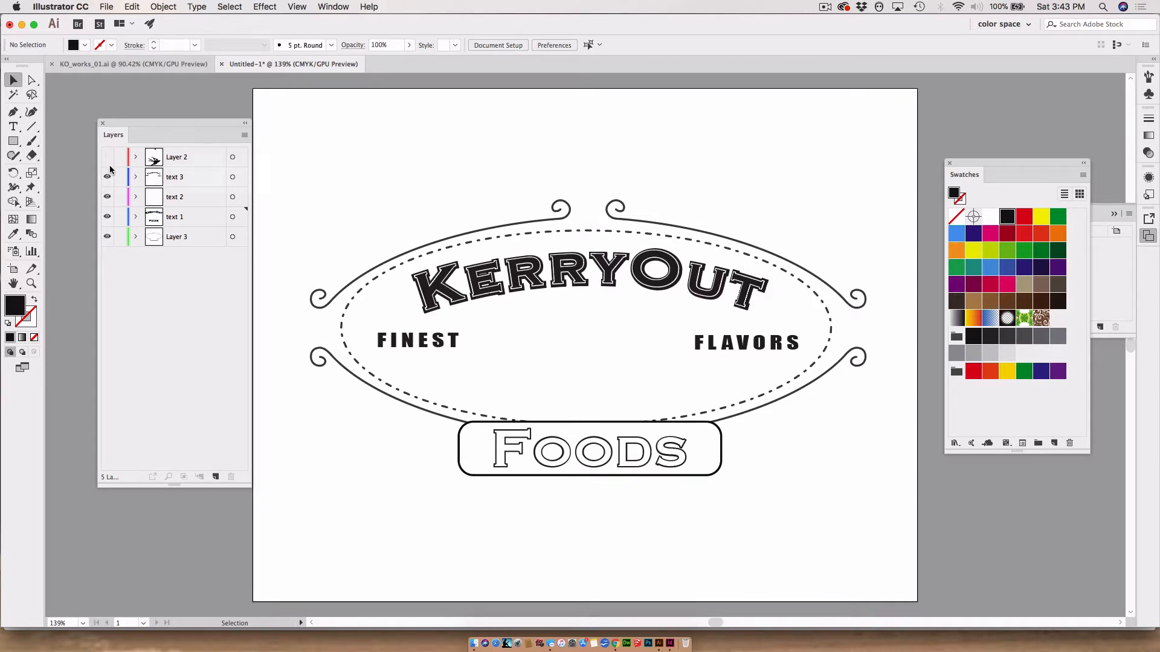
click(108, 177)
click(107, 197)
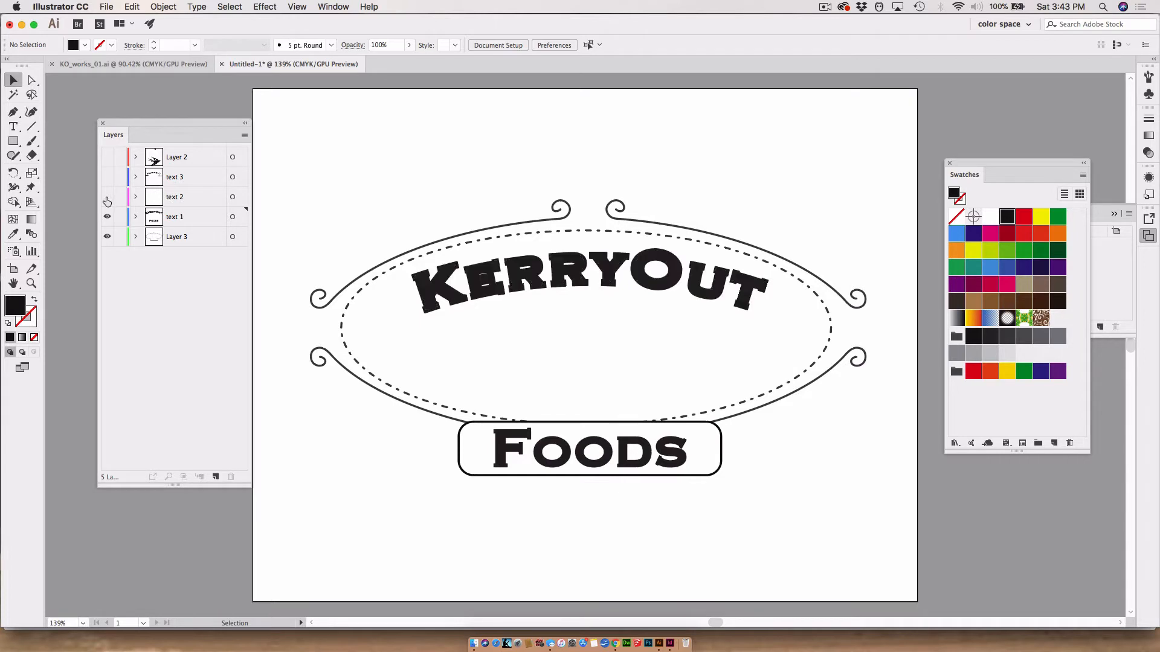
click(108, 217)
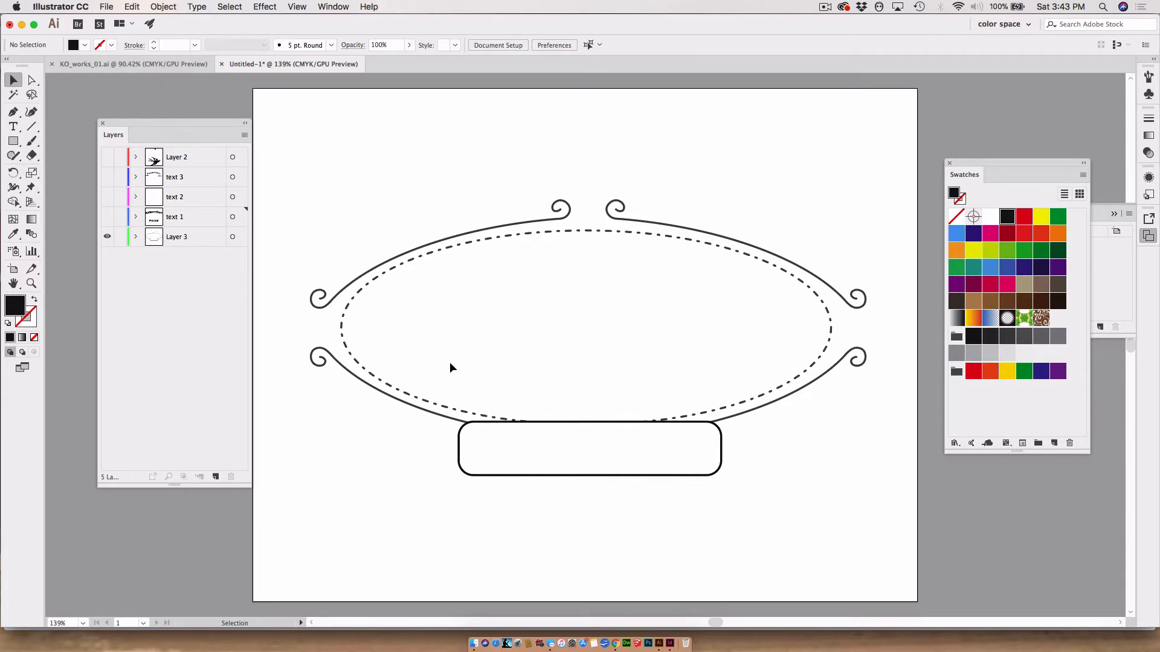
Add a layer named "pane;" directly above Layer 3, move the rounded rectangle onto it and hide that layer
click(492, 435)
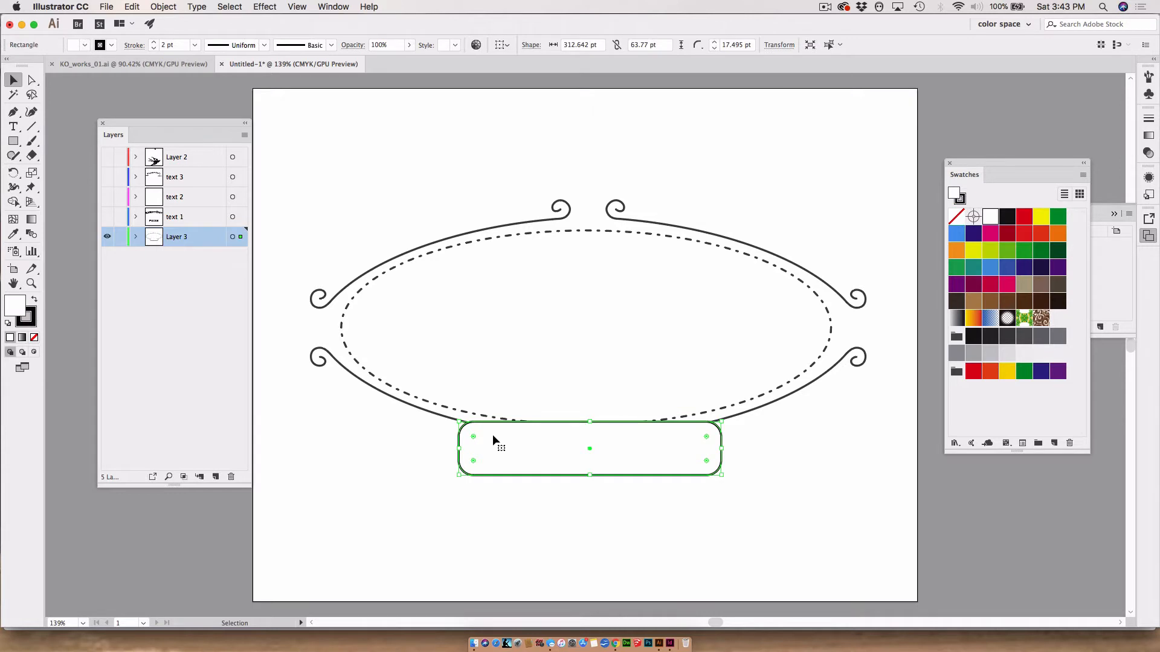
click(215, 477)
double_click(173, 238)
text(pane;)
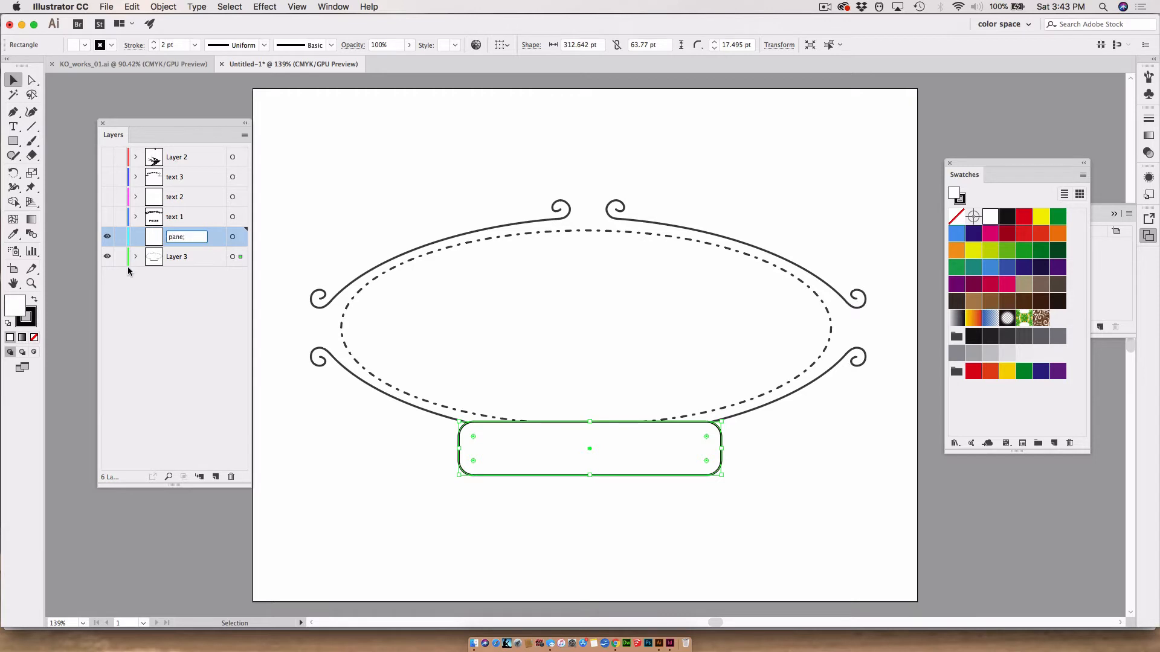
click(128, 267)
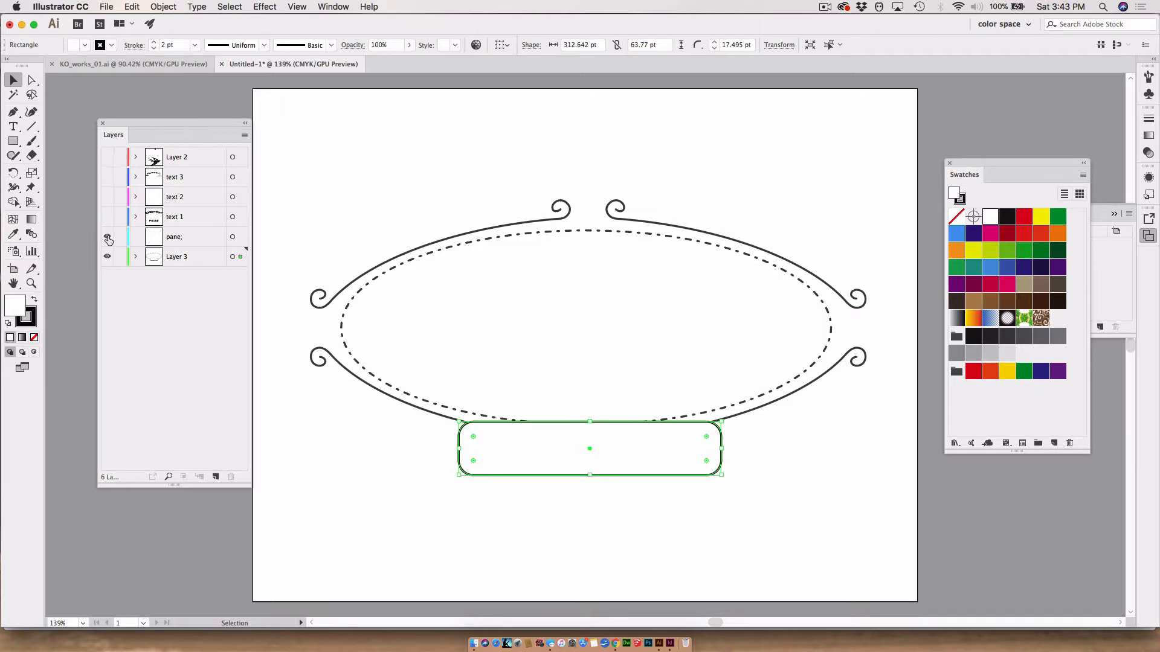
drag(241, 256, 241, 236)
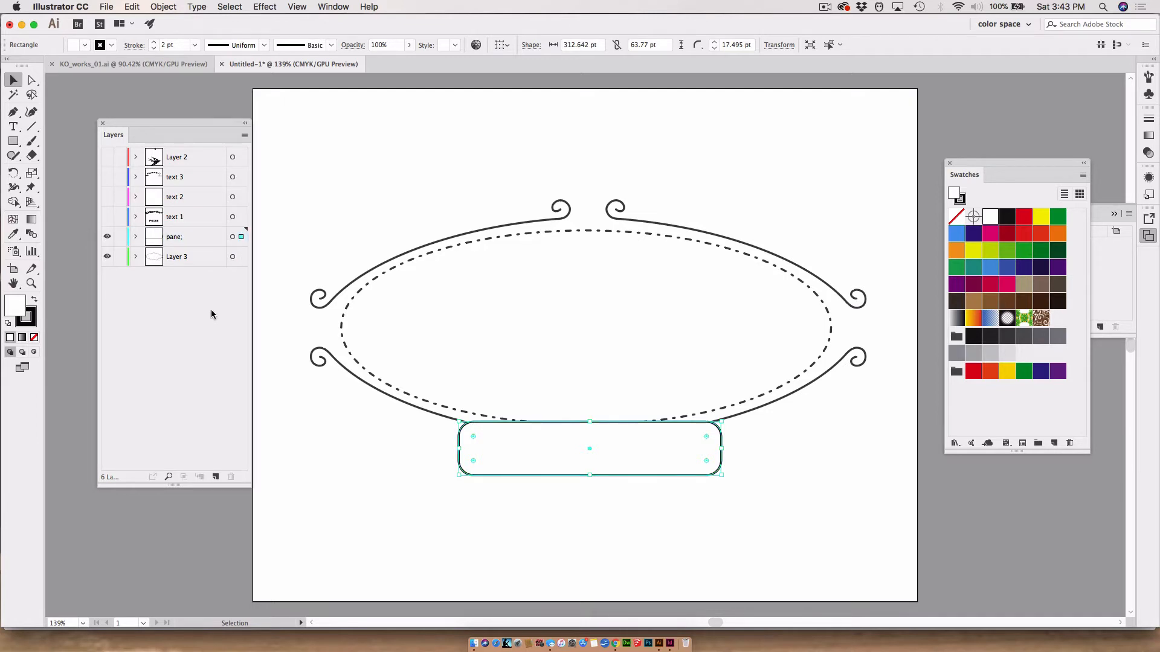
click(108, 239)
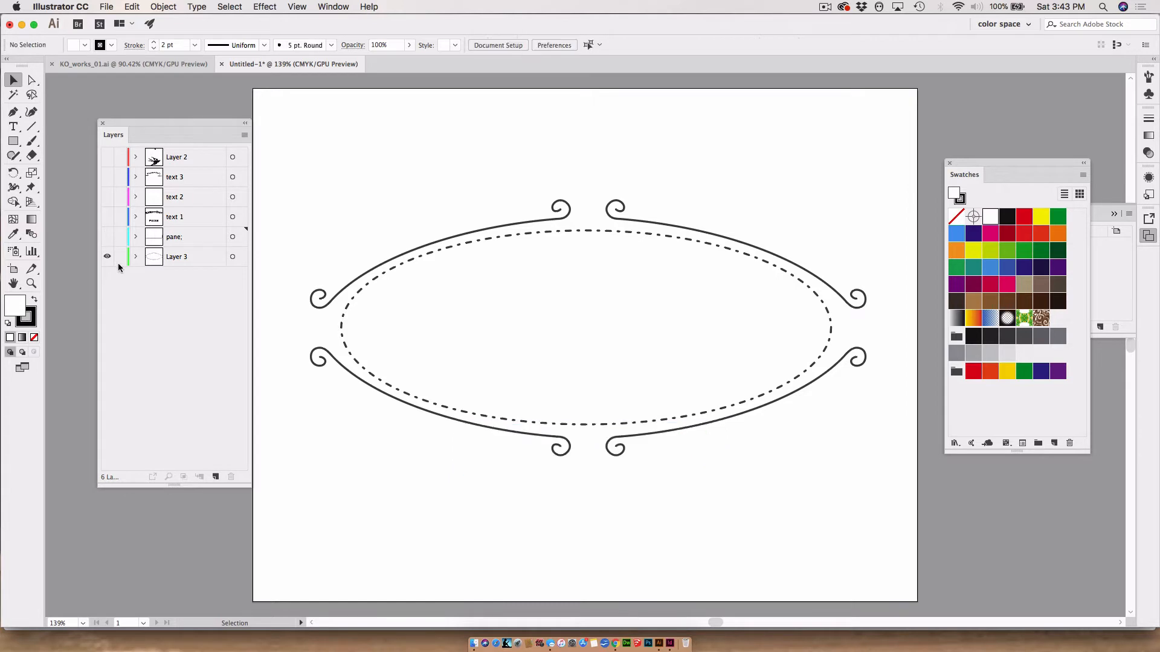
Show all the hidden layers again, from pane; up through the three text layers to Layer 2
click(108, 217)
click(107, 197)
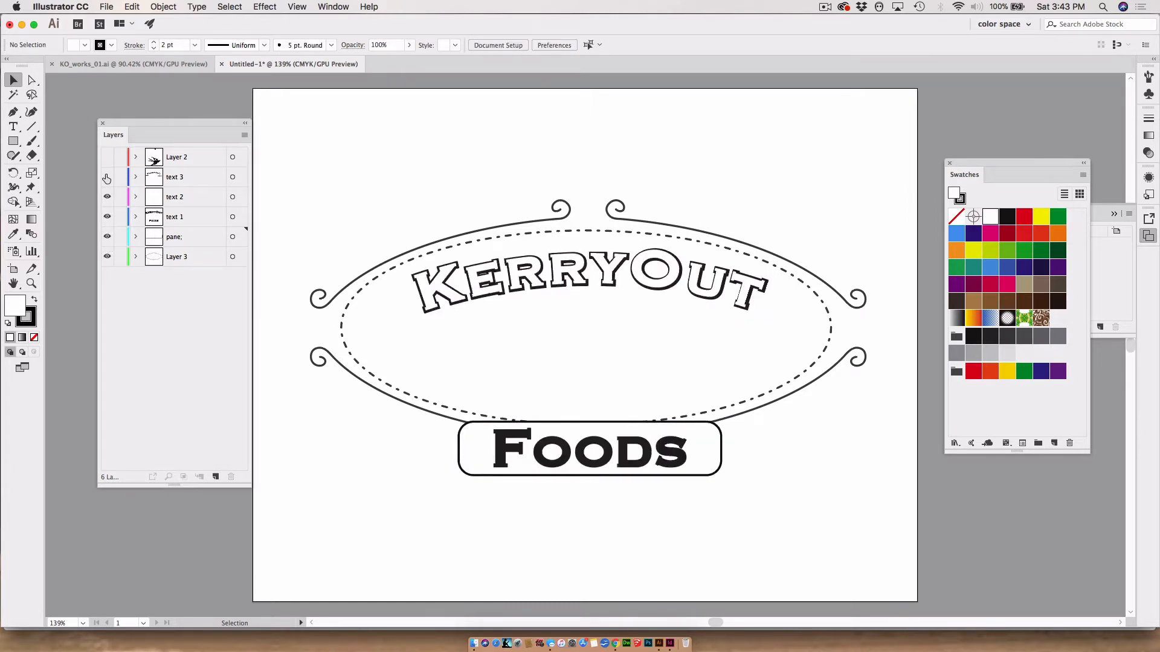
click(107, 177)
click(107, 157)
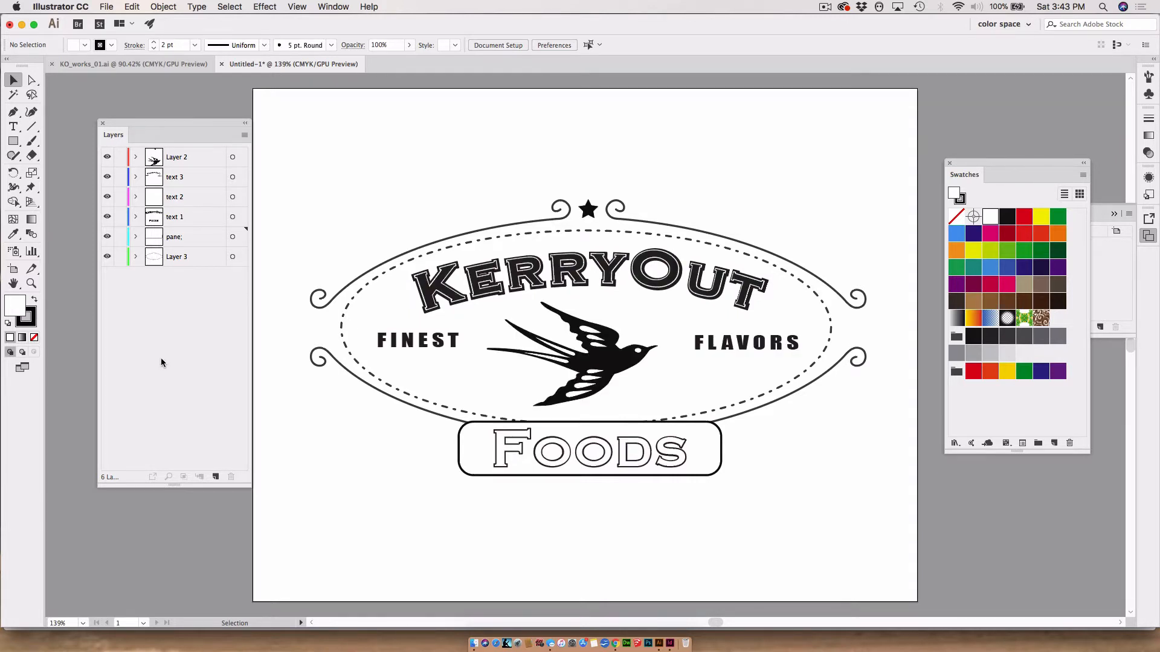
Save the document as logo_layered.ai in the KerryOutFoods folder, in Adobe Illustrator format
click(106, 6)
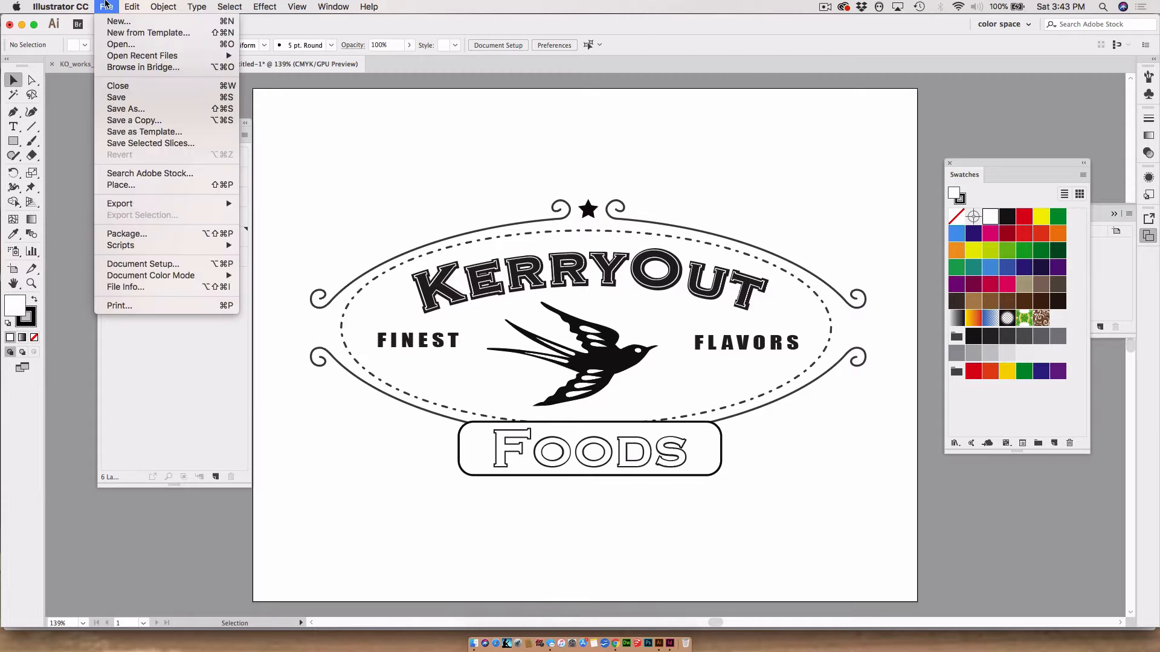
click(128, 111)
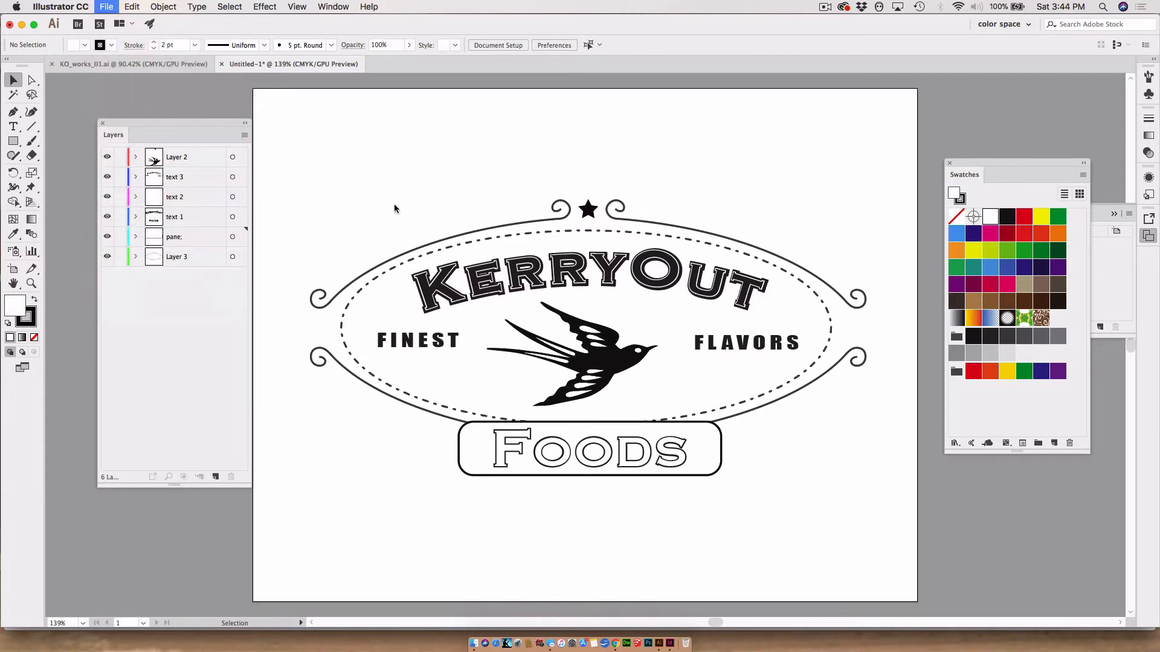
text(logo)
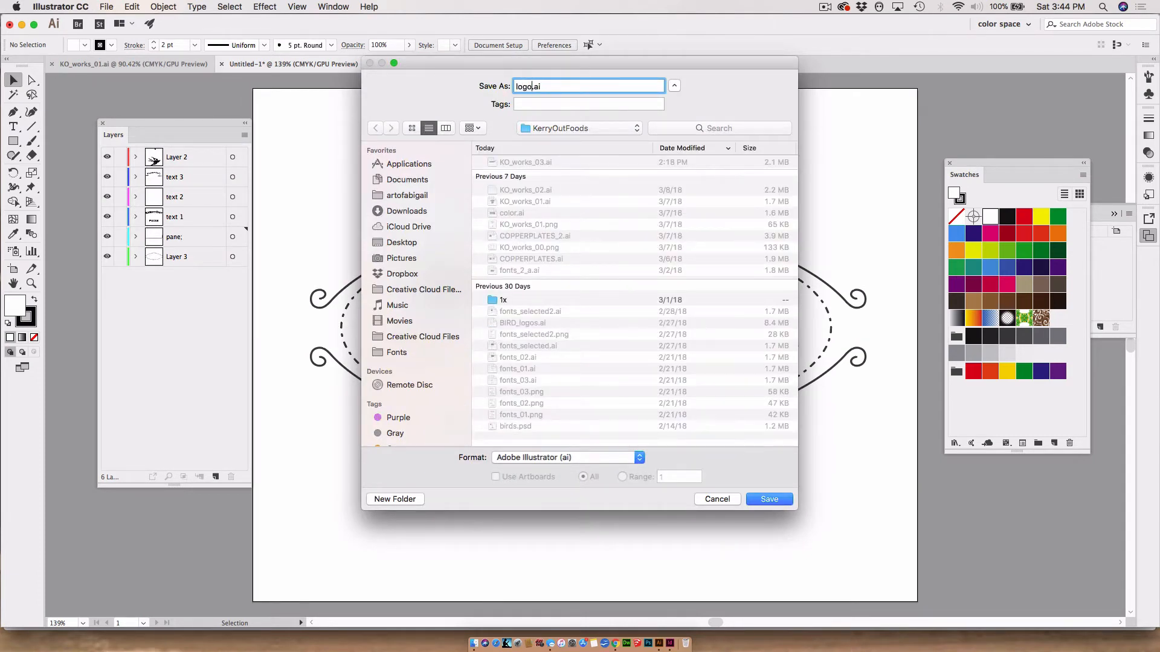
text(_layered)
click(766, 499)
click(444, 387)
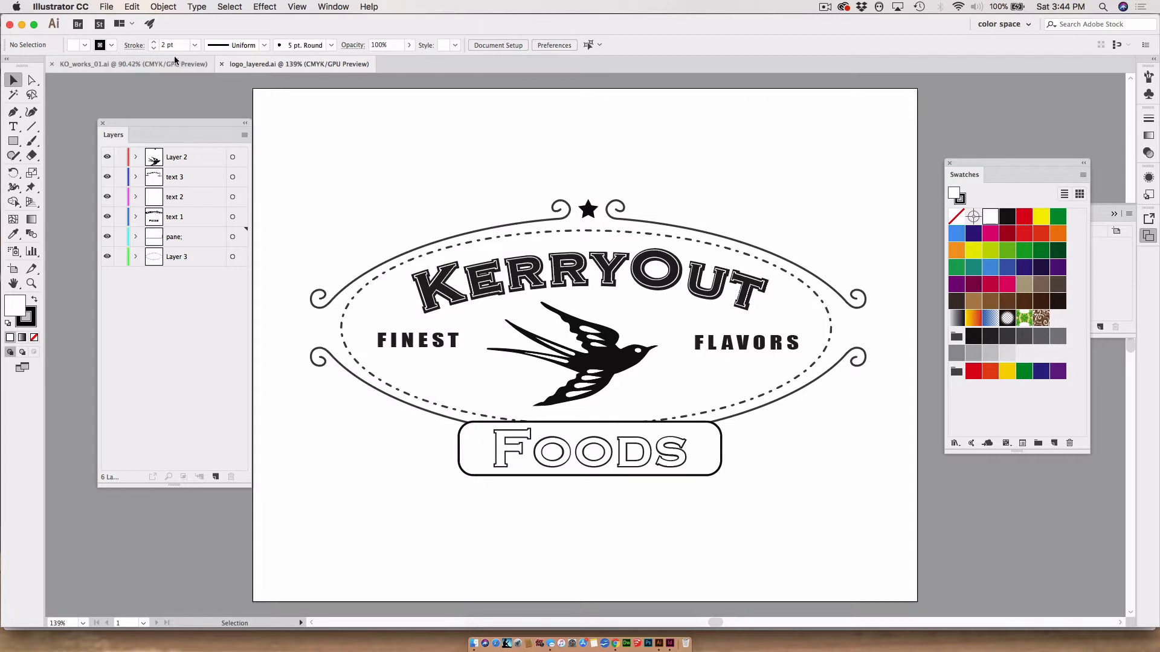
Examine the file formats offered for saving the layered logo under a new name, closing the save dialog without saving
click(112, 7)
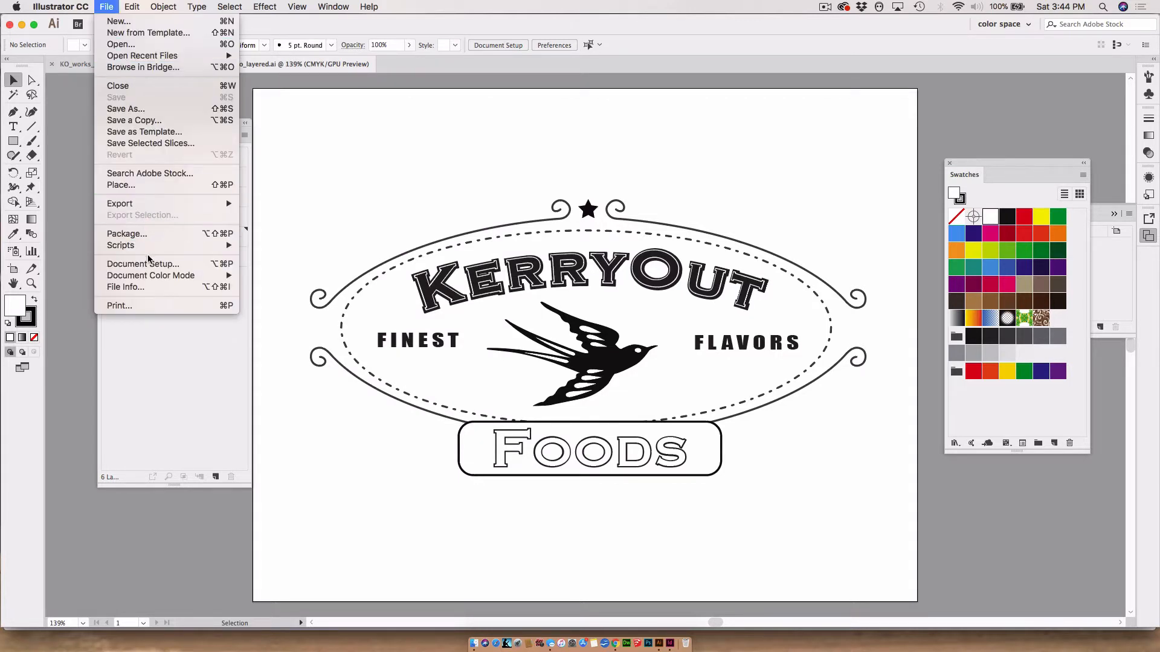
click(130, 112)
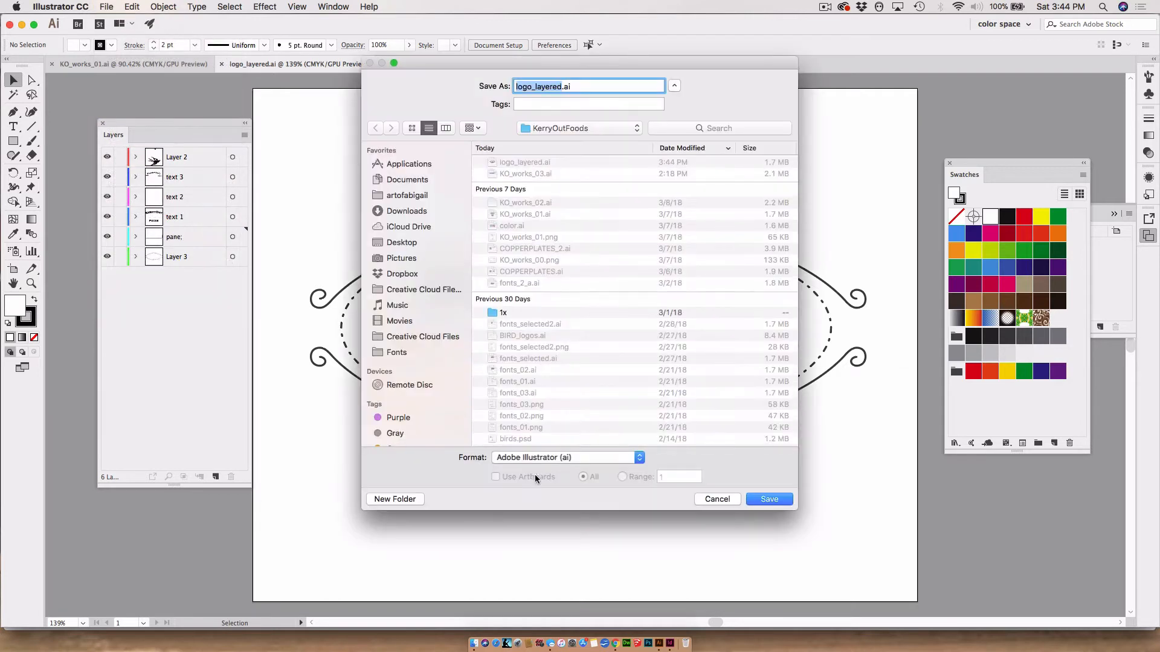
click(534, 457)
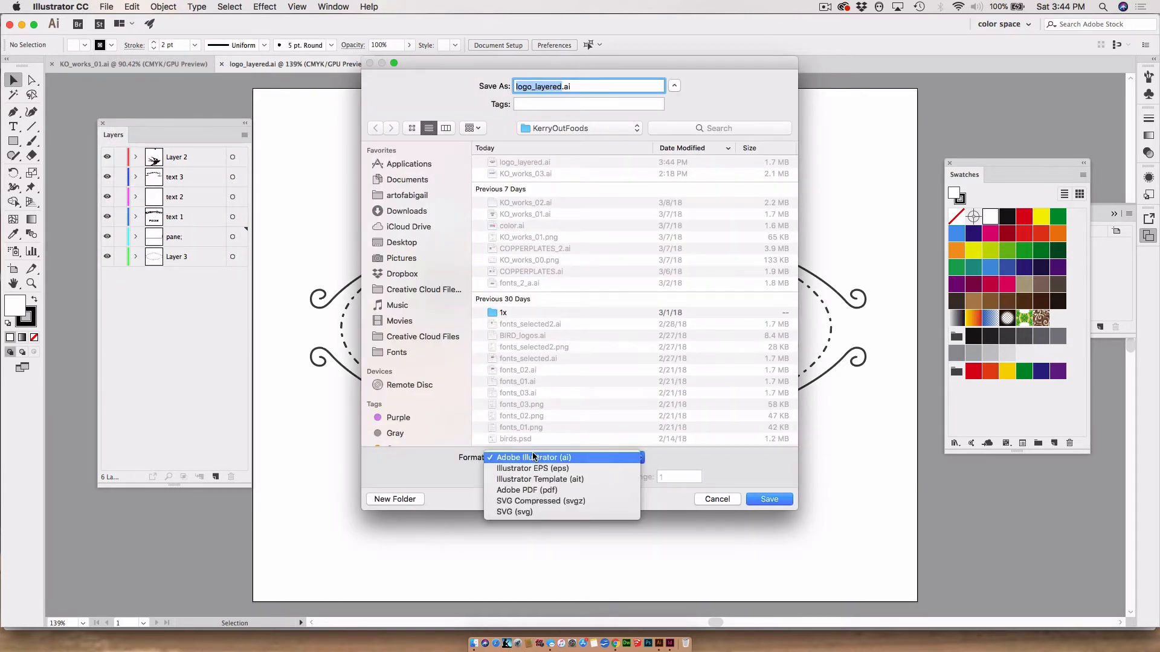
click(589, 525)
click(716, 503)
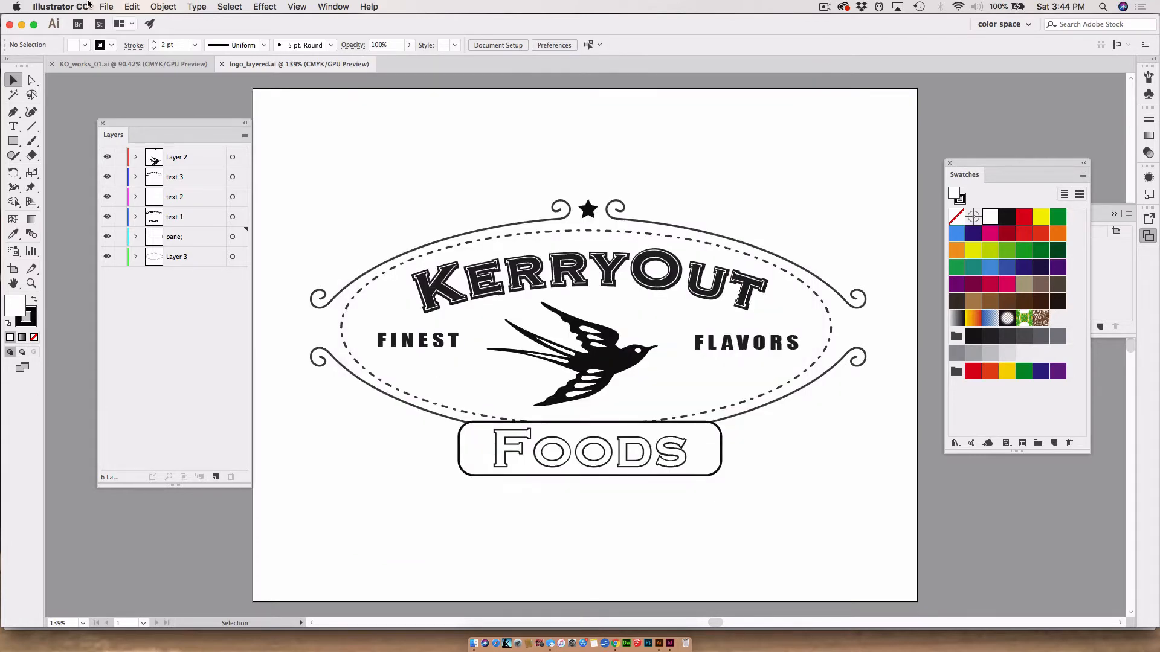
click(106, 6)
mouse_move(148, 205)
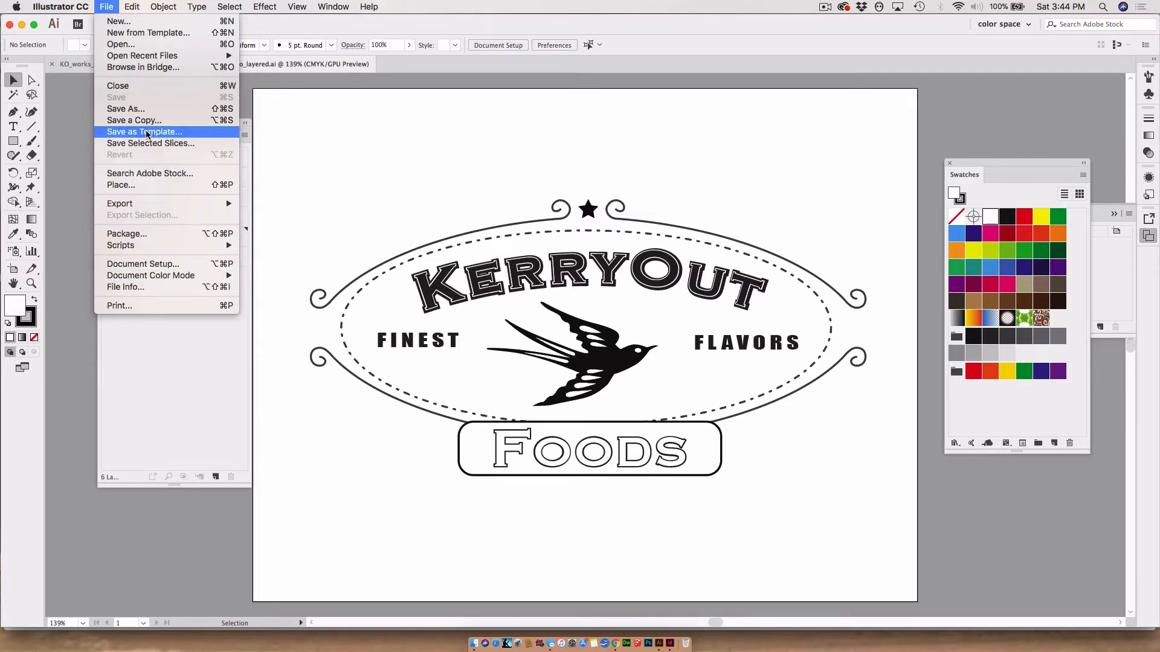
click(146, 111)
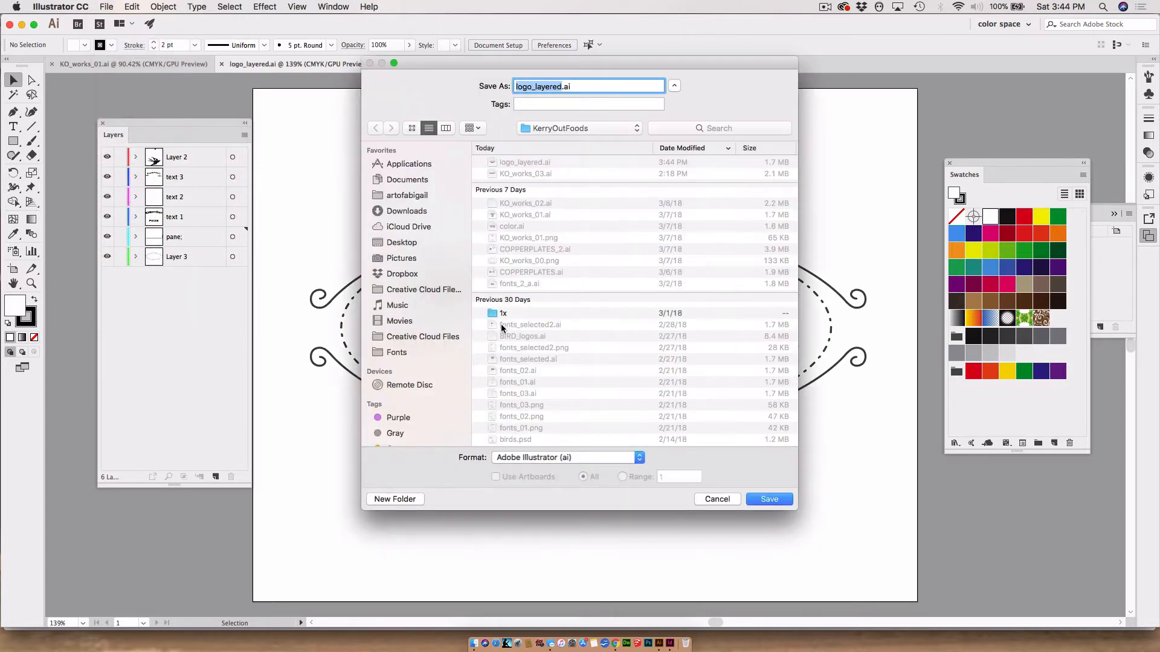
click(536, 460)
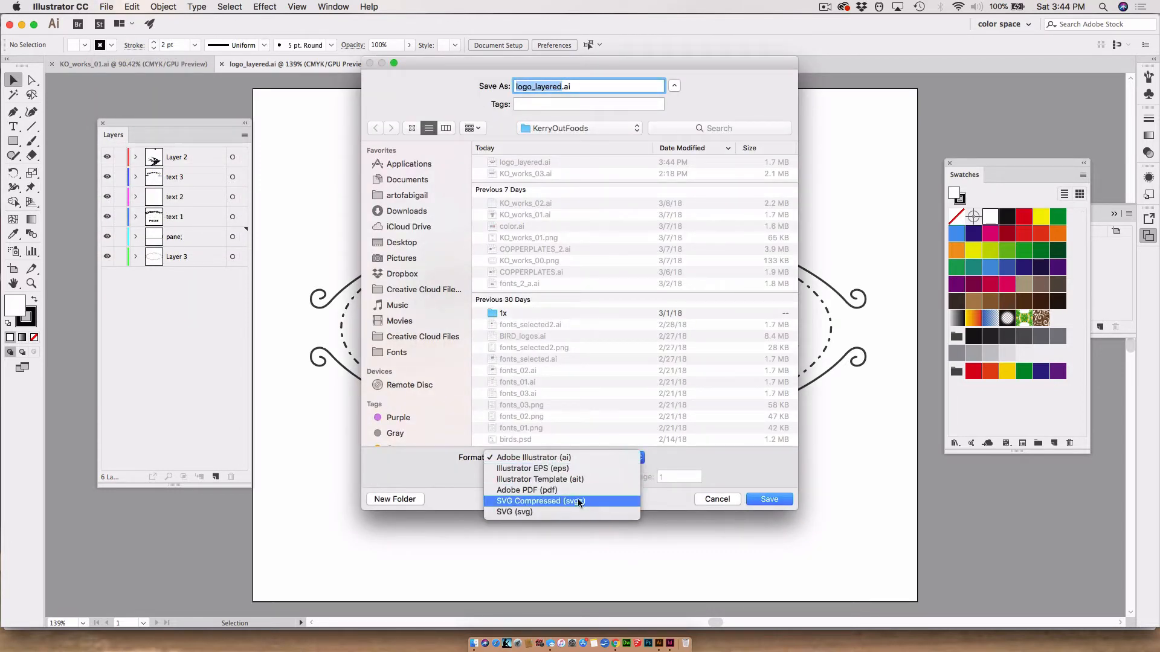
click(651, 563)
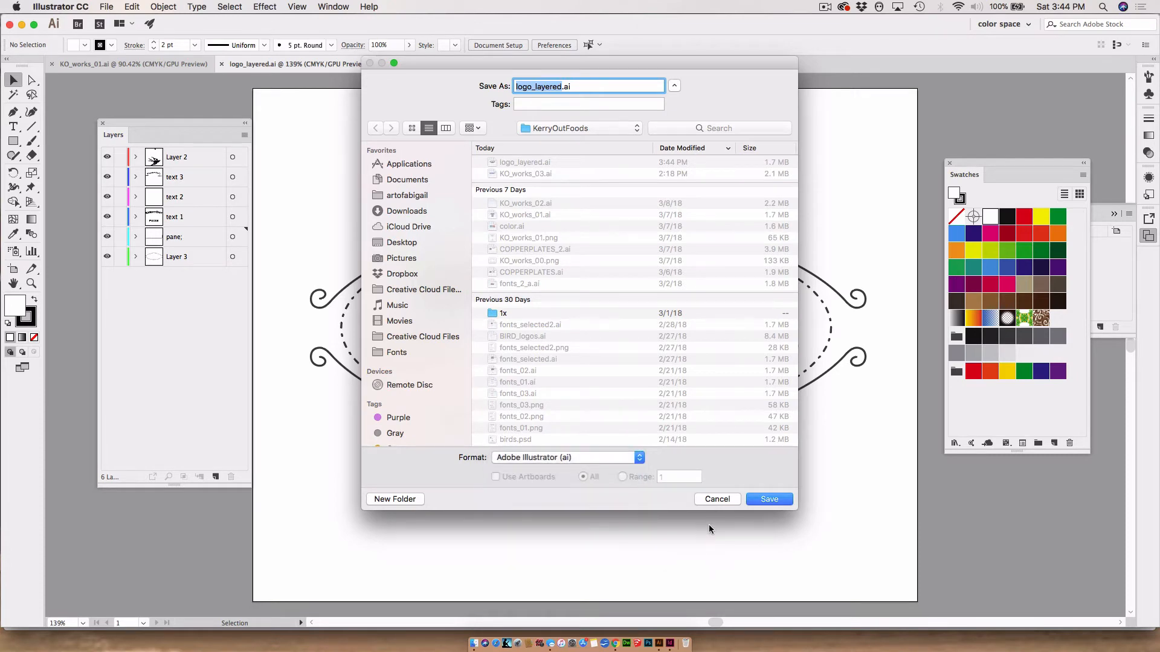
click(717, 499)
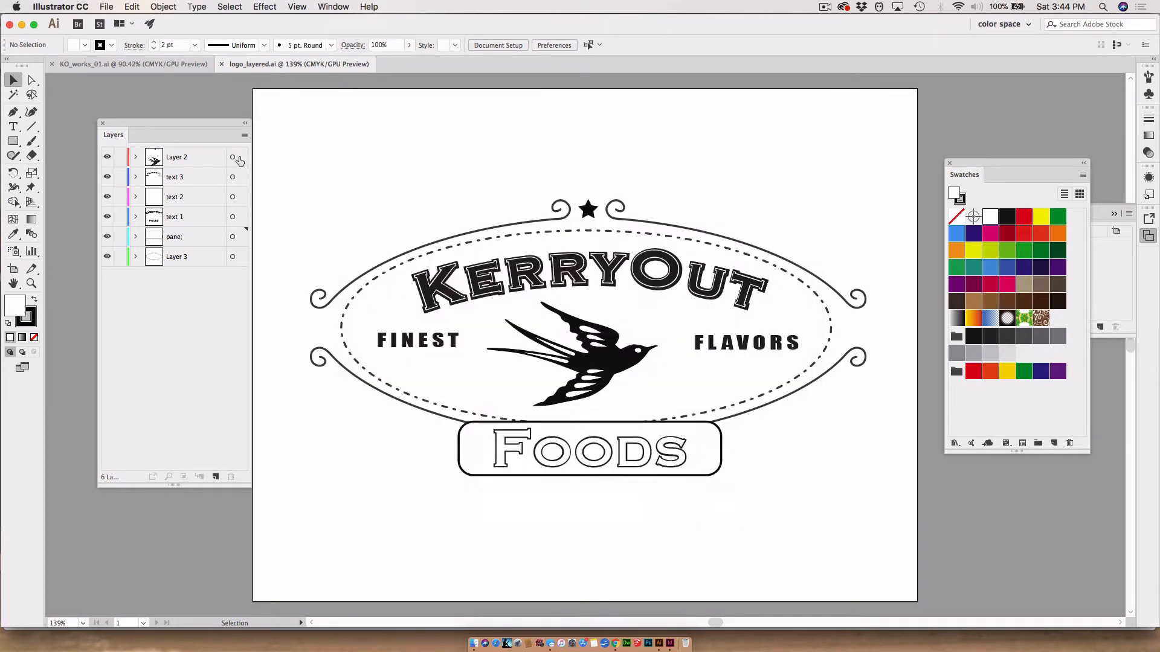
Export the logo as logo_layered.psd in Photoshop (psd) format to the KerryOutFoods folder
click(111, 6)
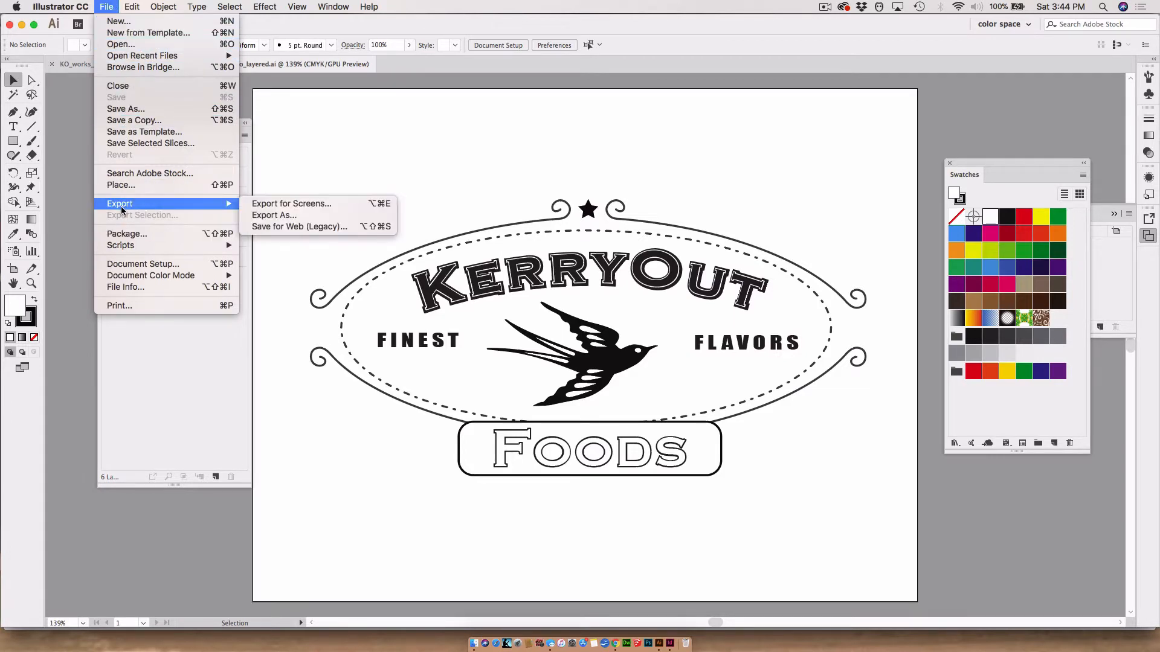
click(298, 216)
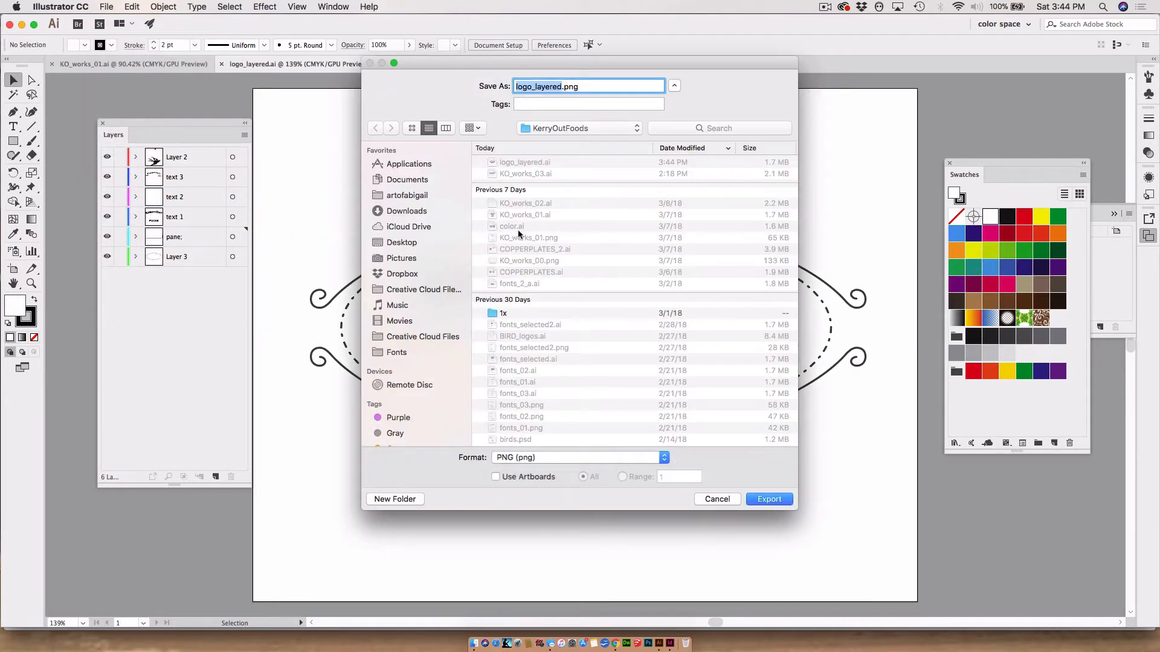
click(545, 461)
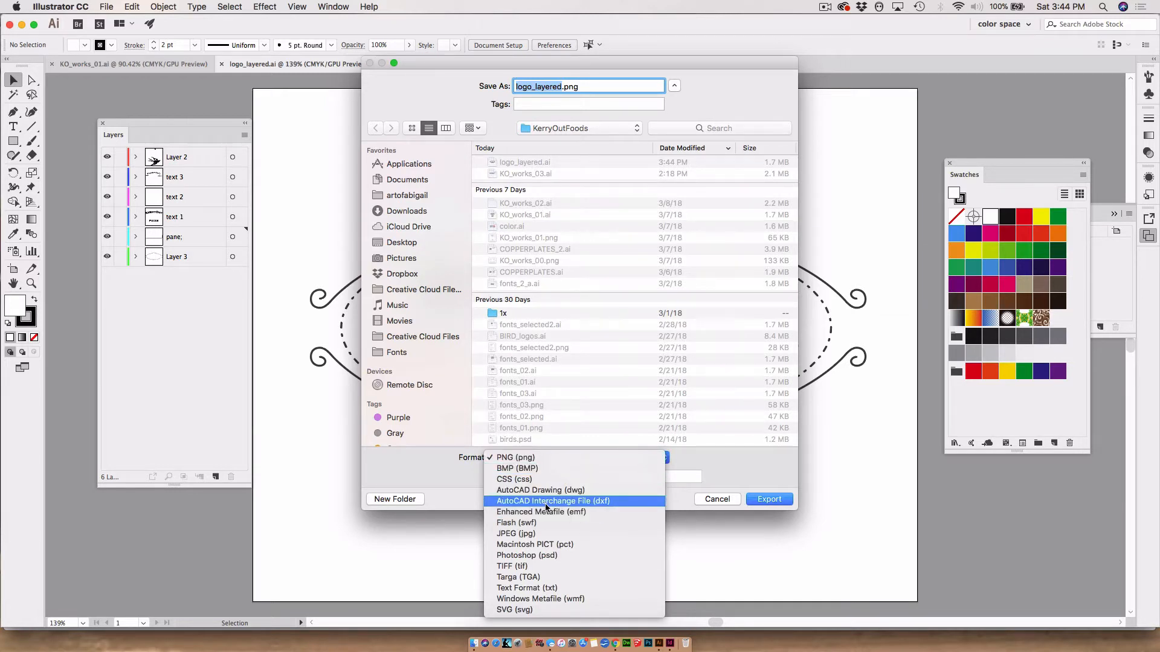
click(538, 555)
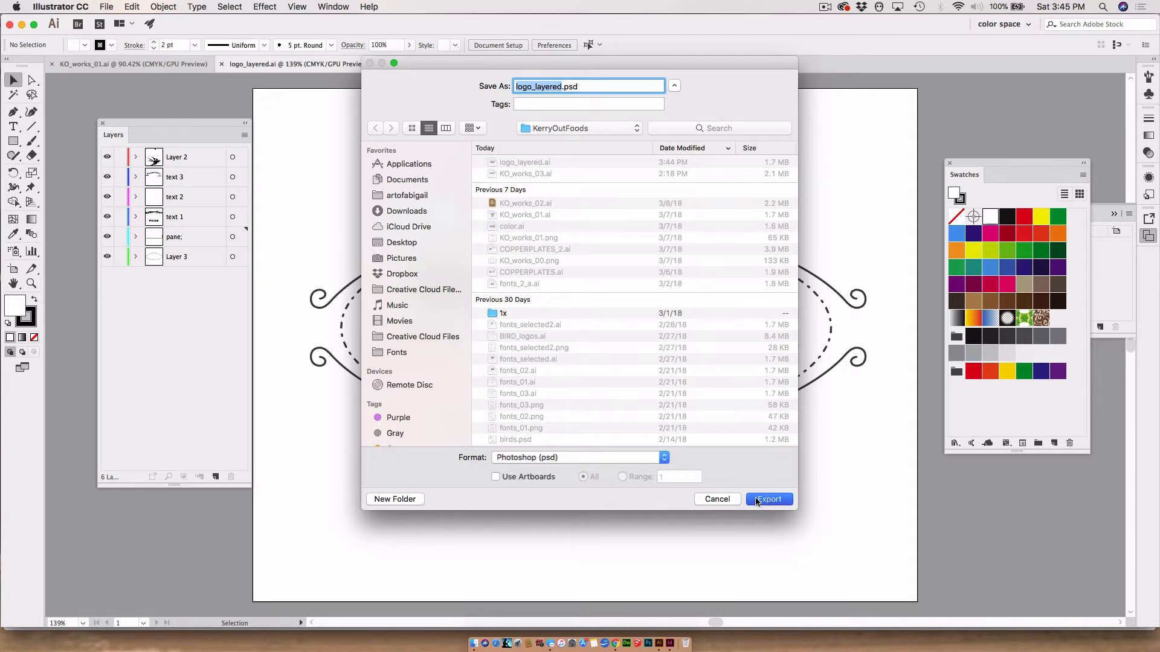
click(772, 498)
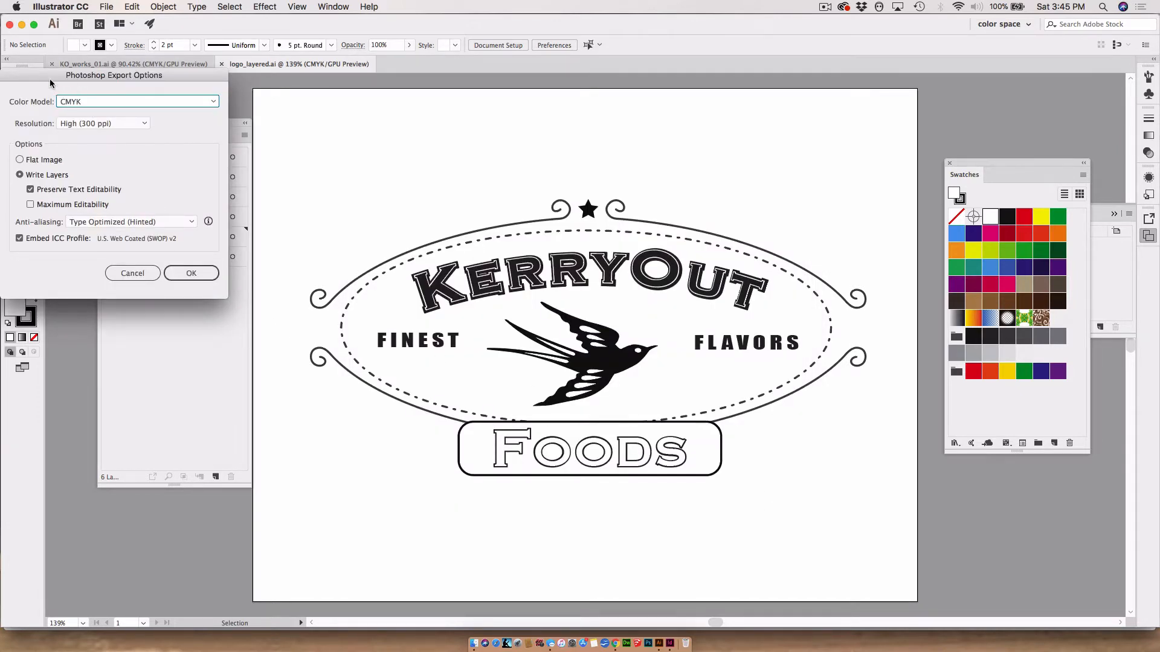
Finish the Photoshop export with High (300 ppi) resolution, the CMYK color model, written layers and preserved text editability
drag(50, 80, 103, 107)
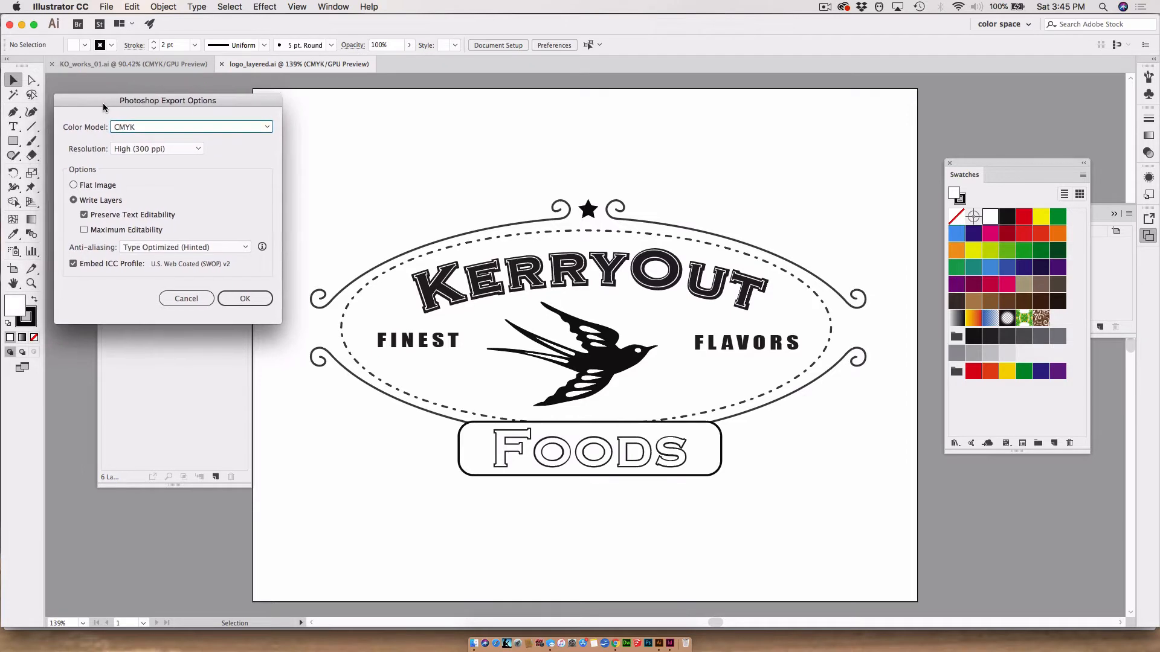
click(154, 148)
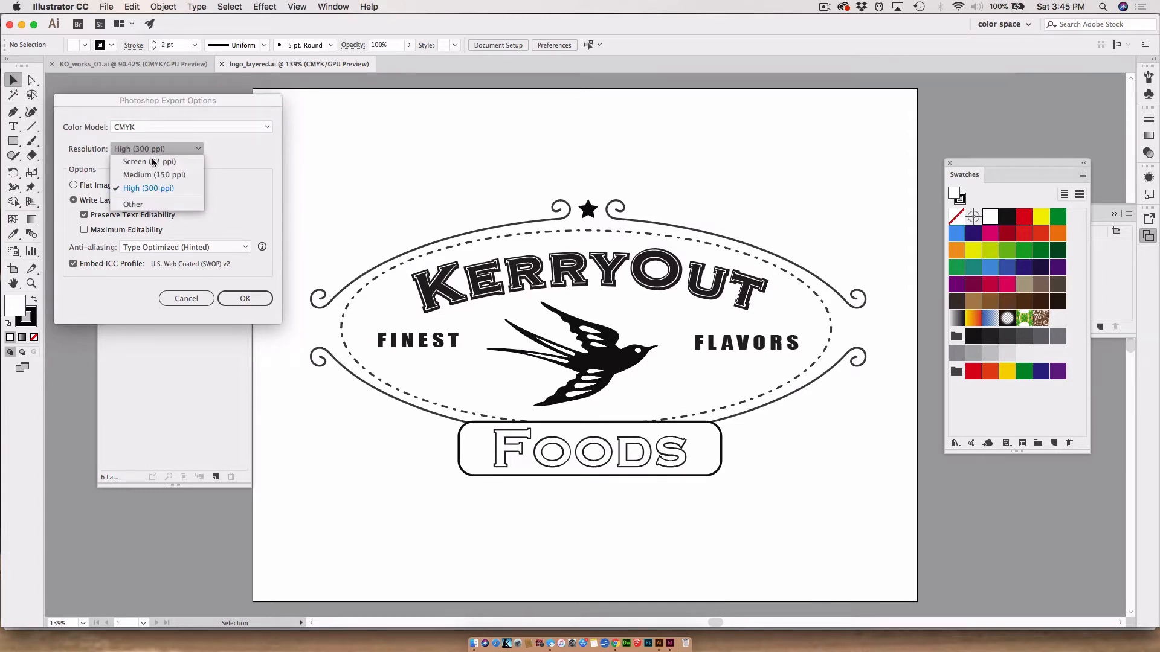
click(158, 187)
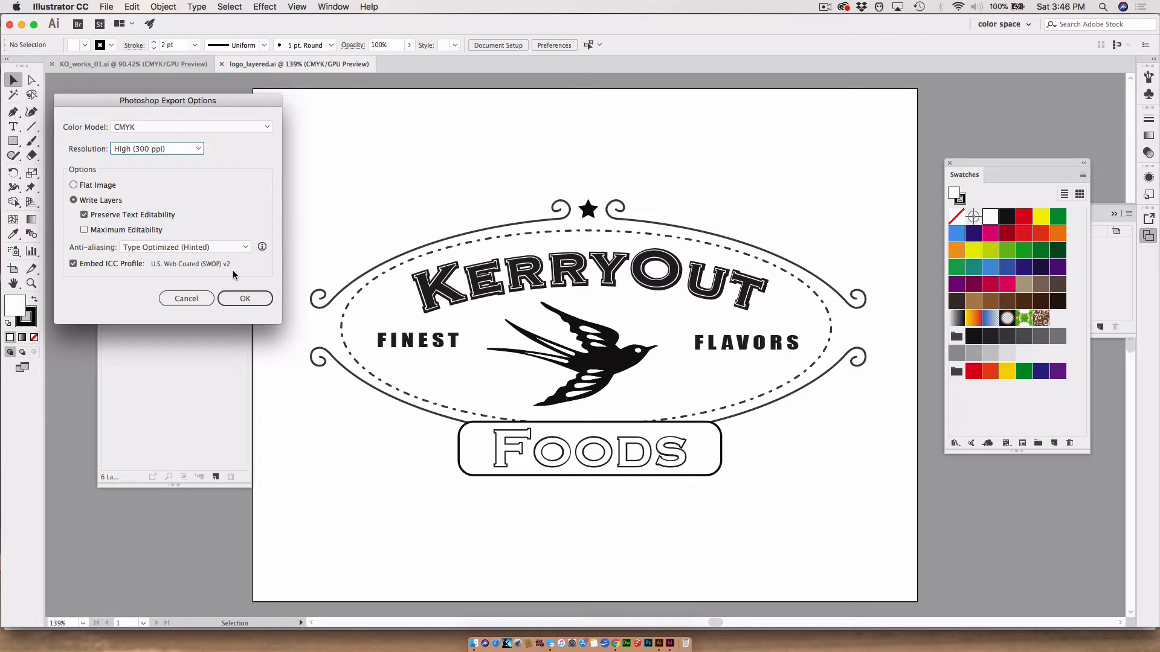
click(253, 302)
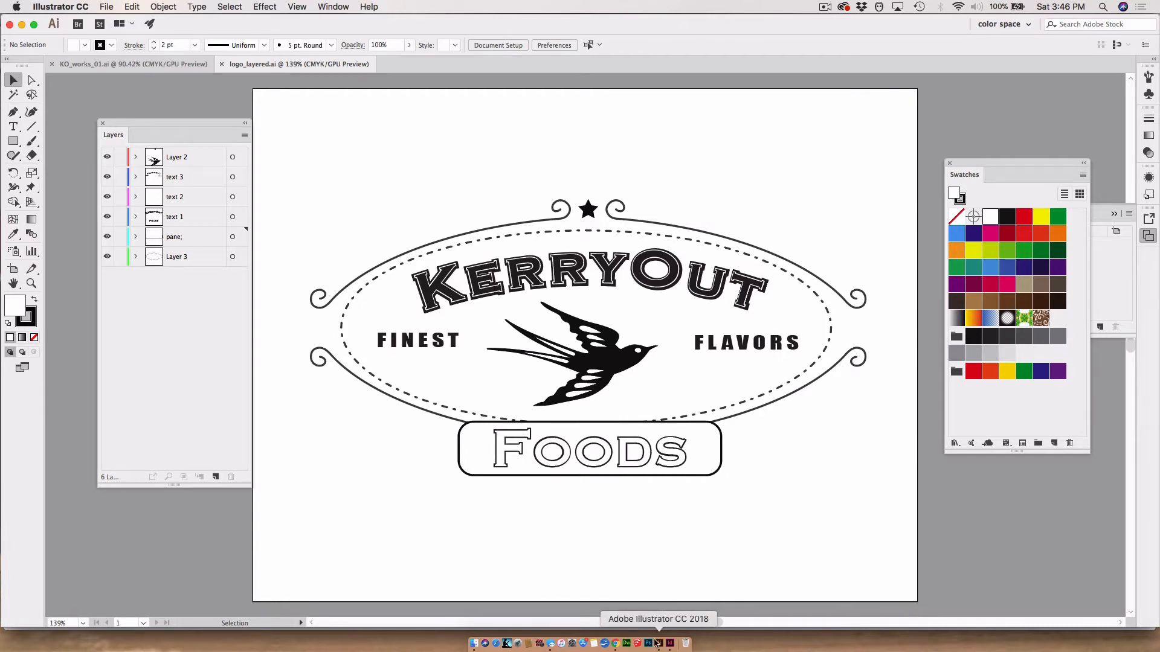
Switch to Photoshop and open logo_layered.psd from the KerryOutFoods folder in Documents
click(648, 643)
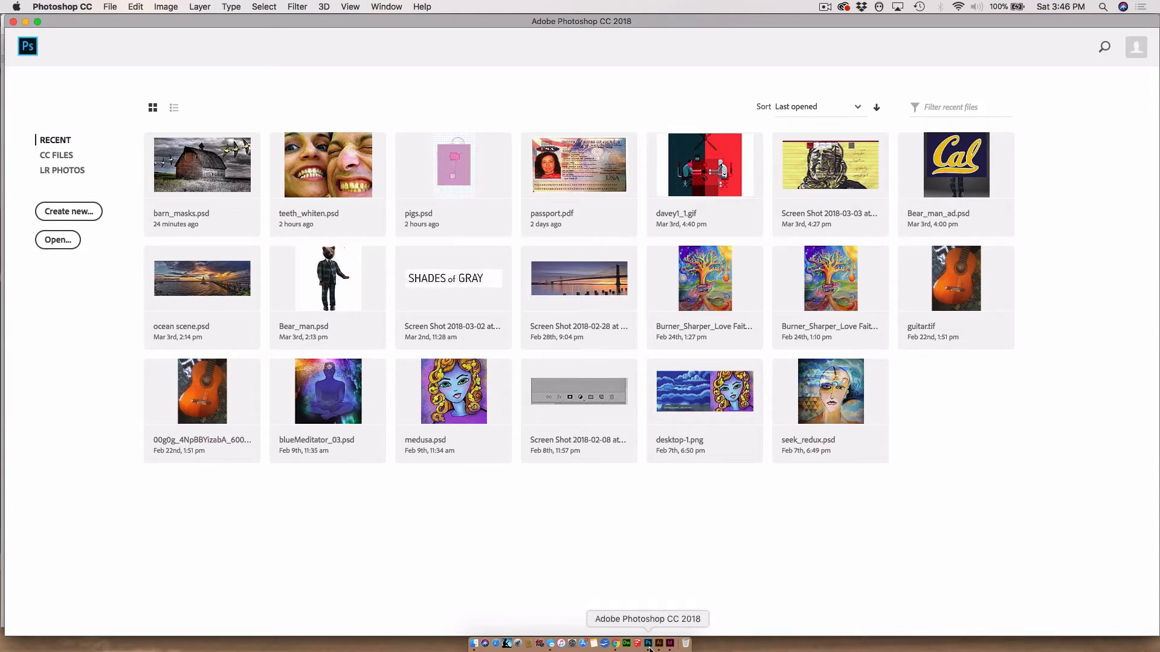
key(super+o)
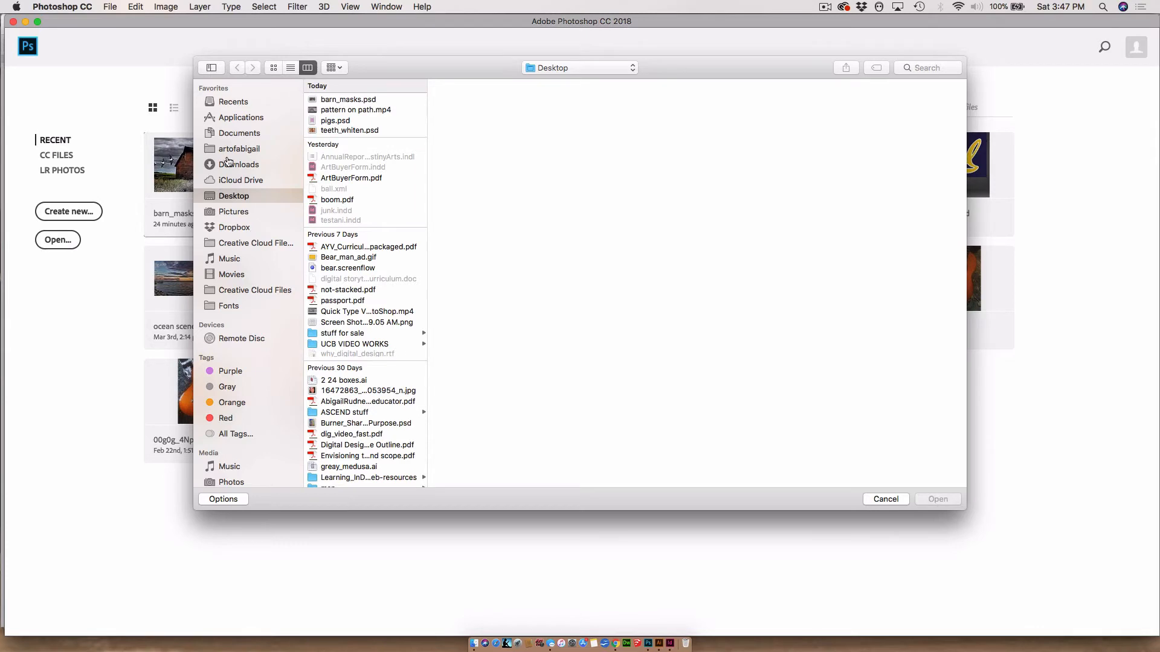
click(227, 134)
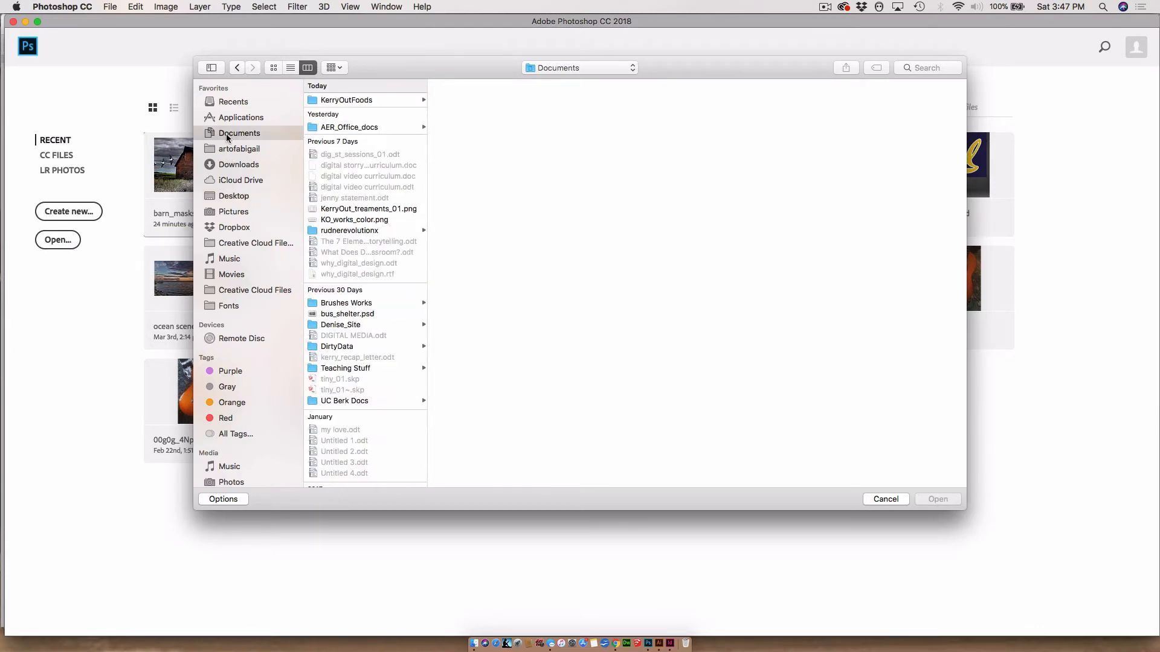
click(342, 101)
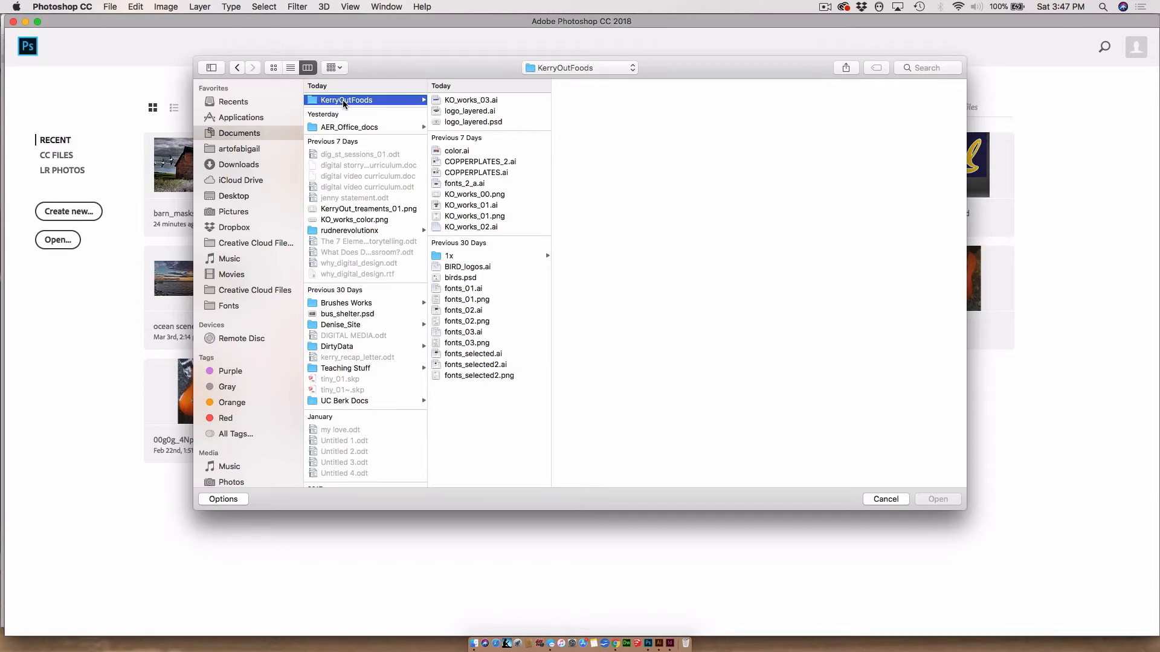
click(495, 121)
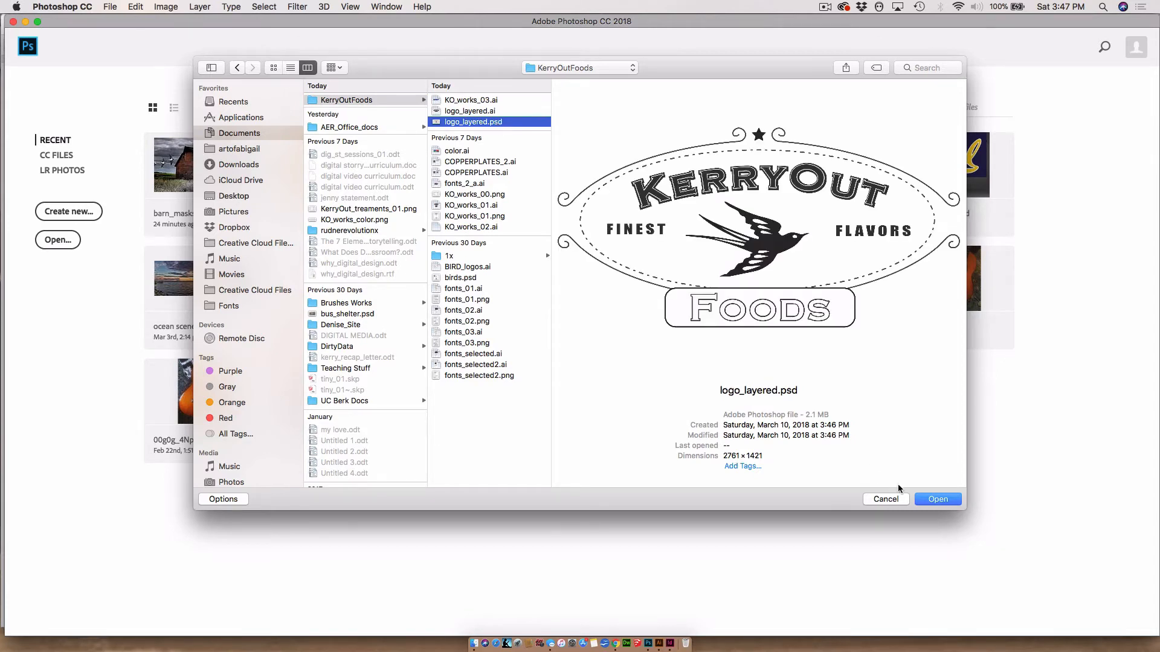
click(934, 502)
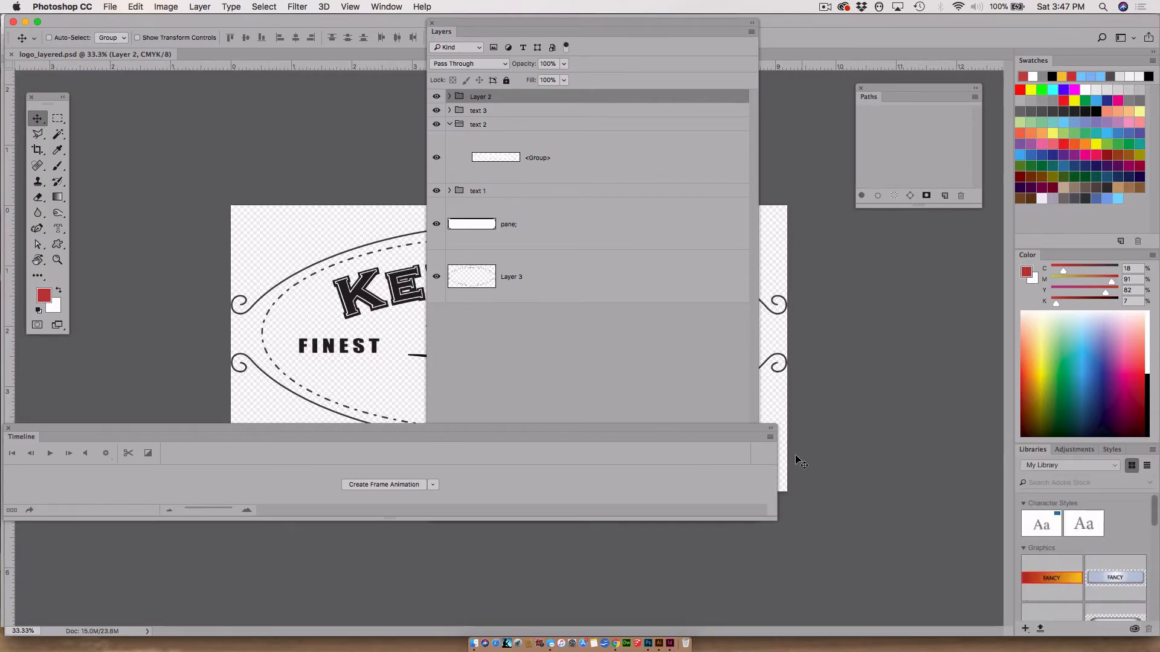
Accept the Layers panel options with the largest thumbnails and layer bounds, and move the Layers panel clear of the logo
drag(459, 26, 283, 116)
click(578, 126)
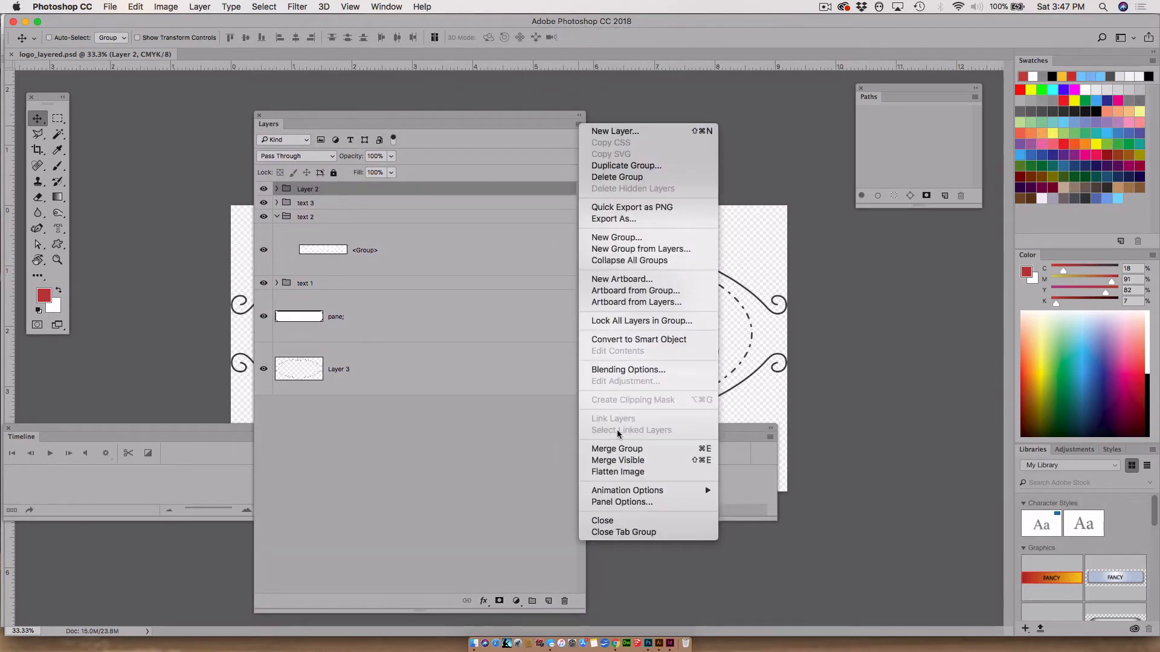
click(612, 505)
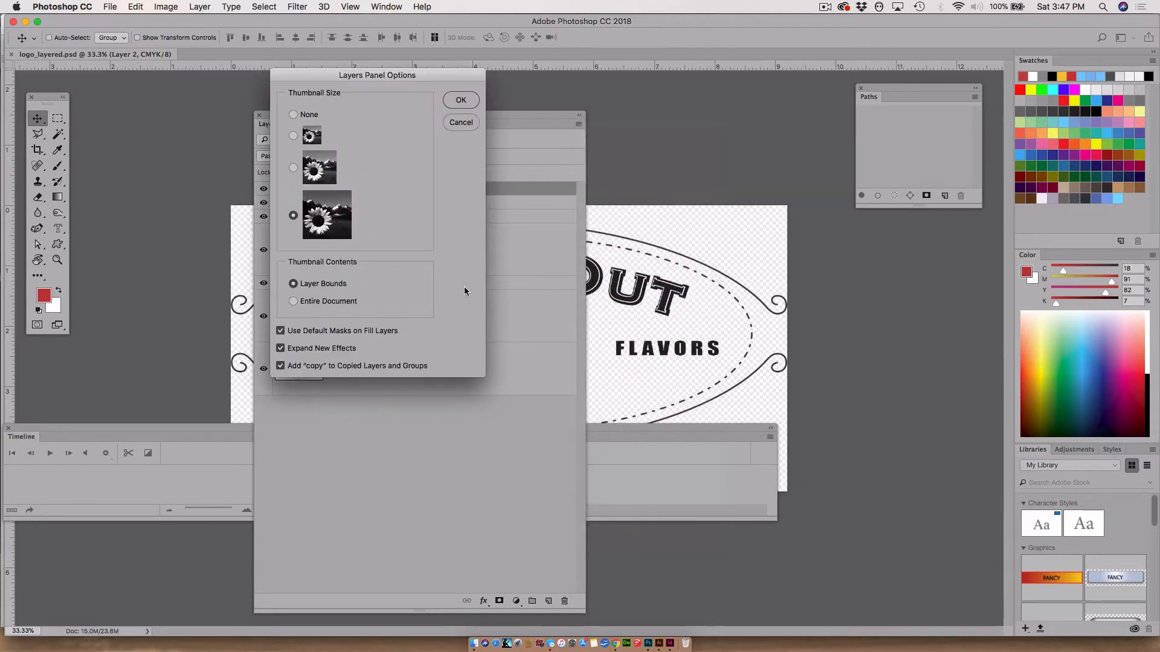
click(459, 99)
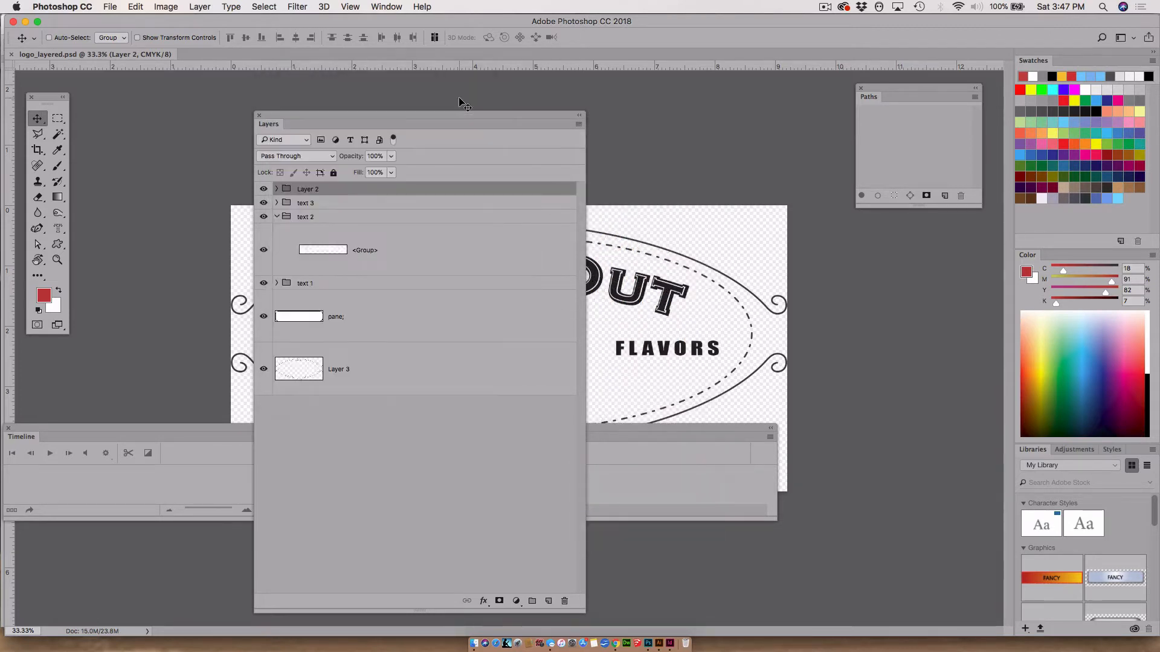
drag(448, 112, 1027, 91)
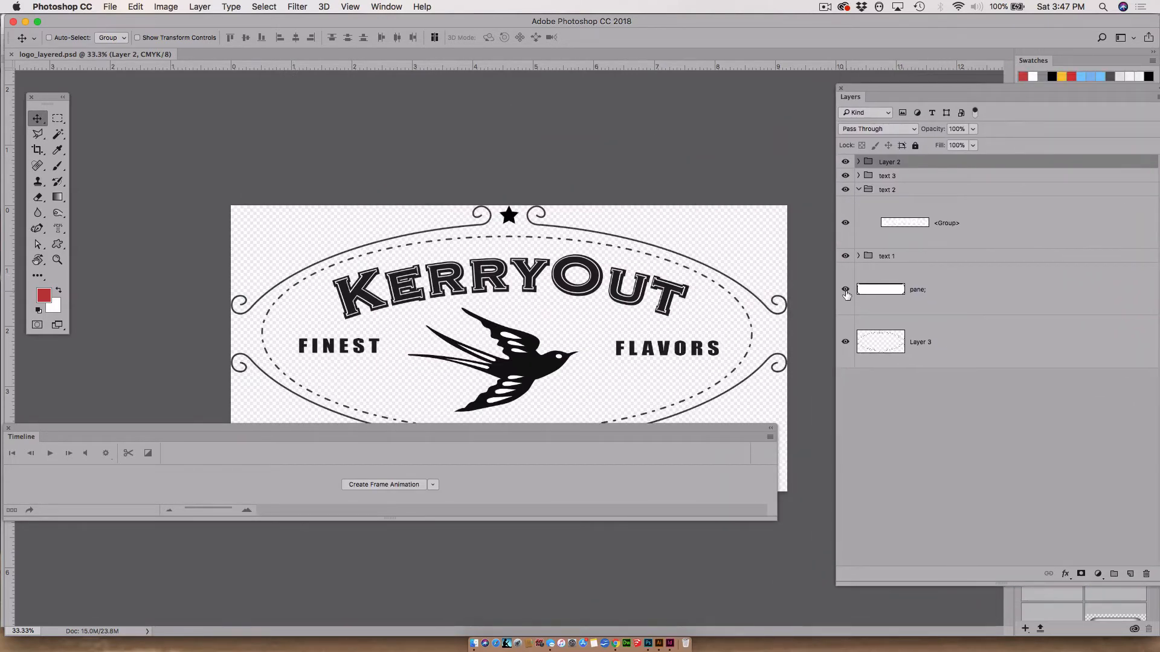
Look inside the text 1 group and hide pane;, Layer 3, text 2, text 3, Layer 2 and text 1
click(858, 256)
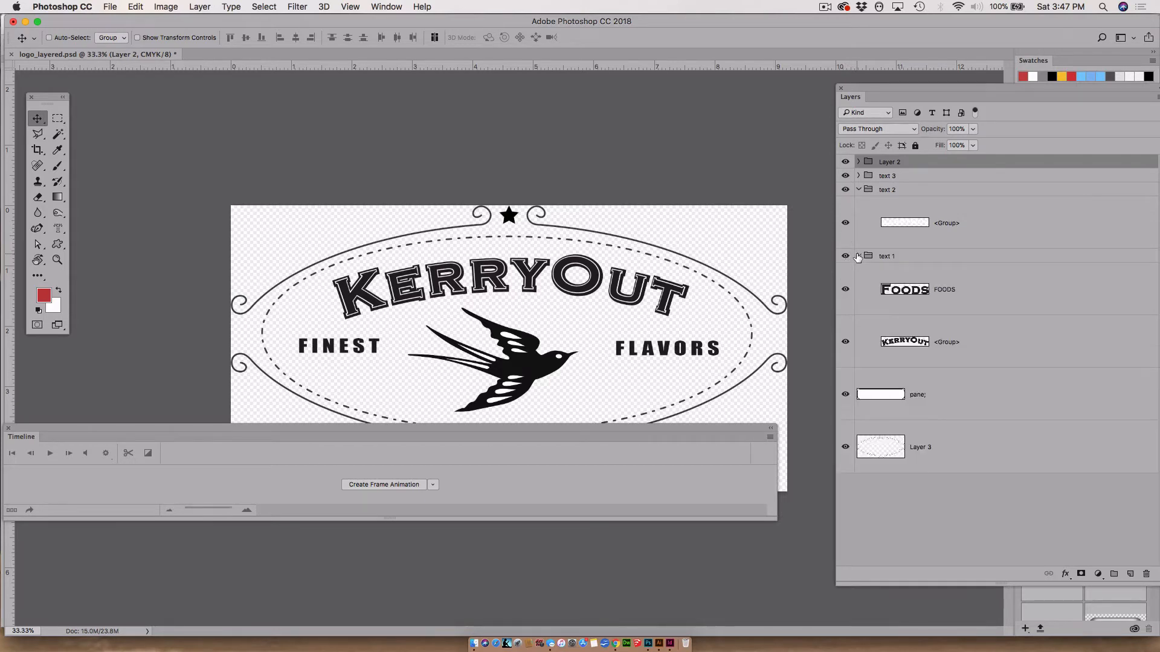
click(858, 256)
click(845, 289)
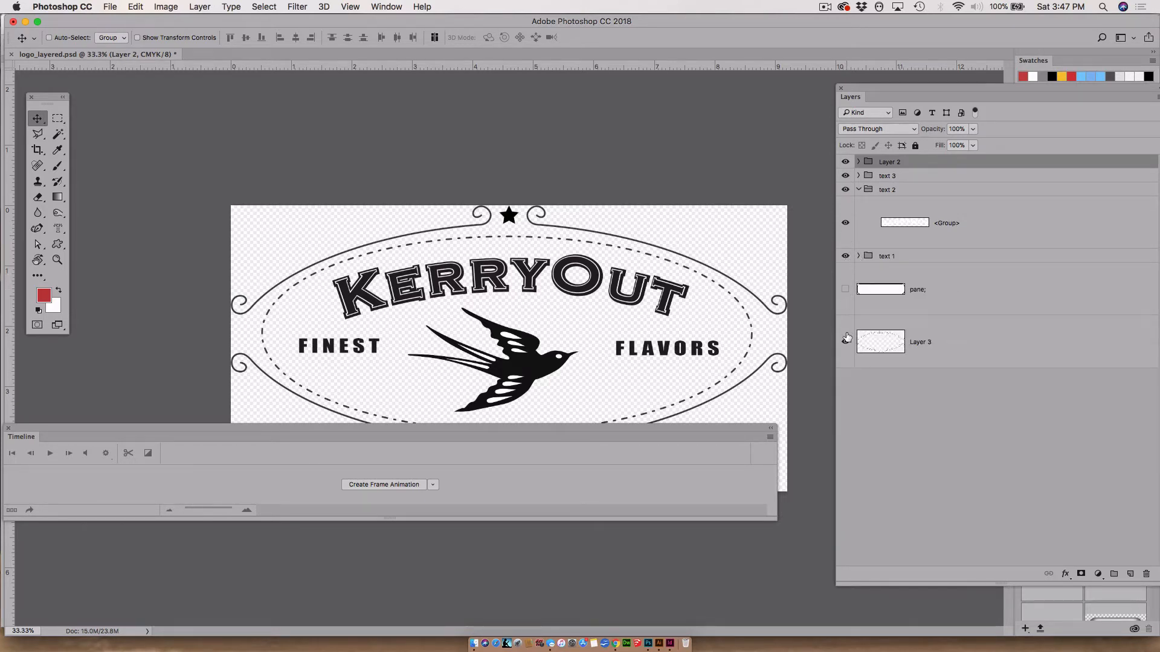
click(845, 343)
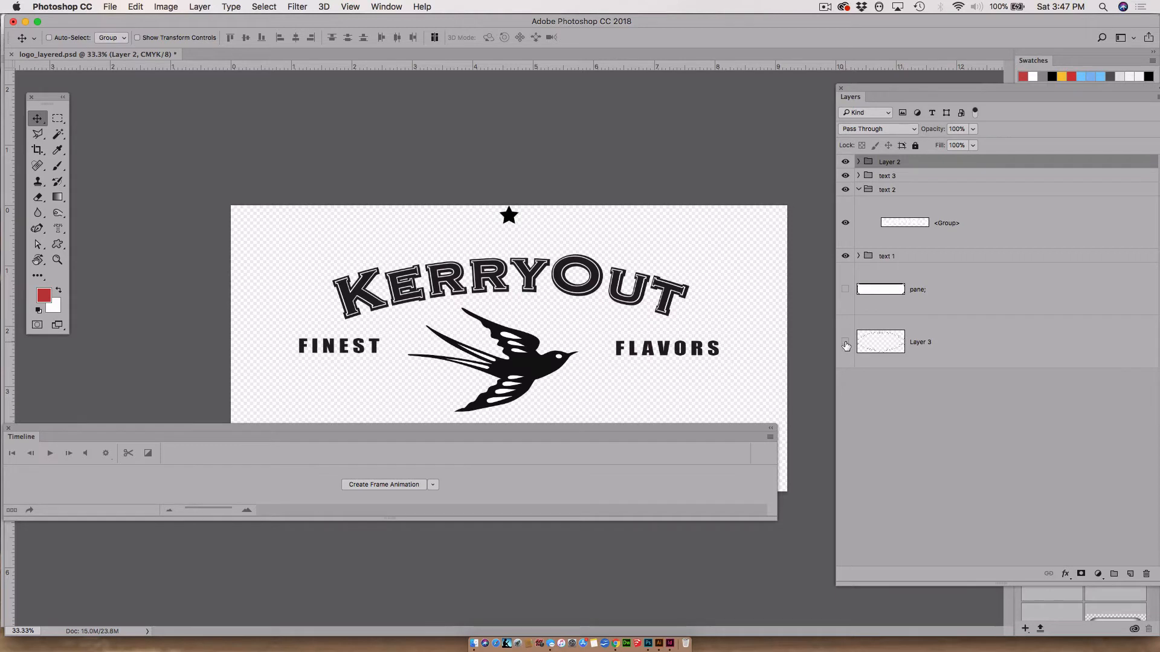
click(845, 190)
click(845, 176)
click(845, 162)
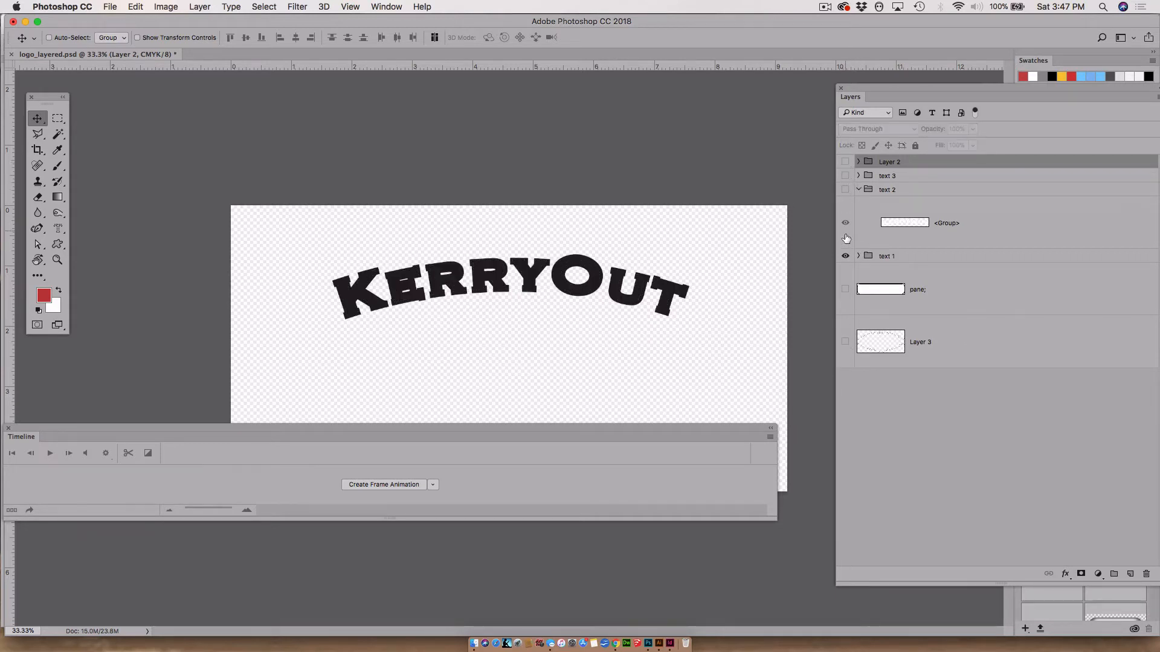
click(845, 256)
Show and select Layer 3 with the borders, and move the Layers panel fully into view
click(845, 342)
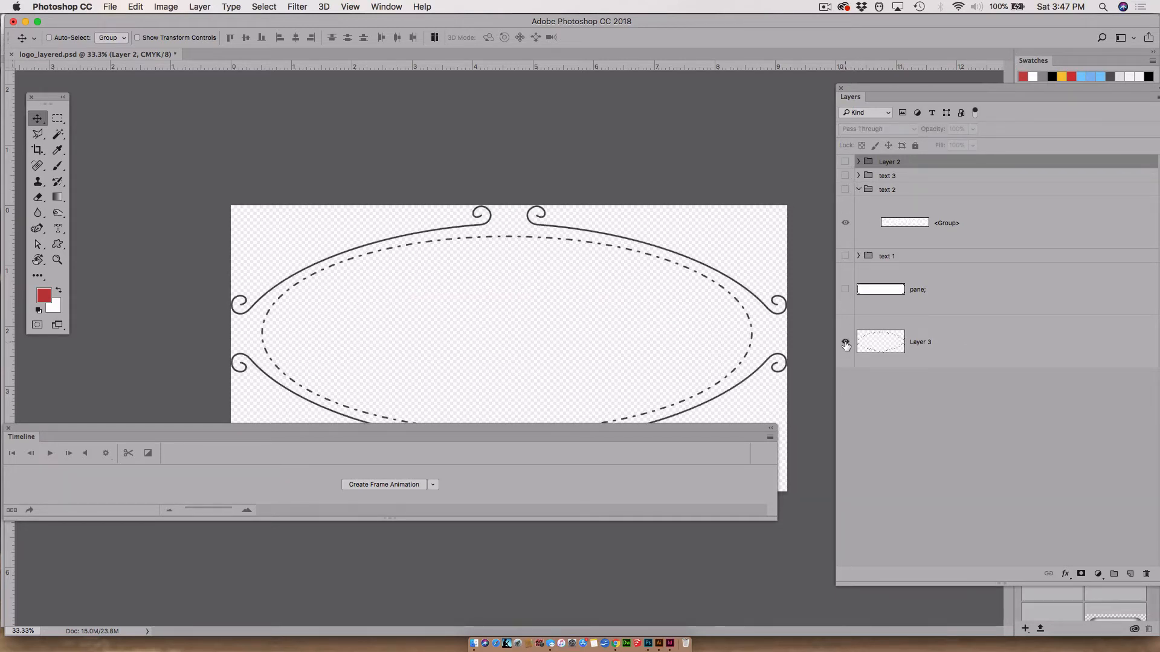
click(952, 346)
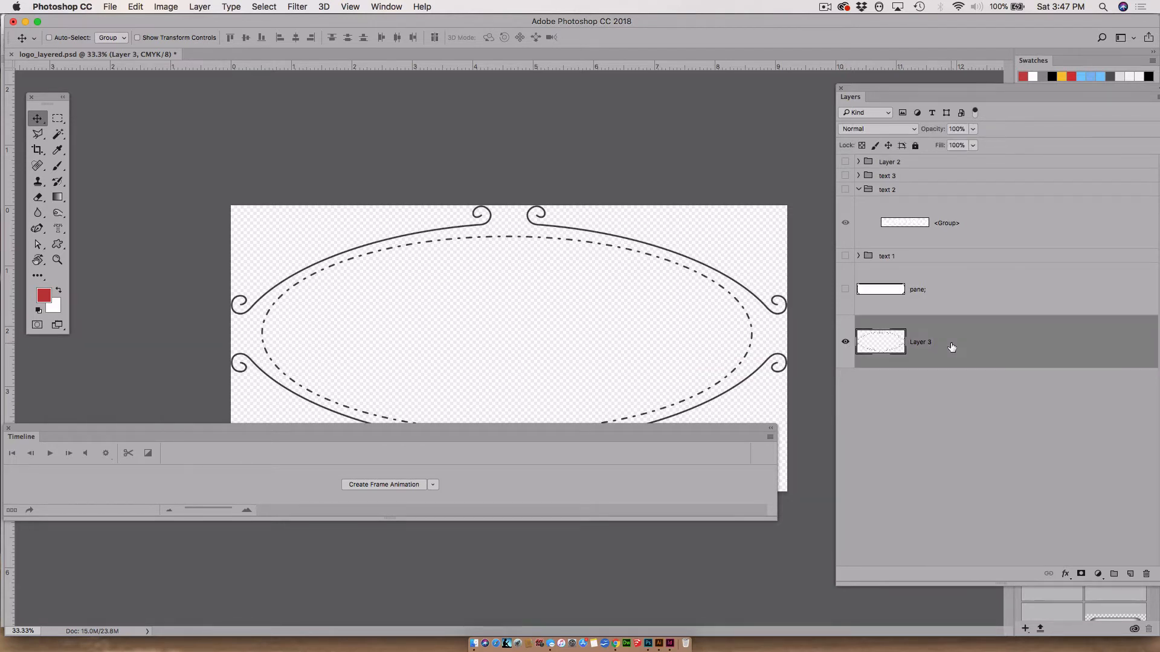
drag(862, 88, 832, 34)
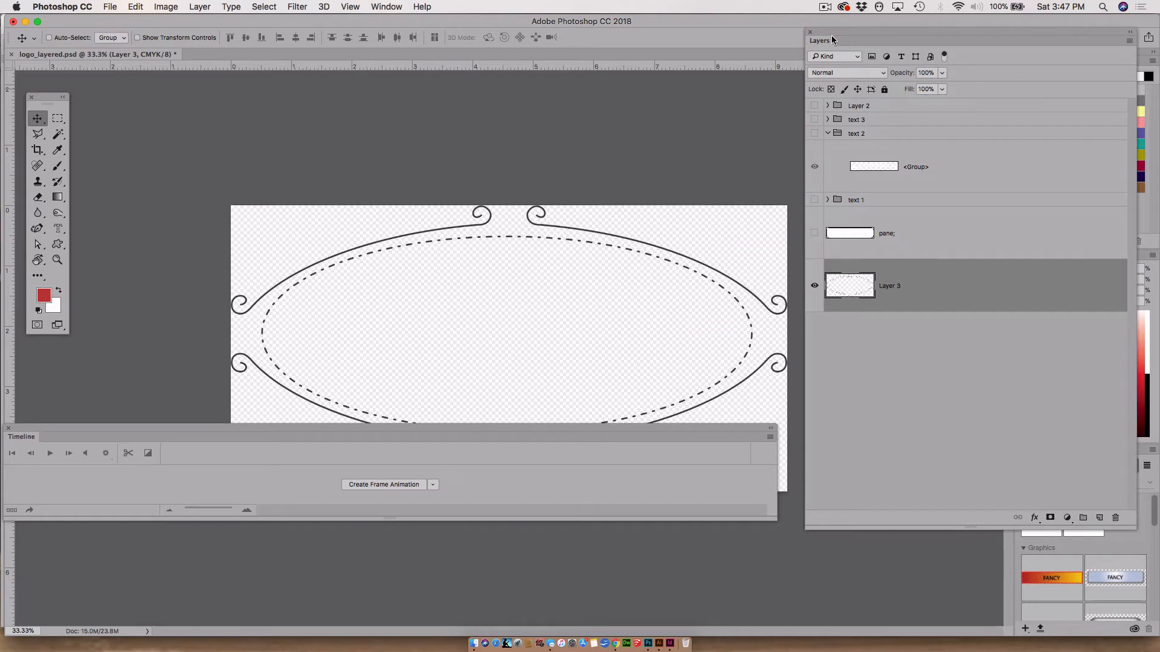
Extend the canvas slightly beyond the border artwork on all four sides with the Crop tool, moving the Timeline panel clear of the lower edge
click(37, 149)
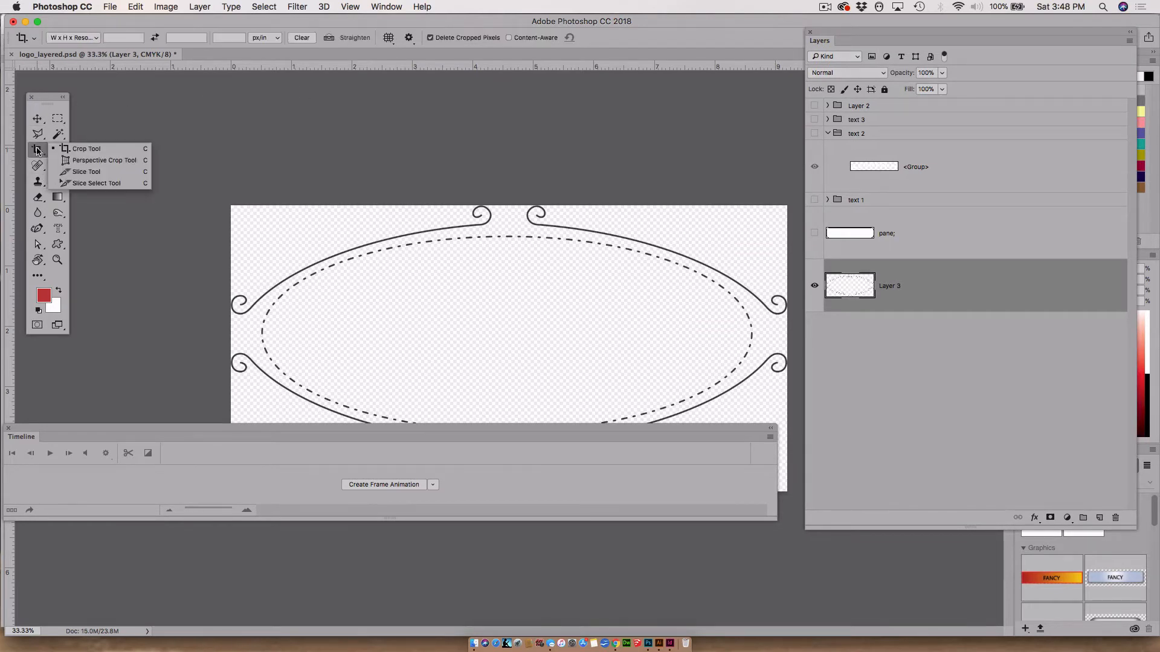
click(63, 149)
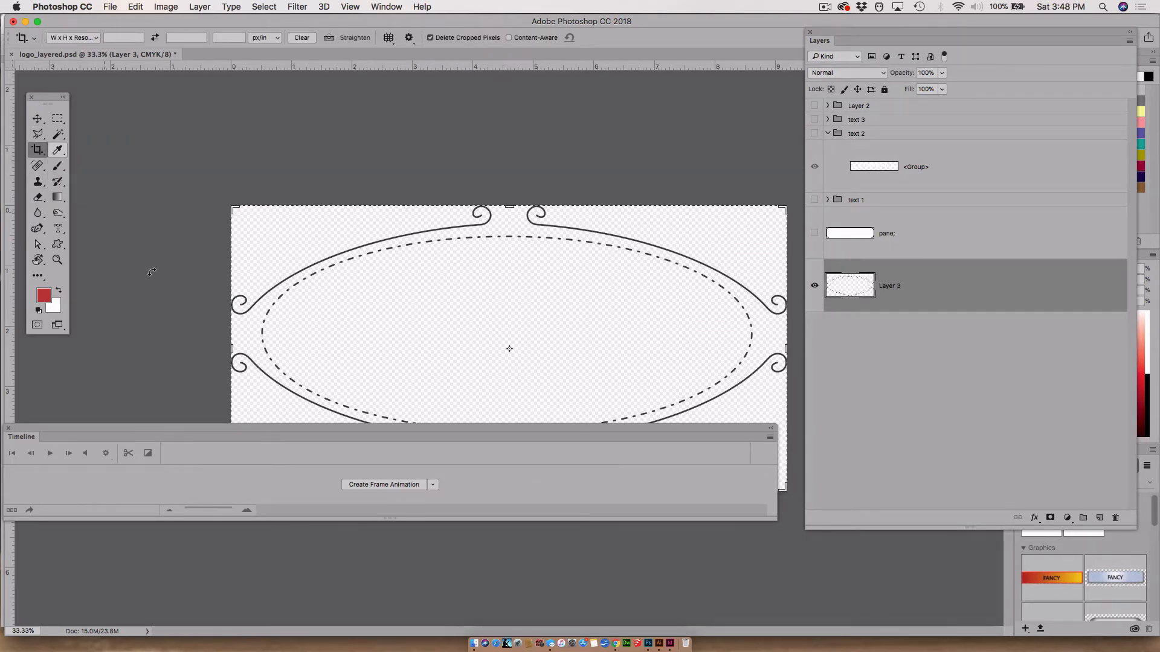
drag(237, 348, 225, 349)
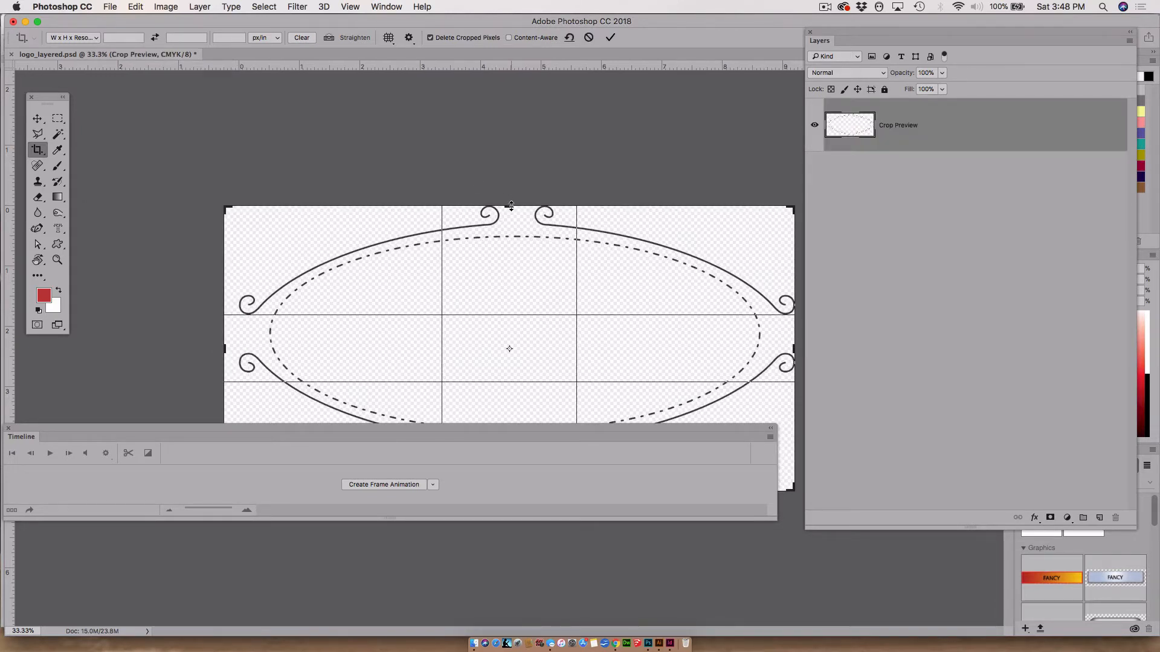
drag(511, 206, 511, 202)
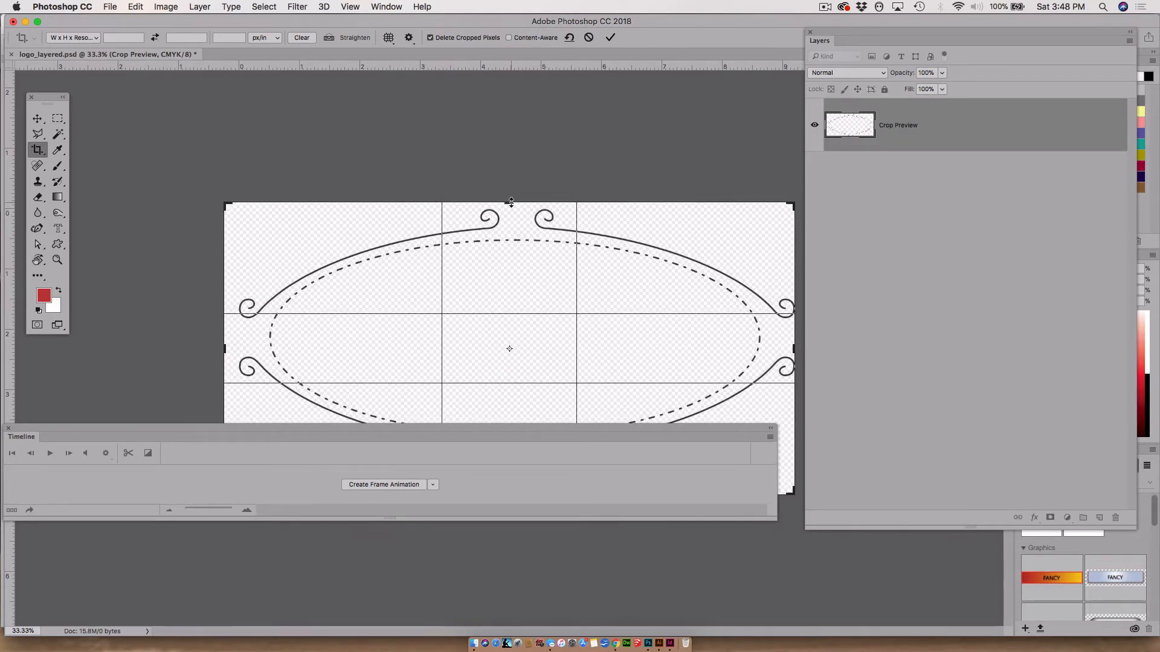
drag(228, 427, 256, 533)
drag(511, 494, 511, 497)
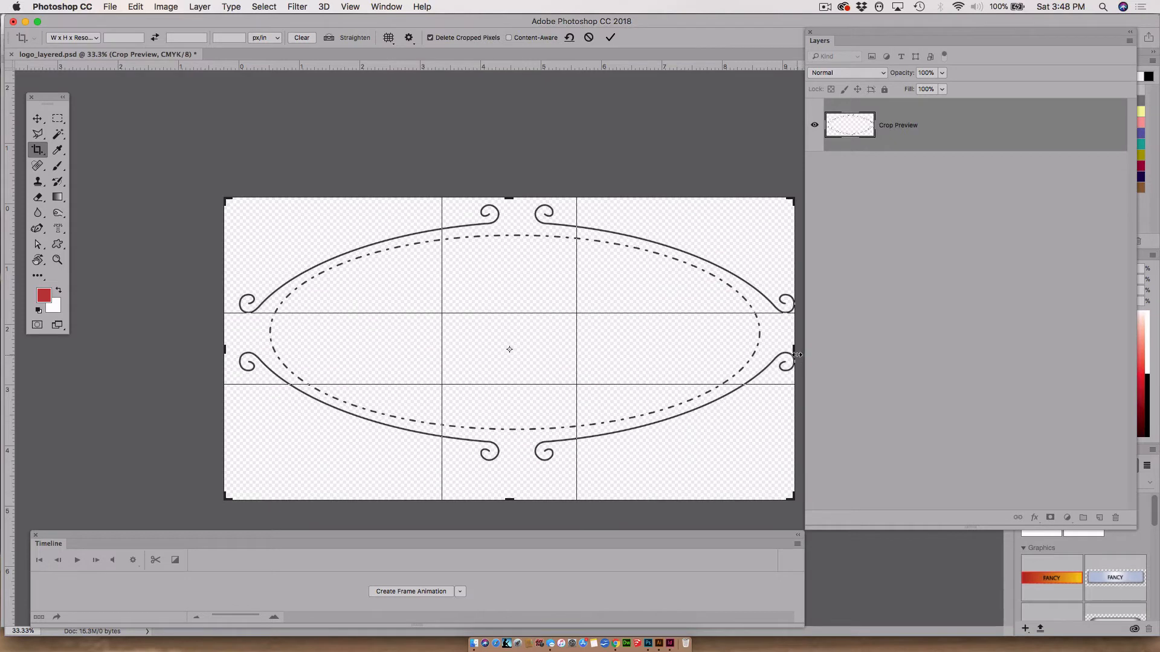
drag(794, 353, 802, 352)
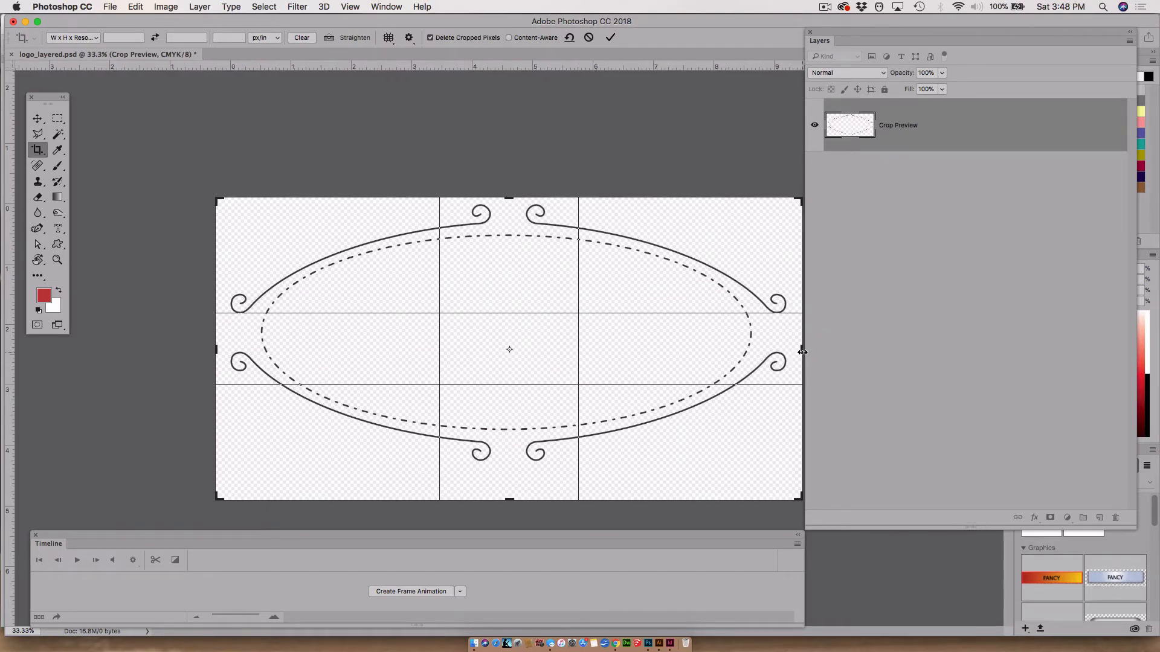
click(37, 119)
click(675, 222)
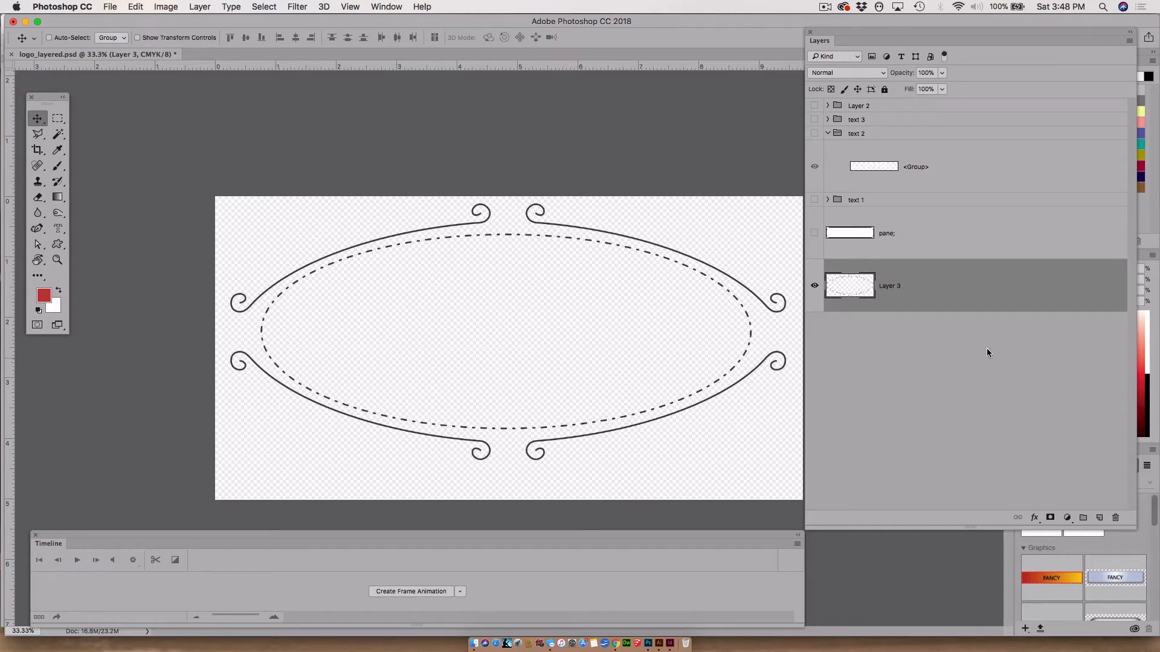
Rename Layer 3, which holds the borders, as "bkg panel and lines" and deselect it
double_click(892, 290)
text(o)
text(kg panel and lines)
click(1017, 409)
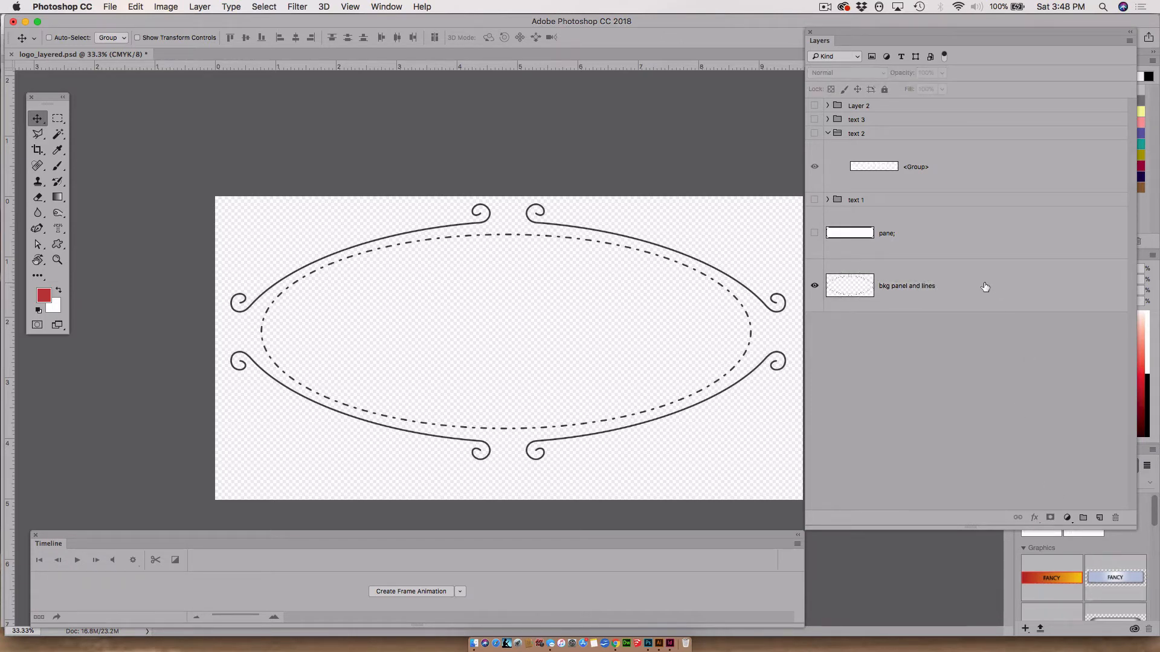
Create a new empty layer and place it directly above bkg panel and lines, keeping it visible
click(1099, 517)
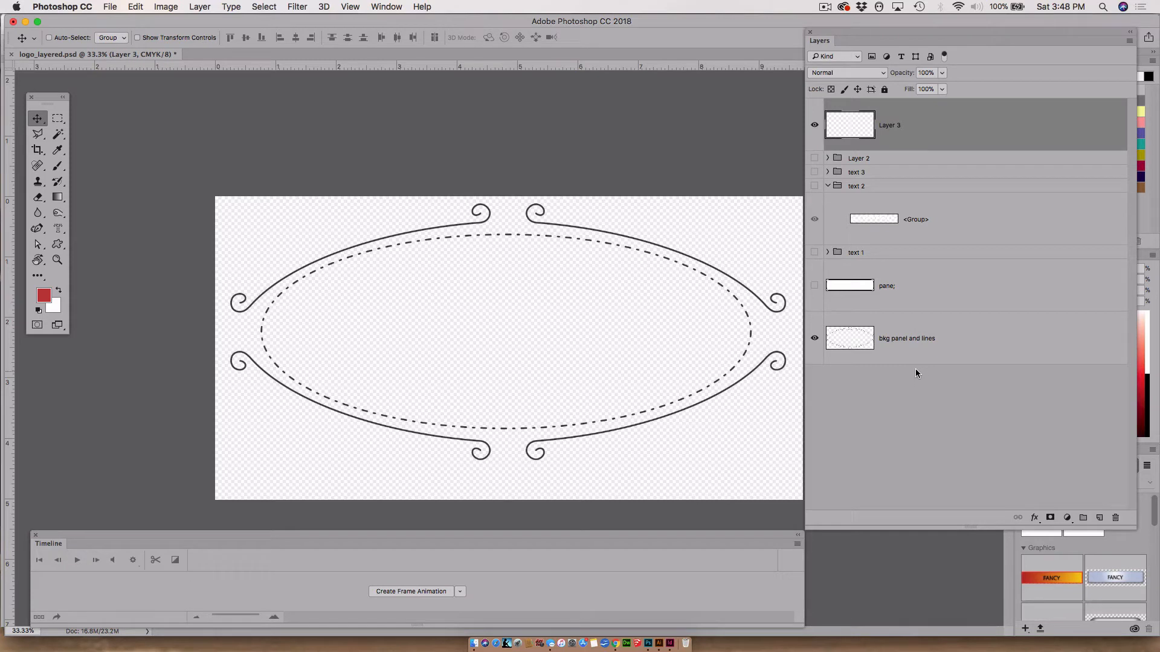
click(915, 302)
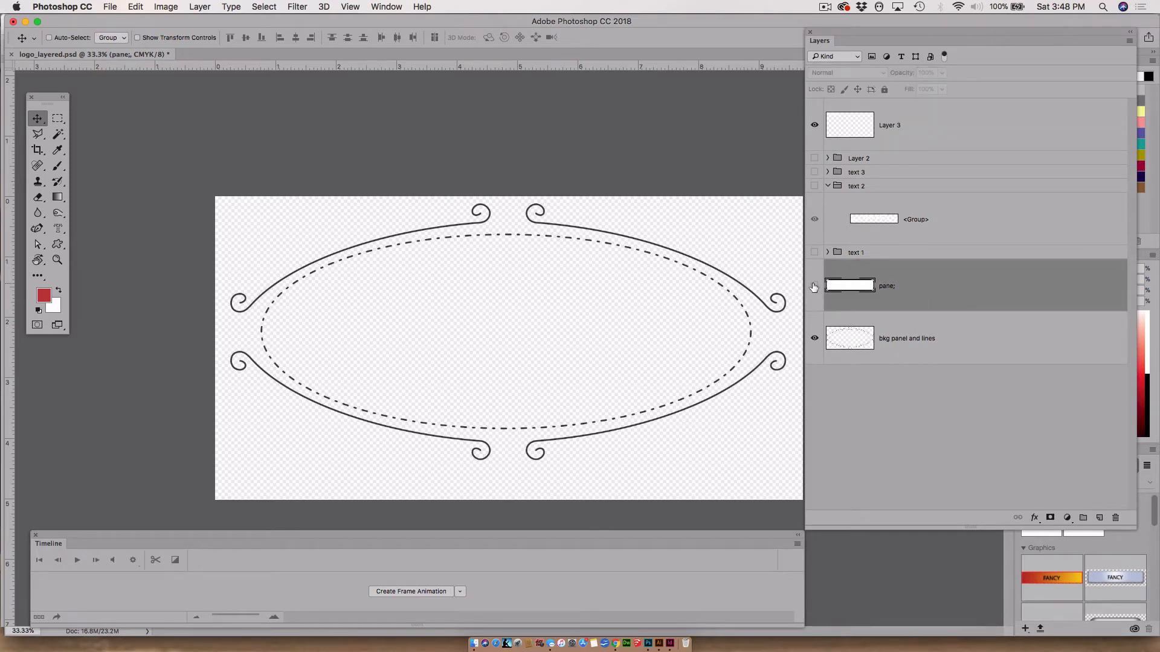
click(814, 287)
click(814, 287)
drag(900, 120, 903, 314)
click(820, 298)
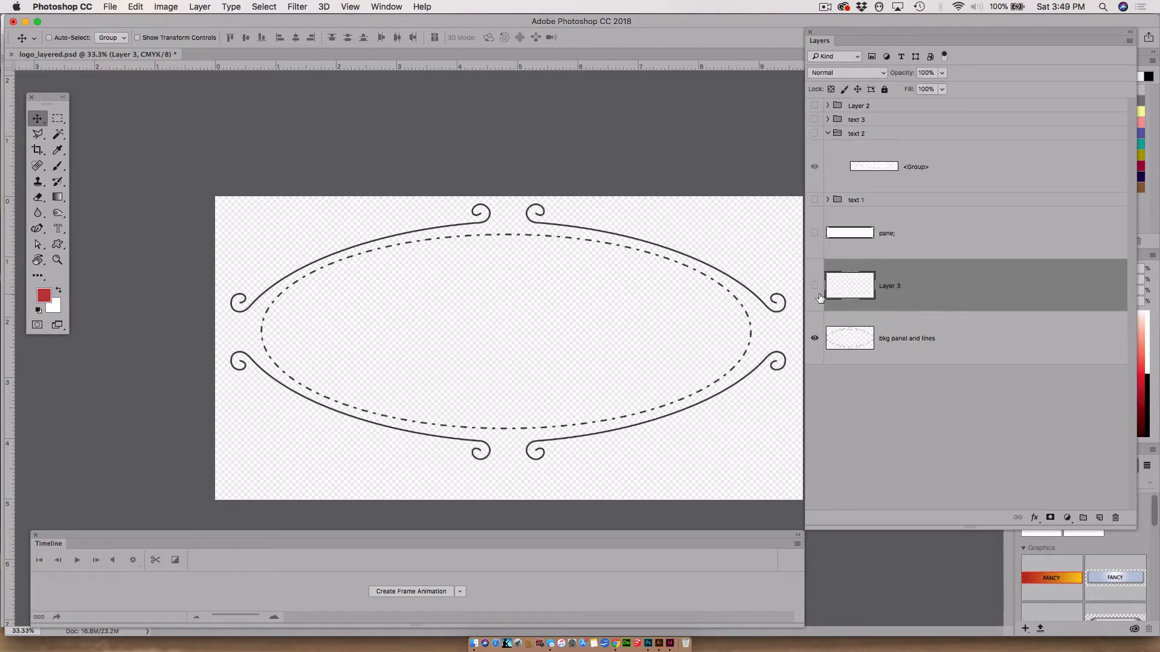
click(817, 292)
Load the transparency of bkg panel and lines as a new selection and hide that layer
click(912, 347)
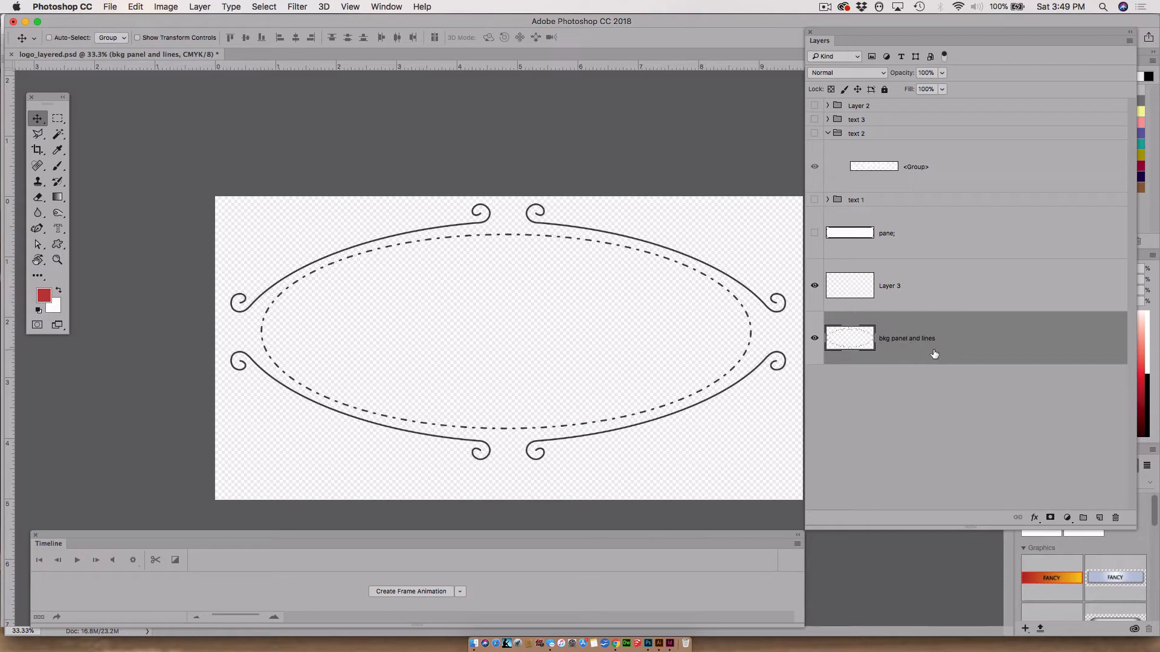
click(273, 6)
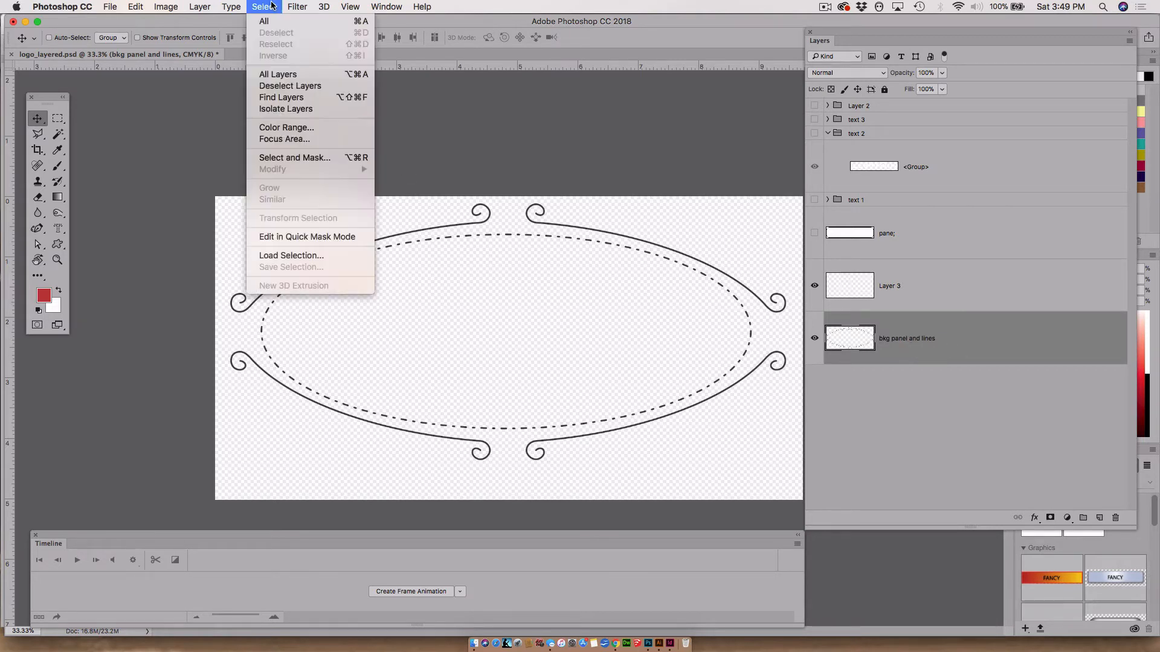
click(302, 255)
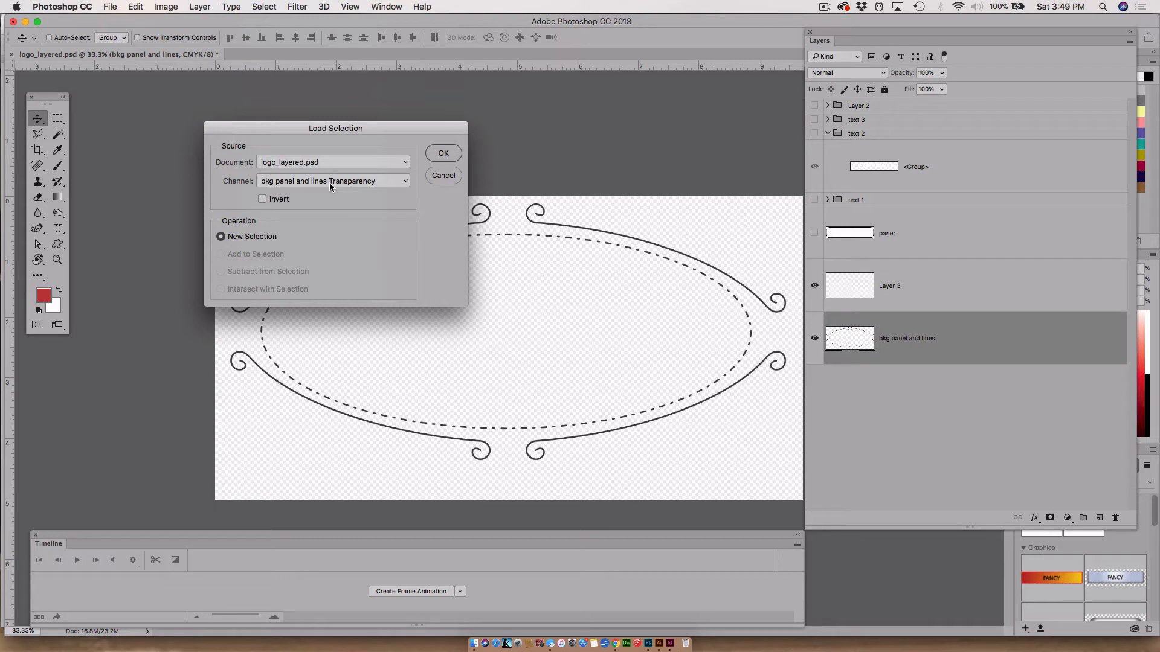
click(328, 183)
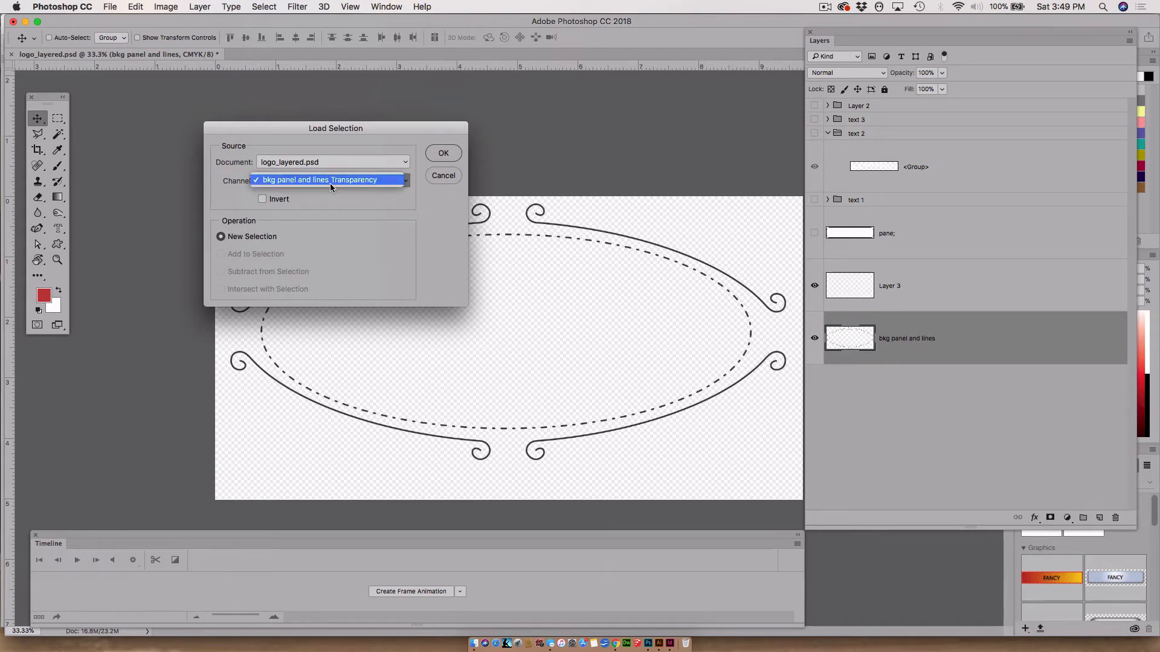
click(331, 182)
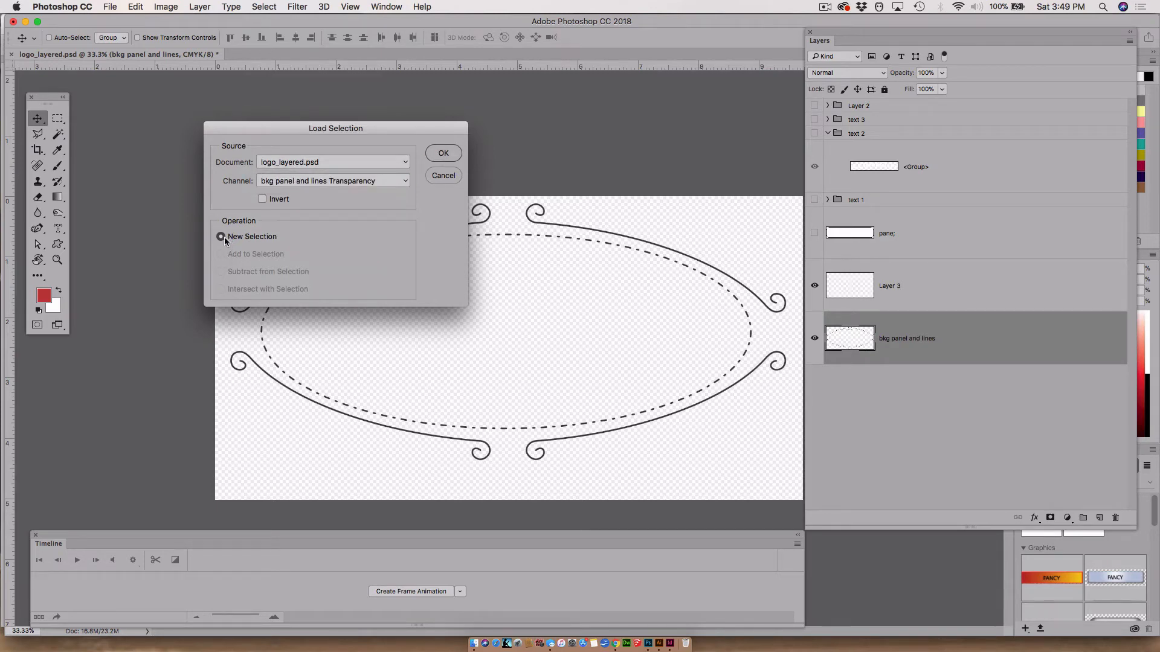
click(443, 158)
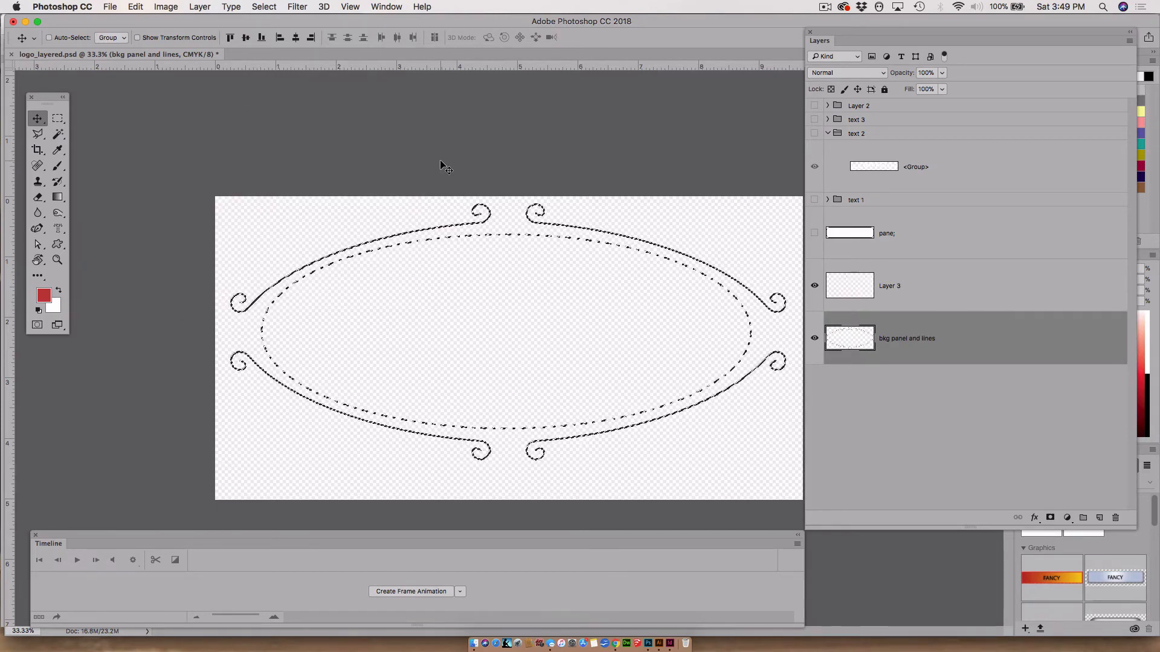
click(815, 337)
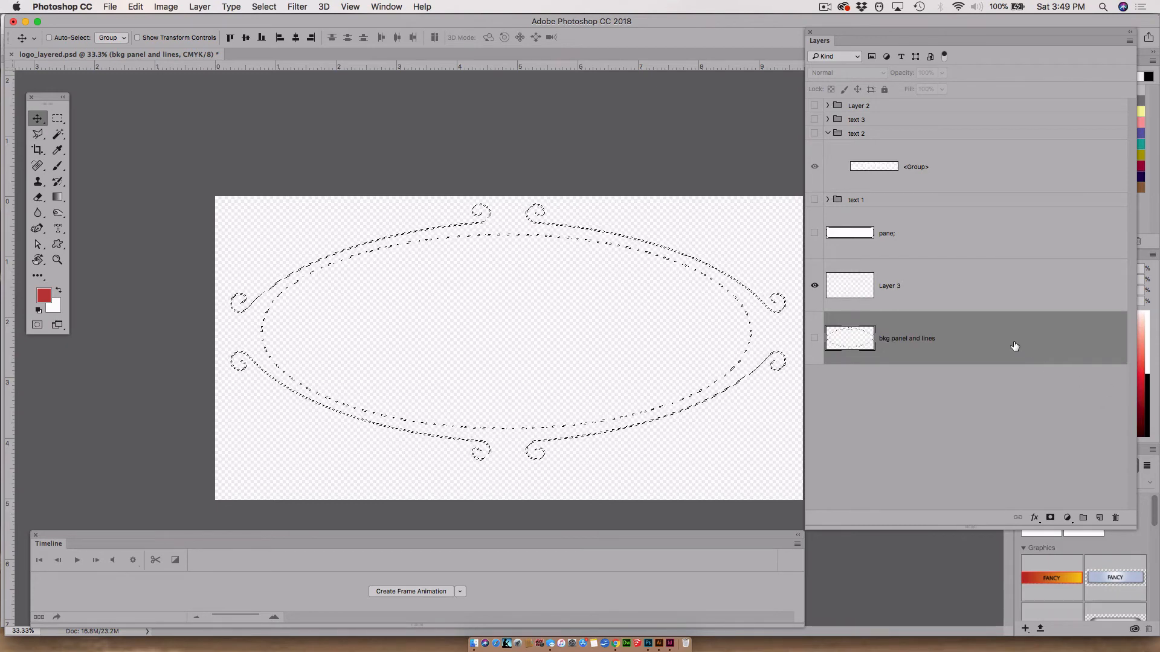
Set up the Brush tool with the Hard Round tip at 200 px and make the empty Layer 3 active
click(58, 165)
click(102, 176)
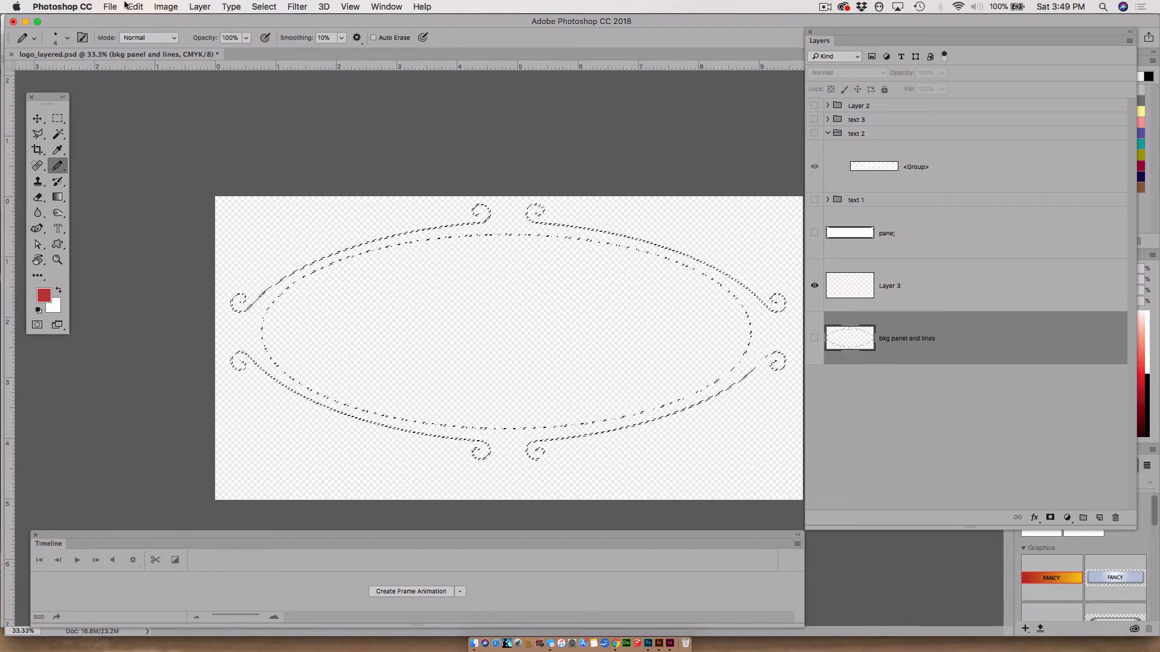
click(60, 167)
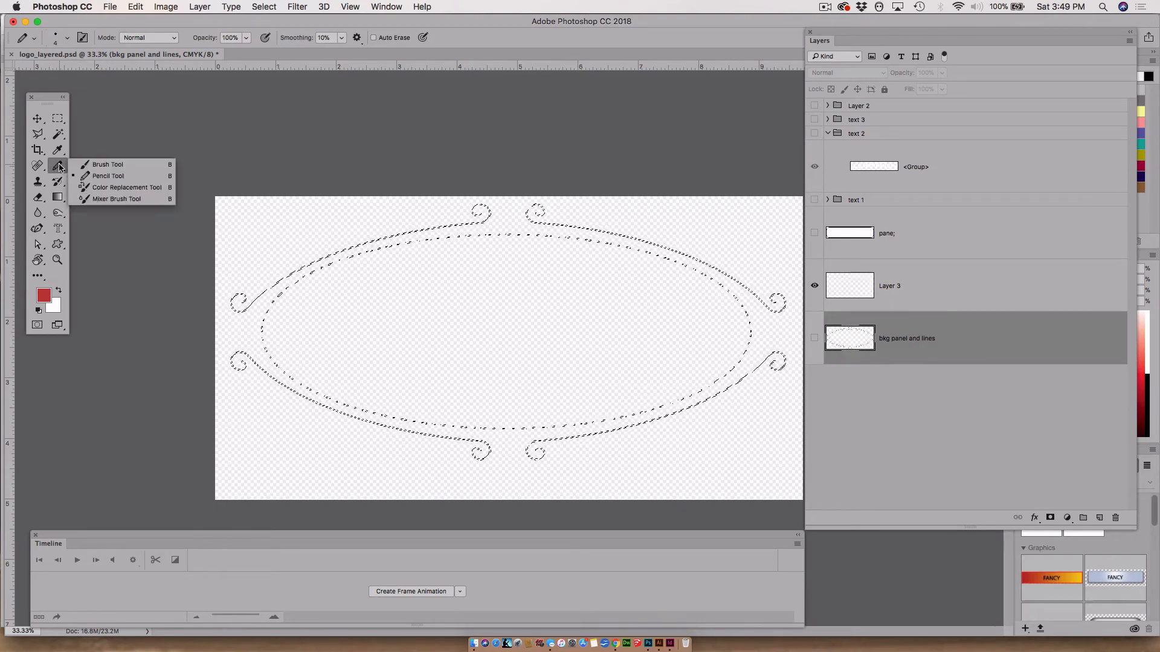
click(104, 165)
click(68, 39)
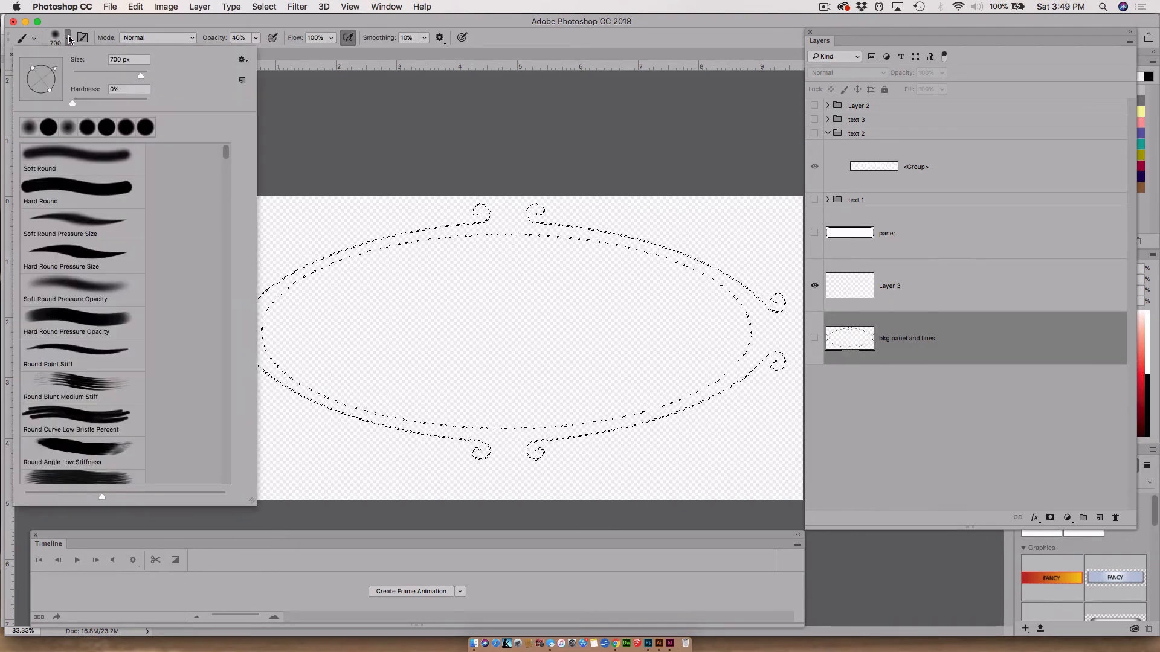
click(73, 185)
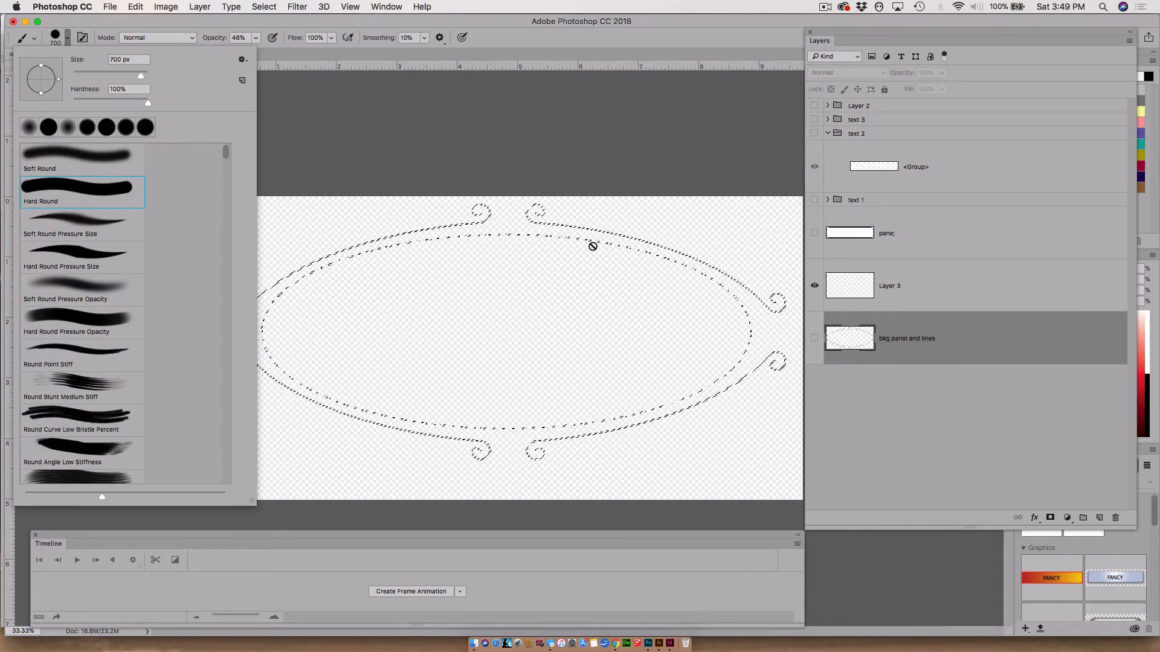
click(933, 299)
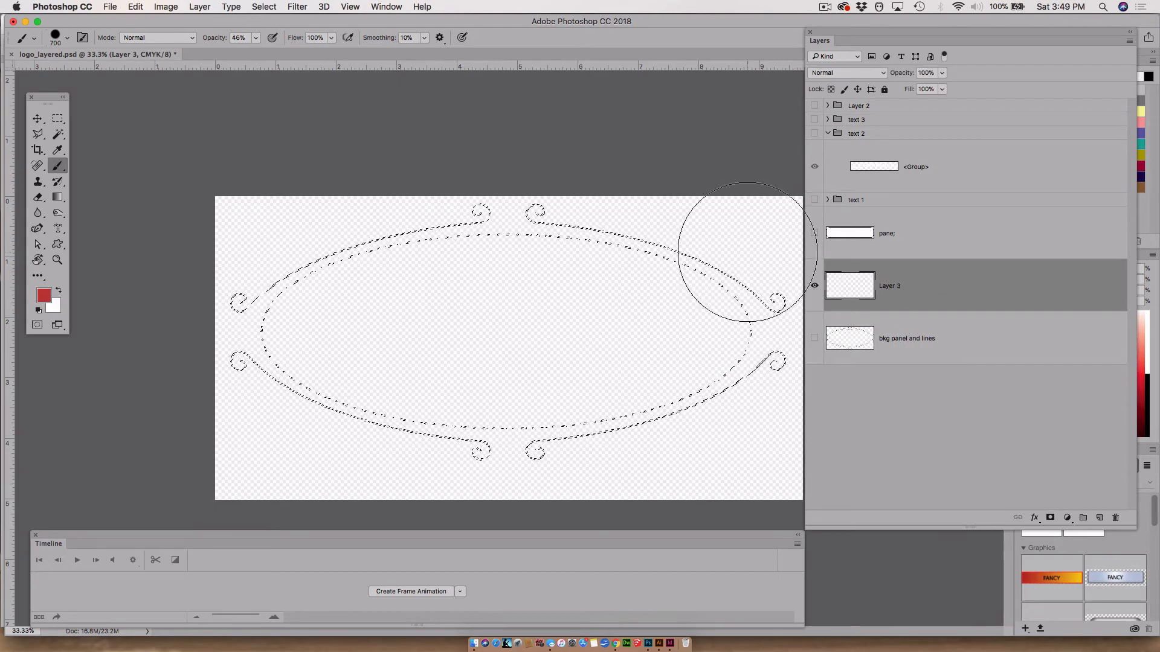
key(bracketleft)
key(bracketleft)
key(bracketleft)
key(bracketleft)
key(bracketleft)
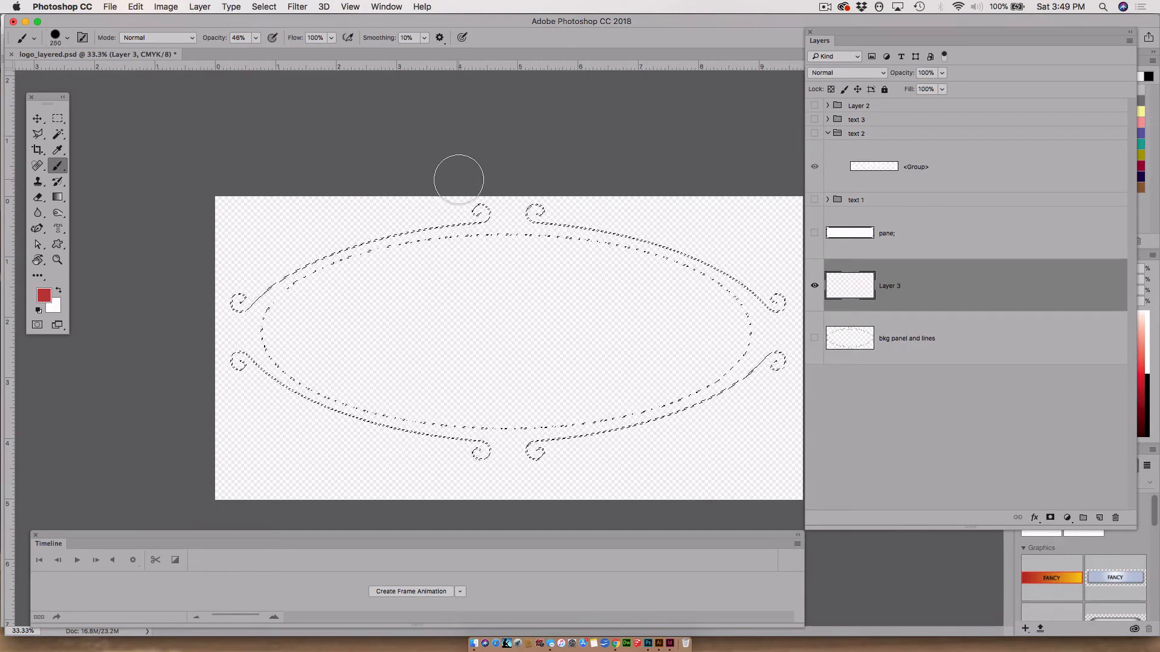
key(bracketleft)
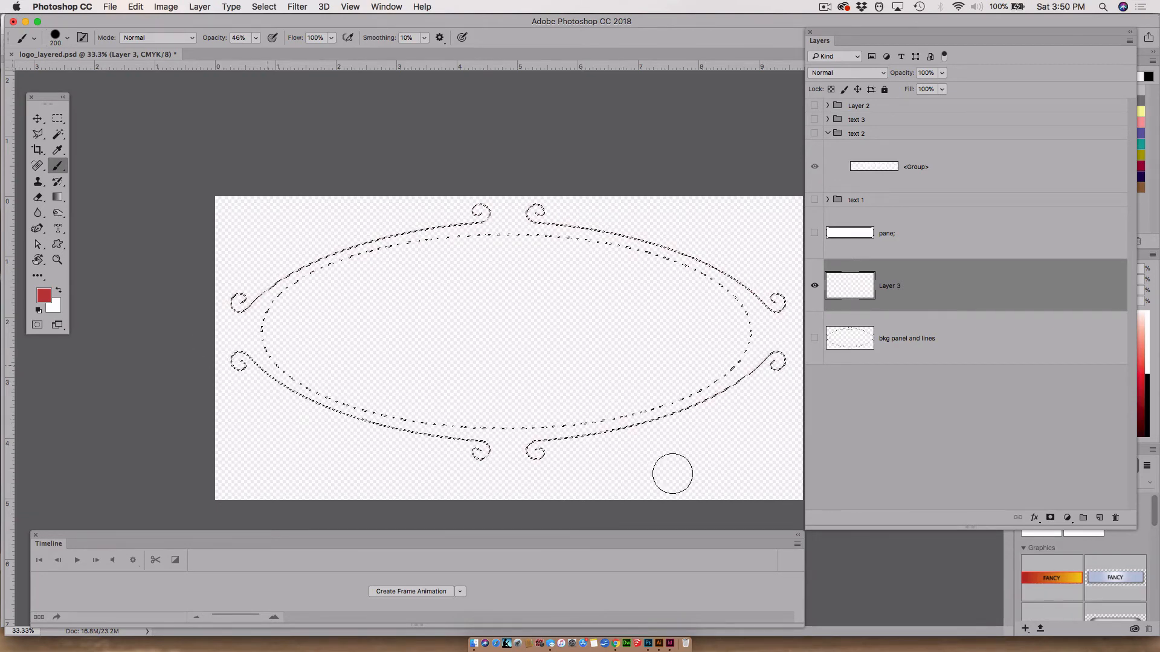
Fill the border-shaped selection on Layer 3 with the red foreground color and deselect
key(alt+BackSpace)
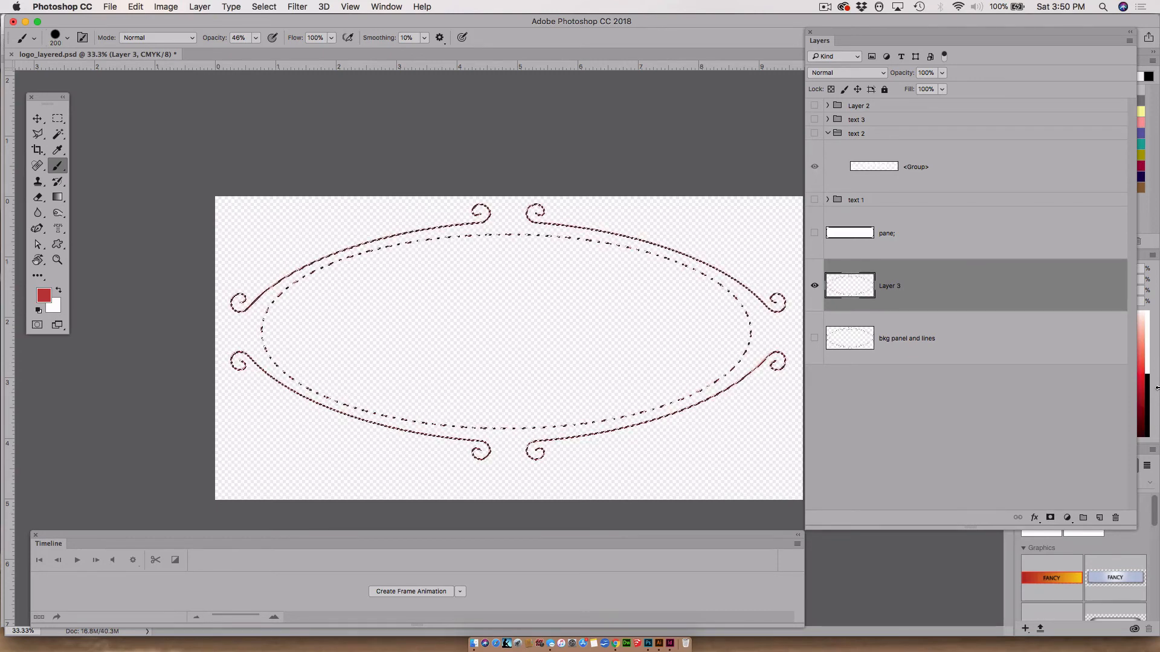
key(super+d)
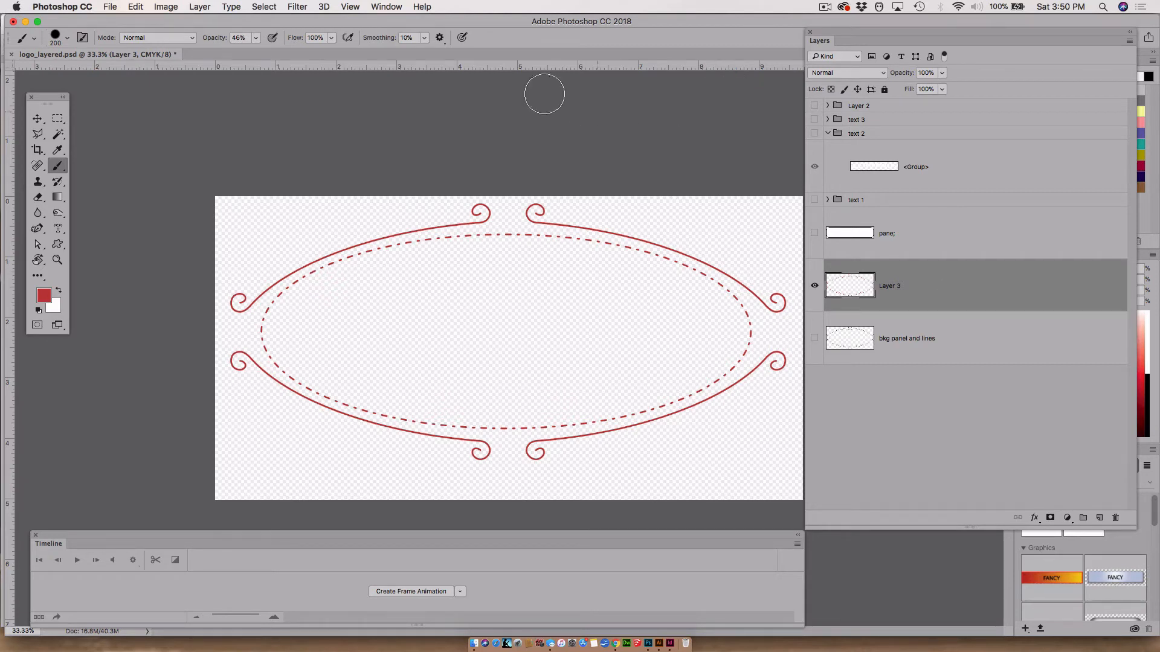
Place a horizontal guide at the upper edge of the dashed oval and a vertical guide at its left edge
drag(457, 67, 545, 234)
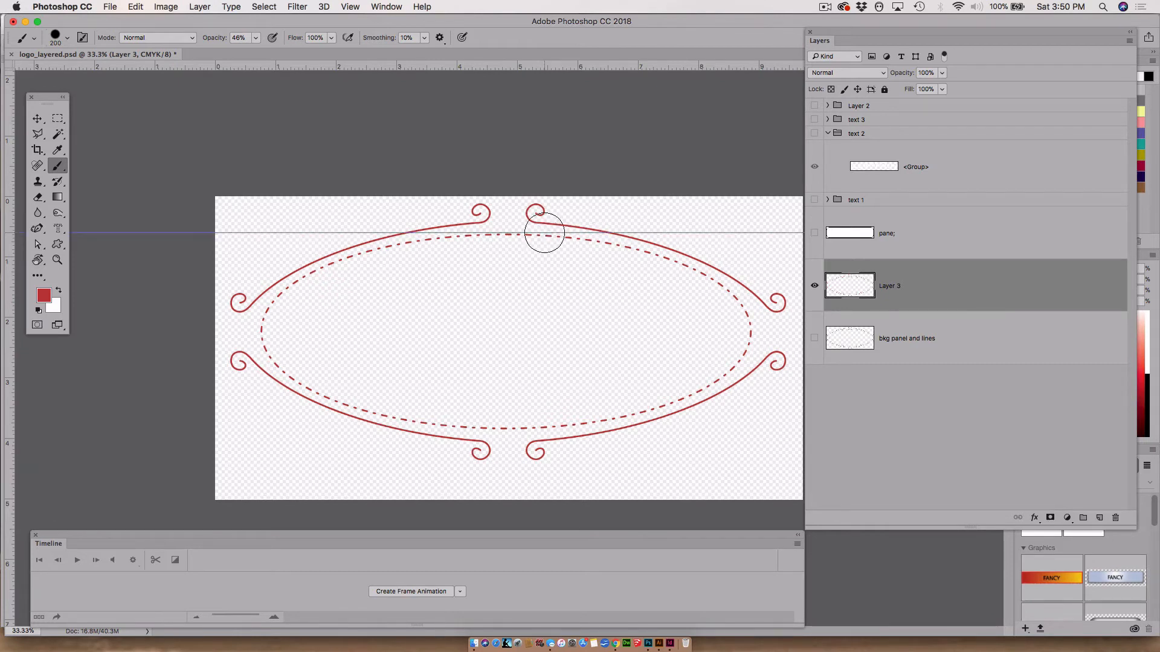
mouse_move(12, 399)
mouse_down()
mouse_move(273, 401)
mouse_move(262, 401)
mouse_up()
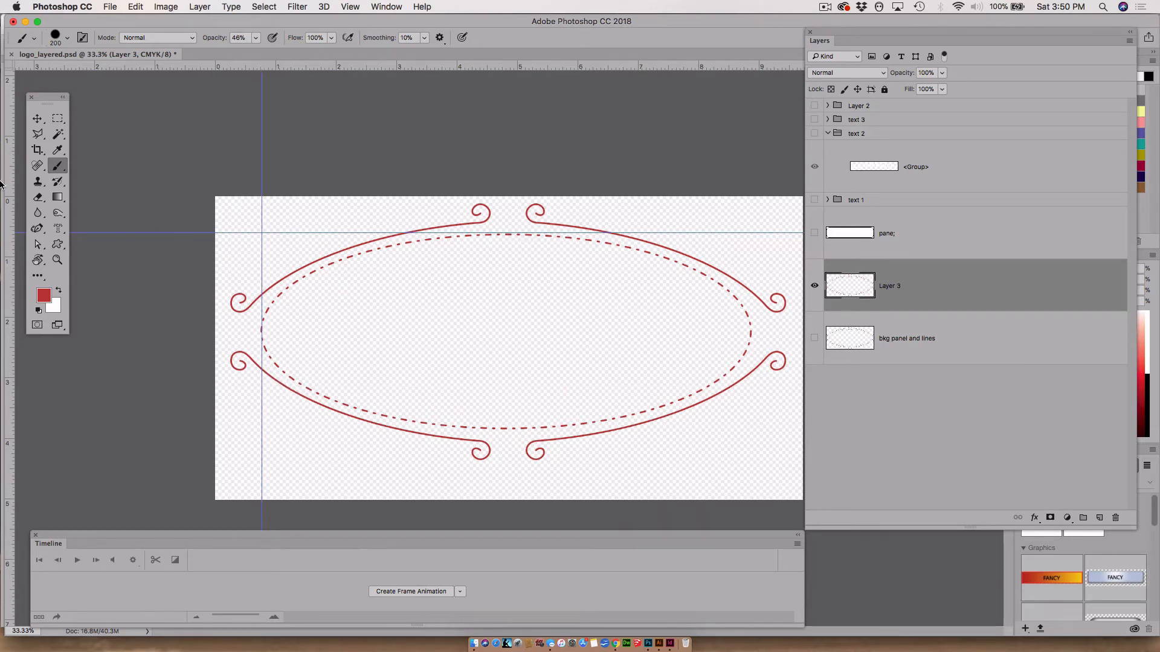
Add a new layer directly above bkg panel and lines and draw an elliptical selection matching the dashed oval, starting from the guide intersection
drag(58, 119, 108, 128)
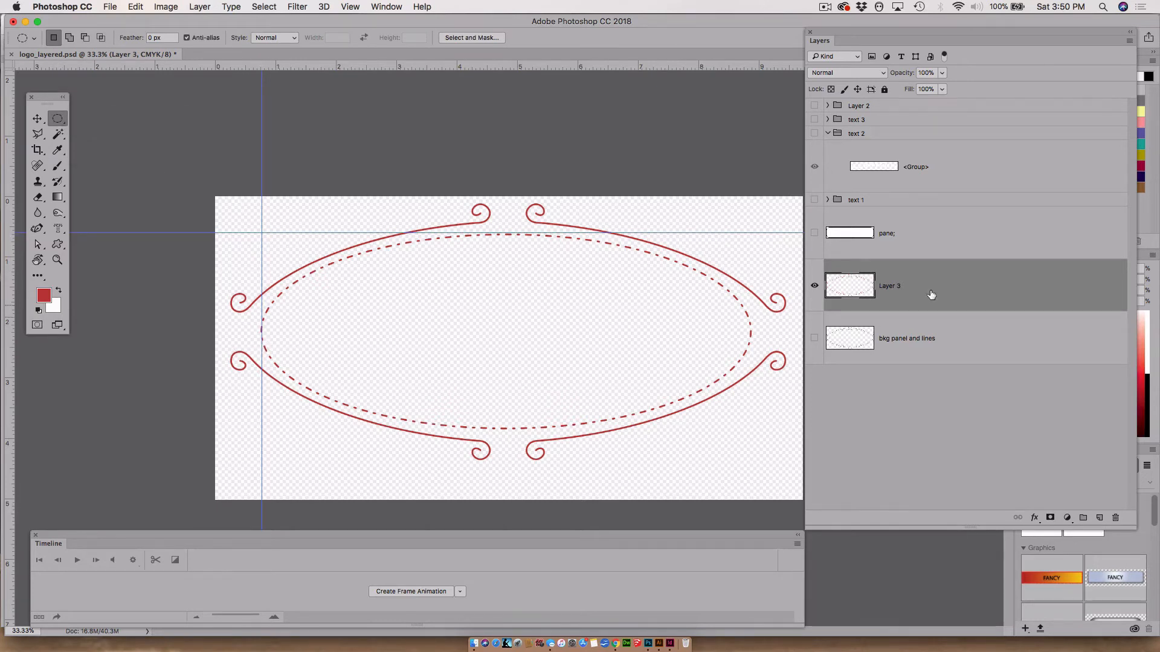
click(952, 343)
click(1099, 518)
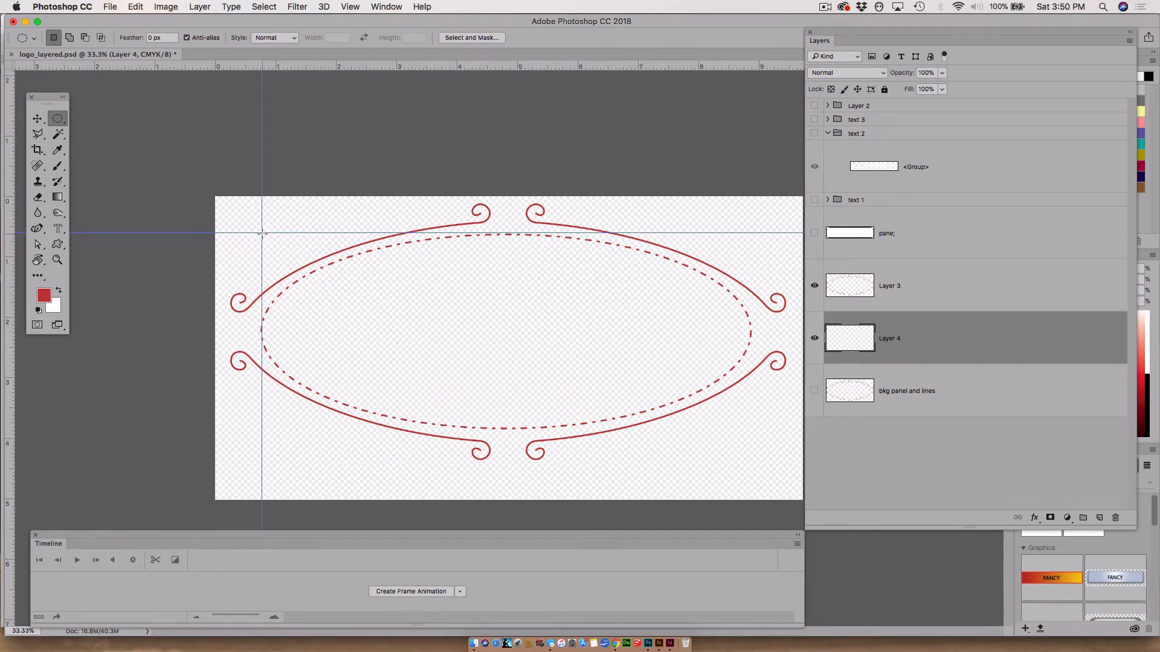
drag(262, 234, 750, 427)
Fill the oval selection on Layer 4 with a vivid blue foreground color and save the document
click(44, 296)
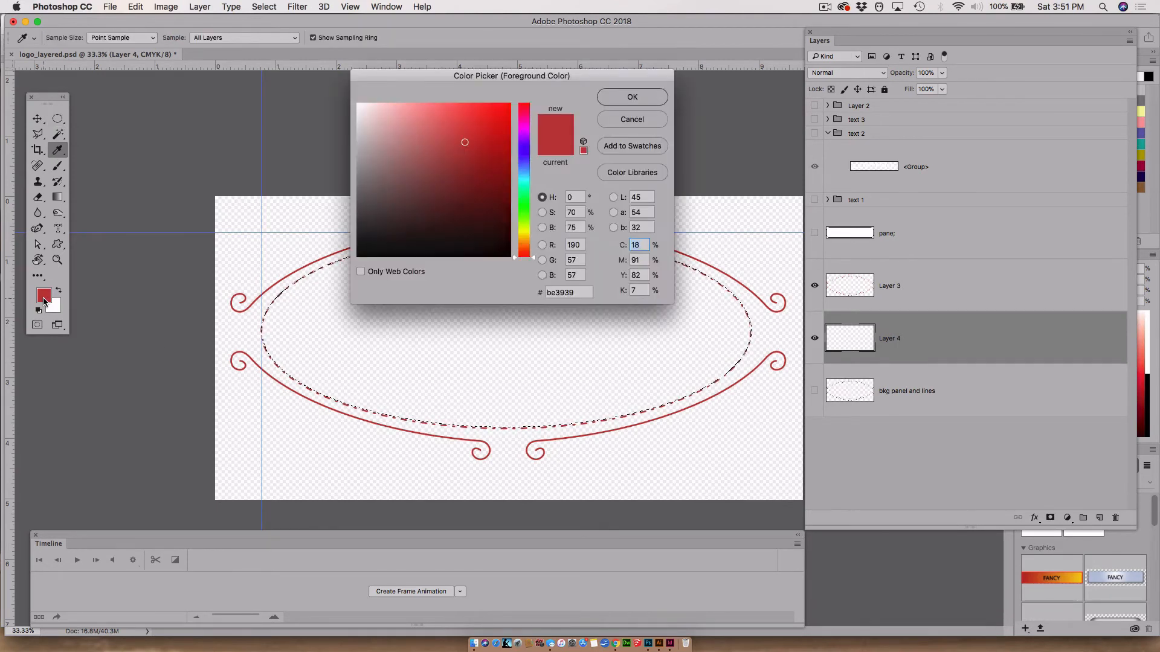
click(519, 154)
drag(474, 114, 480, 108)
click(644, 97)
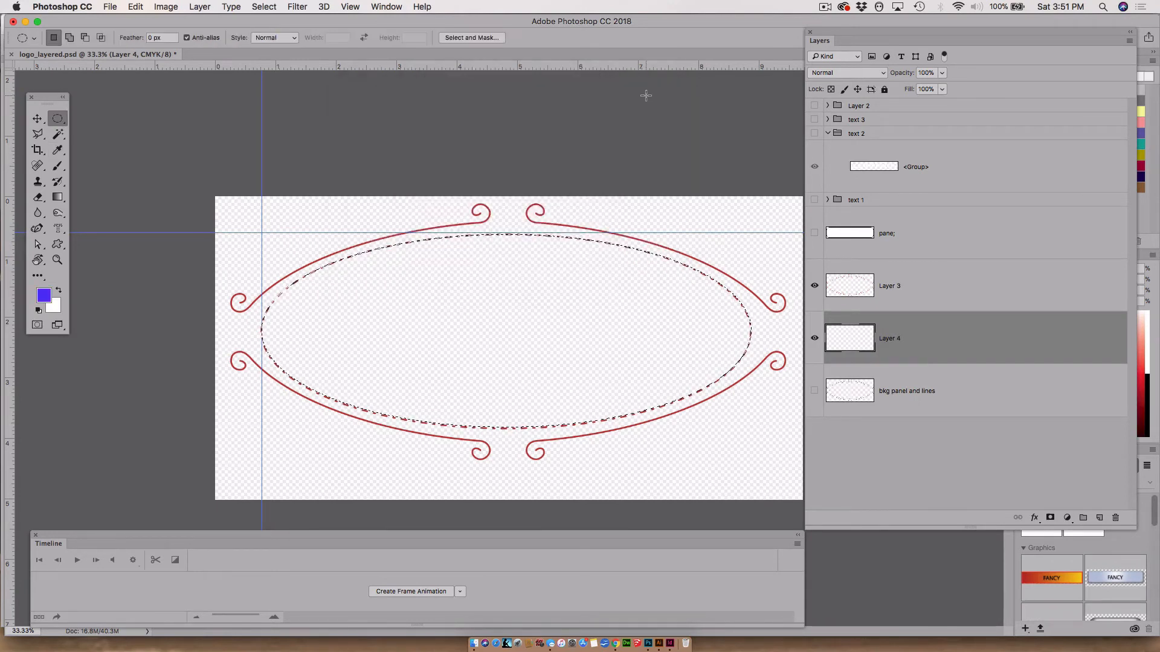
key(alt+BackSpace)
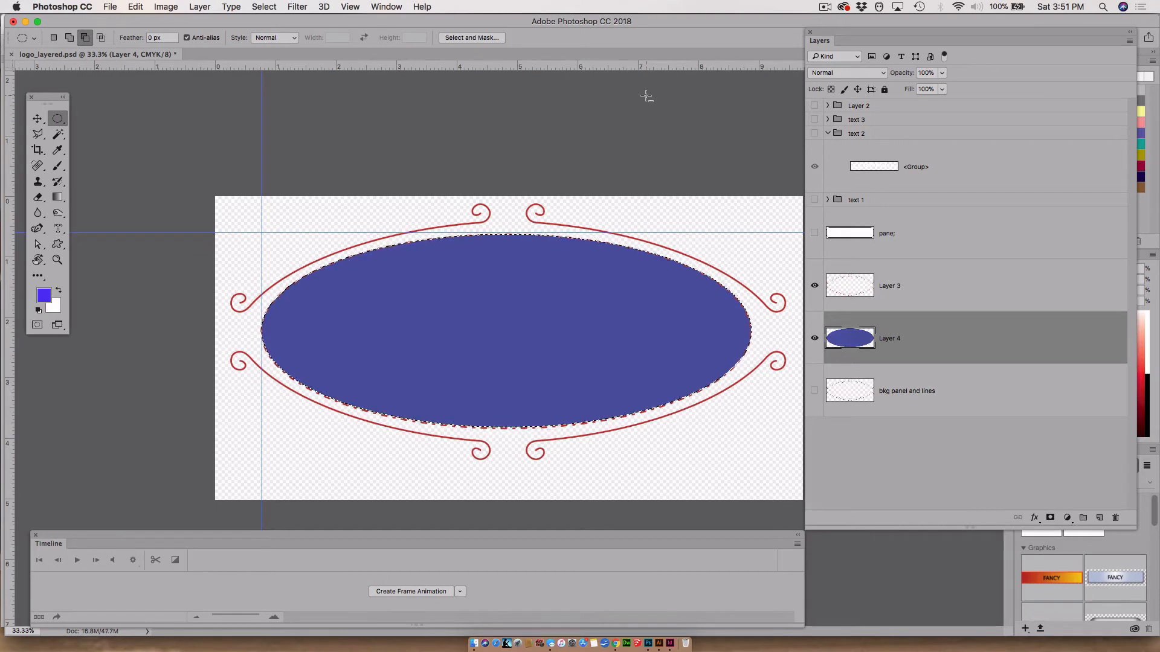
key(super+s)
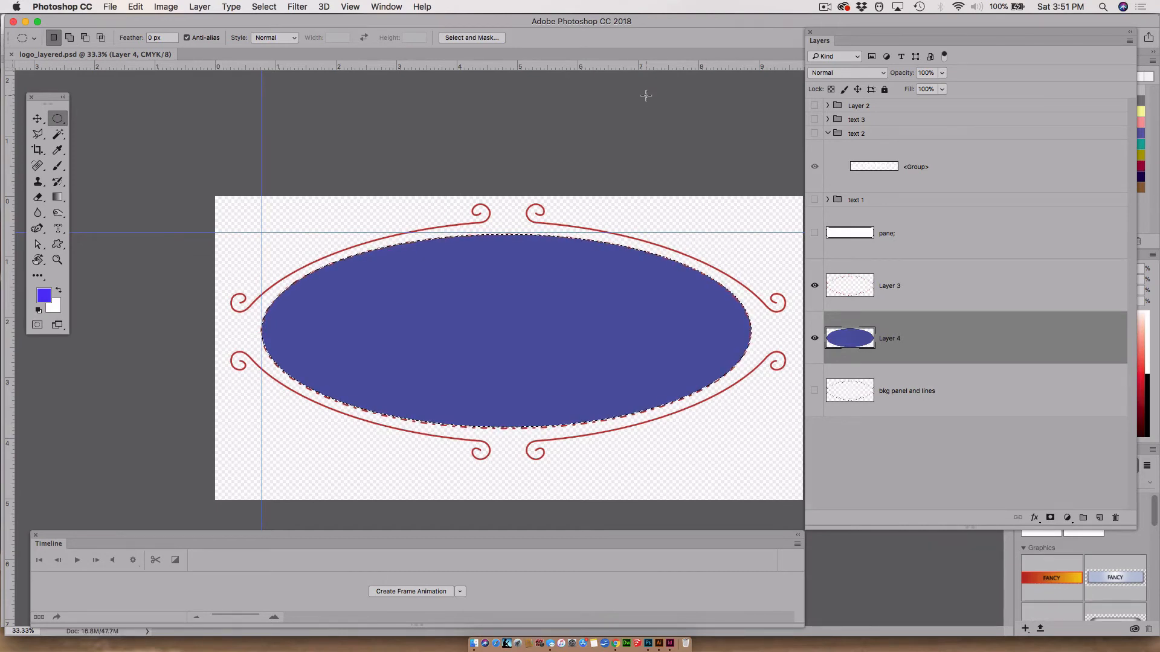
Deselect the oval and toggle Layer 3's visibility off and on to check the border over the blue fill
key(super+d)
click(815, 289)
click(815, 289)
key(super+u)
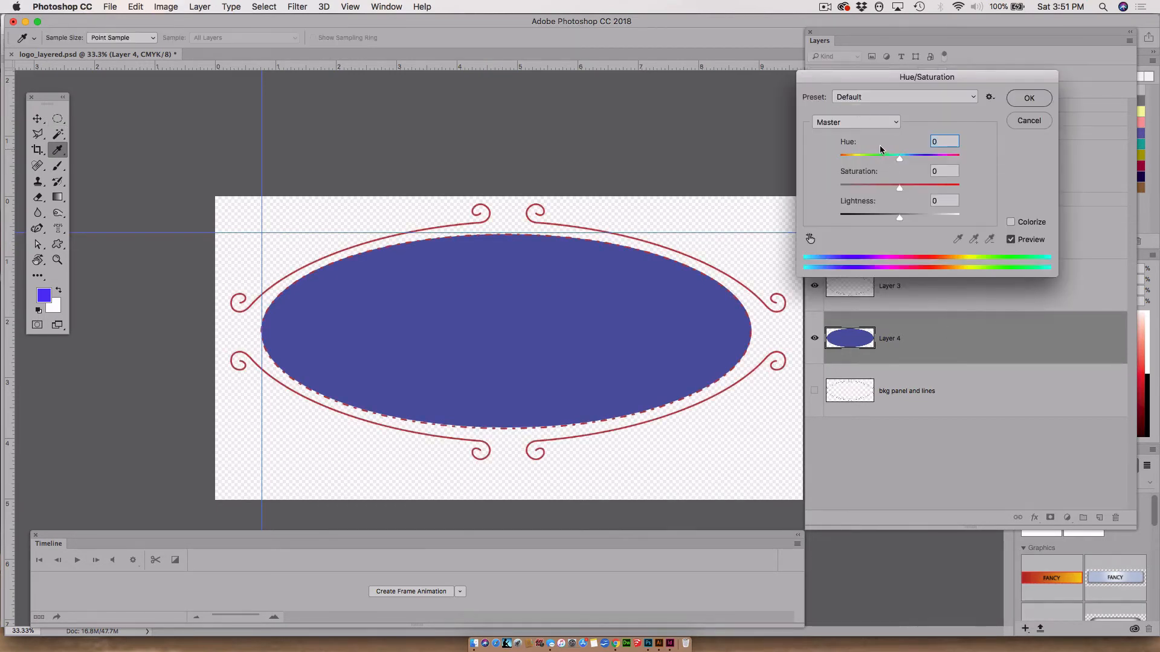
mouse_move(899, 158)
mouse_down()
mouse_move(863, 162)
mouse_move(945, 162)
mouse_move(882, 161)
mouse_up()
click(1037, 123)
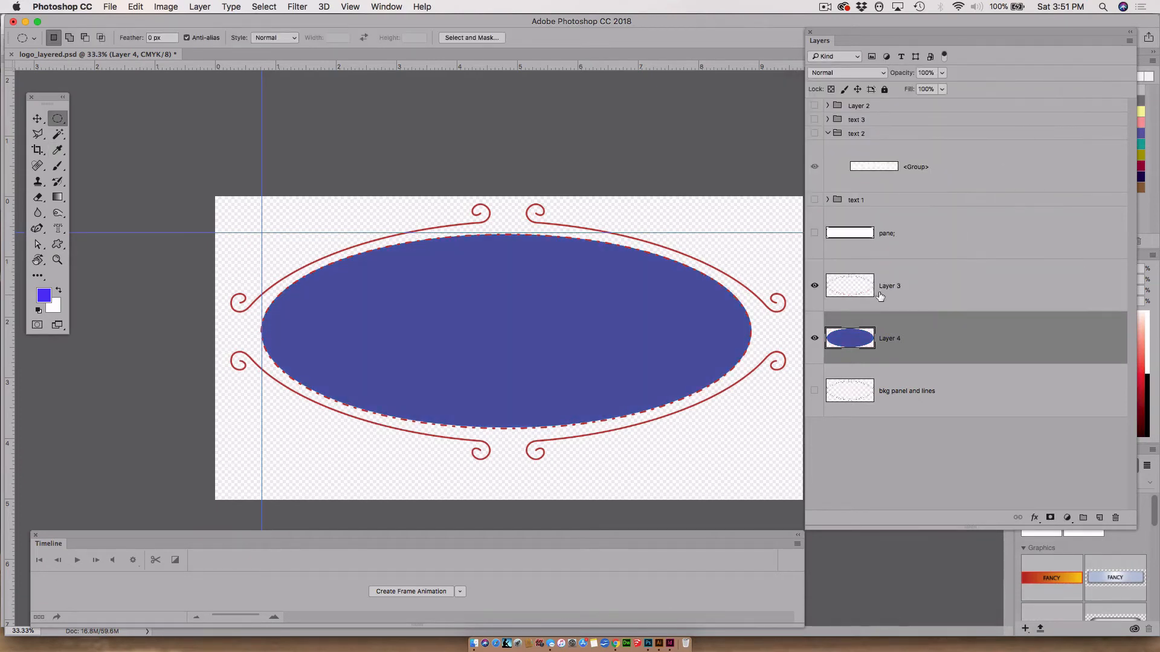
Show and duplicate the pane; layer, and move the original, hidden, directly below Layer 4
click(814, 233)
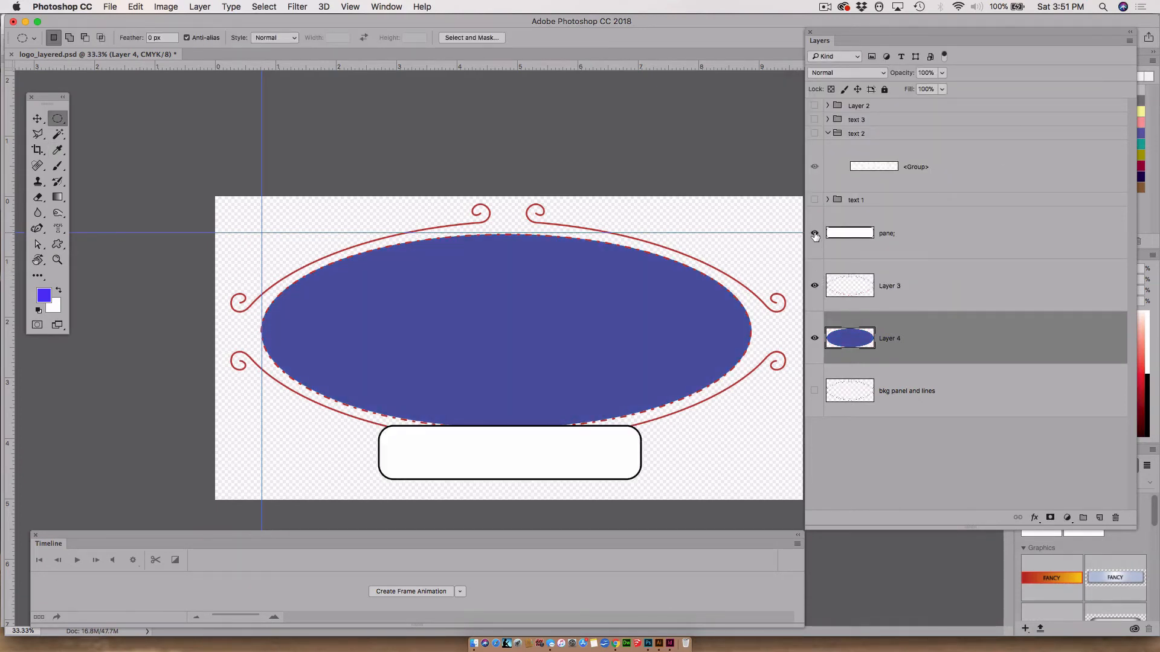
click(814, 233)
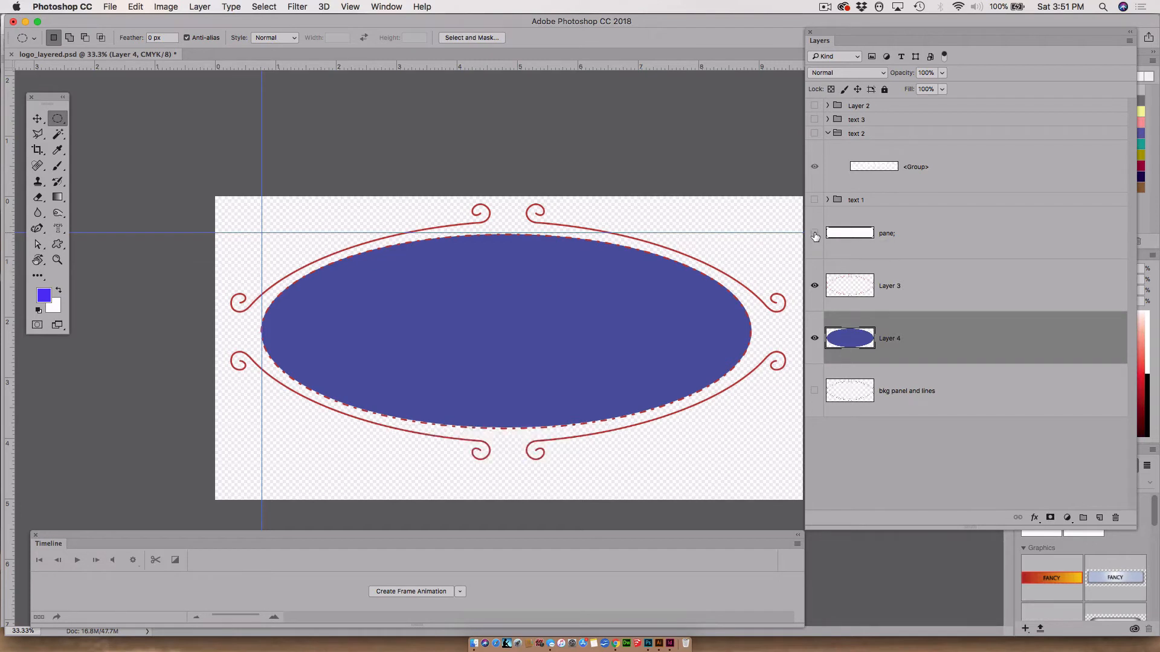
click(815, 234)
click(814, 234)
click(814, 234)
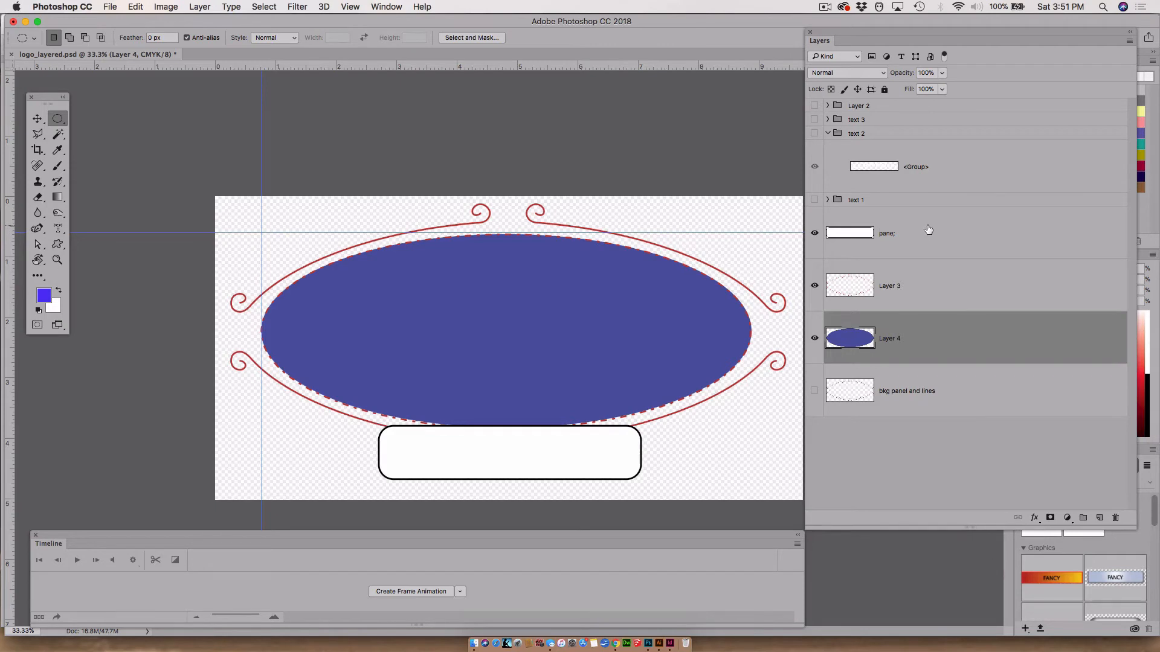
drag(928, 230, 1102, 519)
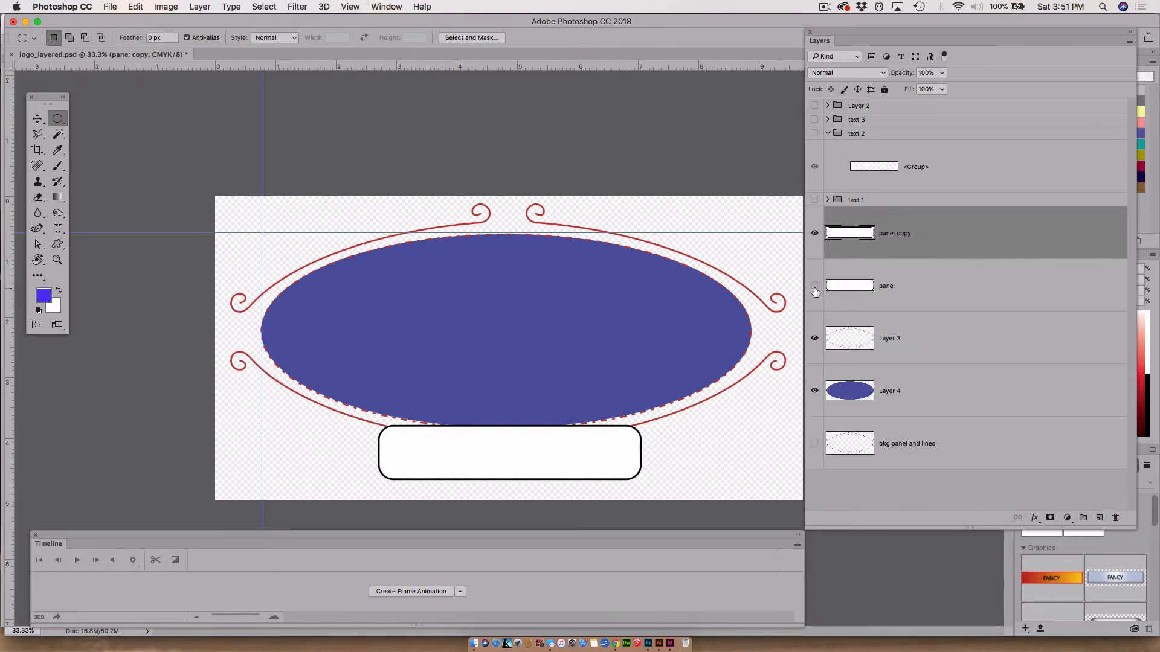
drag(867, 294, 870, 422)
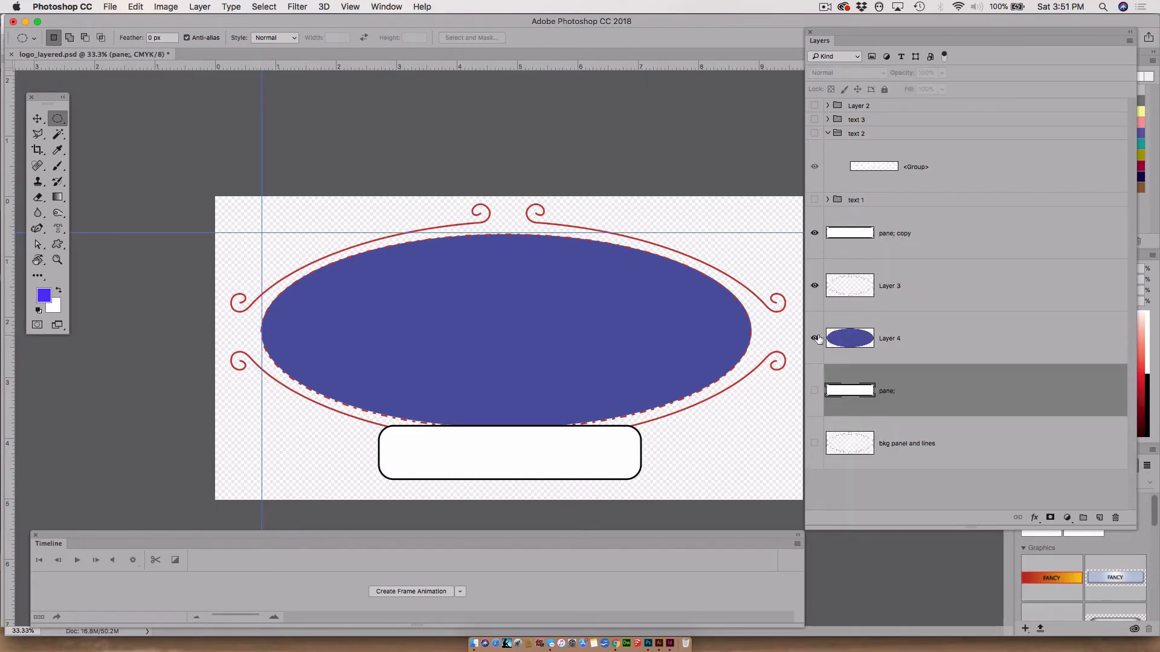
Load the transparency of the pane; copy layer as a new selection
click(938, 239)
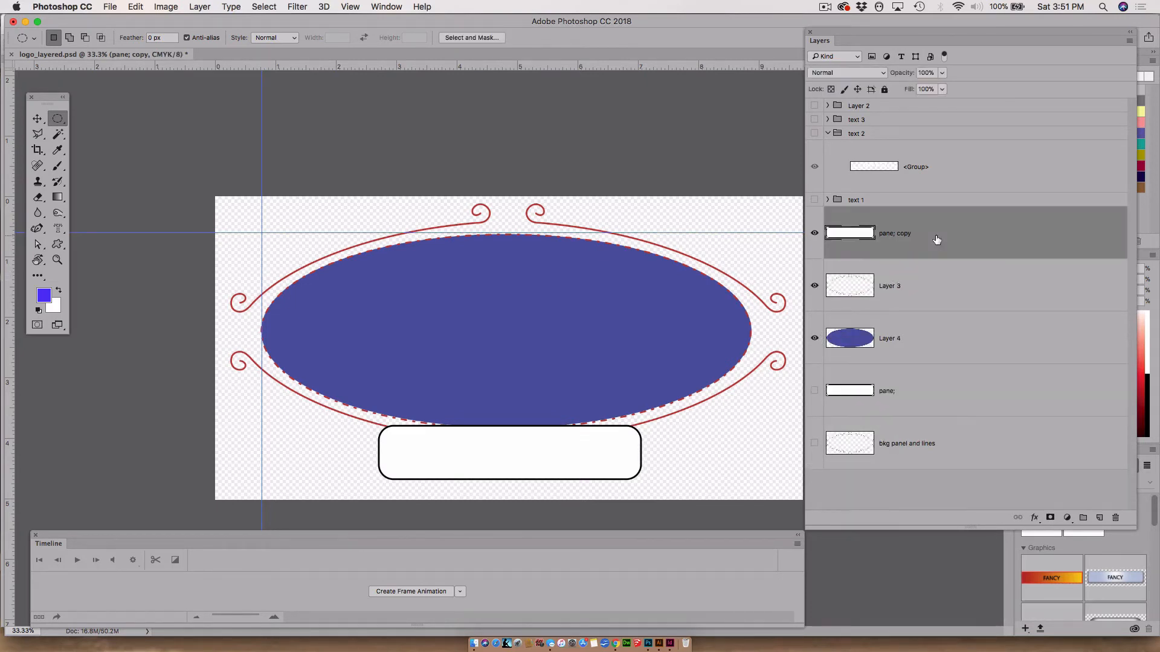
click(813, 236)
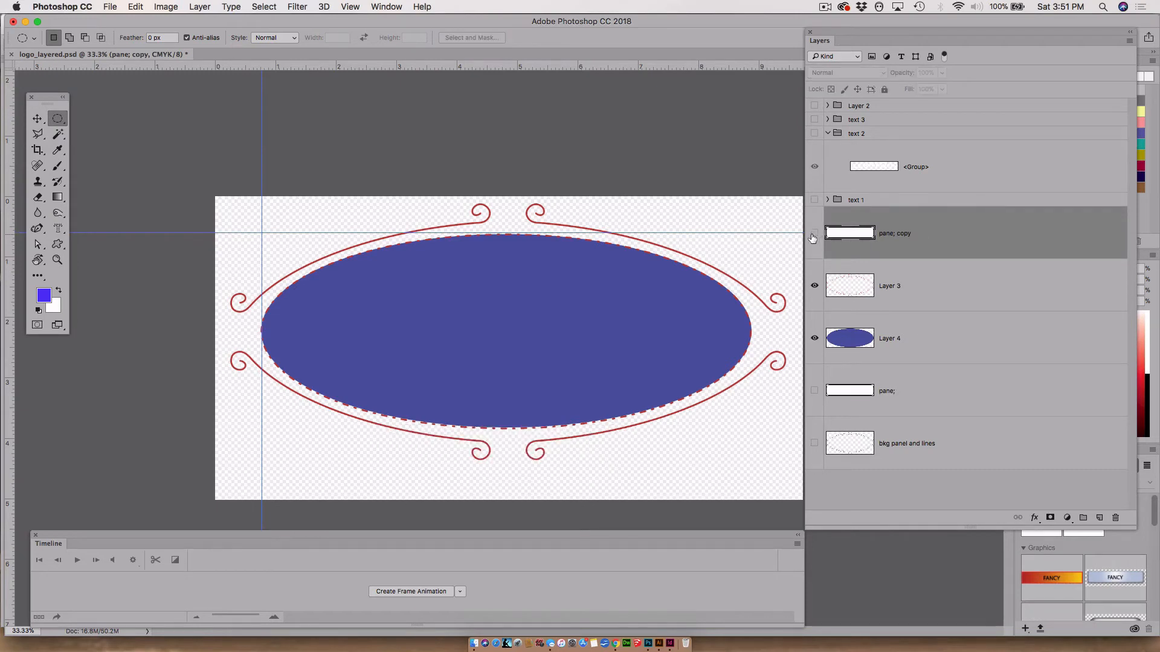
click(814, 234)
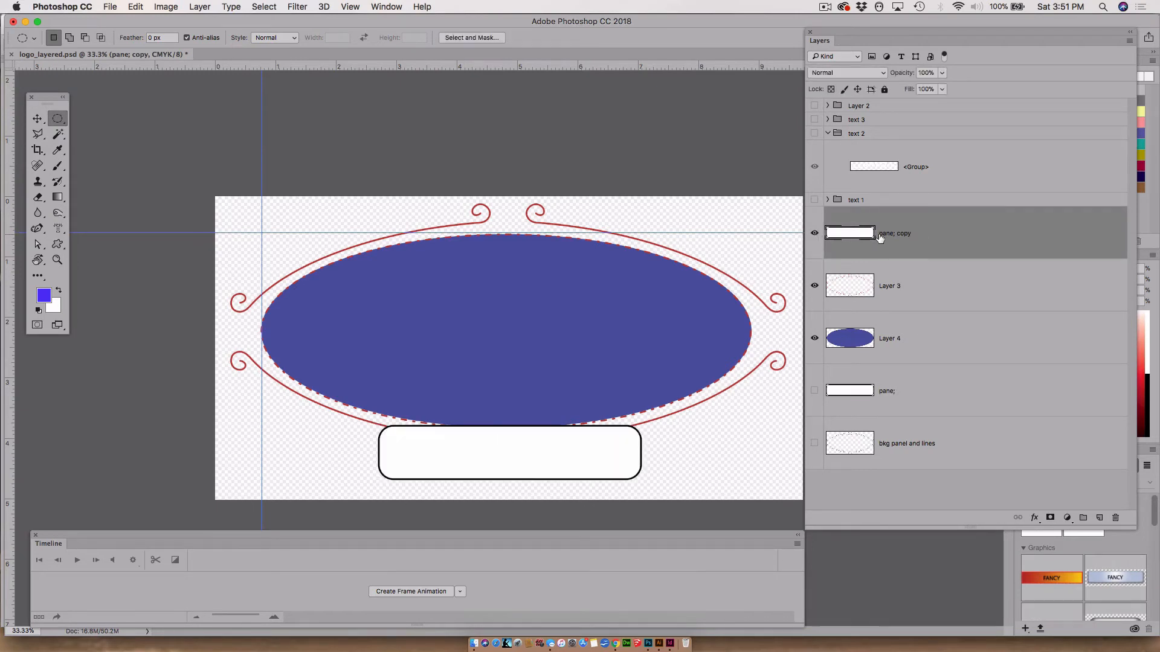
click(263, 7)
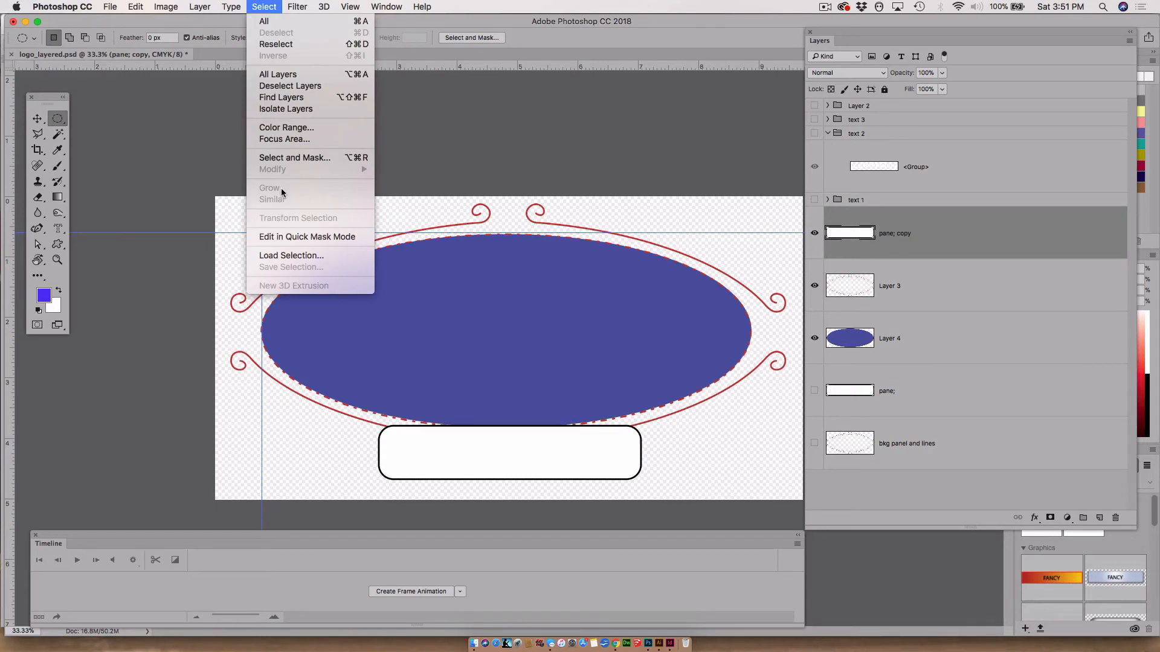
click(286, 256)
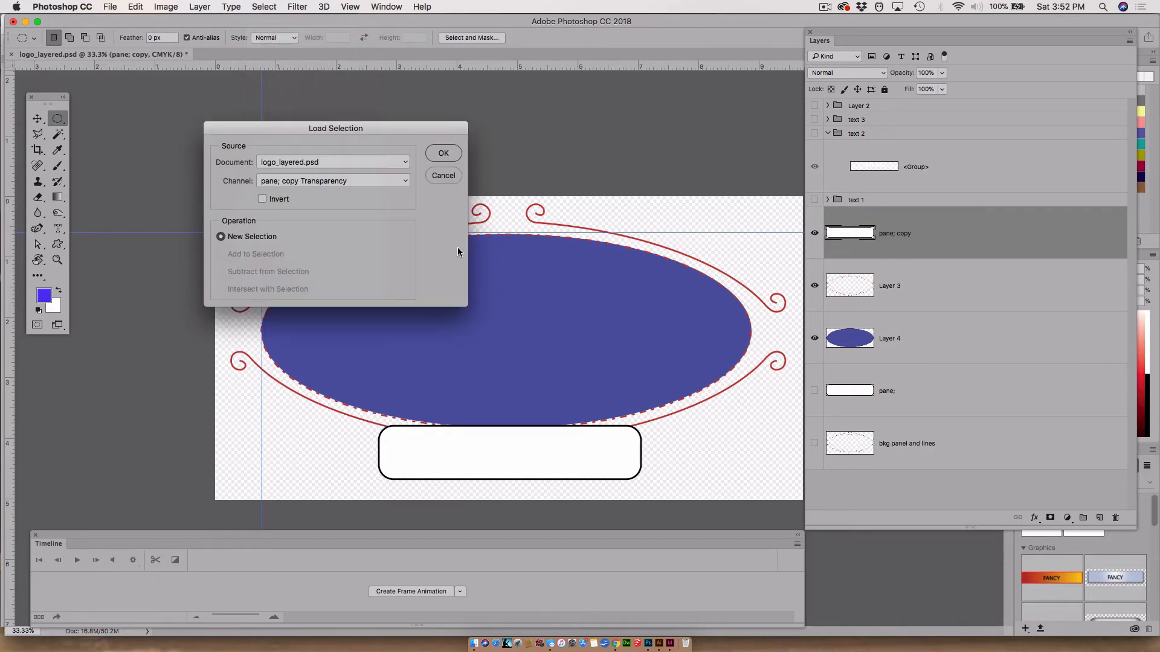
click(441, 152)
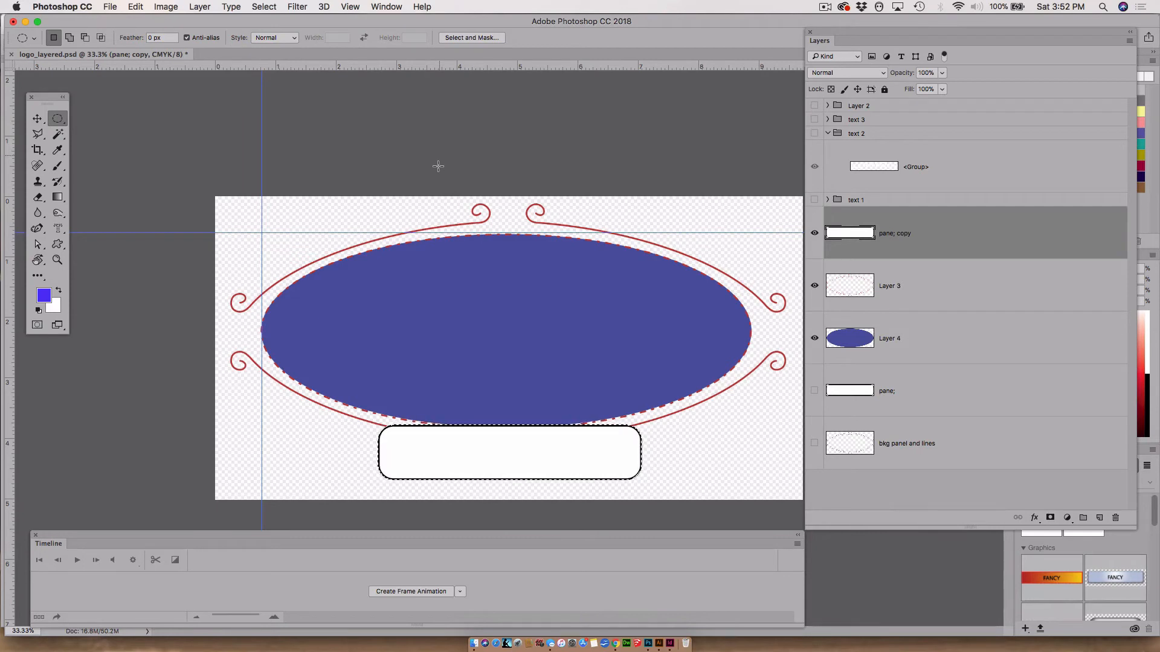
Set the foreground color to purple af19d4, fill the panel selection on pane; copy with it, and deselect
click(43, 296)
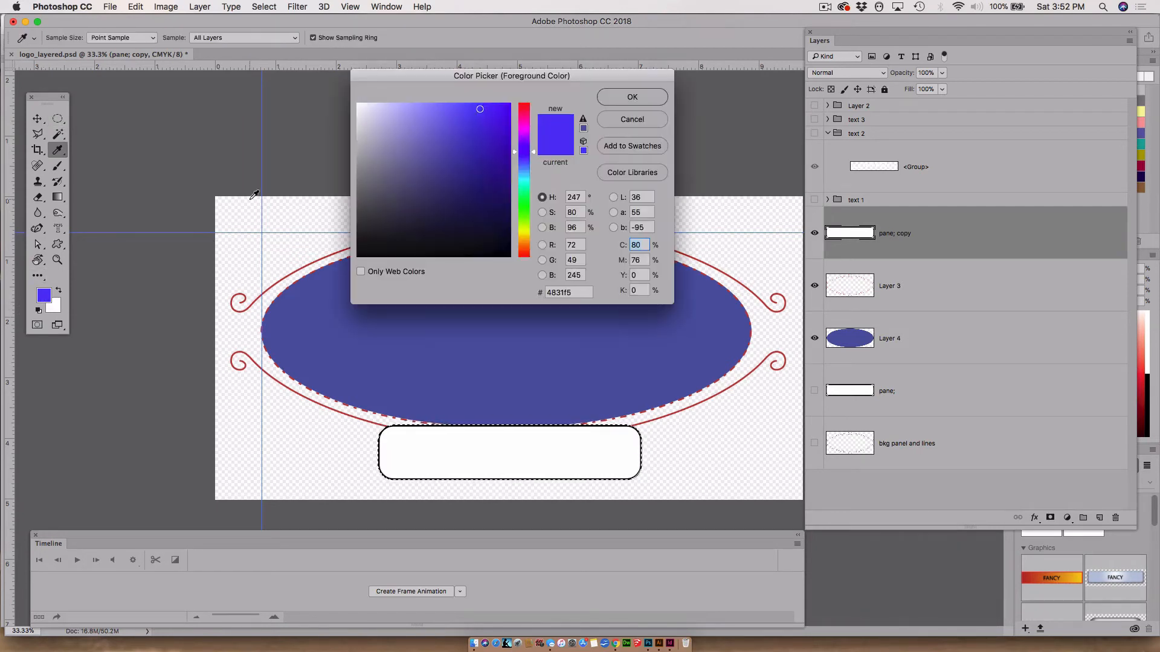
click(525, 134)
click(493, 129)
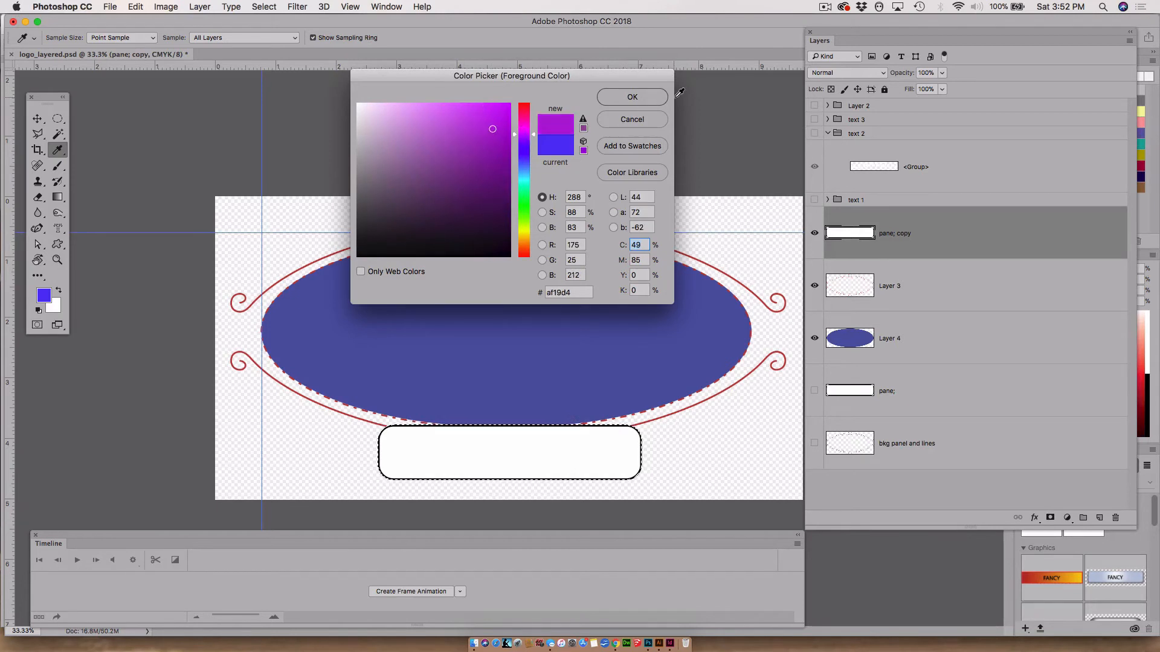
click(631, 97)
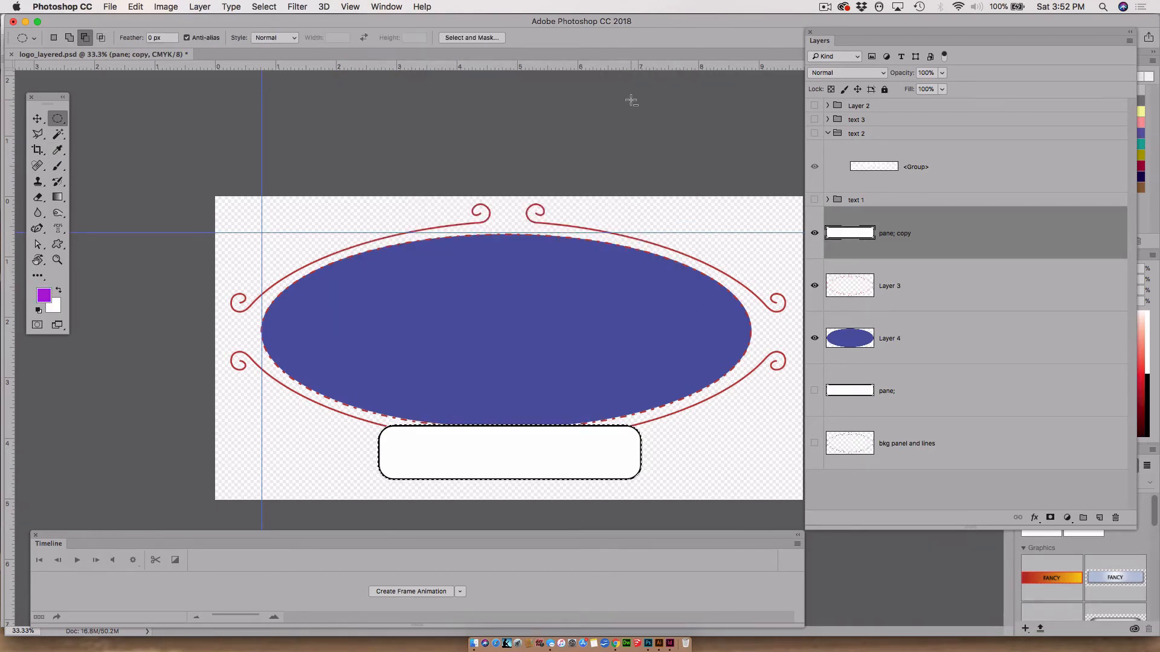
key(alt+BackSpace)
key(super+d)
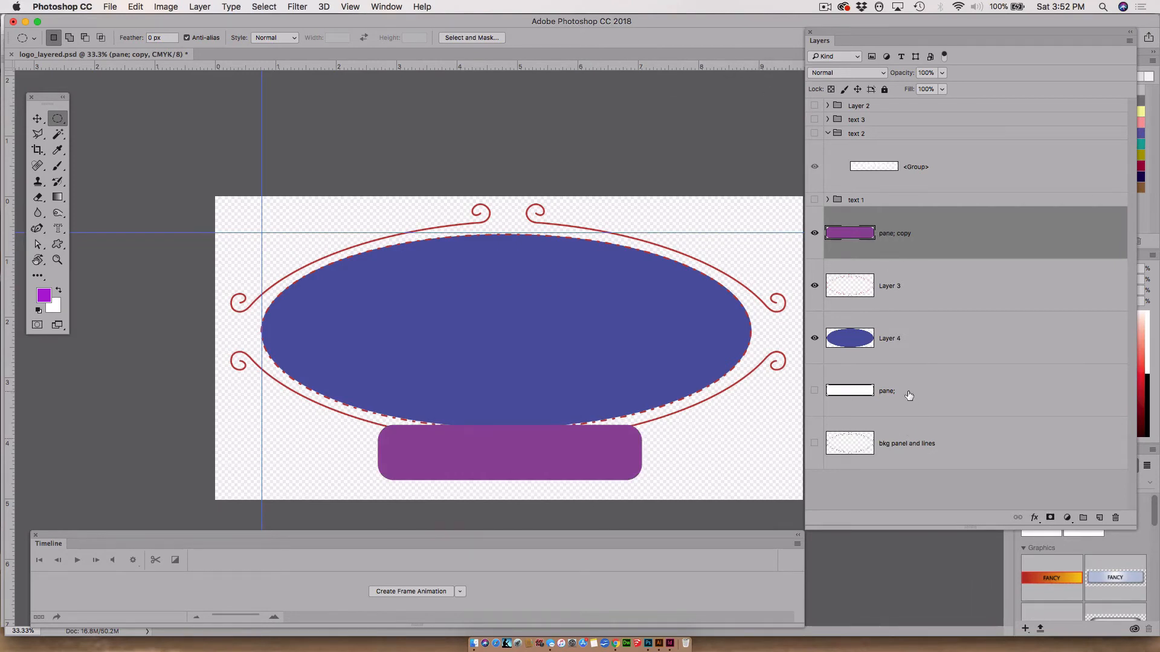
Move the original pane; layer above pane; copy, make it visible, and set its blend mode to Multiply
drag(909, 395, 893, 228)
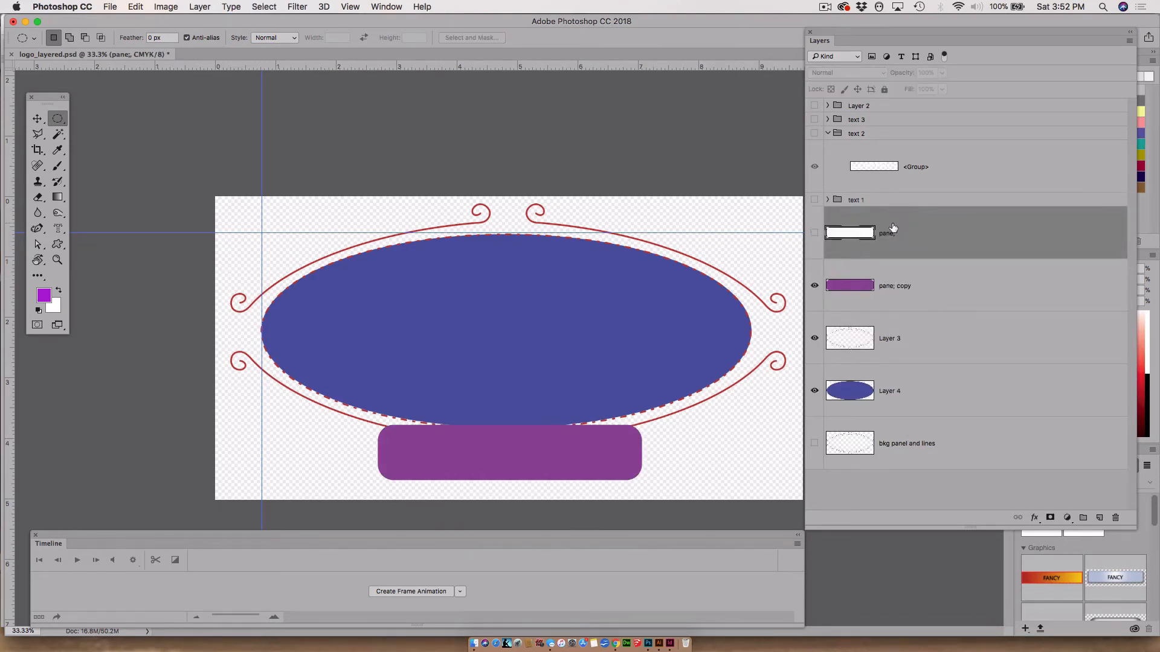
click(814, 233)
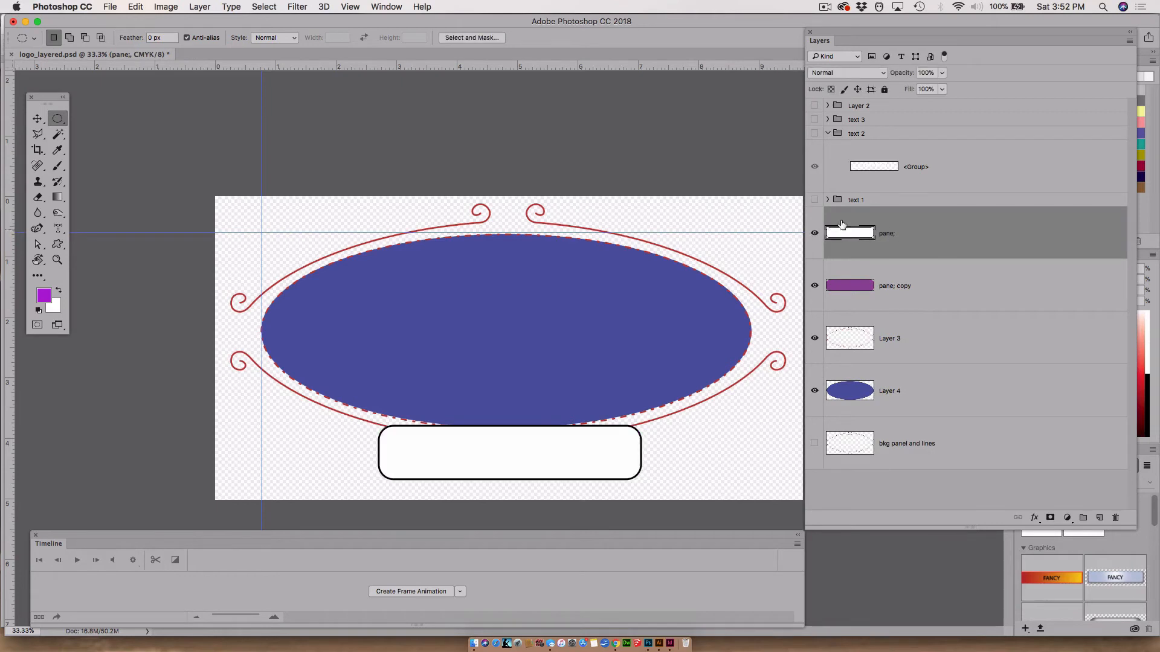
click(826, 73)
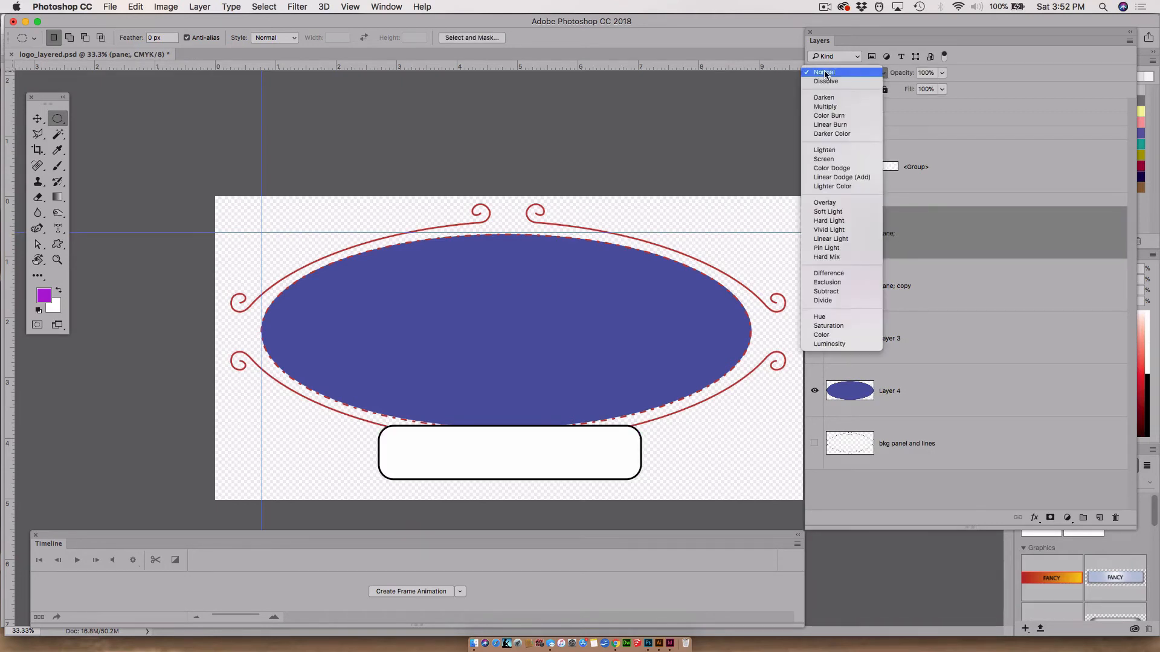
click(826, 108)
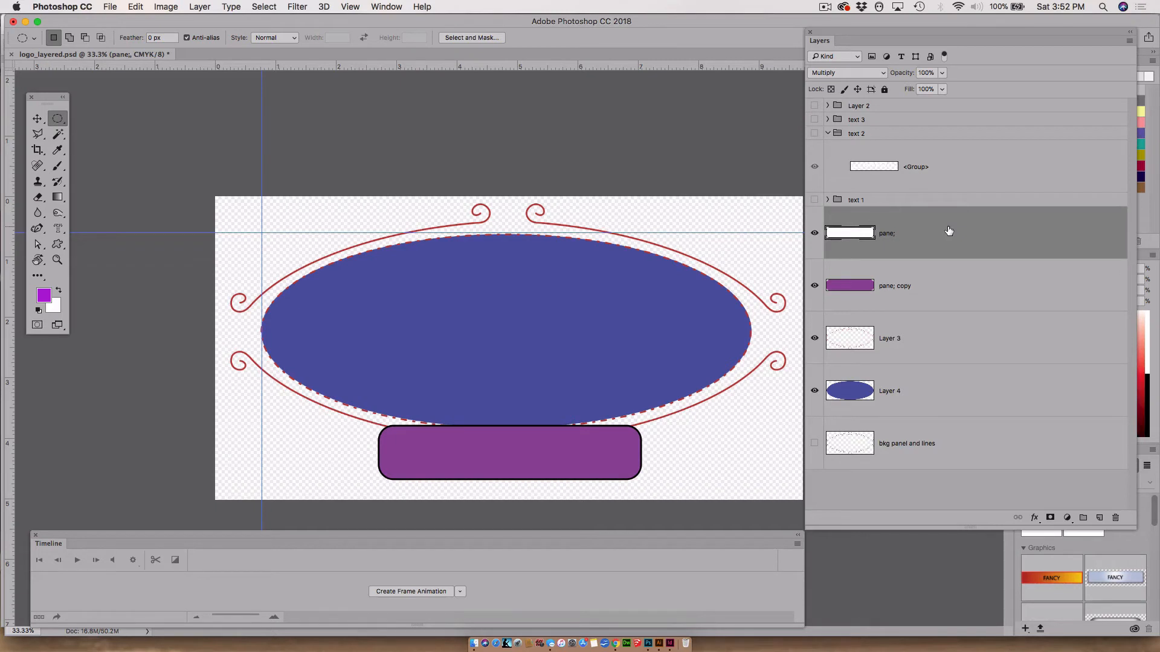
Duplicate the pane; layer and place the duplicate directly below Layer 4 as a hidden backup
drag(949, 230, 1098, 518)
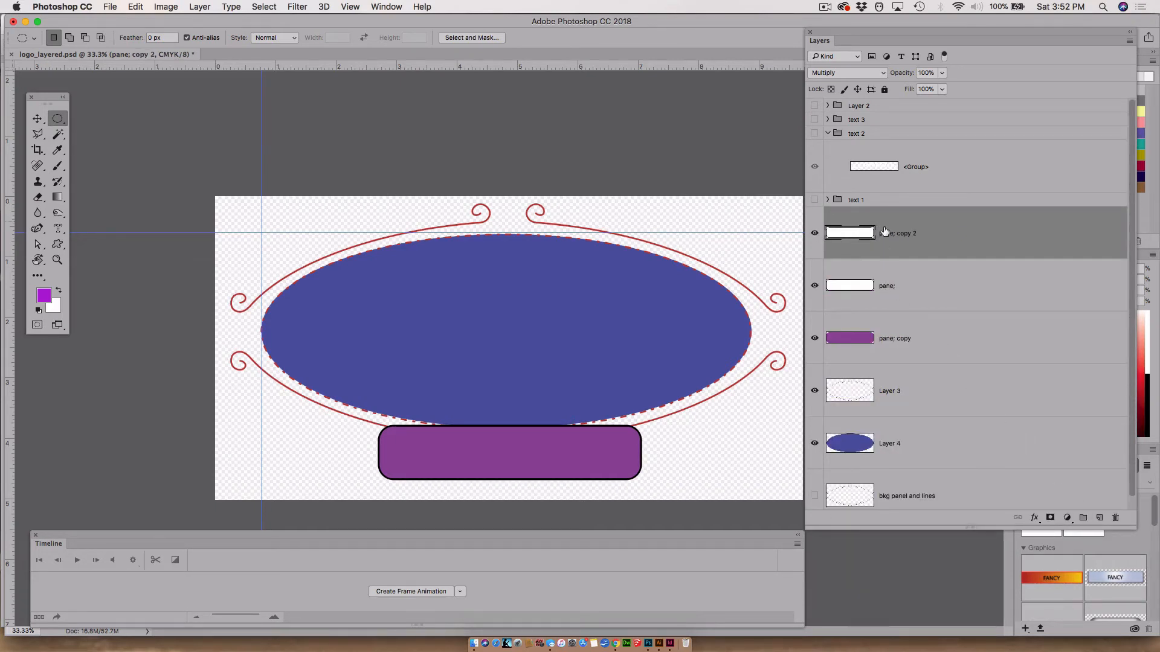
drag(884, 230, 887, 451)
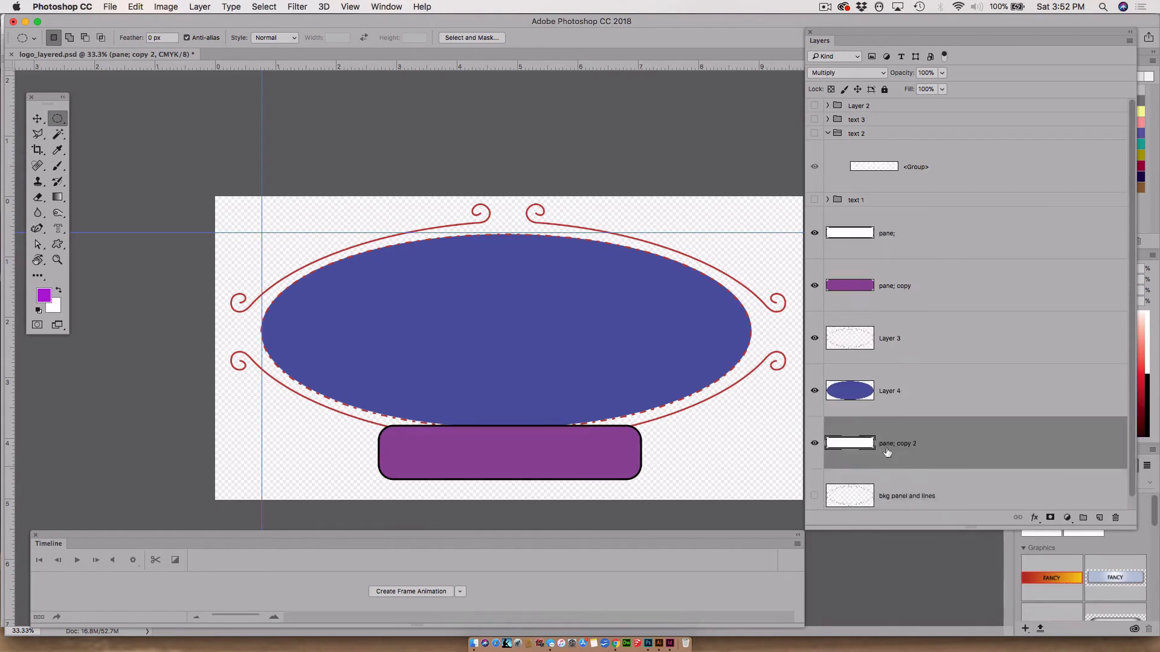
click(814, 234)
click(814, 234)
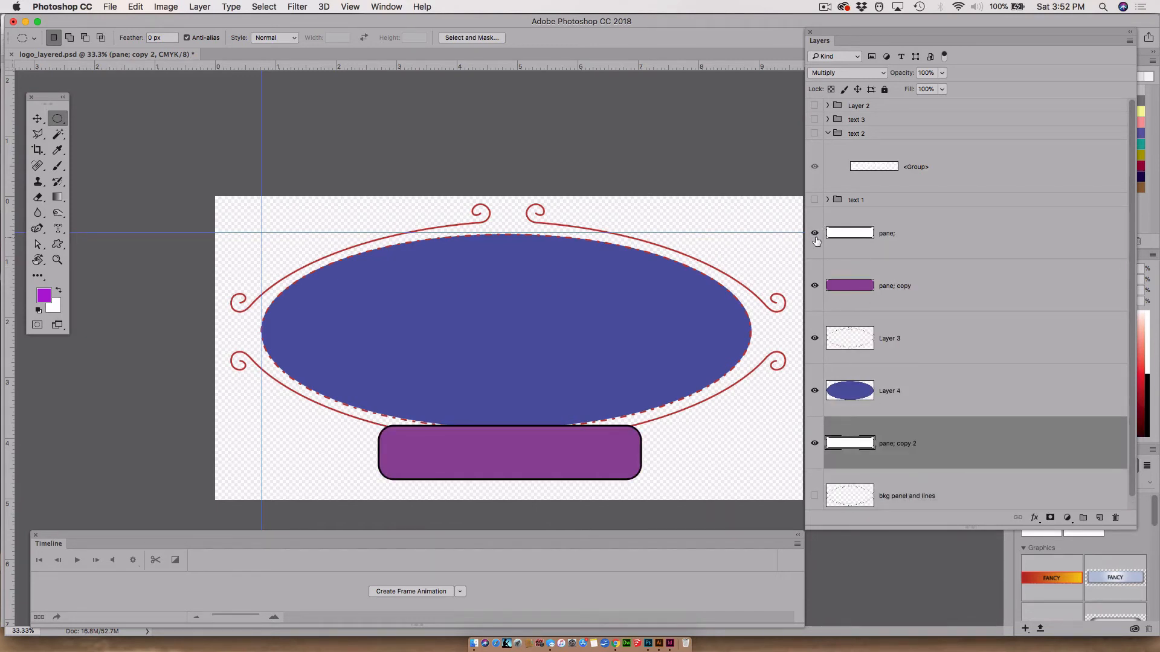
click(816, 443)
click(814, 233)
click(814, 233)
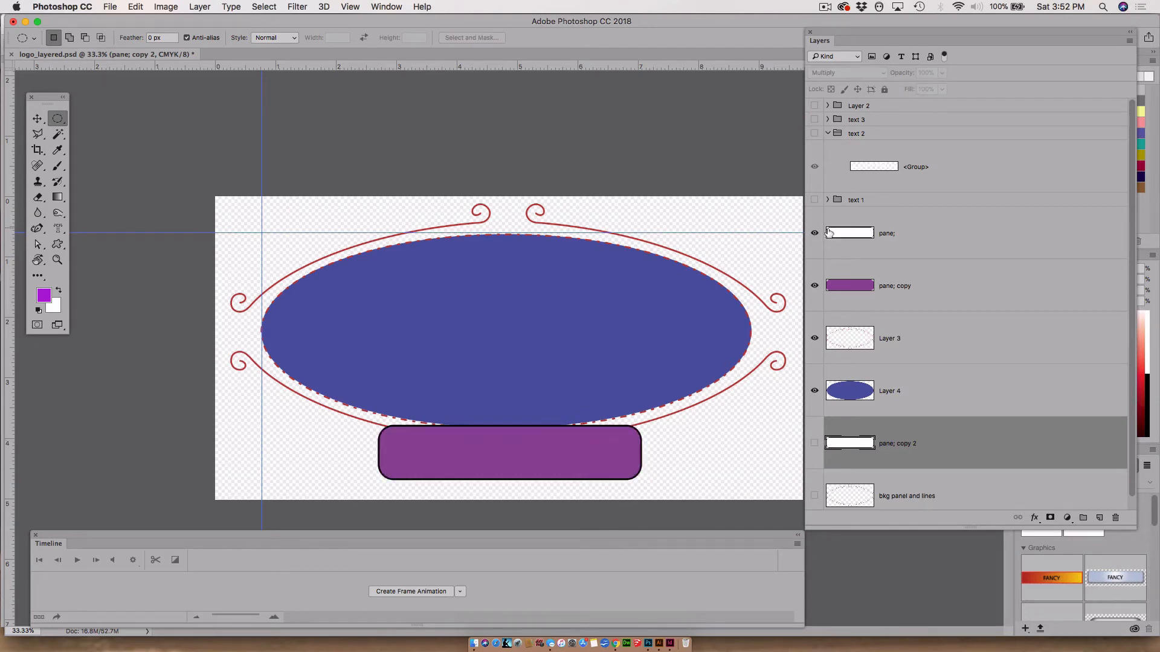
Lighten the pane; layer's outline with Levels by raising the black output level to 89
click(865, 233)
key(super+l)
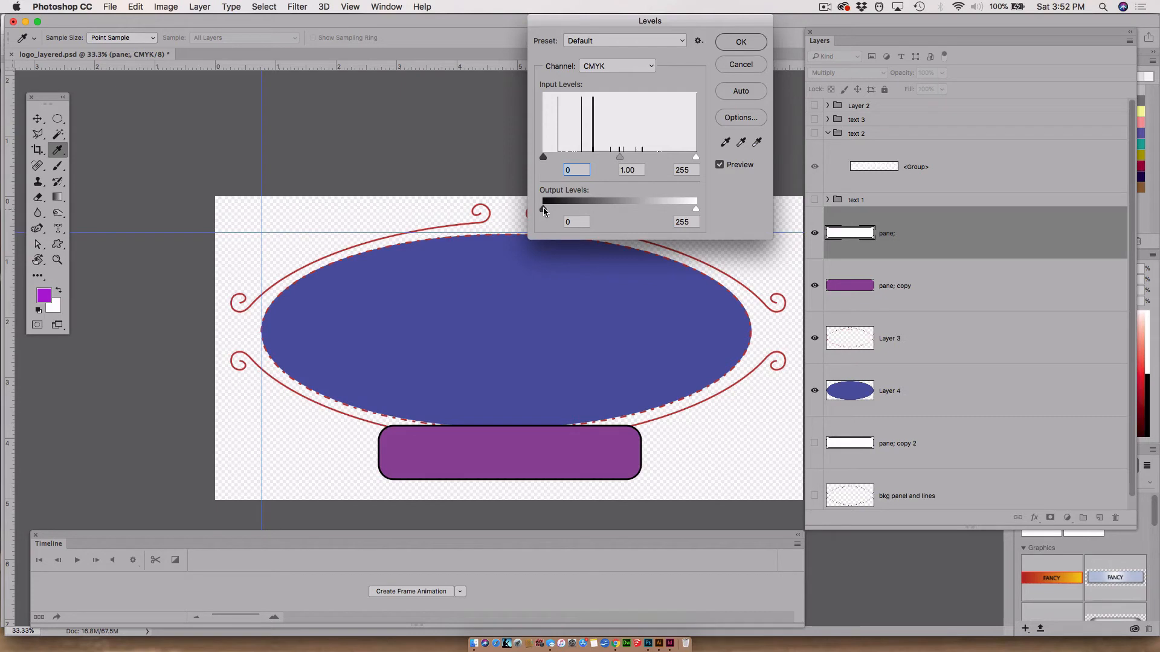
drag(544, 210, 497, 209)
mouse_move(696, 210)
mouse_down()
mouse_move(669, 213)
mouse_move(707, 213)
mouse_up()
drag(546, 213, 596, 215)
click(736, 43)
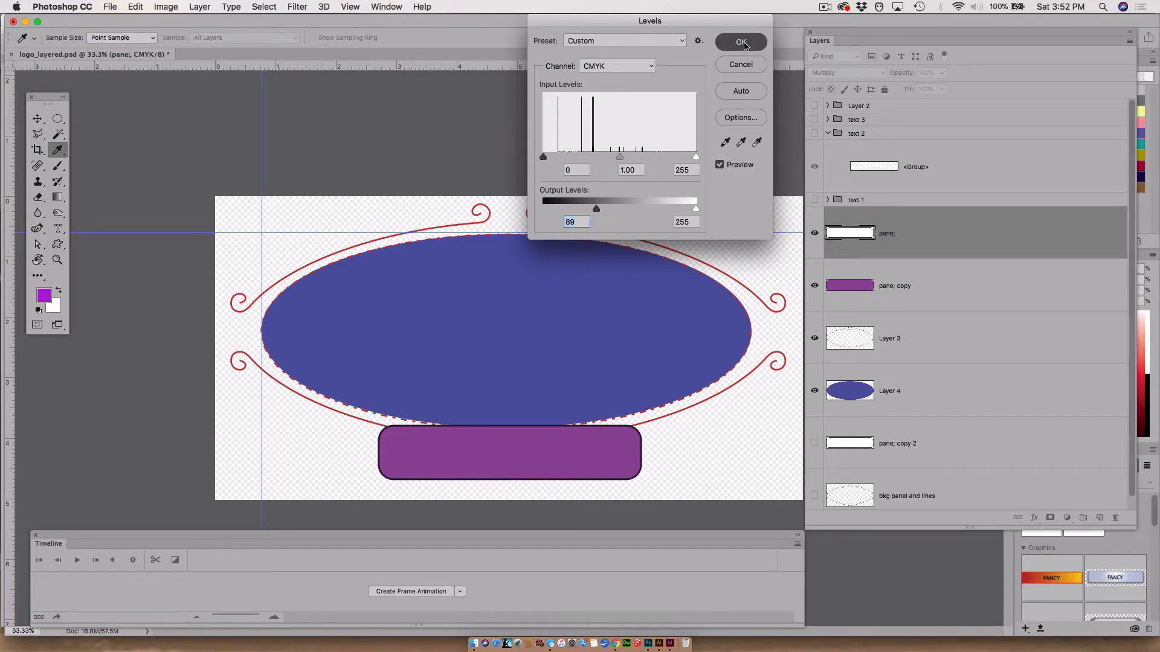
key(m)
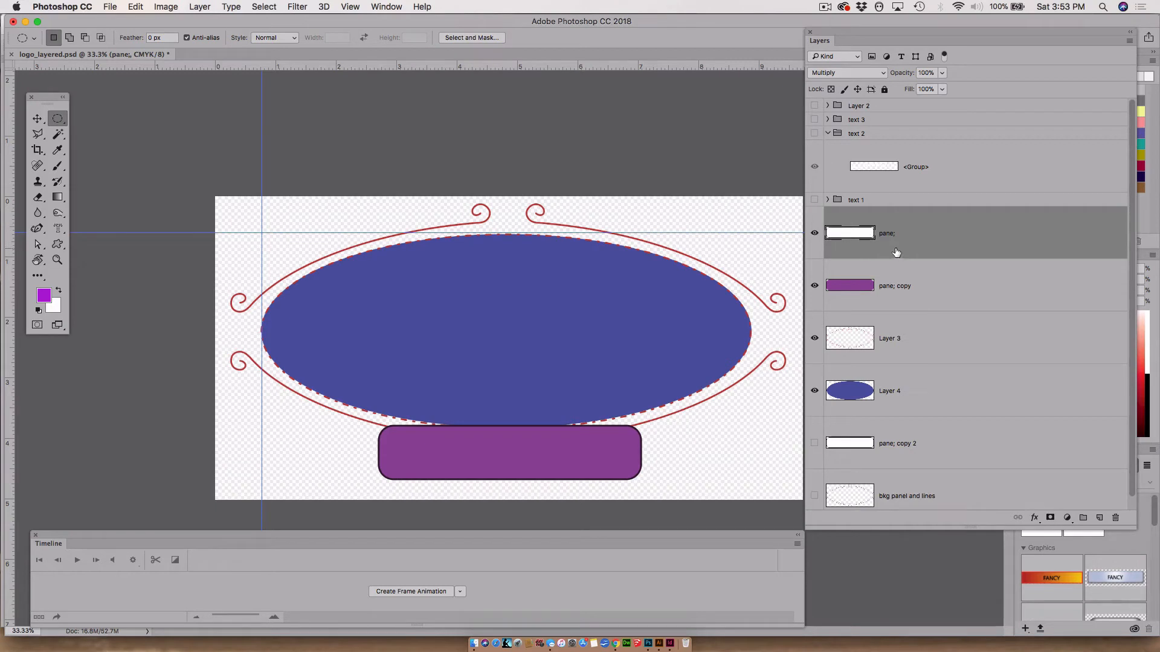
Change the pane; layer's blend mode to Overlay and compare the panel with the layer hidden and shown
click(831, 76)
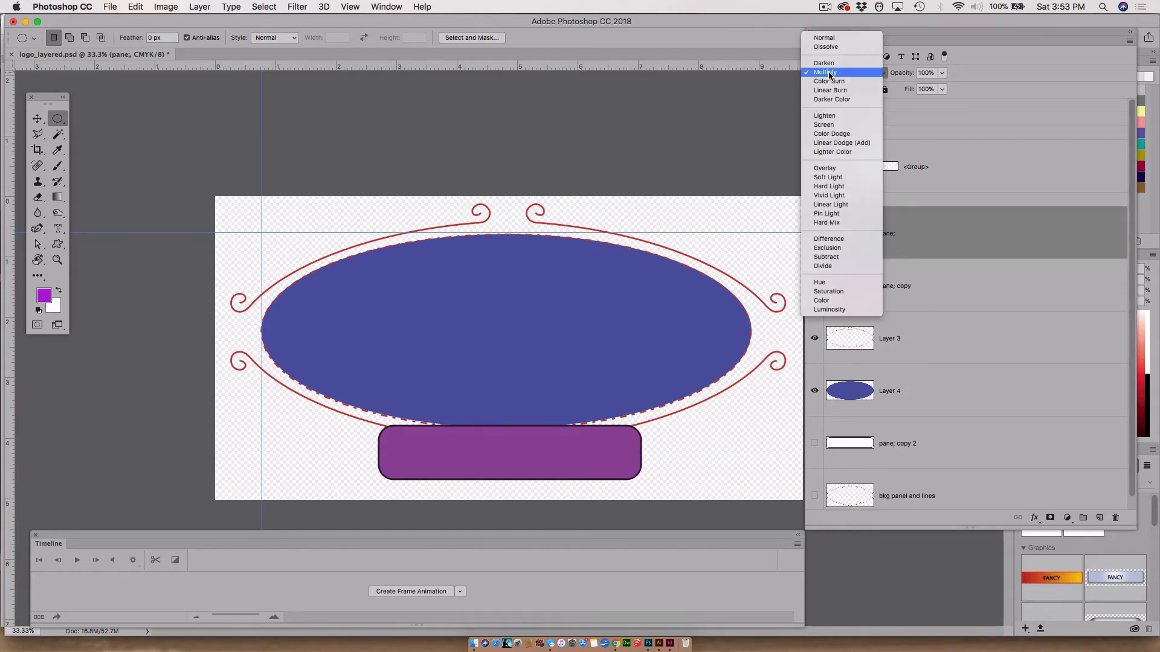
click(827, 169)
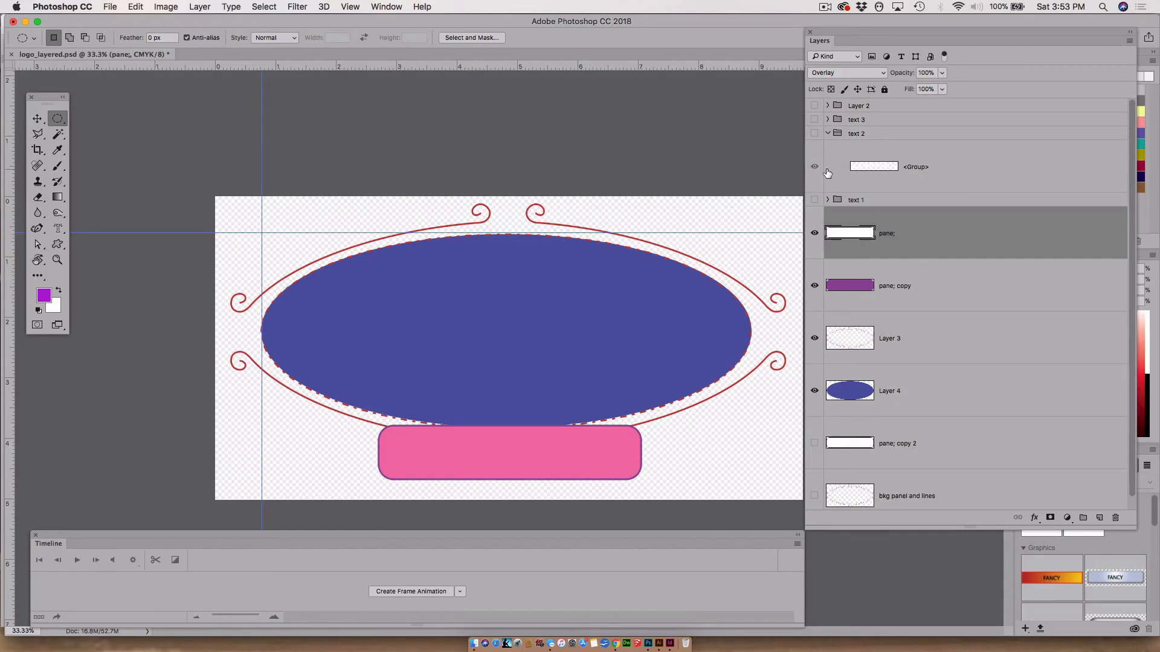
click(814, 234)
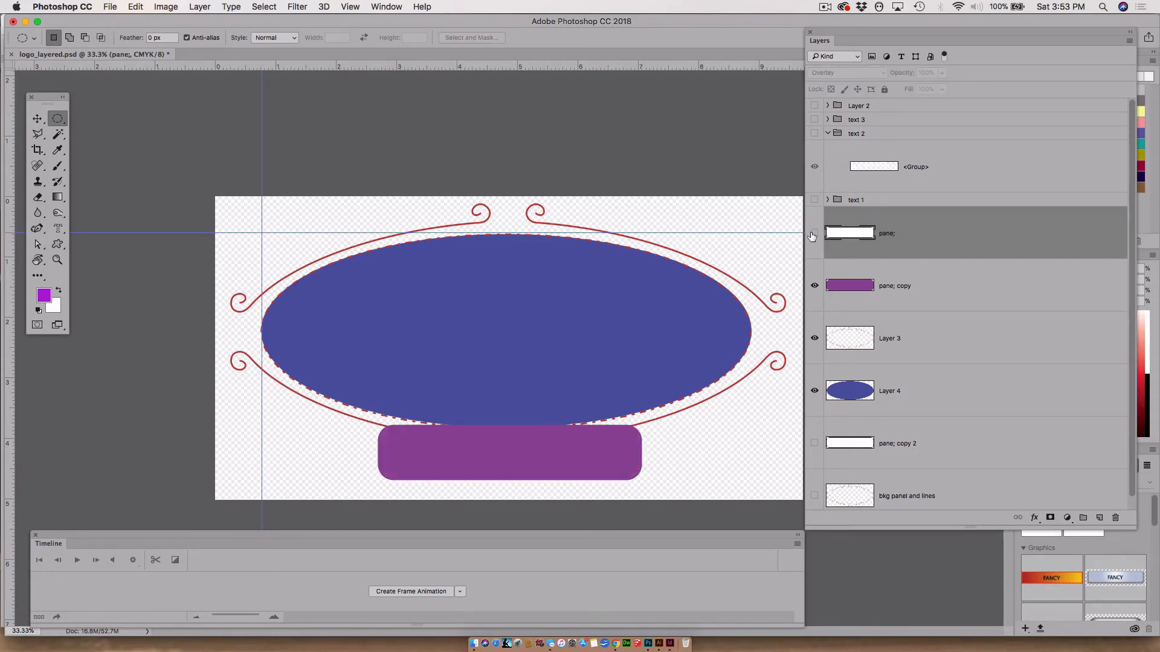
click(813, 233)
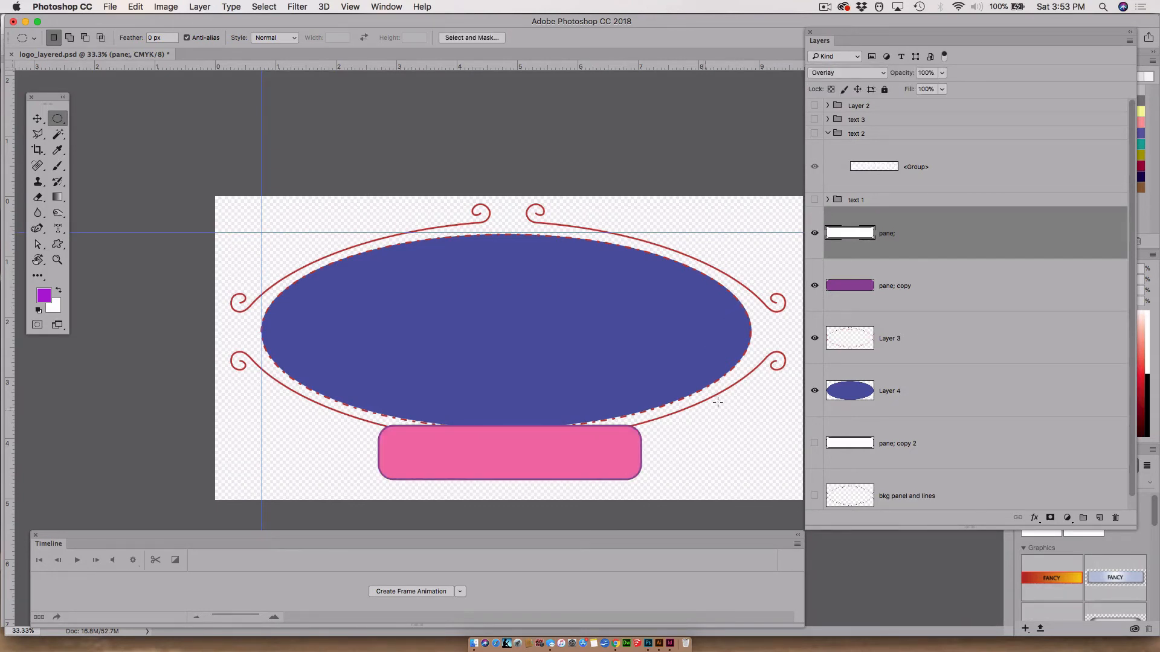
Magic-wand the panel interior on the pane; layer, fill it with the purple foreground color and deselect, and show the text 2 group
click(58, 137)
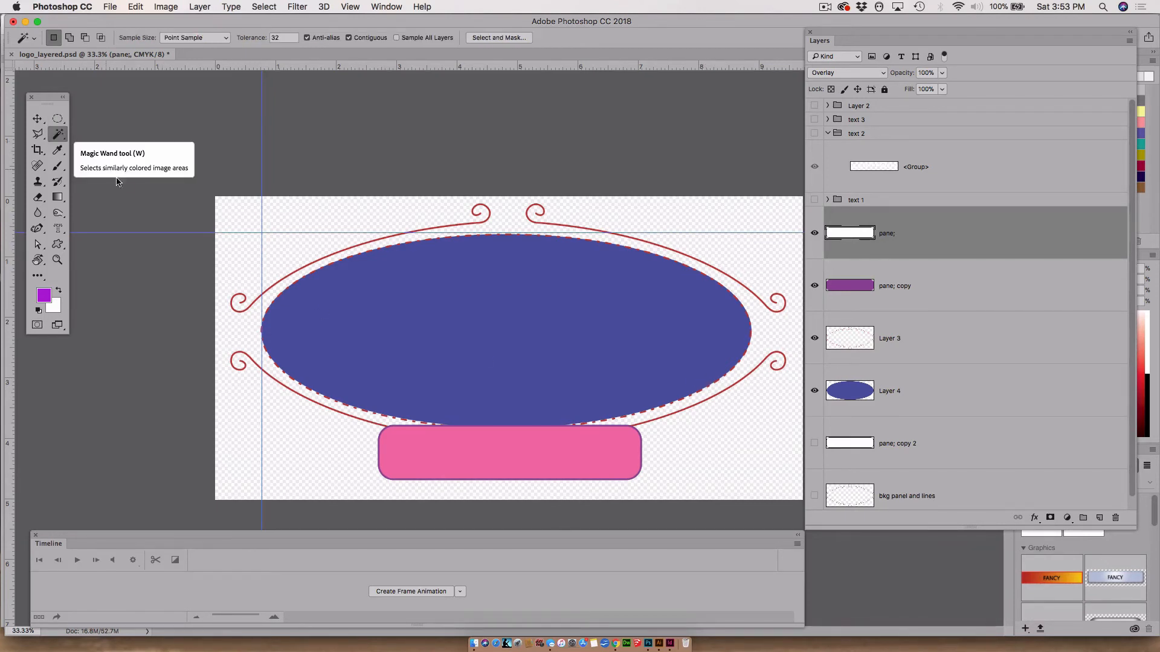
click(453, 450)
key(alt+BackSpace)
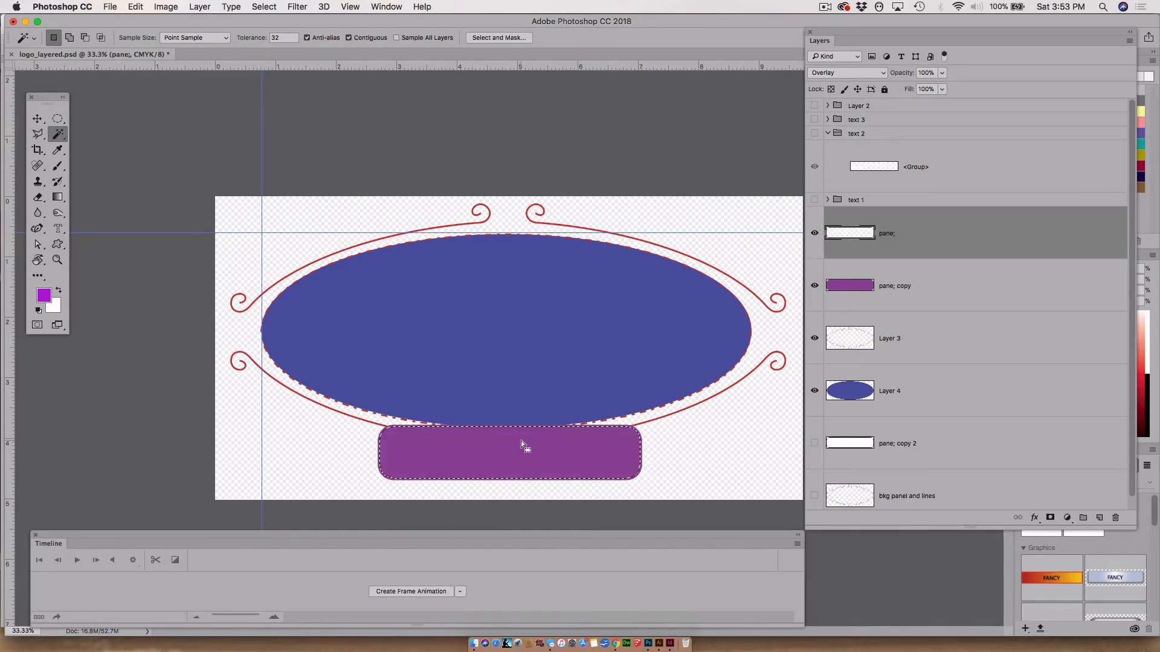
key(super+d)
click(813, 133)
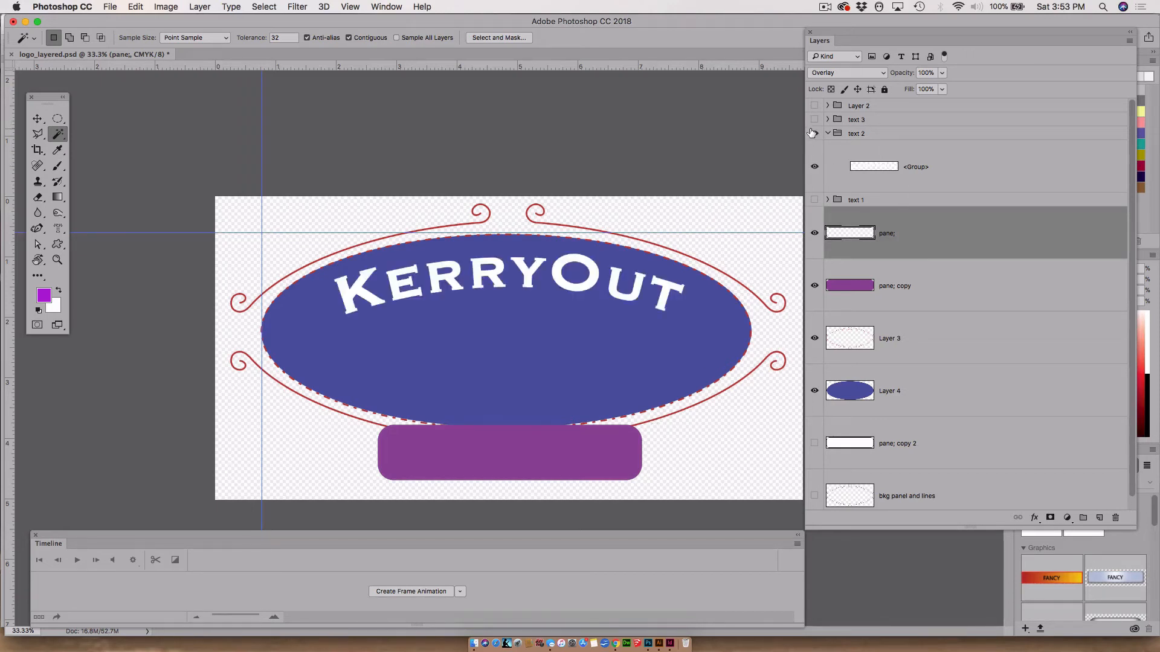
Load the transparency of the KerryOut <Group> layer in text 2 as a selection, add a new layer above it and hide the original
click(871, 133)
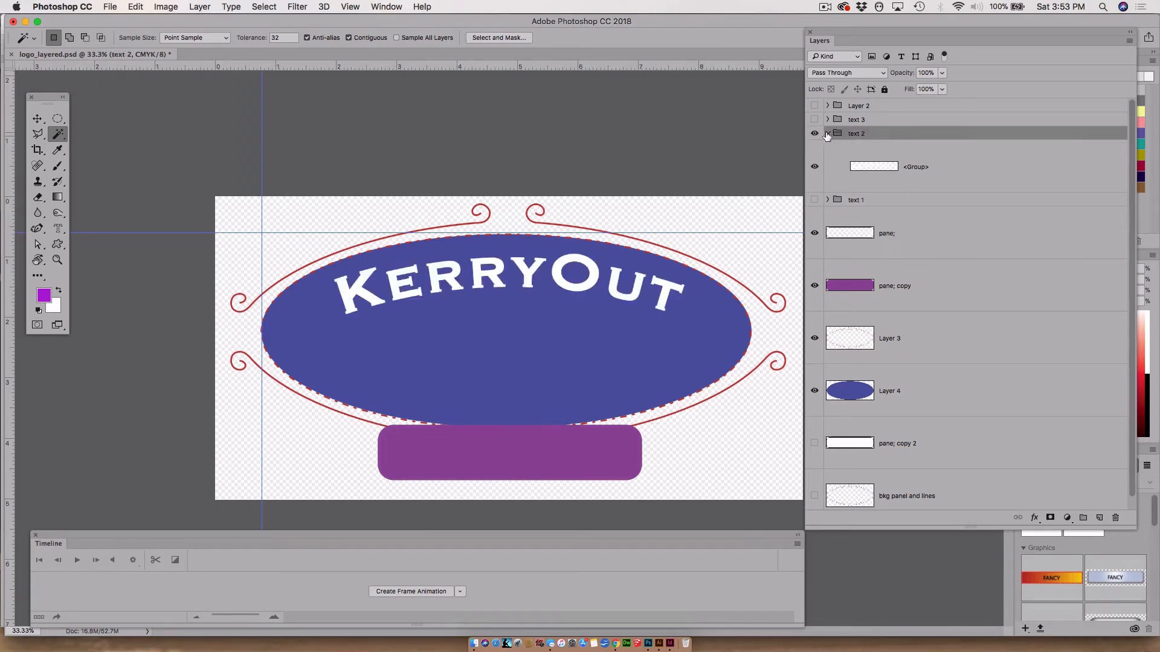
click(958, 167)
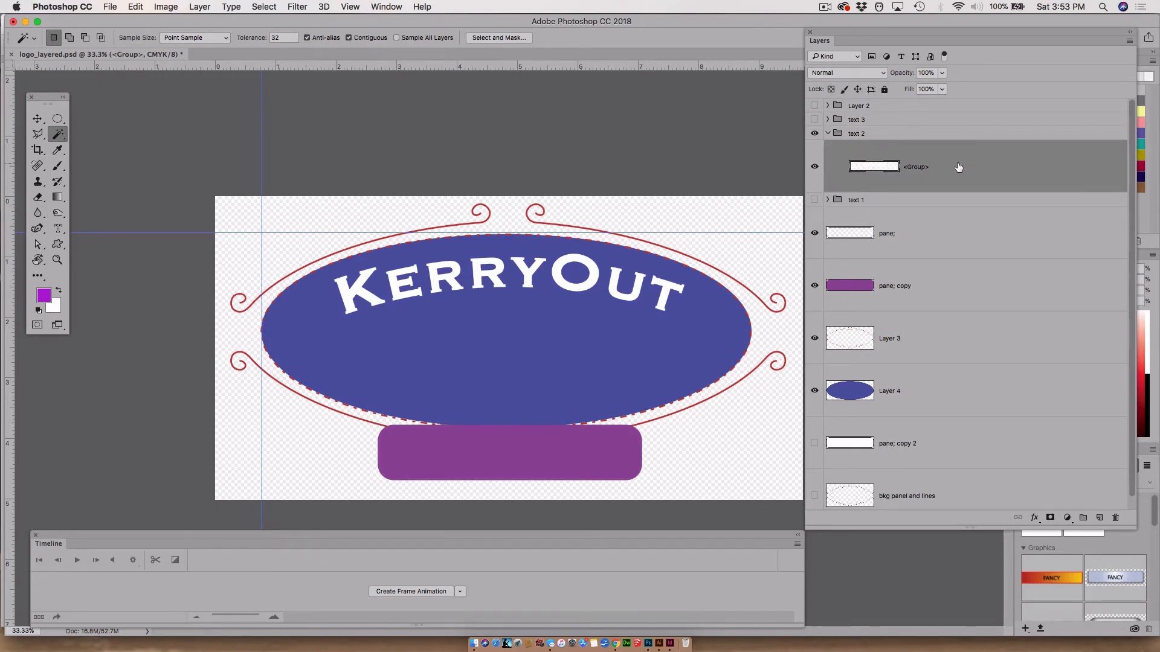
click(265, 7)
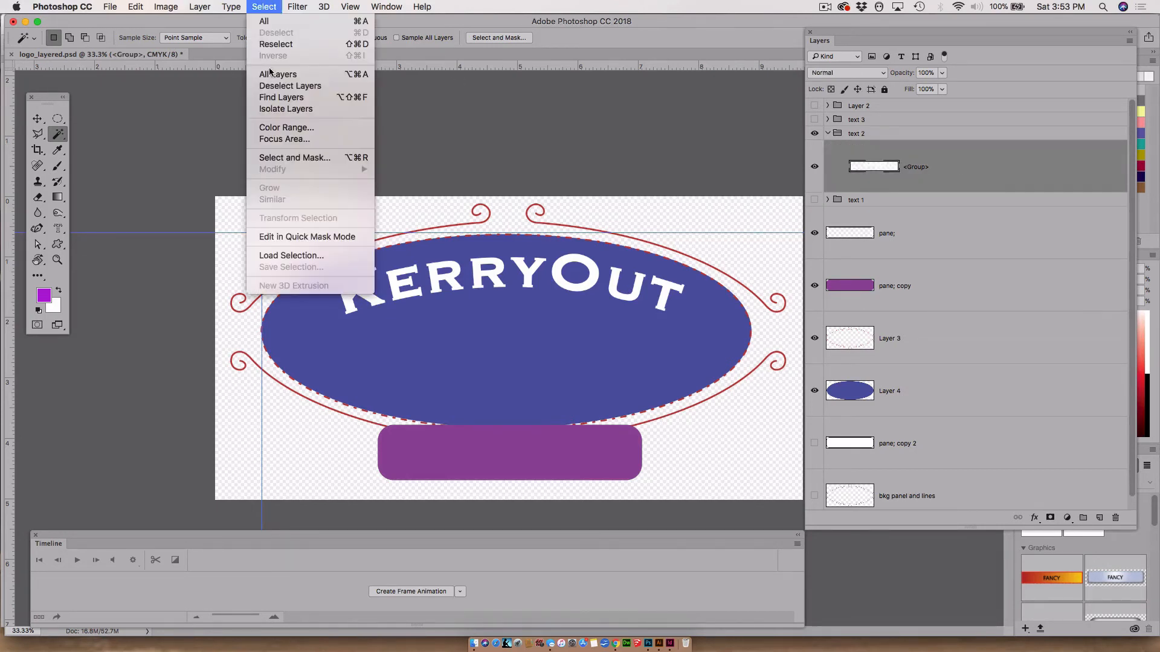
click(297, 256)
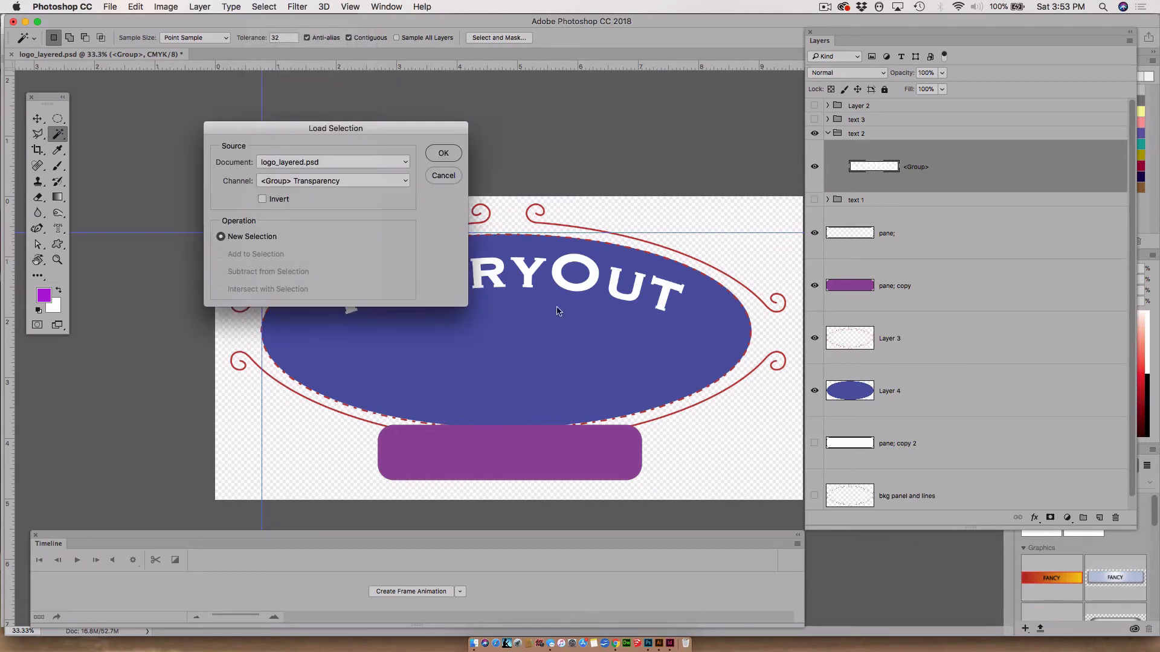
click(444, 154)
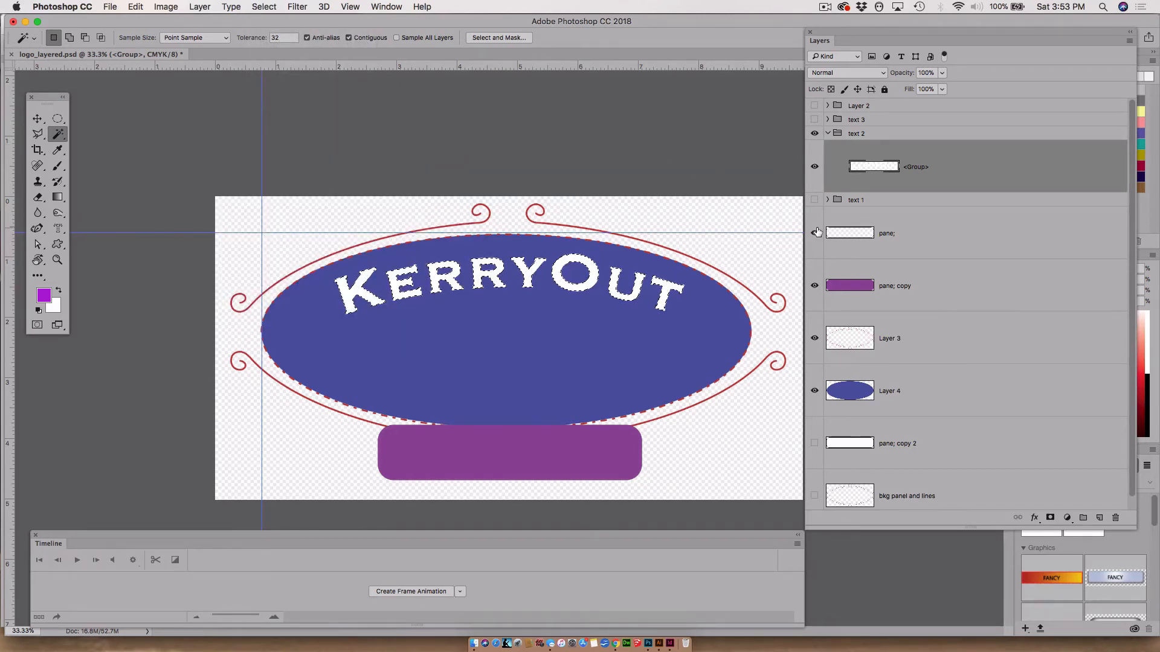
click(1105, 519)
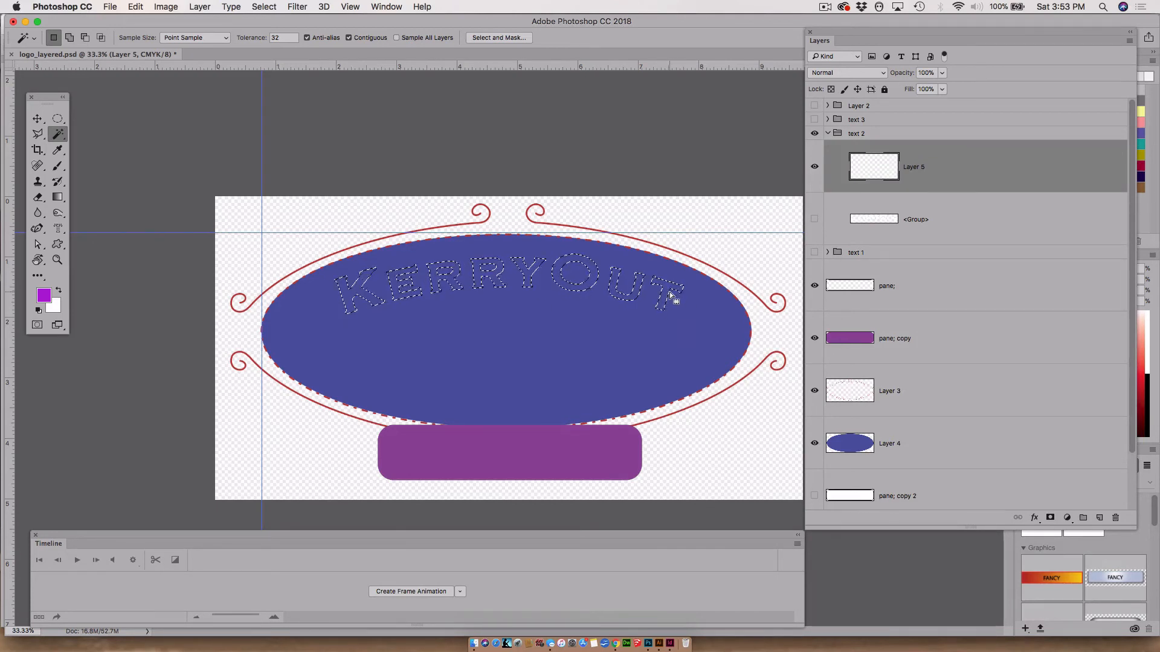
Sample the panel's purple, fill the KerryOut selection with it on the new layer and deselect
right_click(463, 431)
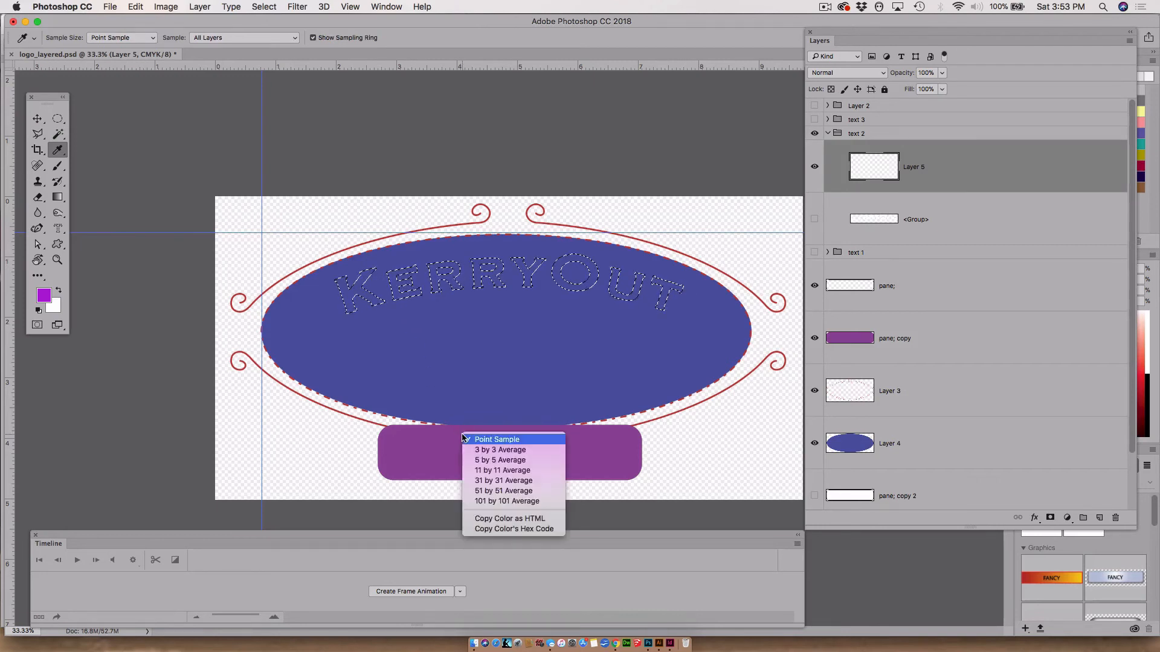
click(412, 459)
click(407, 450)
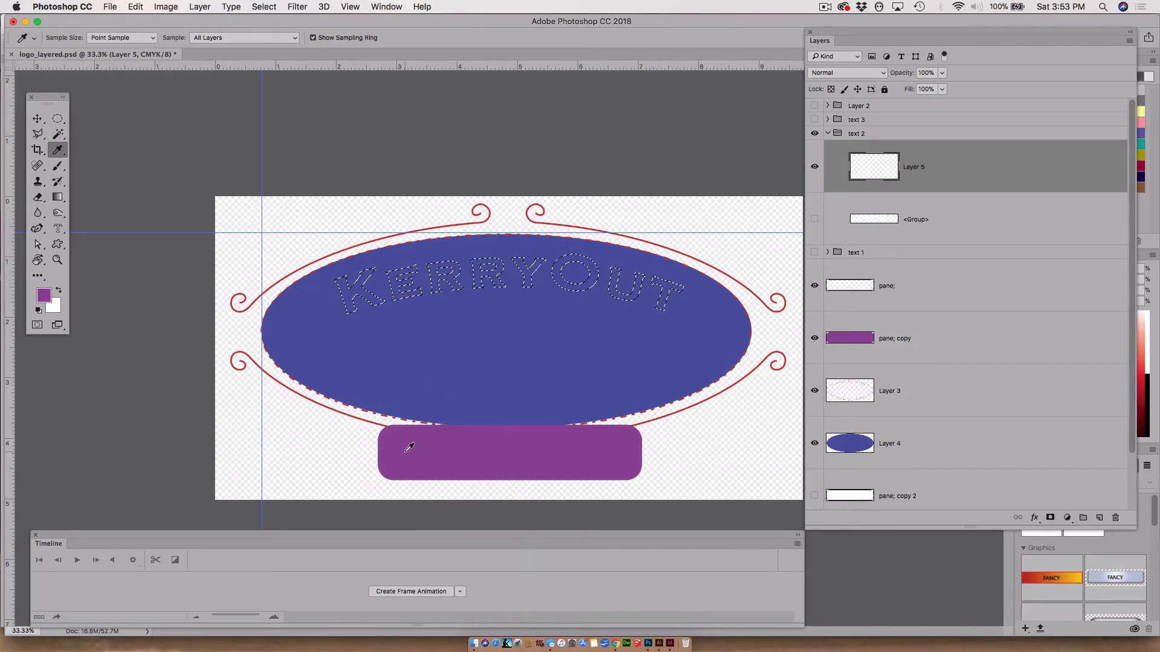
key(alt+BackSpace)
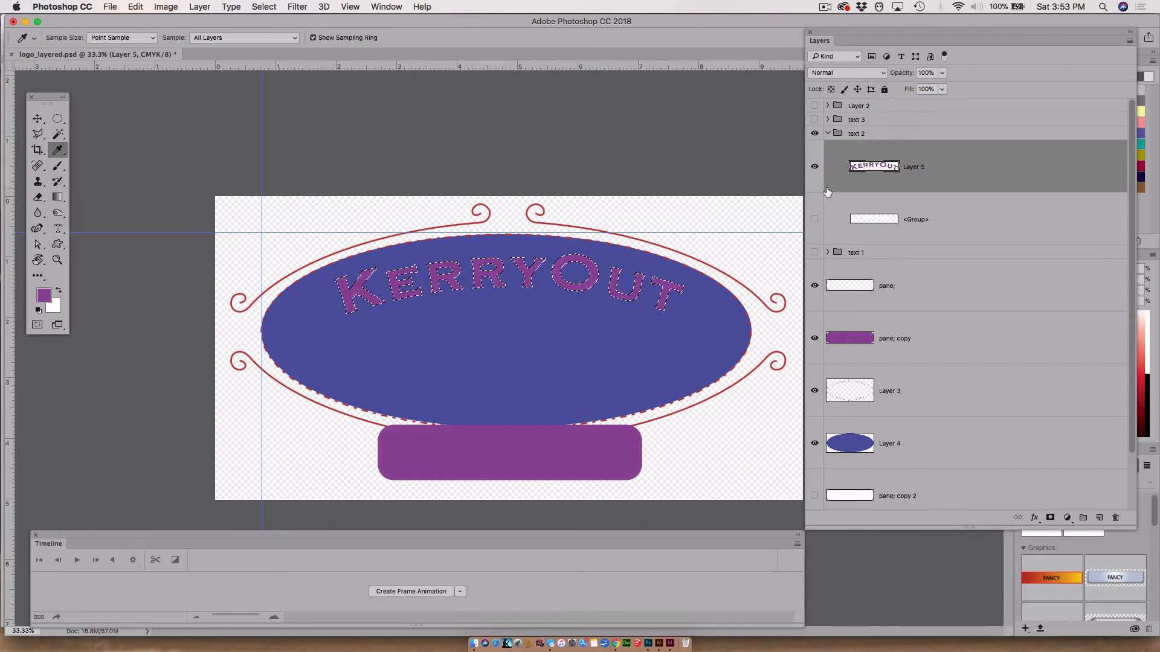
key(super+d)
Show and expand the text 3 group, hiding its FOODS, FINEST and FLAVORS layers so only its KerryOut lettering stays visible
click(815, 121)
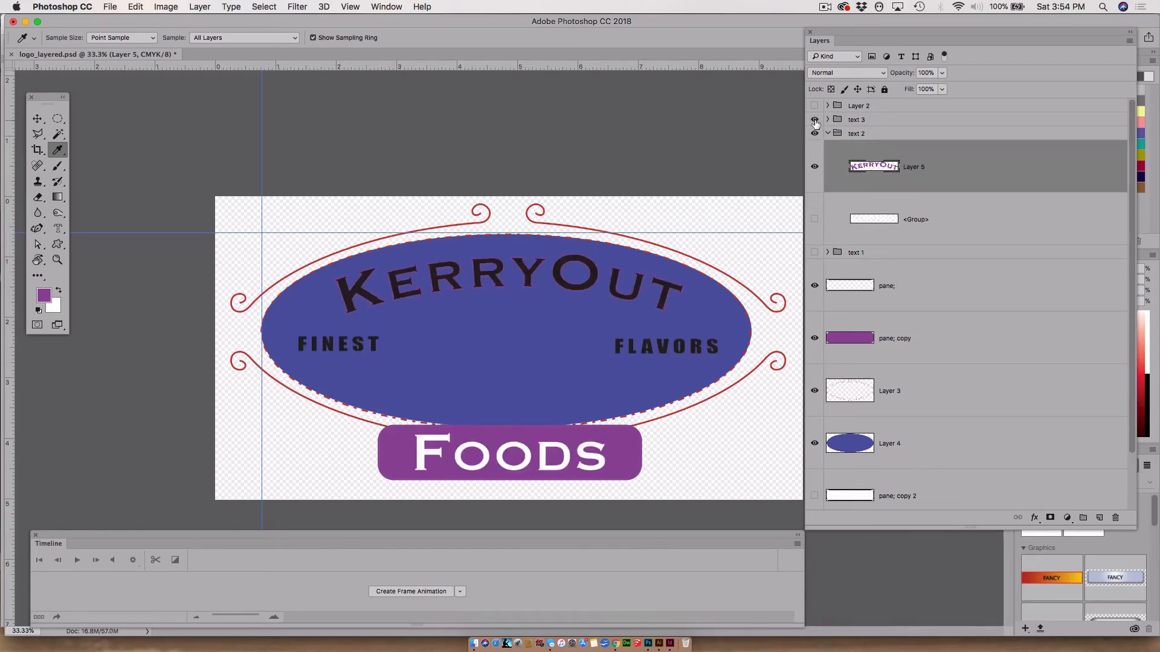
click(828, 120)
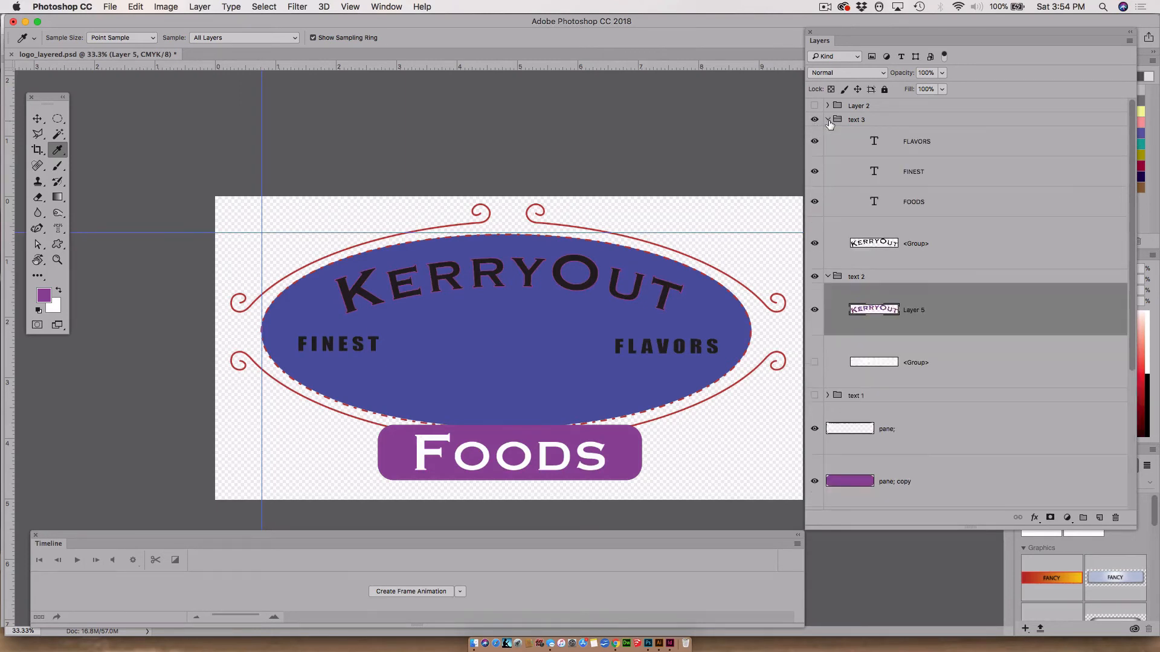
click(815, 202)
click(814, 171)
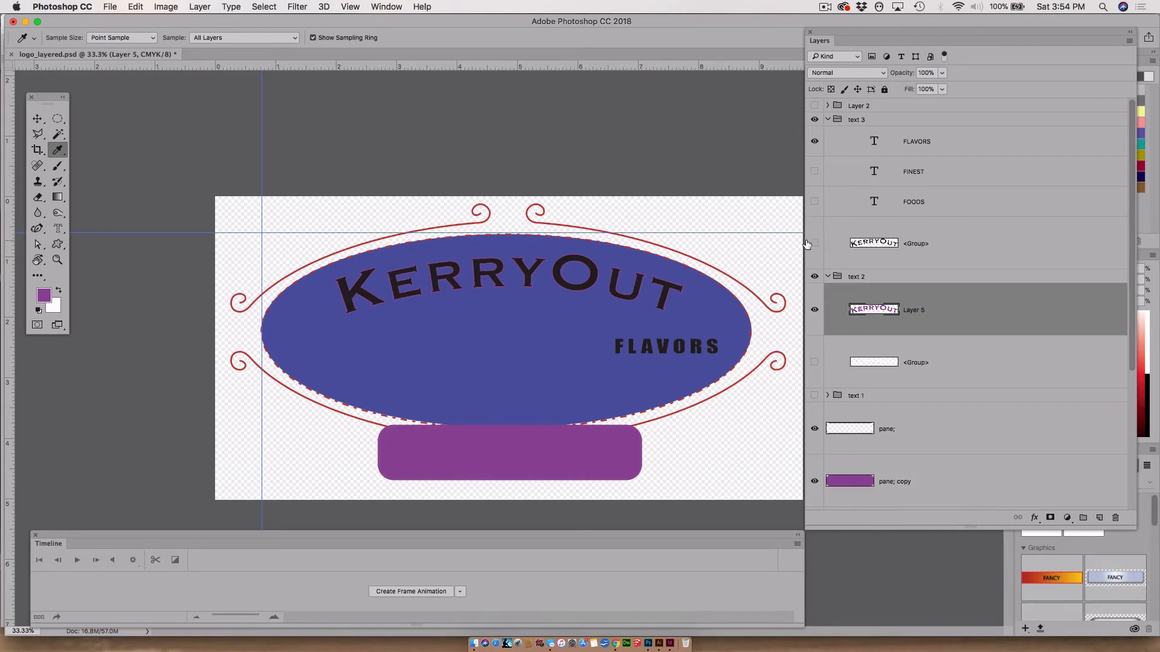
click(814, 243)
click(814, 243)
click(814, 142)
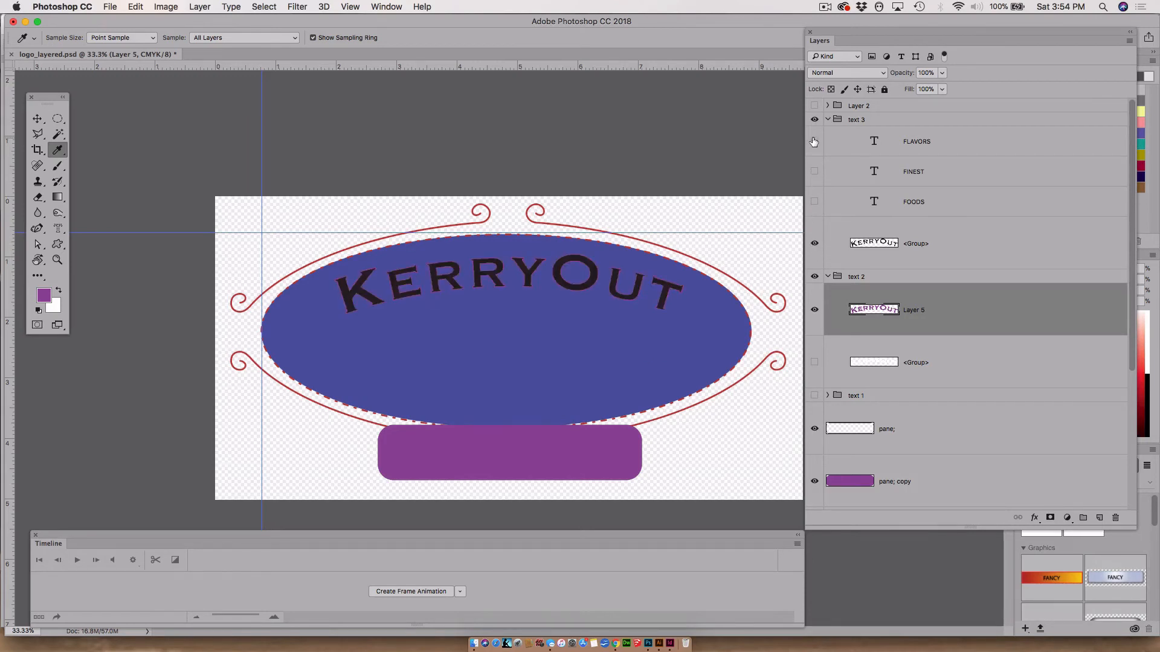
Load the text 3 KerryOut <Group> layer's transparency as a selection, add a new layer above it and hide the original
click(914, 253)
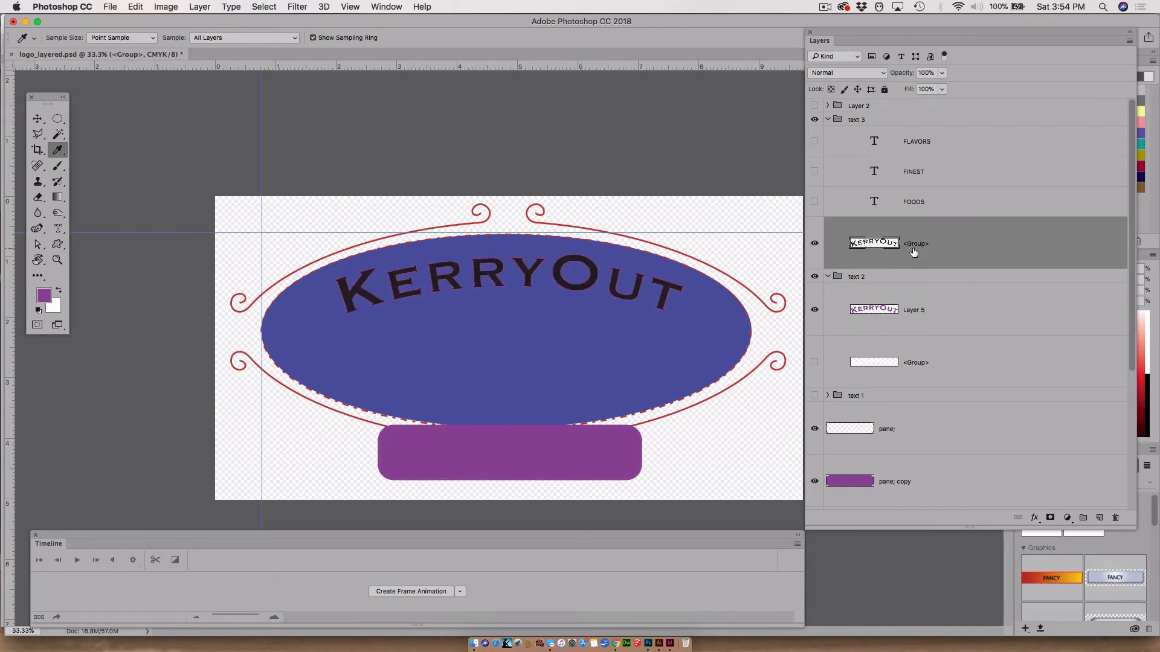
click(272, 6)
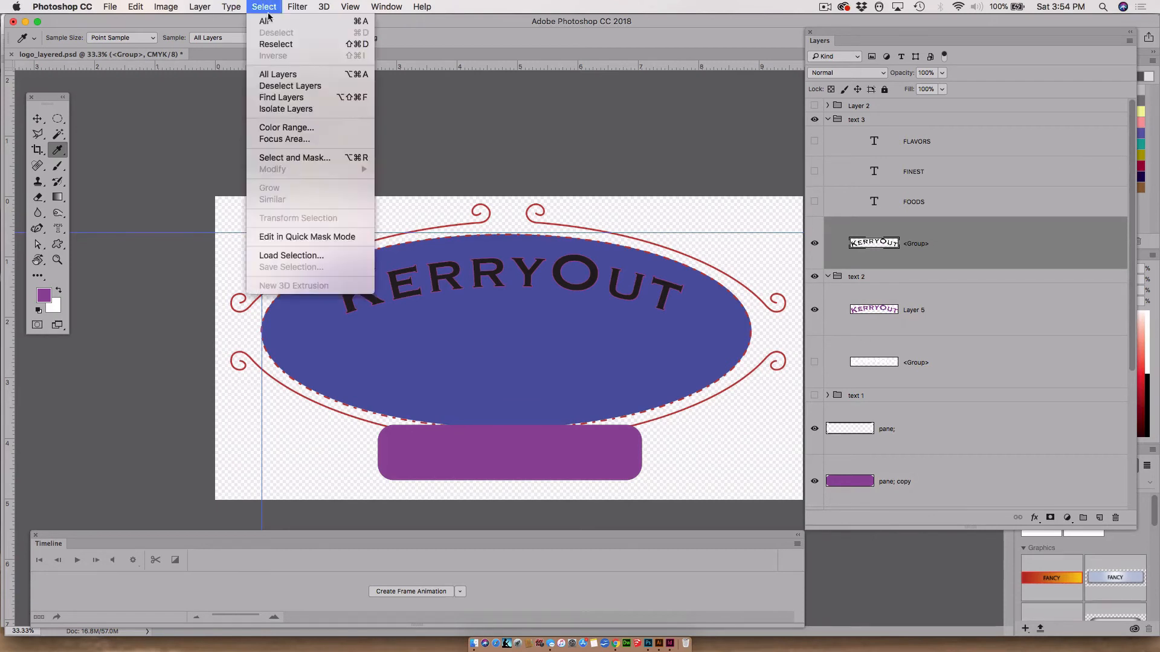
click(311, 264)
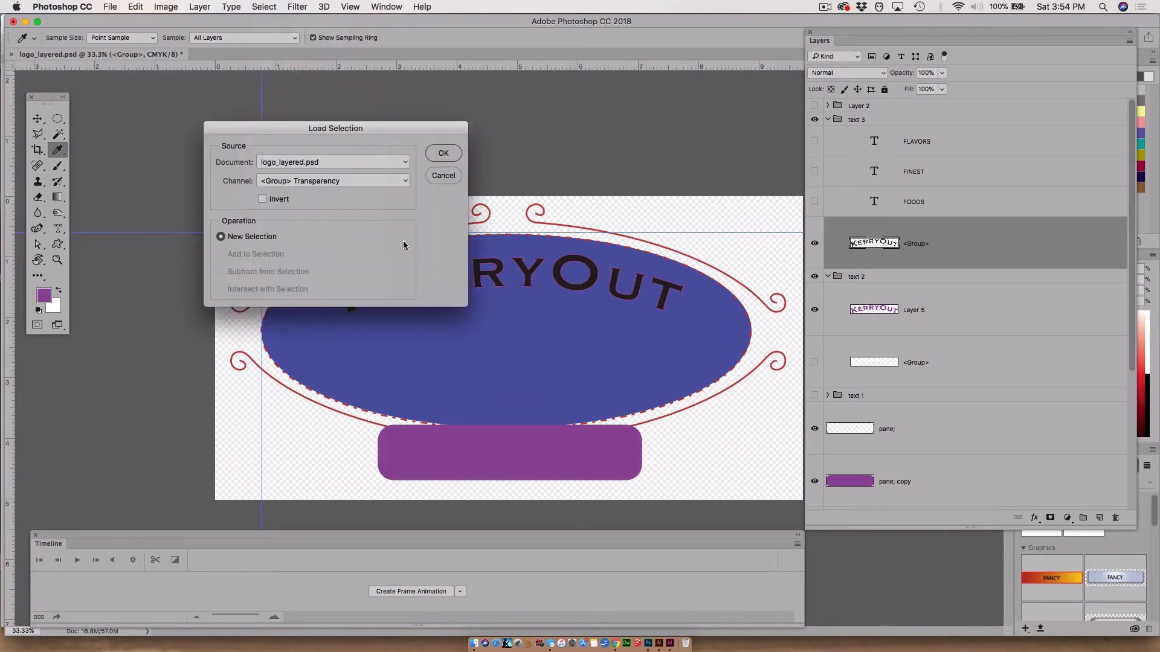
click(441, 155)
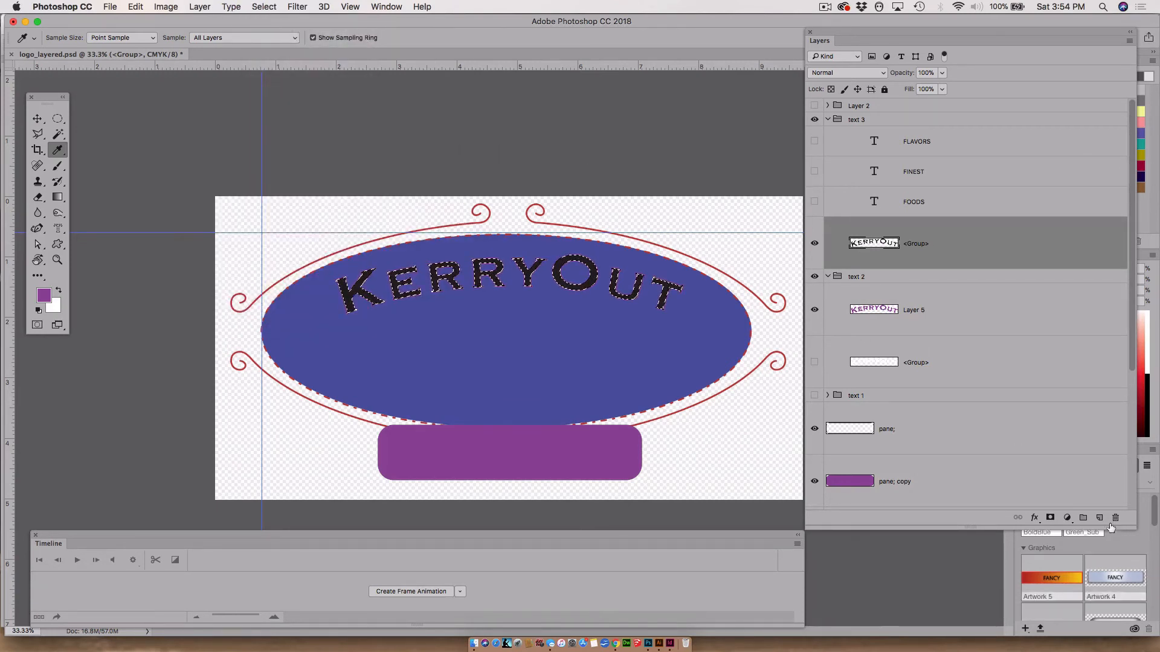
click(1098, 518)
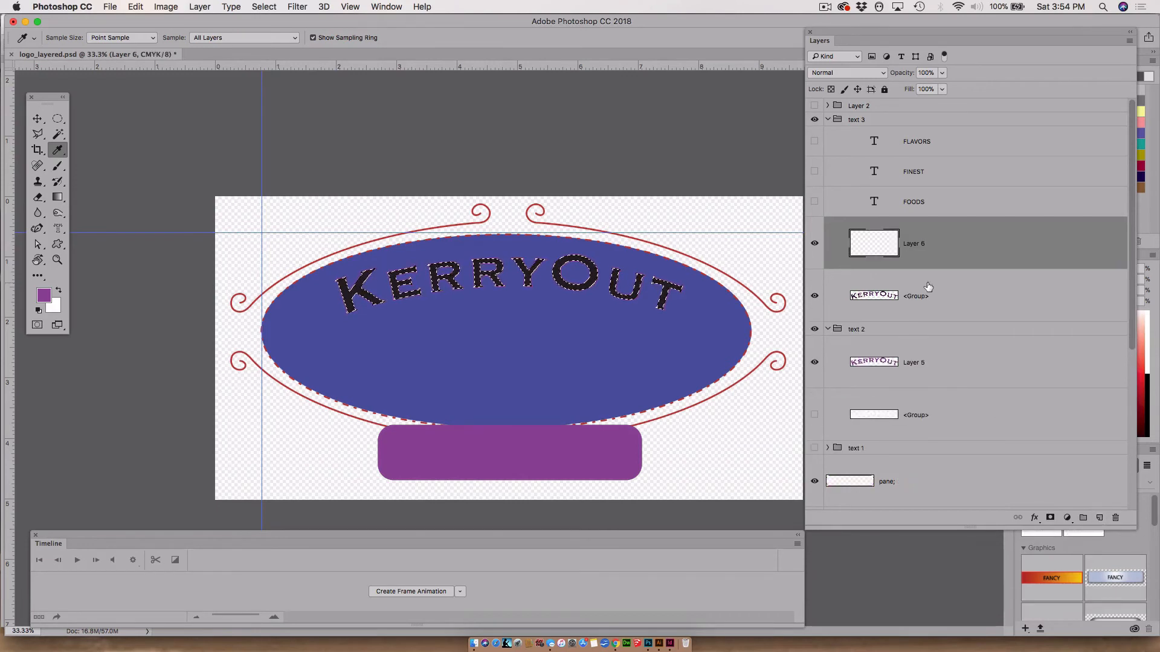
click(815, 296)
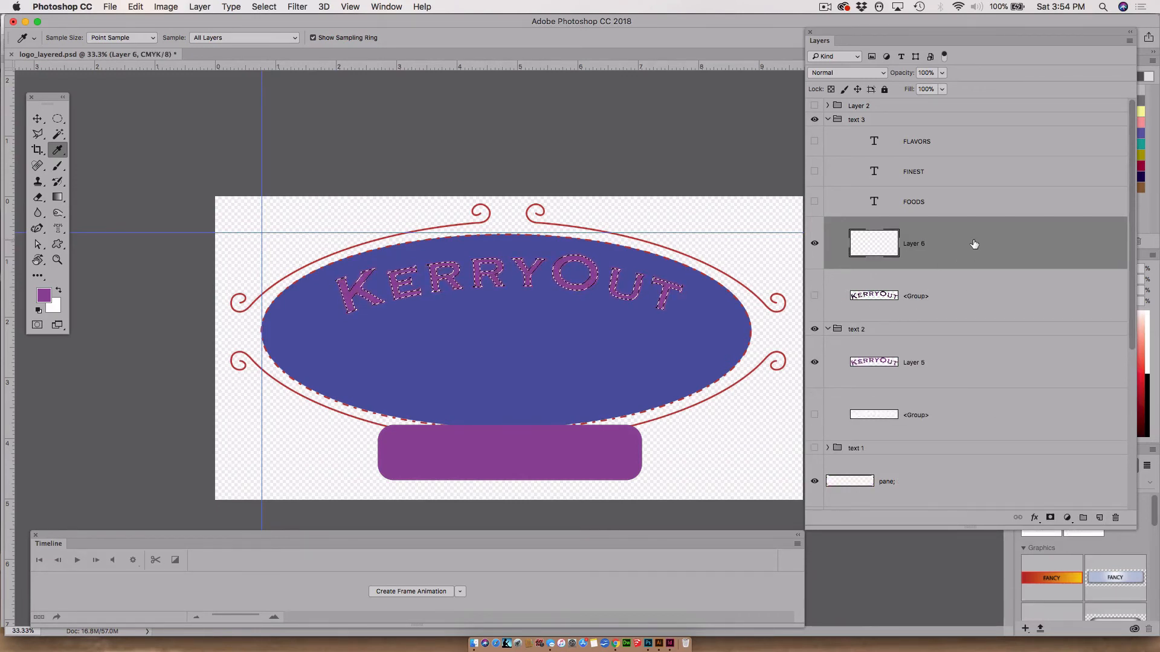
Set the foreground color to light purple d592df, fill the KerryOut selection on the new text 3 layer and deselect
click(46, 298)
click(408, 120)
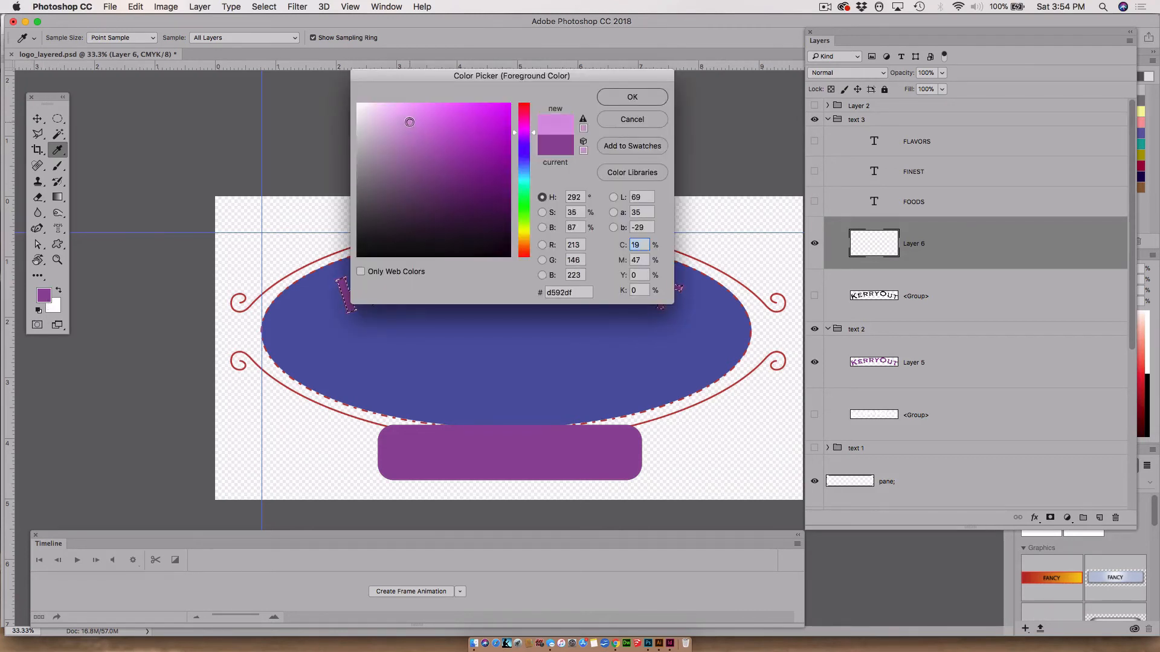
click(641, 98)
key(alt+BackSpace)
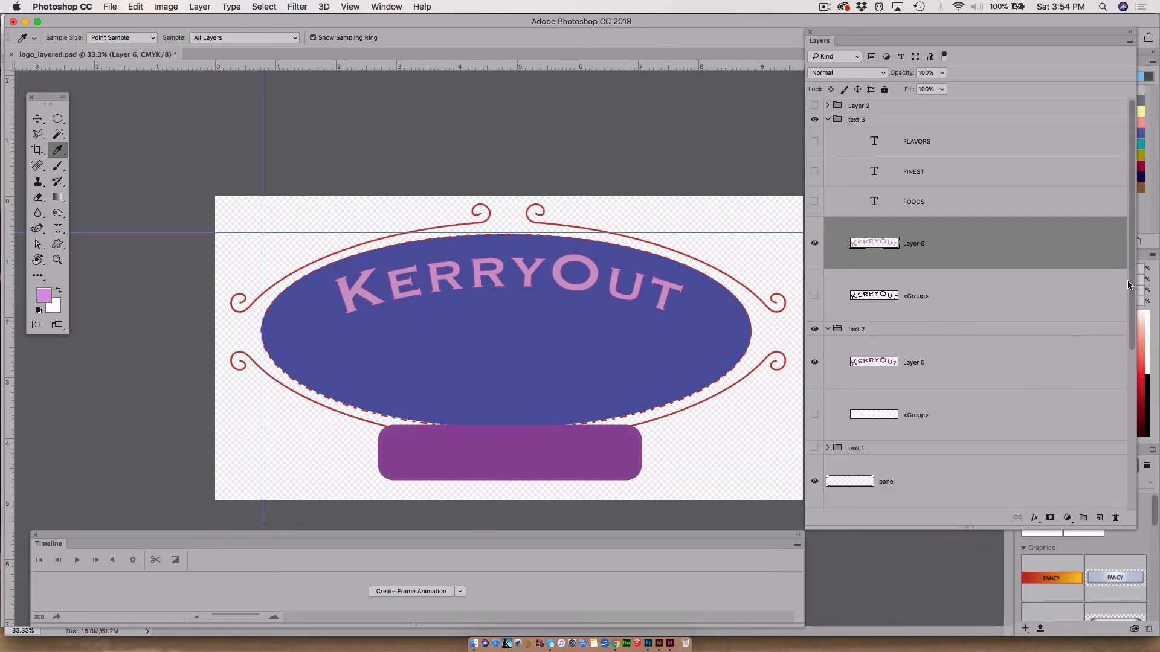
Load Layer 4's oval as a selection and fill it with a vertical linear gradient, pink at the bottom to blue at the top
drag(1132, 286, 1096, 410)
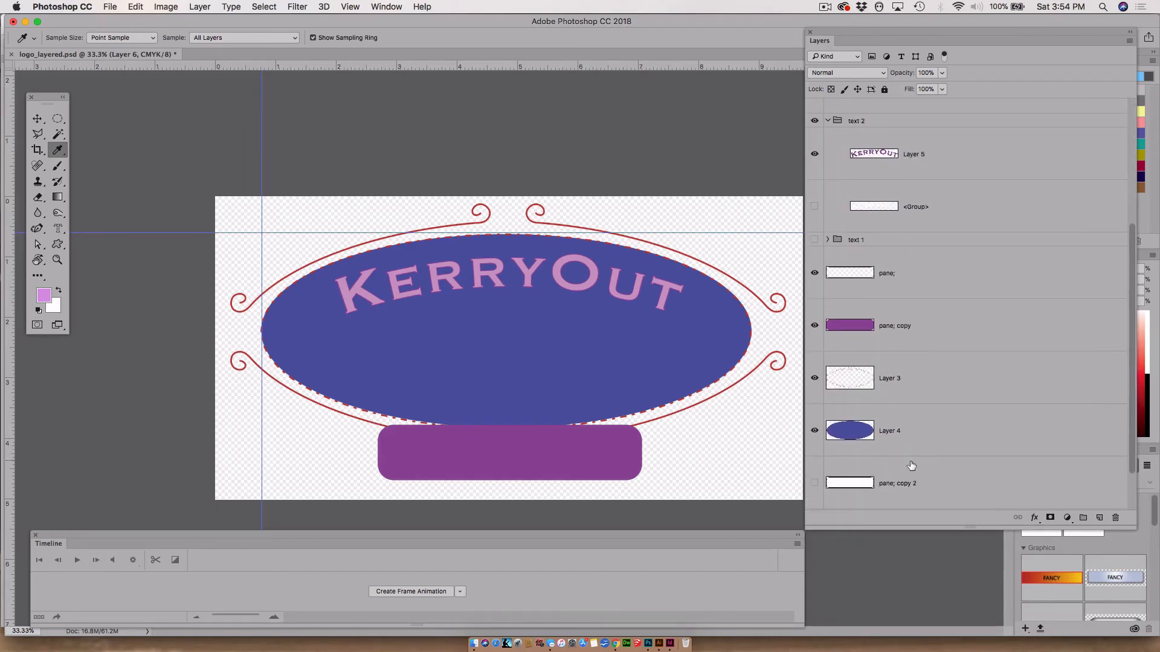
click(928, 430)
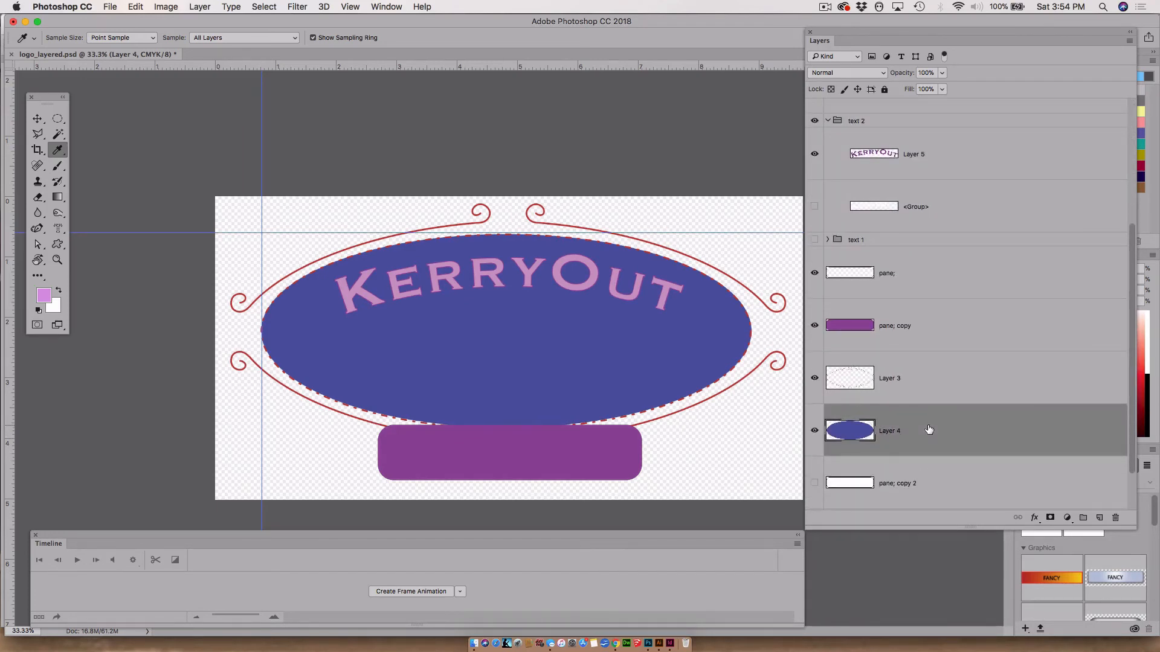
click(262, 7)
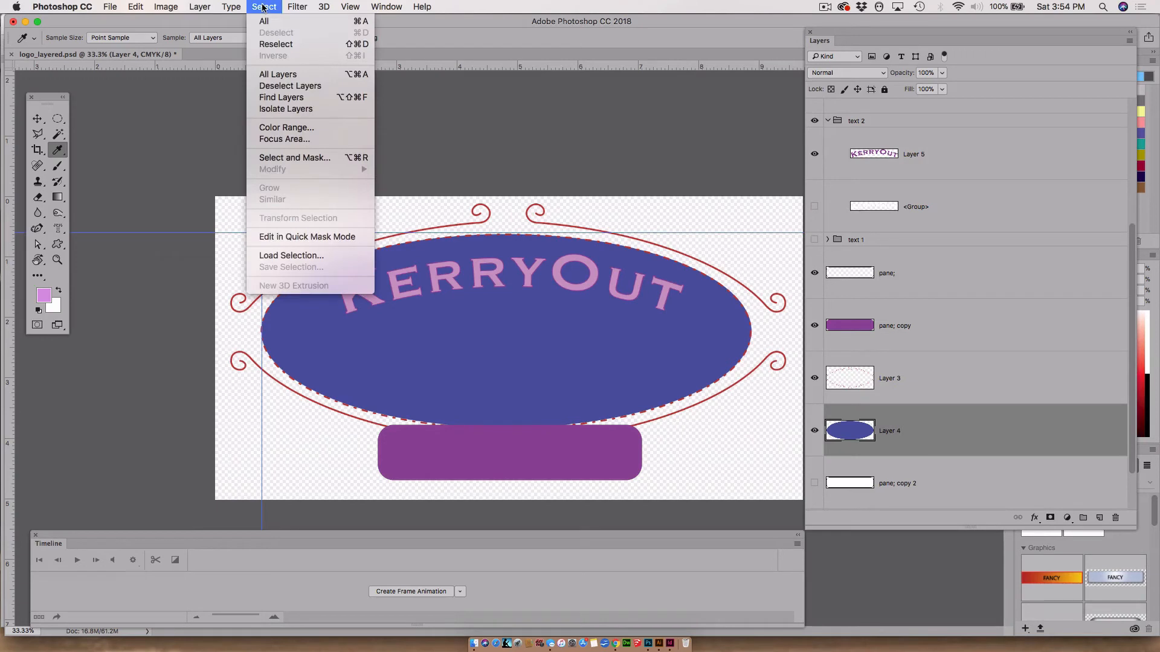
click(297, 256)
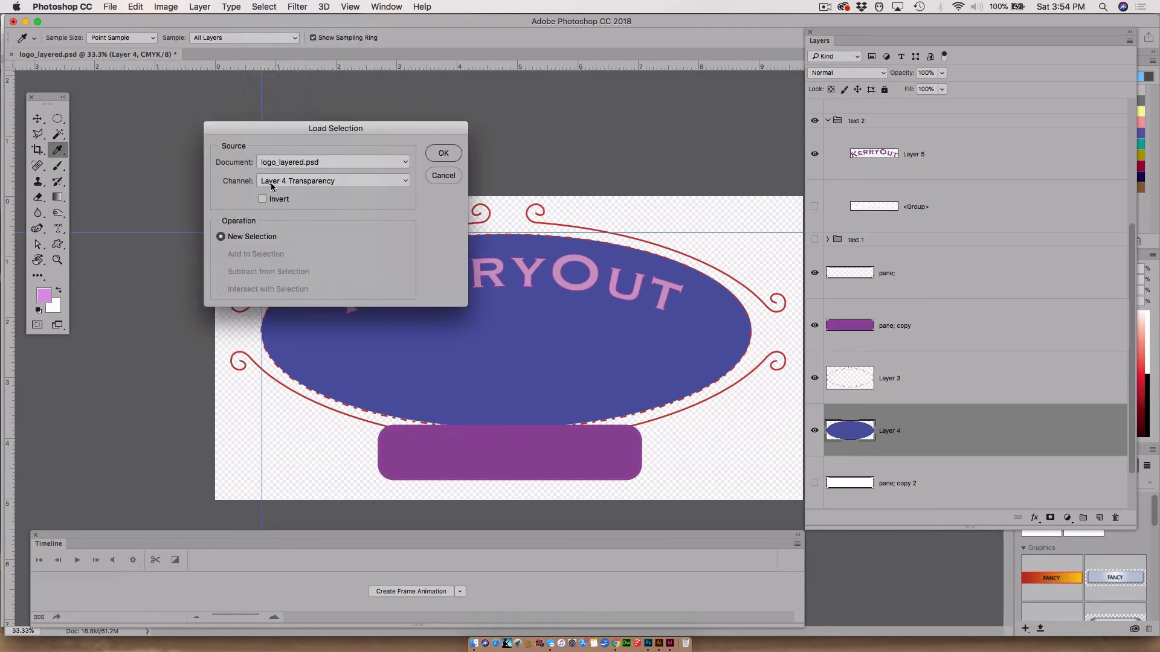
click(443, 154)
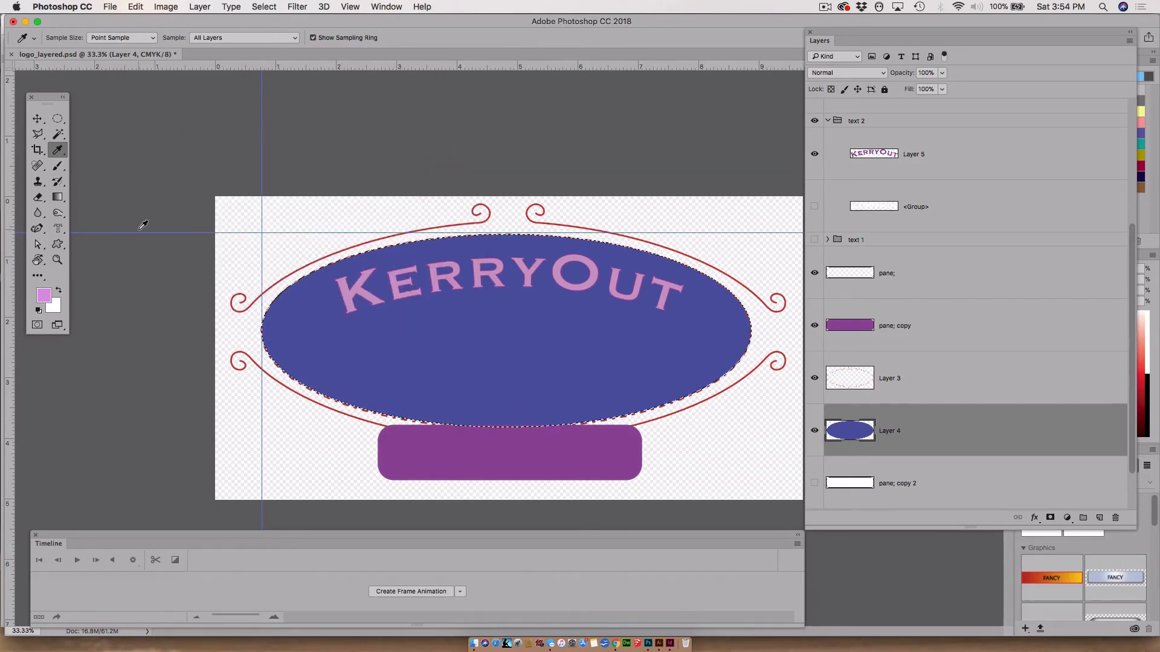
click(57, 197)
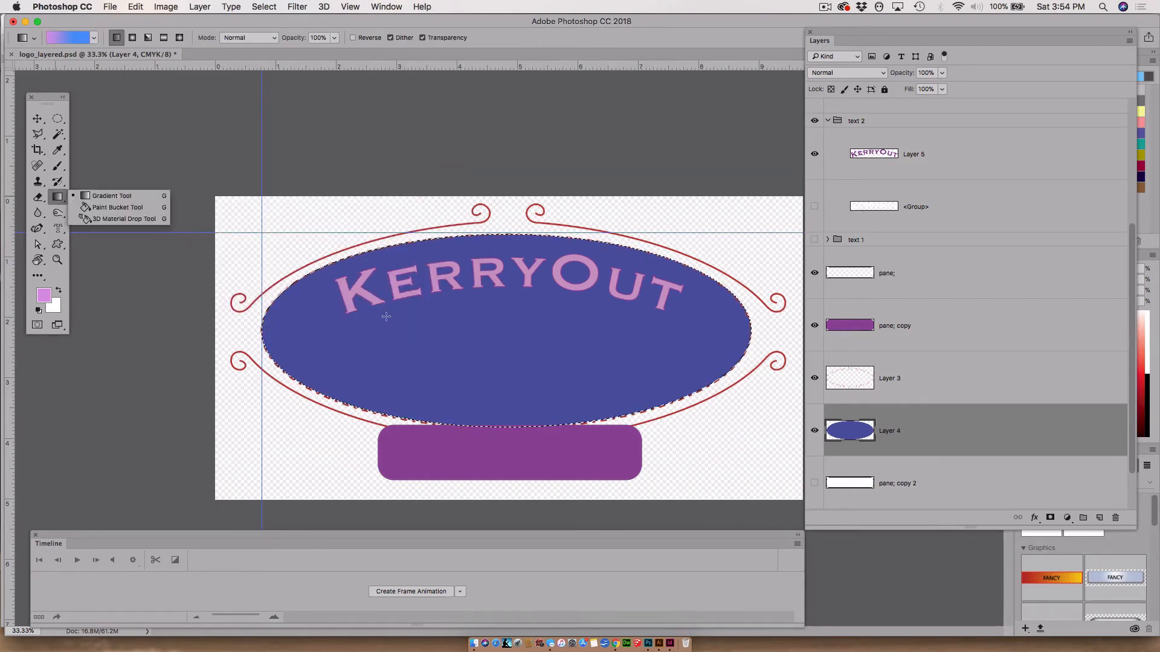
click(429, 264)
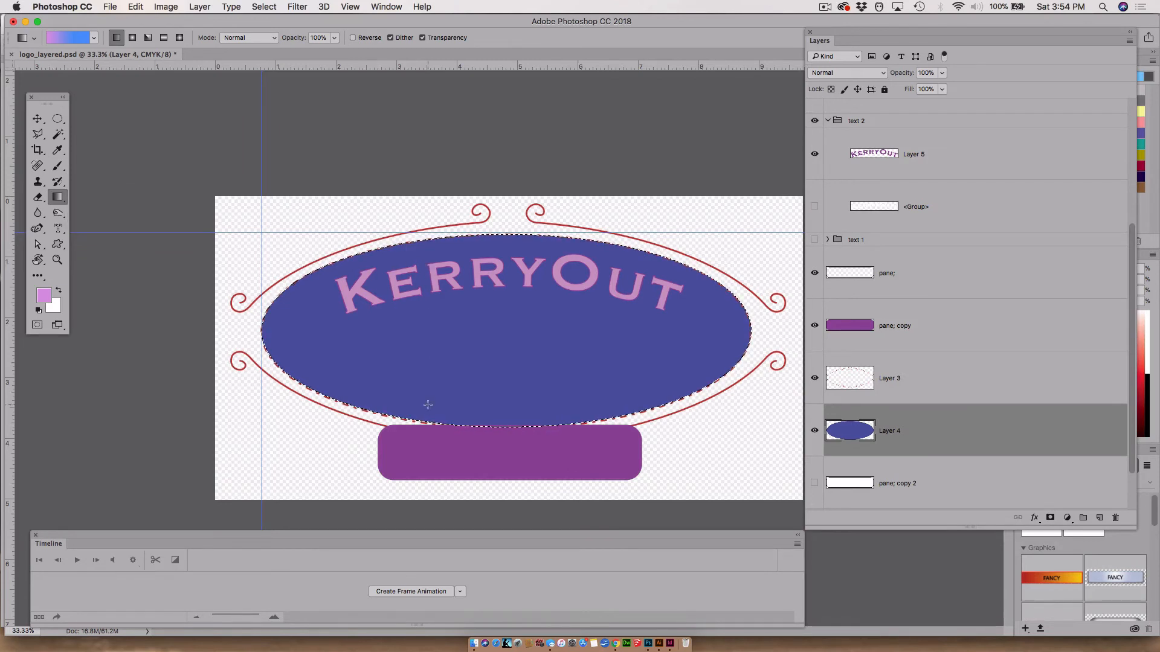
drag(434, 266, 432, 261)
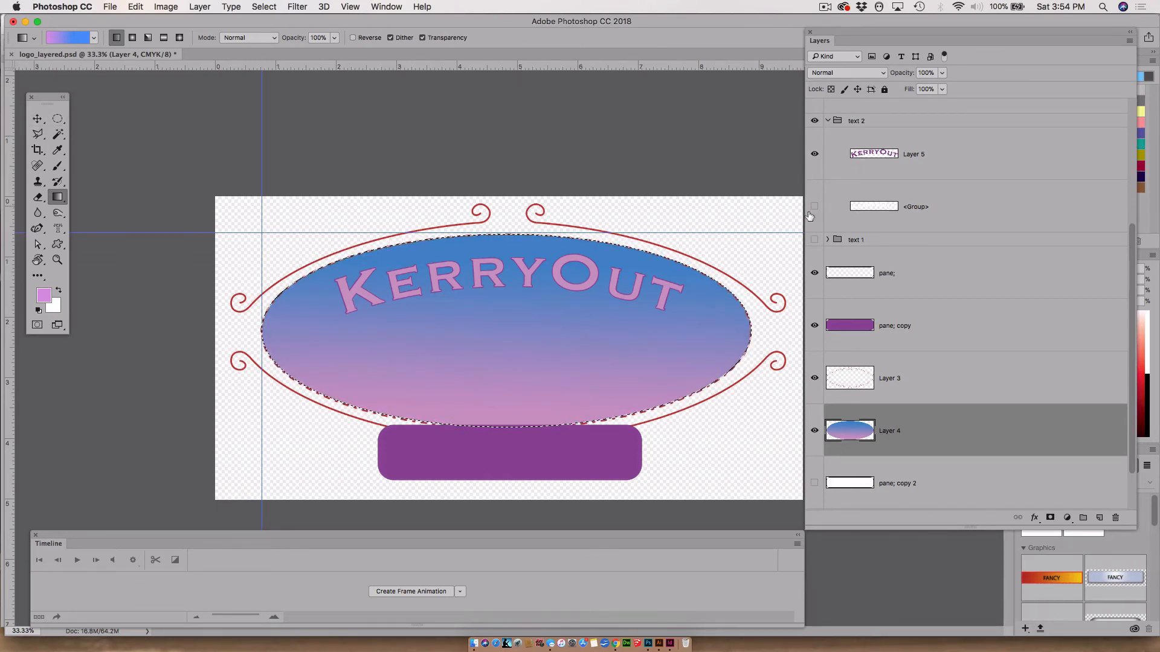
Deselect the oval and show the FOODS text layer in the text 3 group
scroll(815, 208, up, 5)
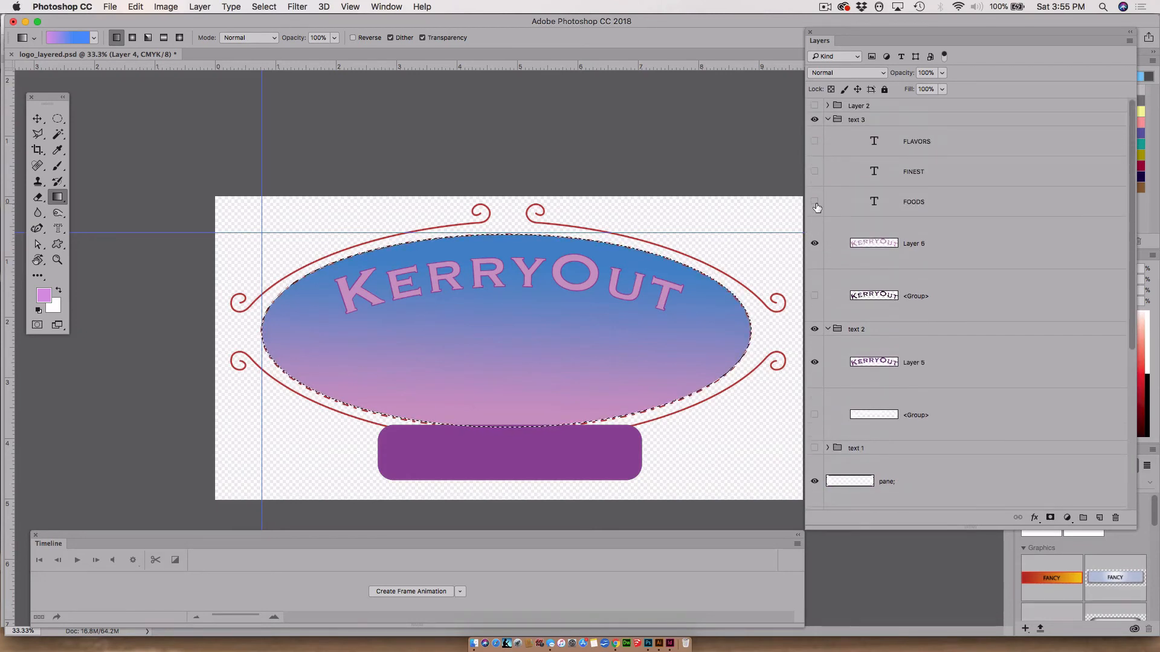
click(815, 204)
click(815, 205)
click(815, 206)
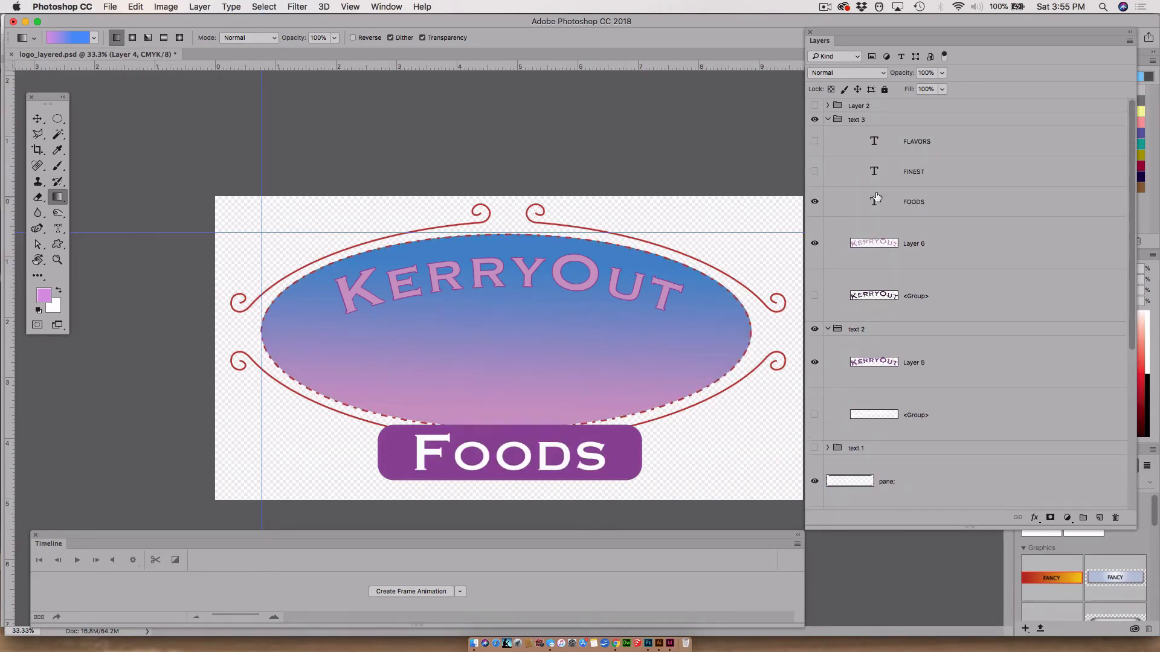
Load the FOODS text layer's transparency as a selection and hide the text layer
click(962, 207)
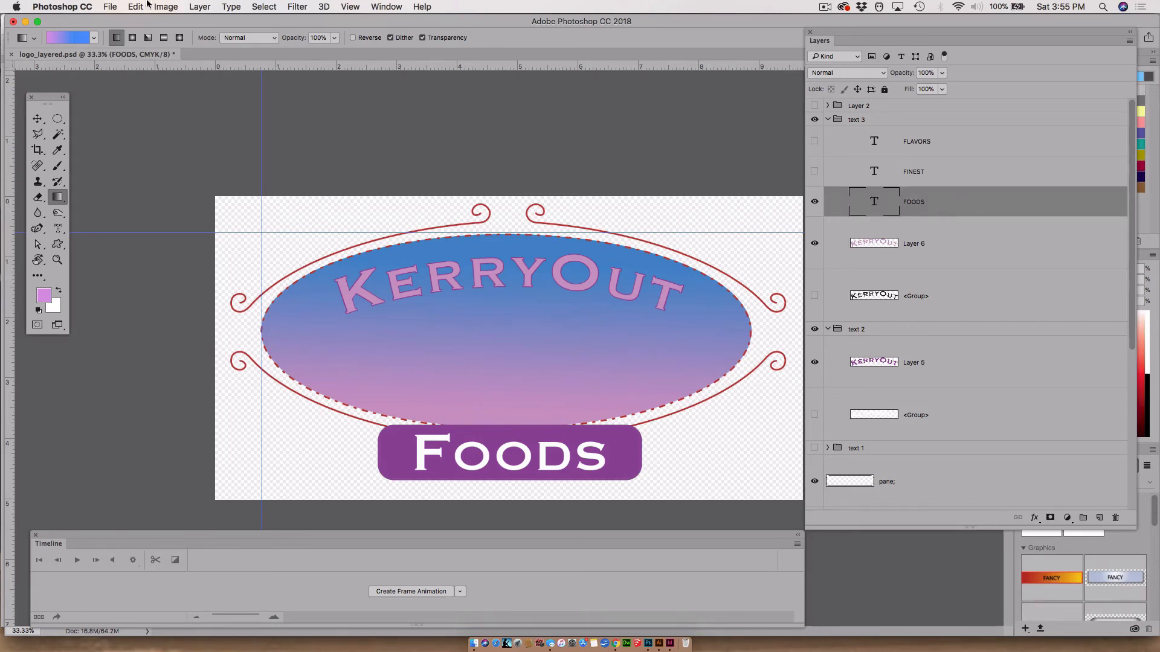
click(262, 7)
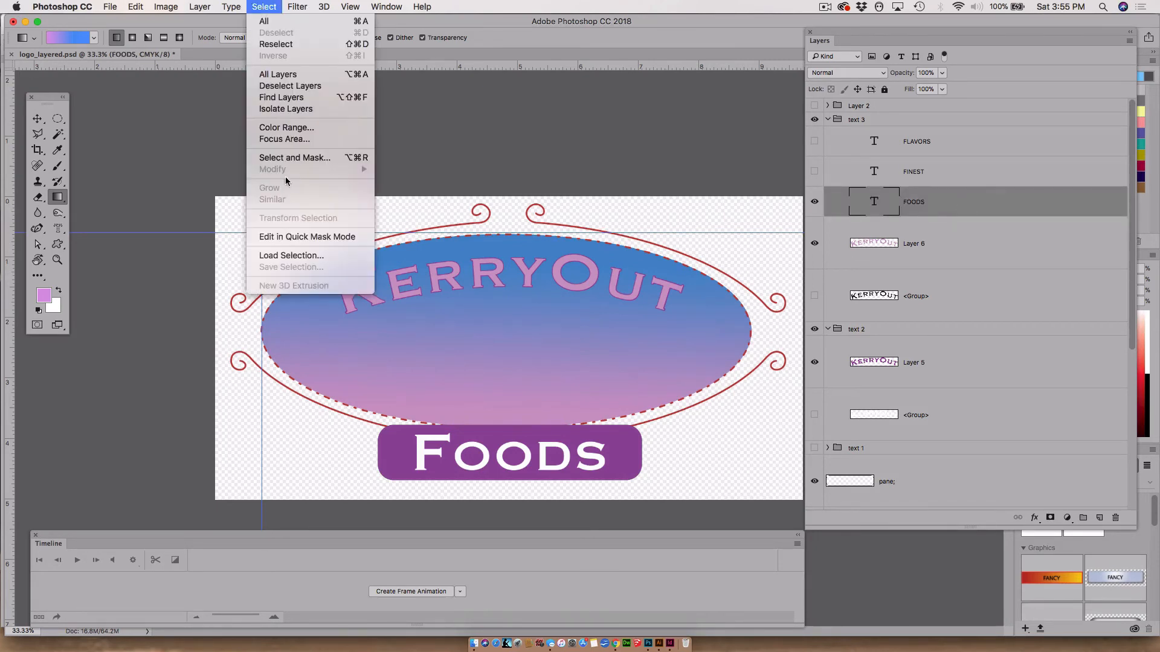
click(307, 259)
click(459, 155)
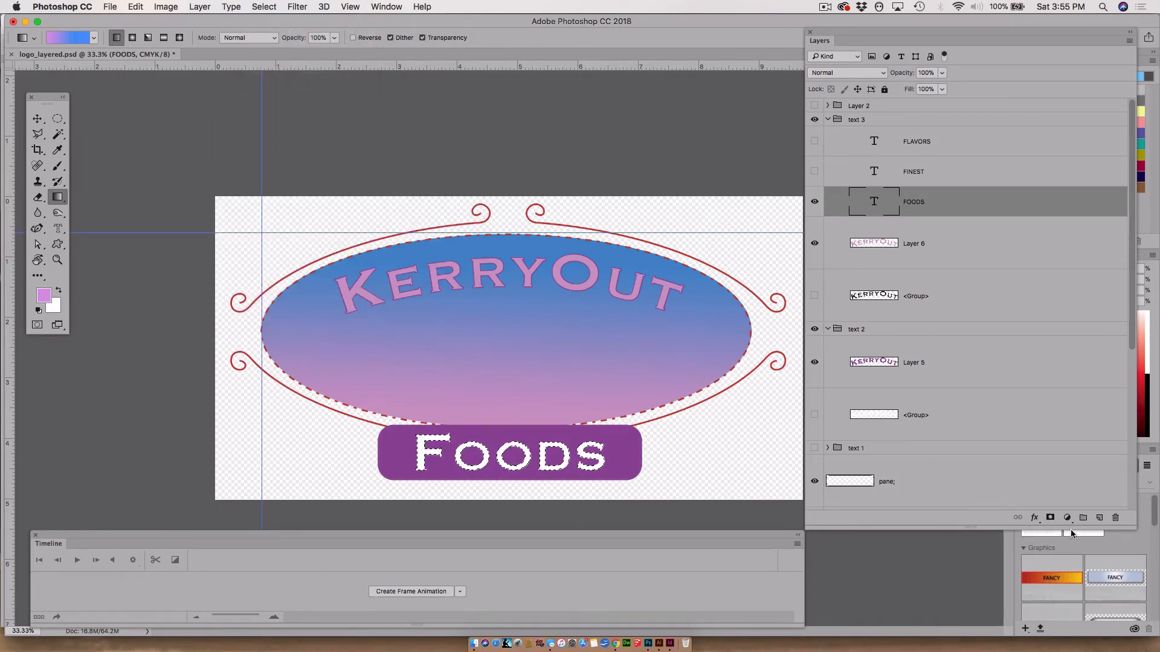
click(814, 202)
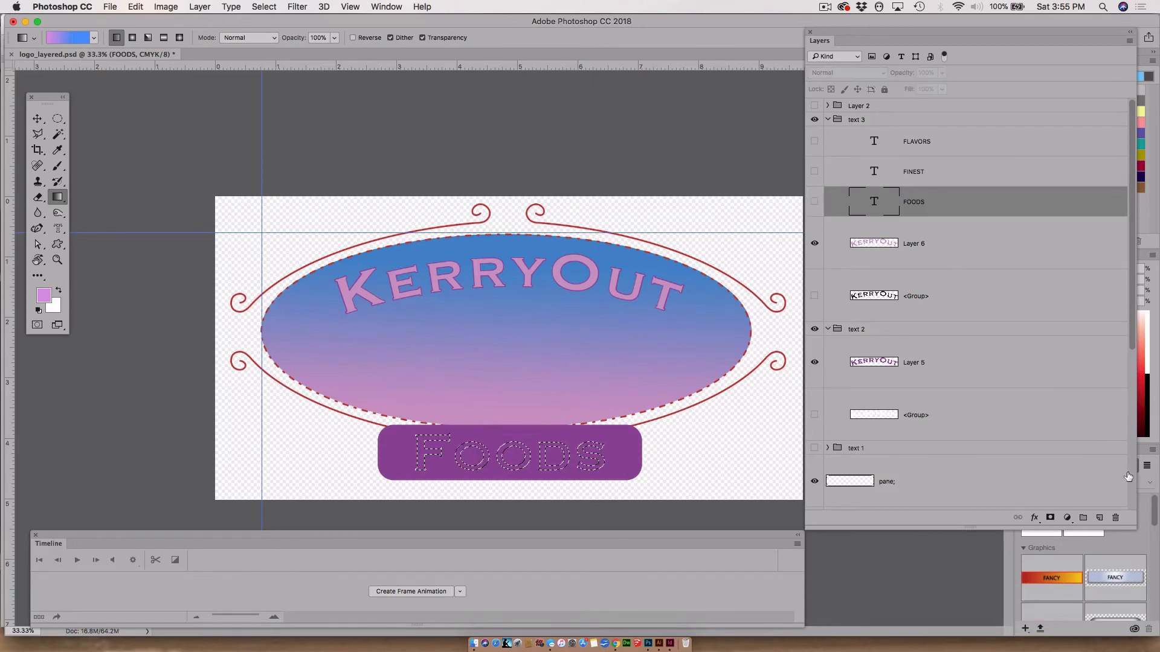
Add a new layer above the FOODS text, fill the lettering selection with the light purple foreground color and deselect
click(1099, 517)
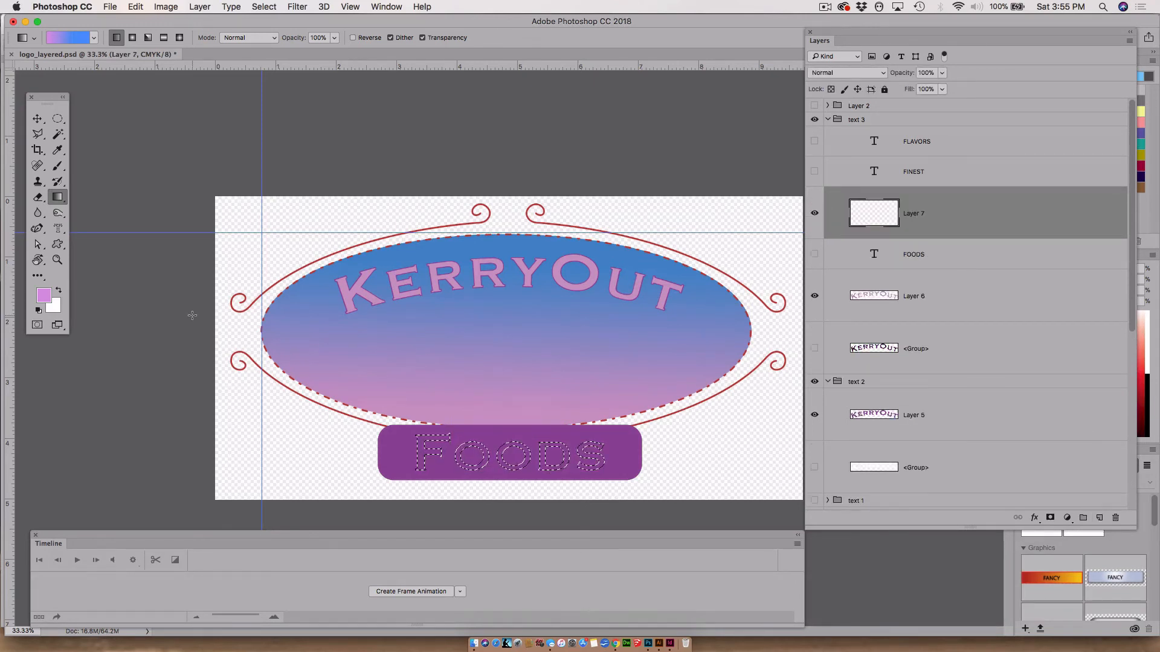
key(alt+BackSpace)
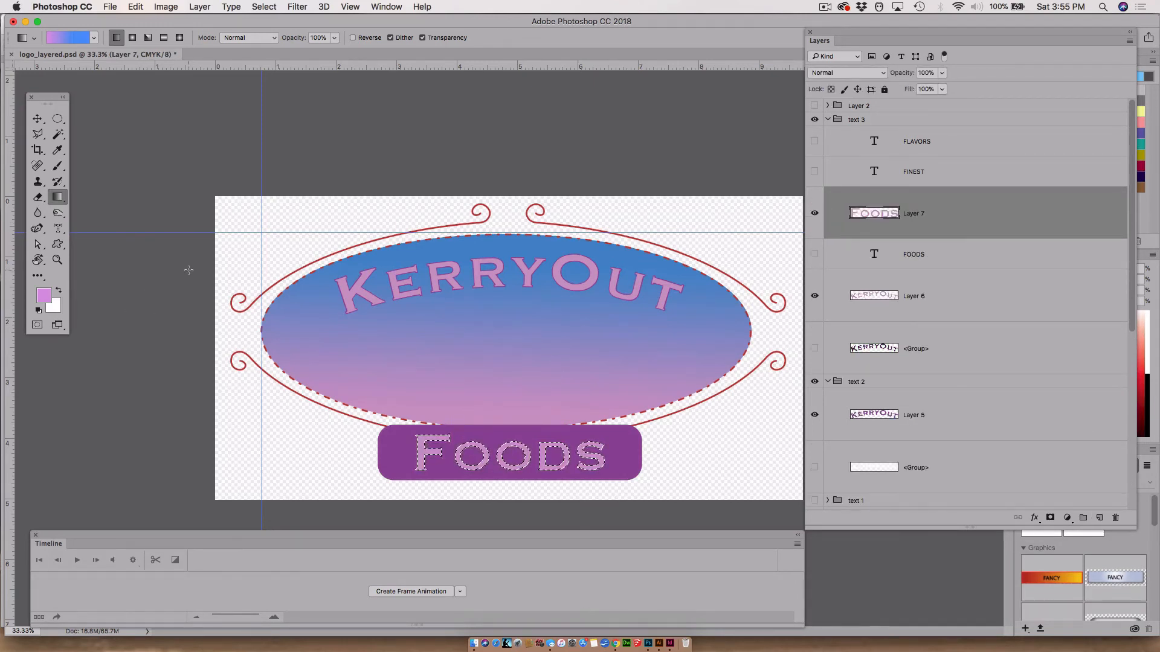
key(super+d)
Show the FINEST and FLAVORS text layers in the text 3 group and merge them into one layer
click(815, 172)
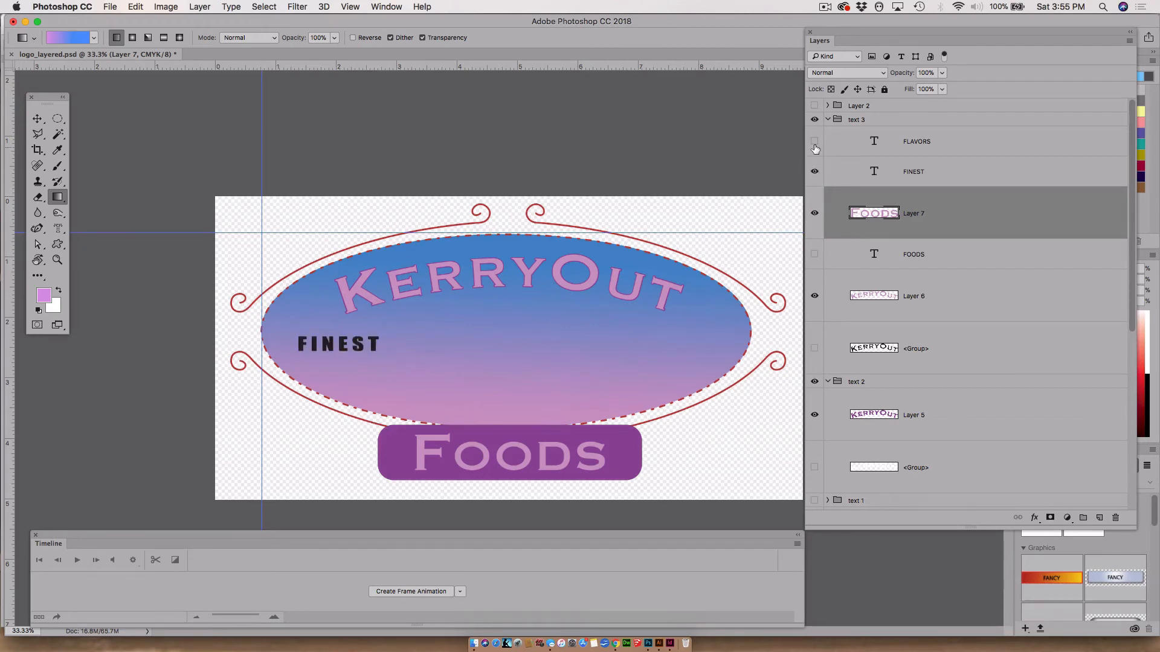
click(814, 141)
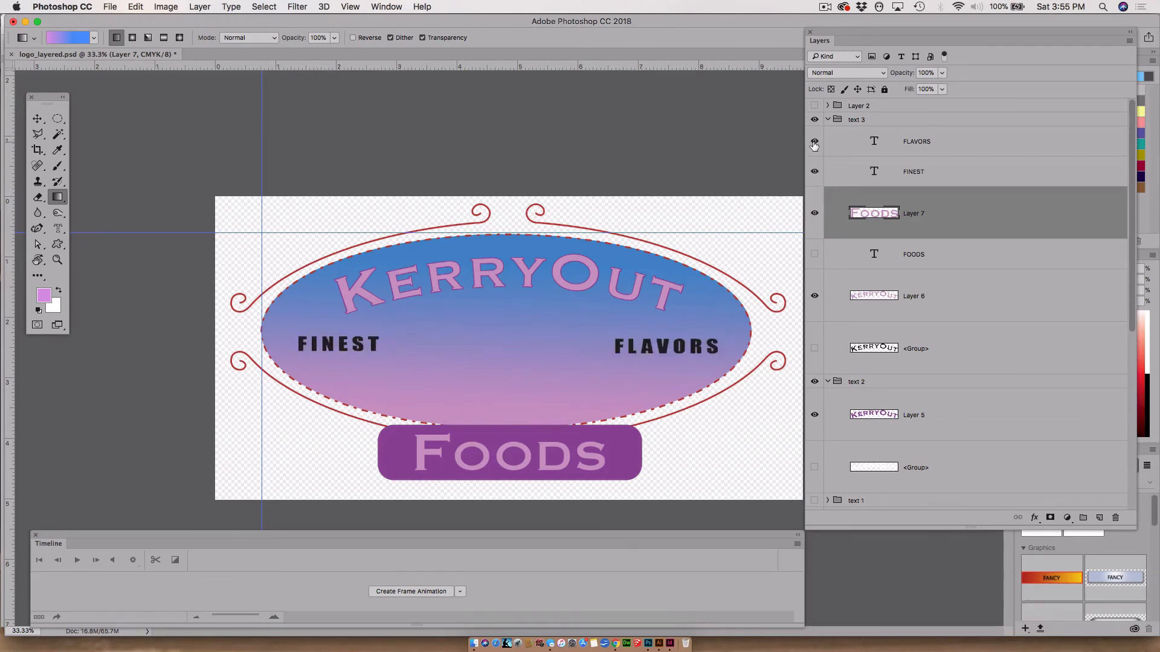
click(941, 169)
click(936, 148)
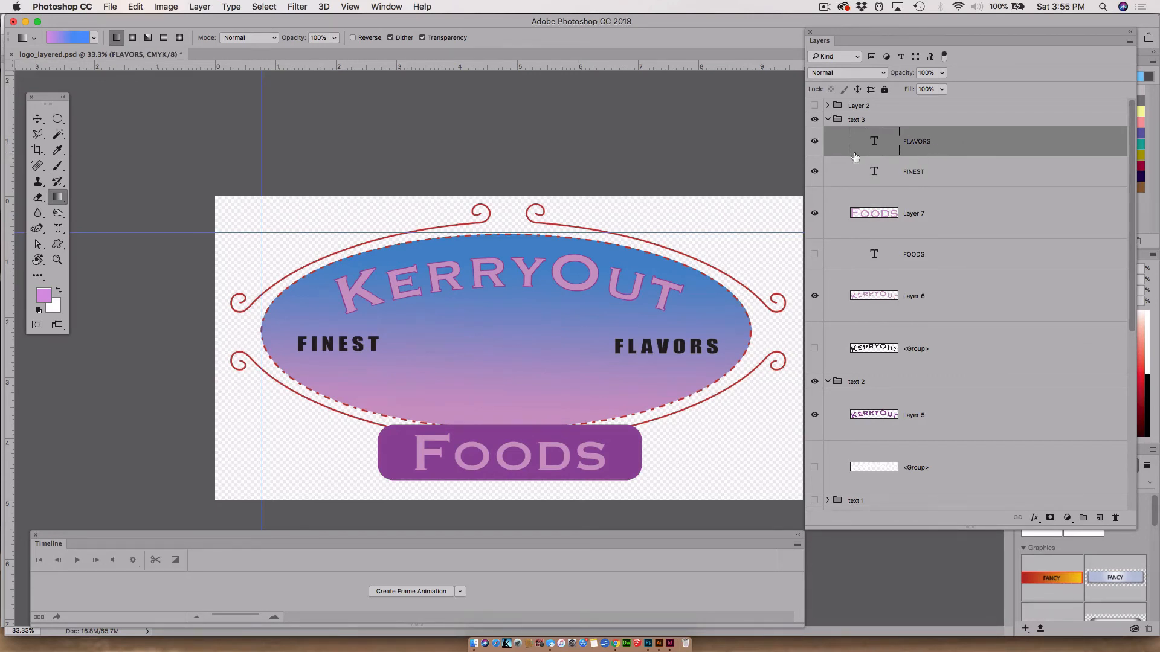
click(816, 145)
click(815, 144)
shift+click(936, 171)
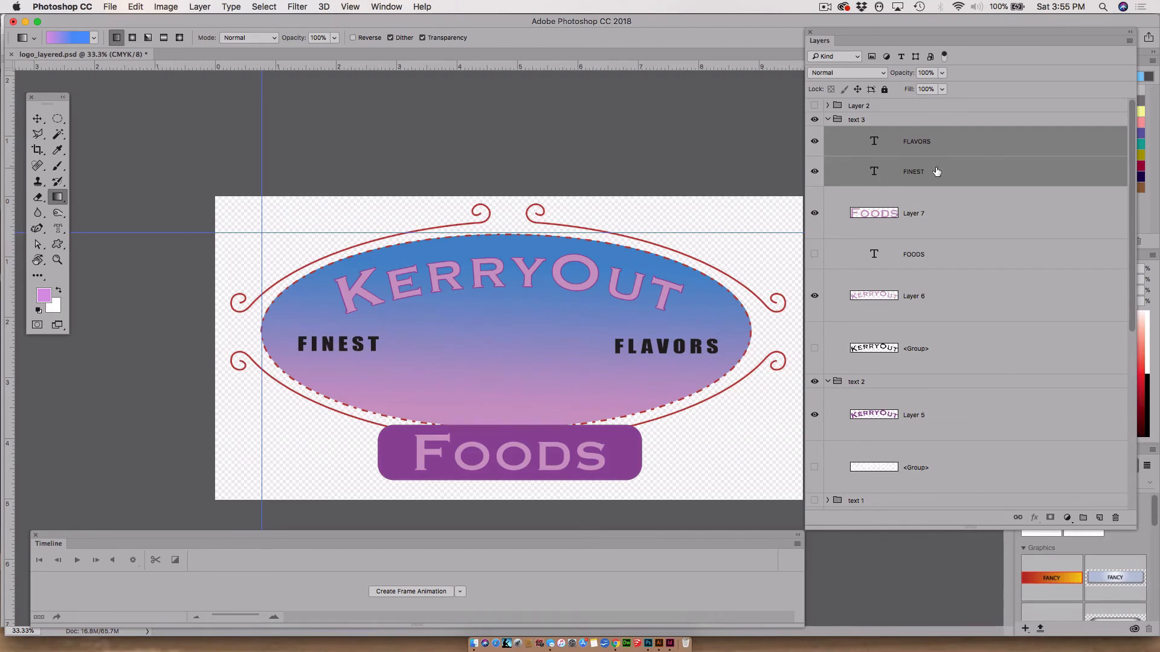
key(super+e)
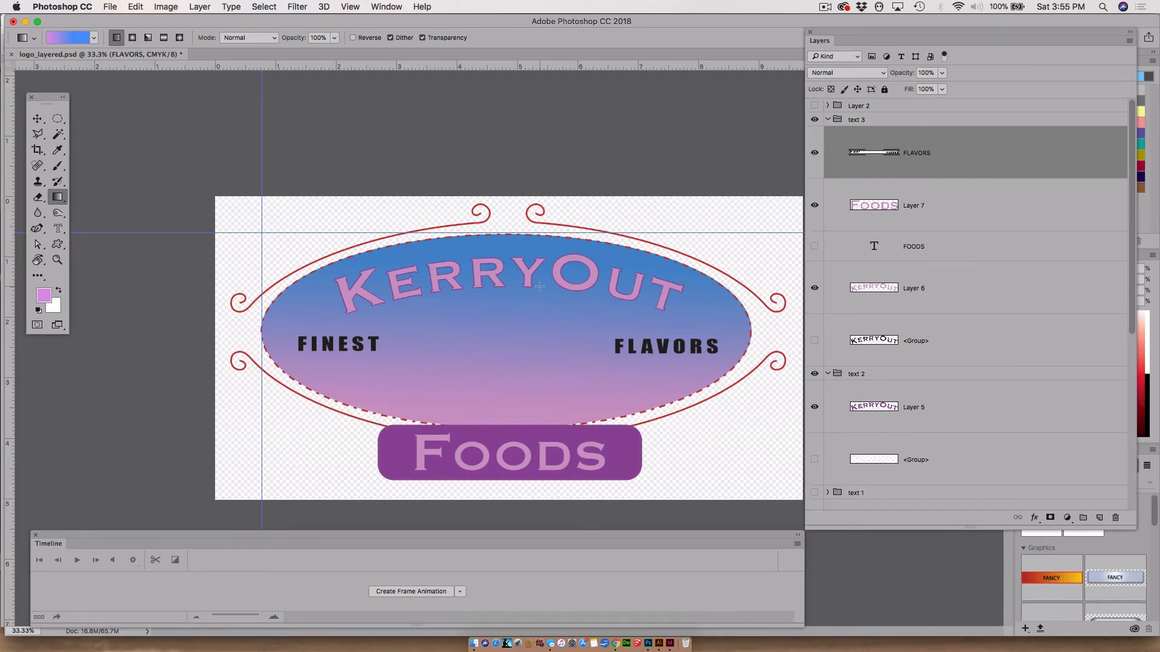
Load the merged FINEST and FLAVORS layer's transparency as a selection and hide that layer
click(265, 7)
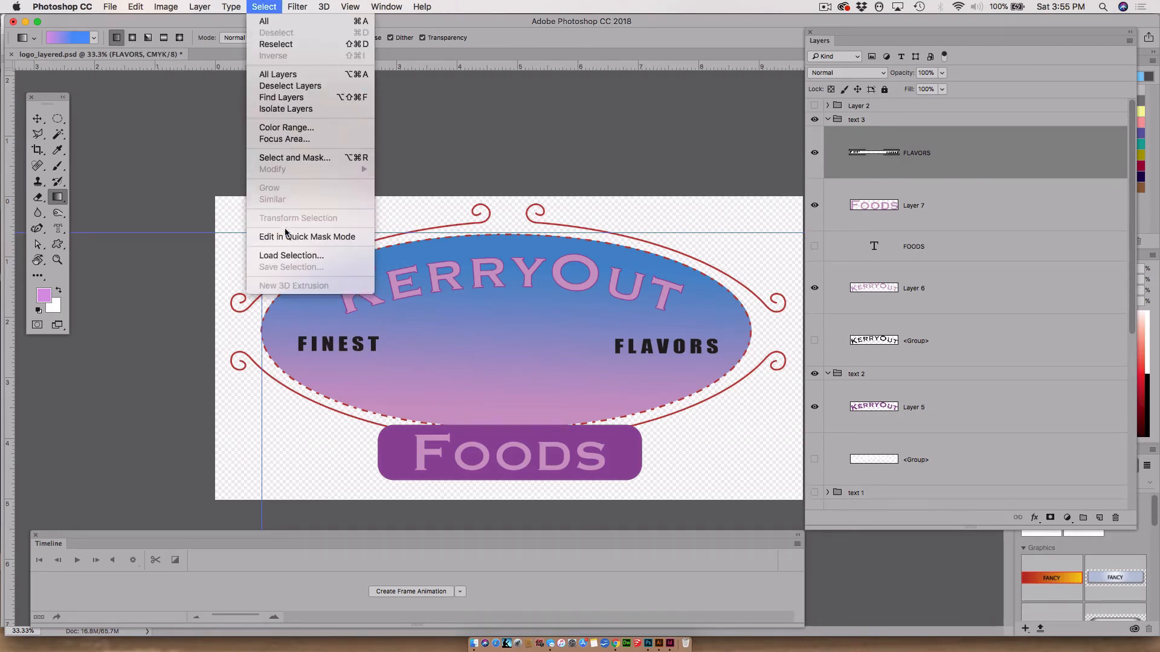
click(284, 255)
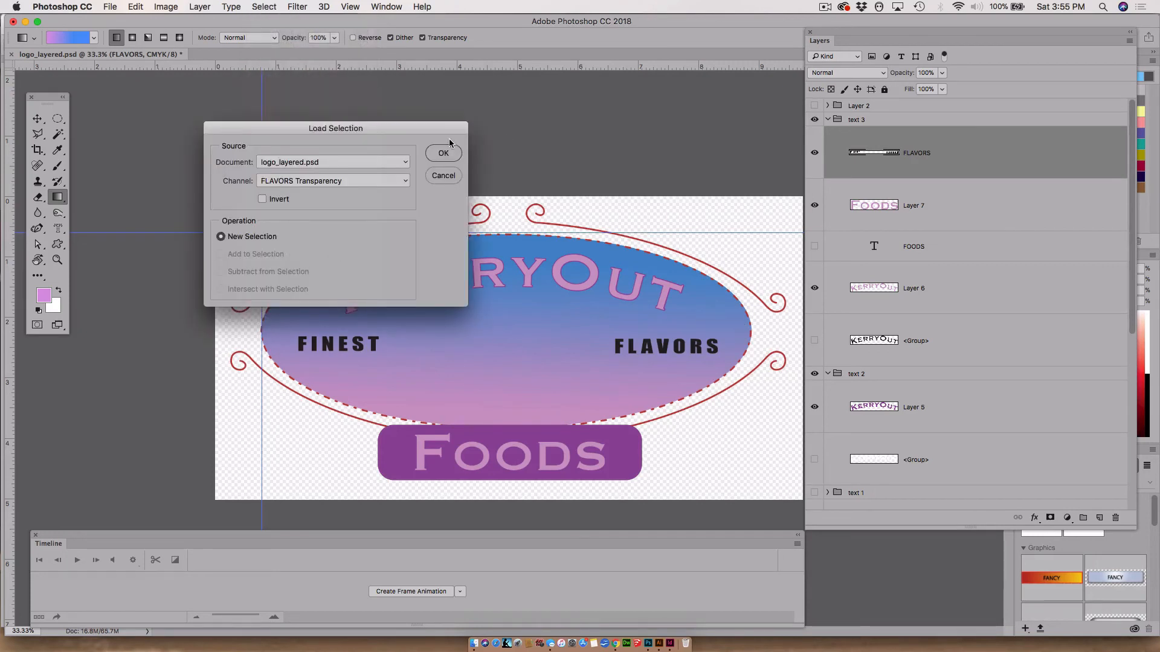
click(446, 152)
click(815, 153)
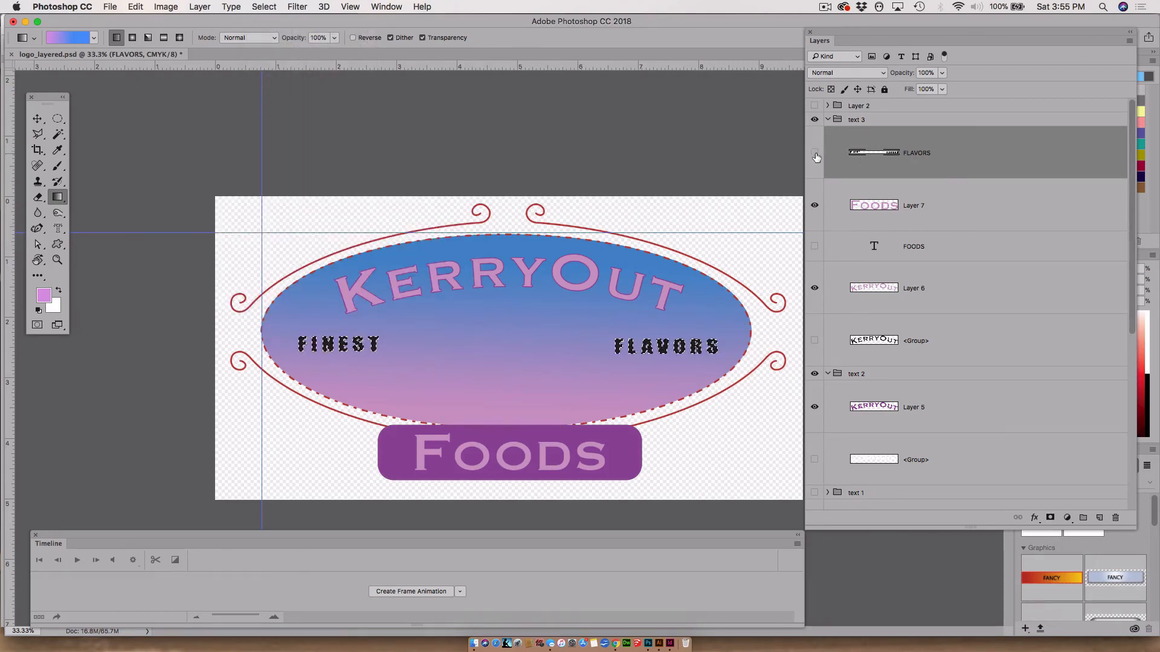
Add a new layer, make white the foreground color, fill the FINEST and FLAVORS selection with it and deselect
click(1100, 518)
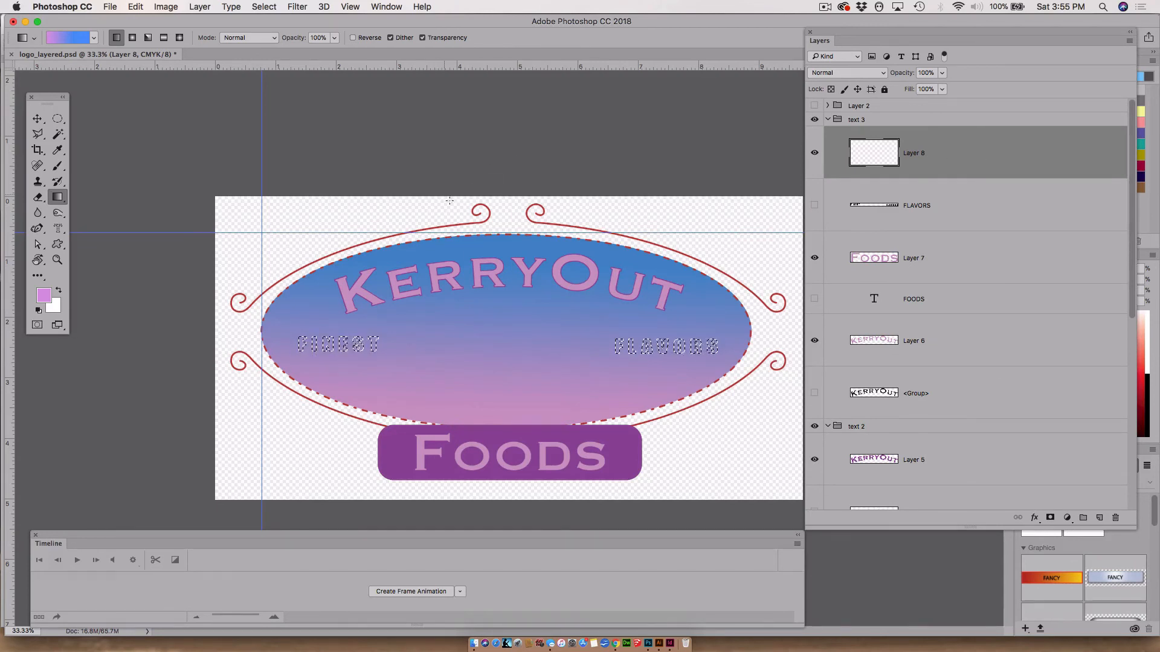
key(i)
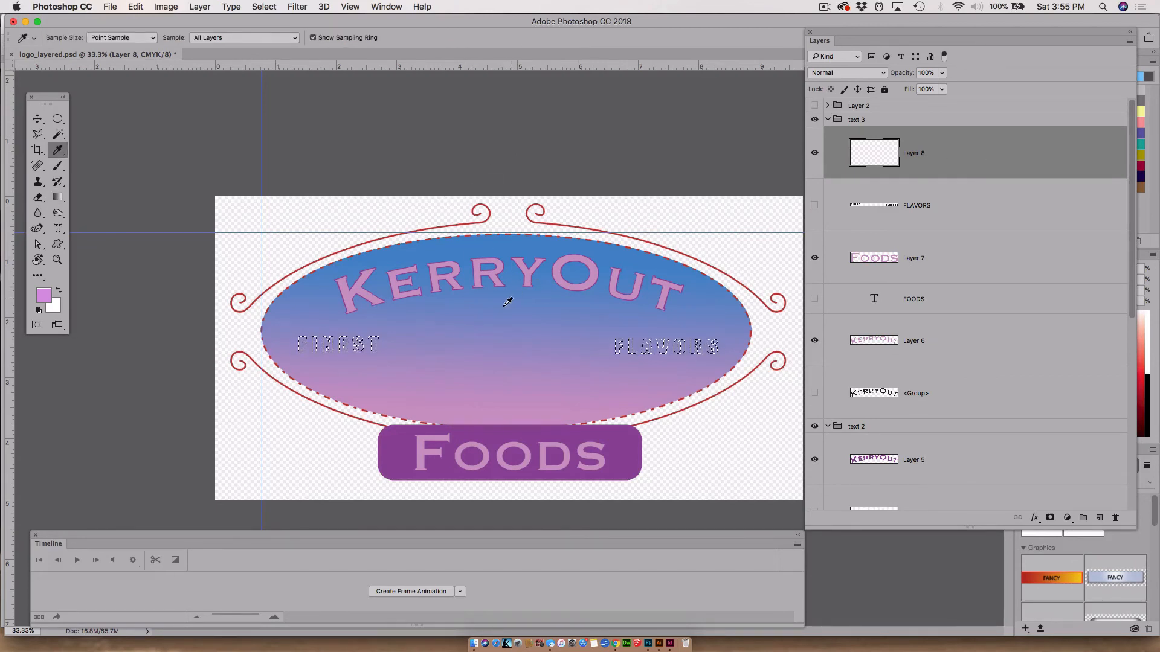
click(58, 291)
key(alt+BackSpace)
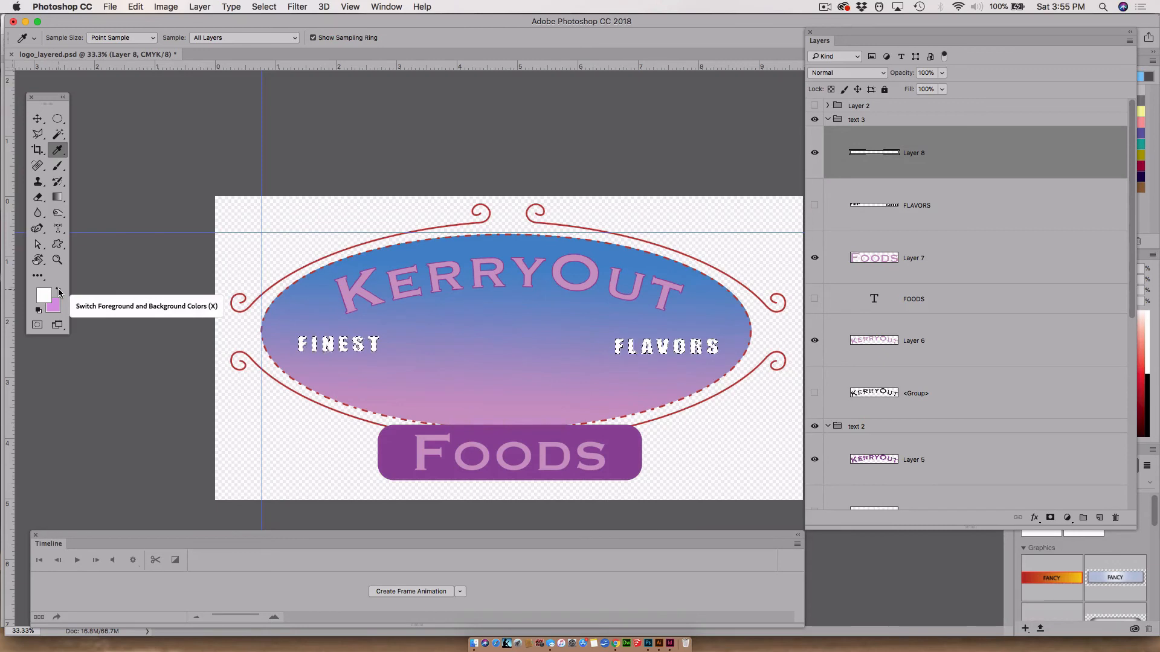
key(super+d)
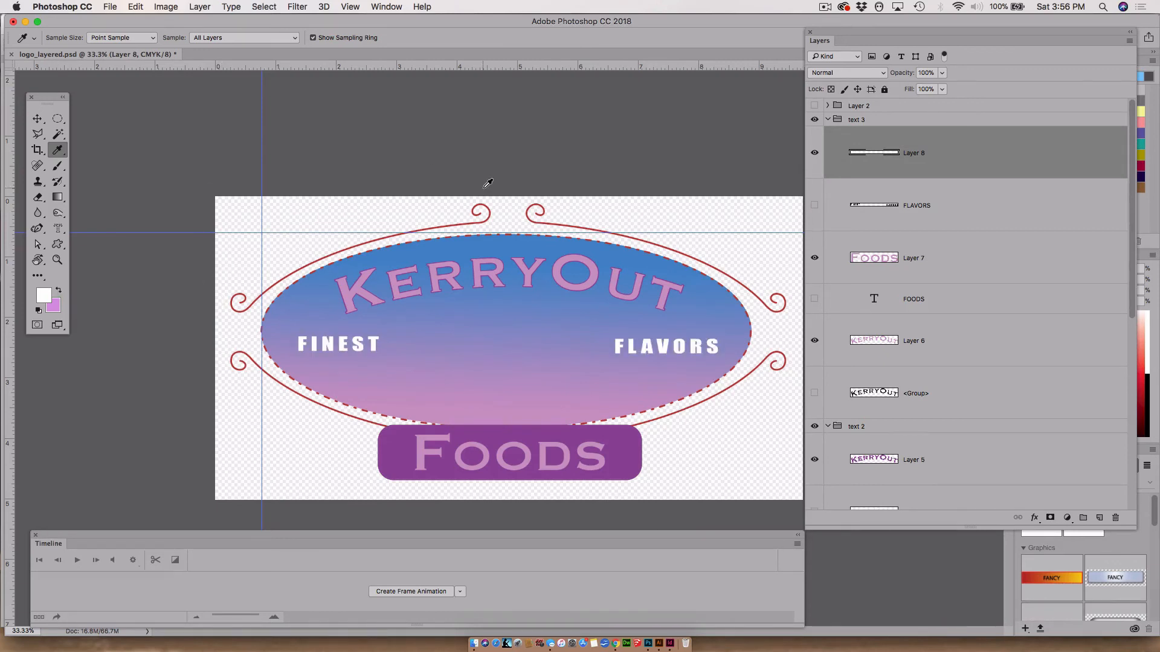
Show and expand the Layer 2 group, duplicate its bird layer and hide the original bird
click(814, 105)
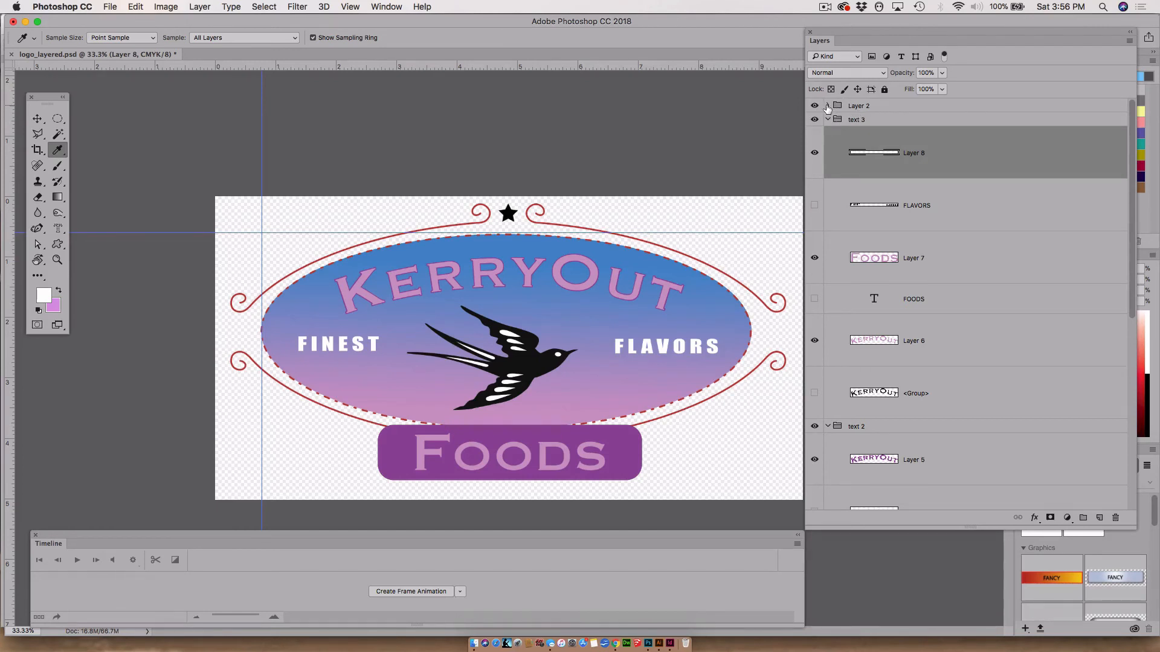
click(828, 106)
click(920, 199)
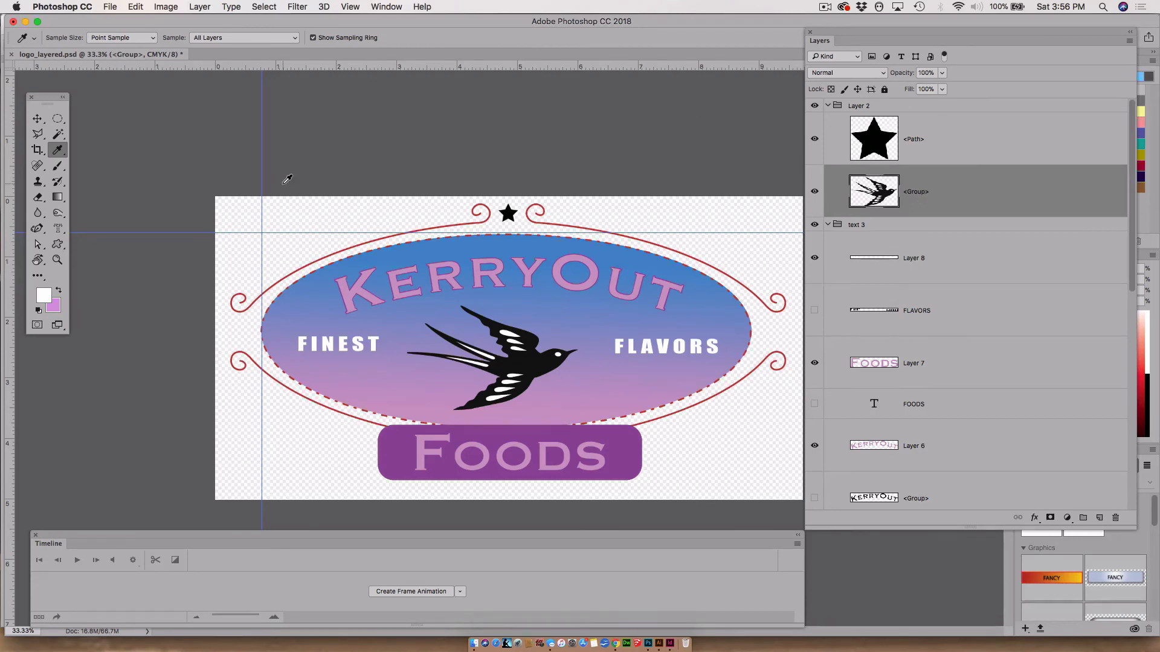
drag(965, 207, 1100, 517)
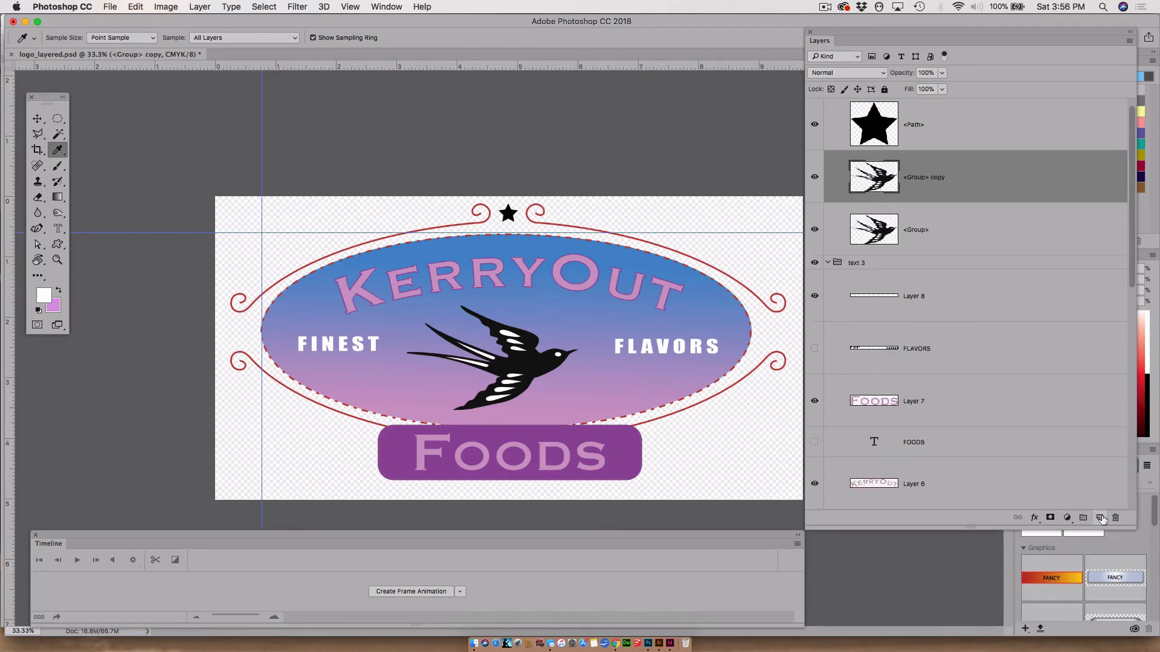
click(814, 229)
Lighten the black in the bird copy with Levels by raising the black output level to 115
key(super+l)
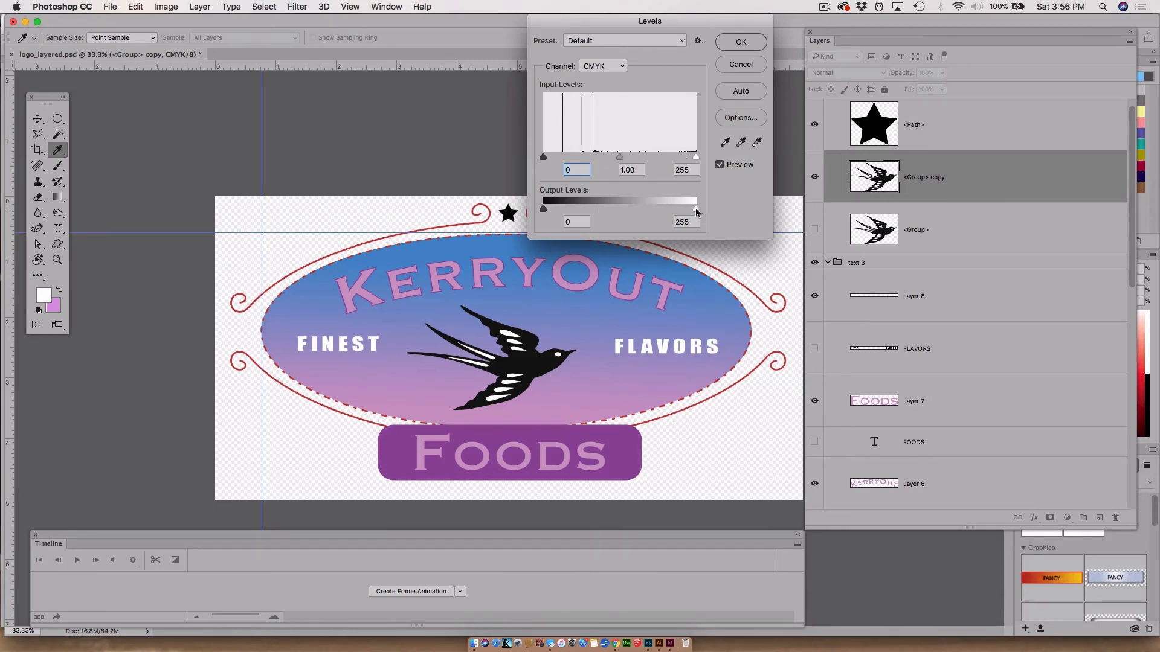
drag(543, 210, 613, 216)
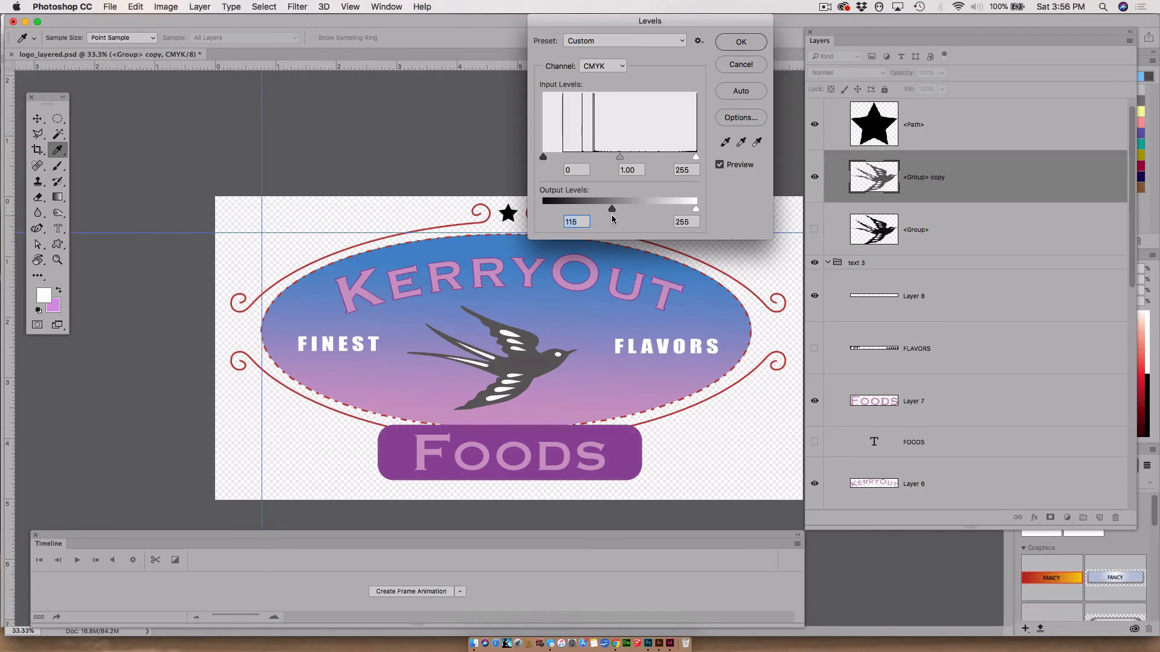
click(741, 43)
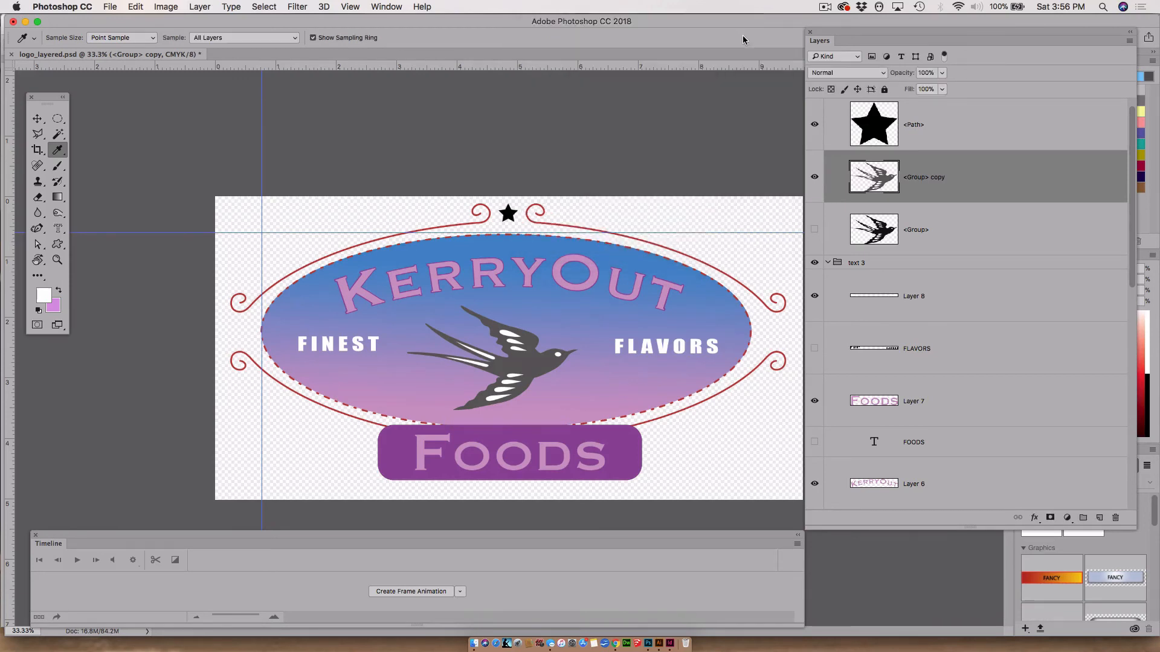
Colorize the bird copy with Hue/Saturation, using hue 295 and saturation 84
key(super+u)
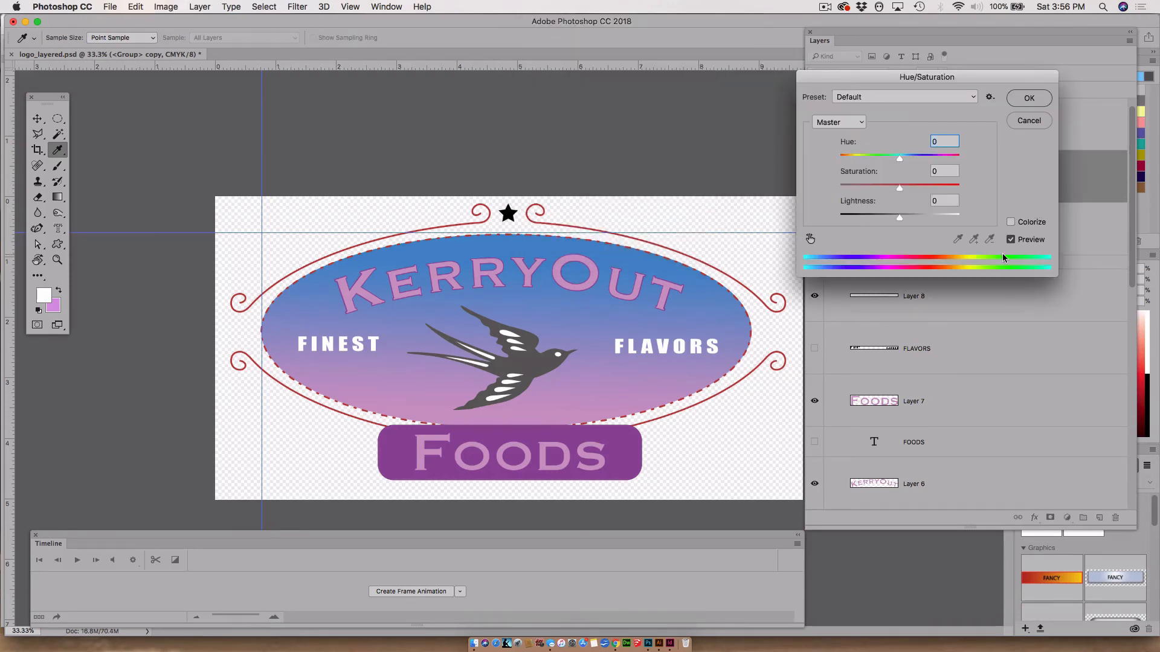
click(1009, 223)
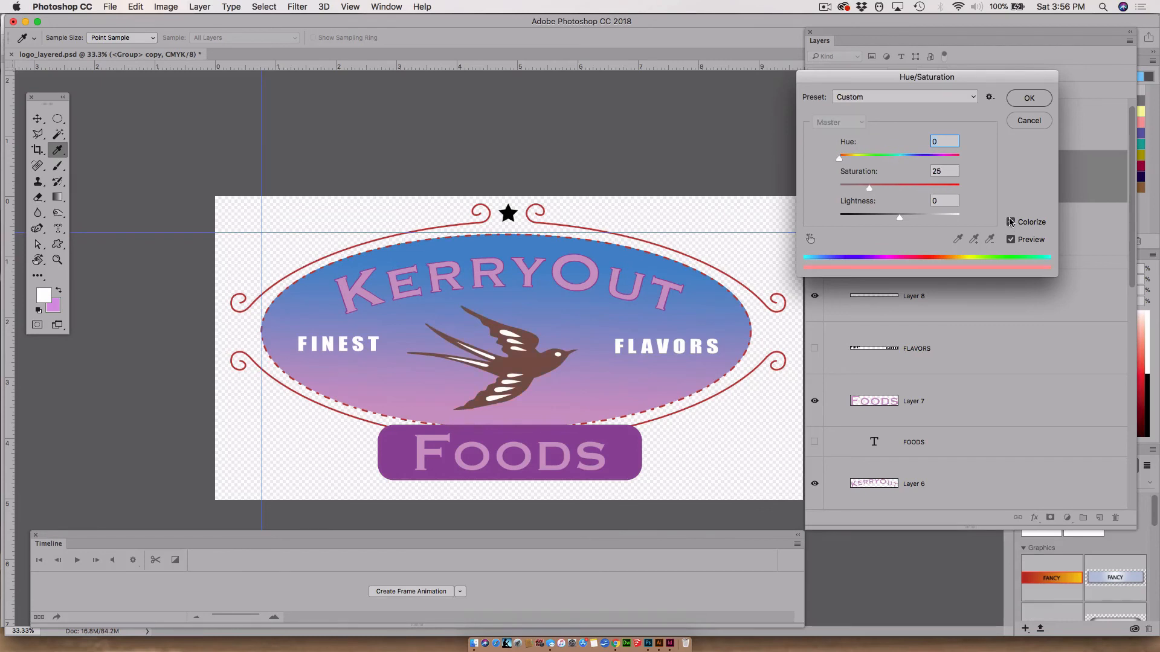
drag(914, 191, 939, 163)
click(900, 156)
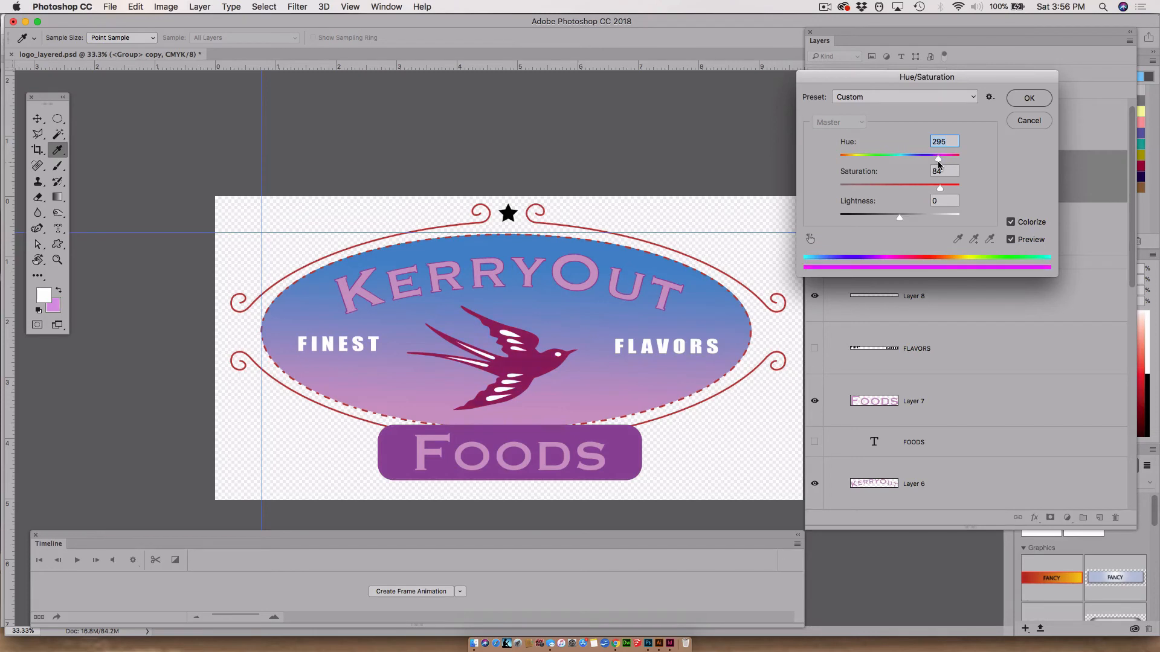
click(1030, 97)
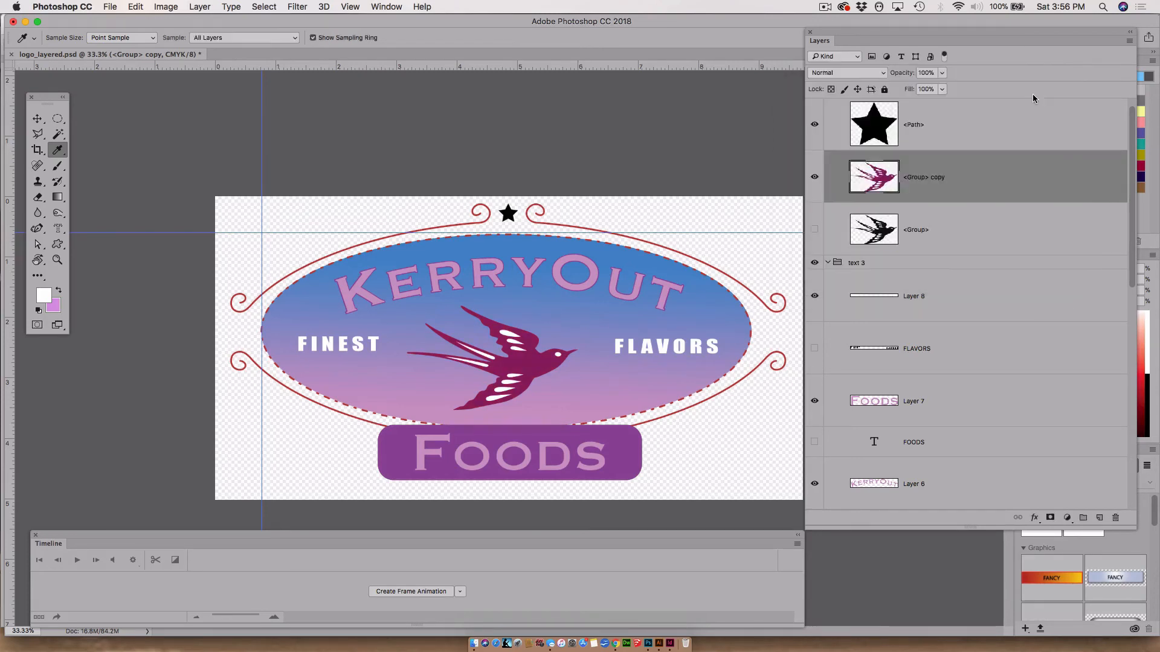
Load the star layer's transparency as a selection and hide the black star
click(813, 124)
click(813, 125)
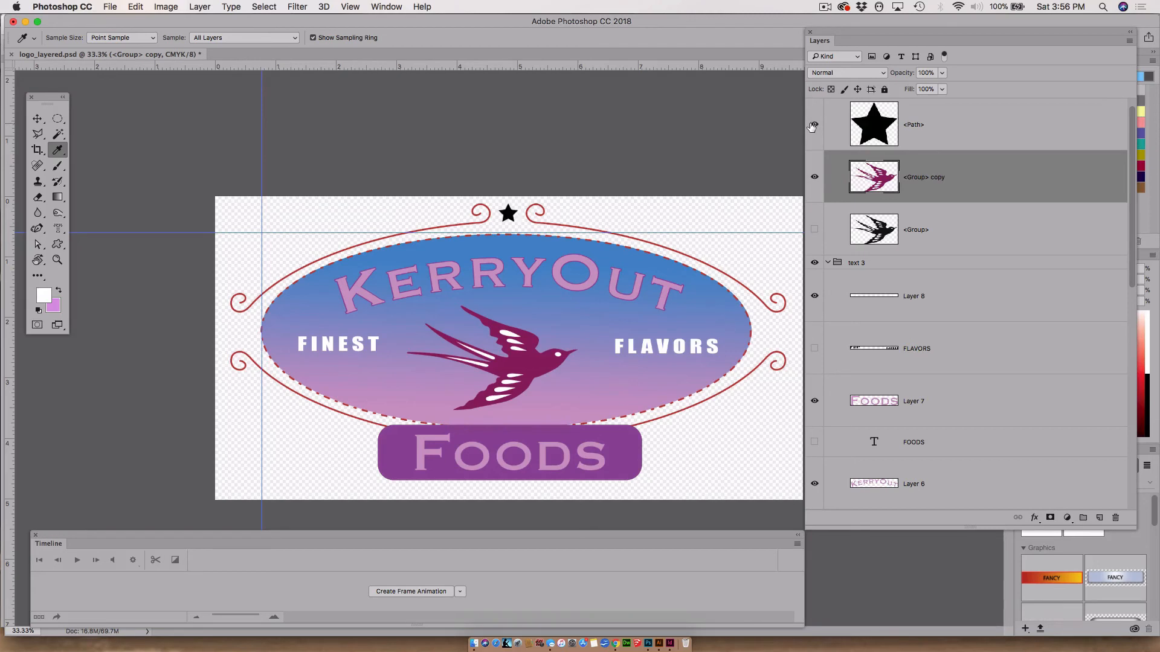
click(971, 125)
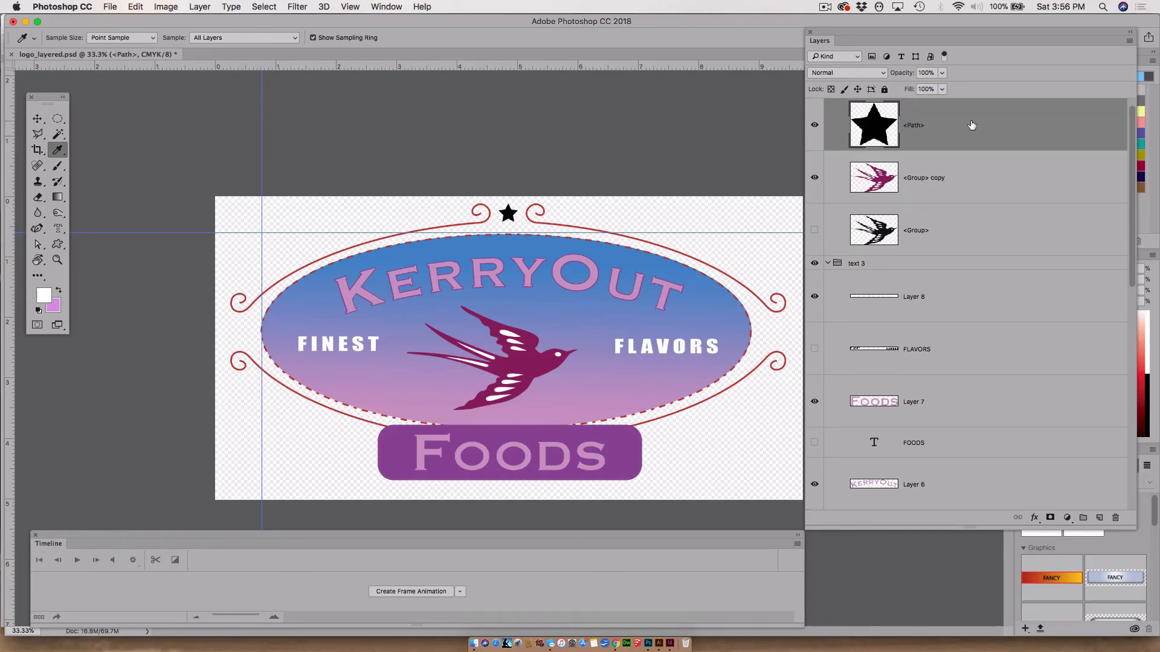
right_click(971, 124)
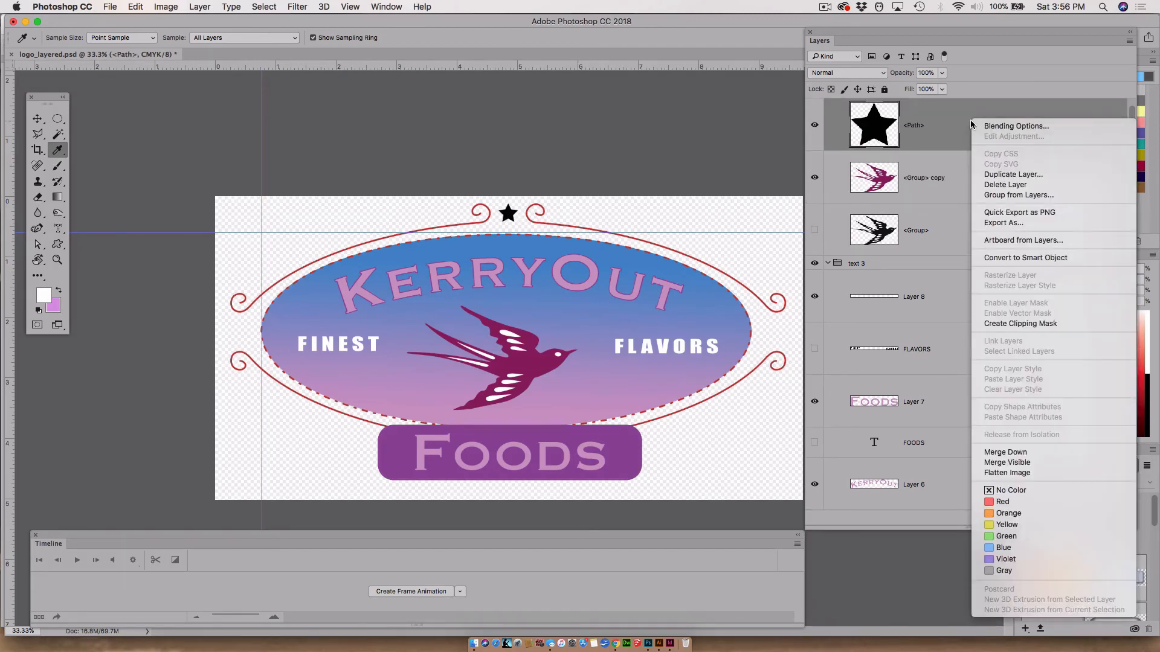
click(929, 119)
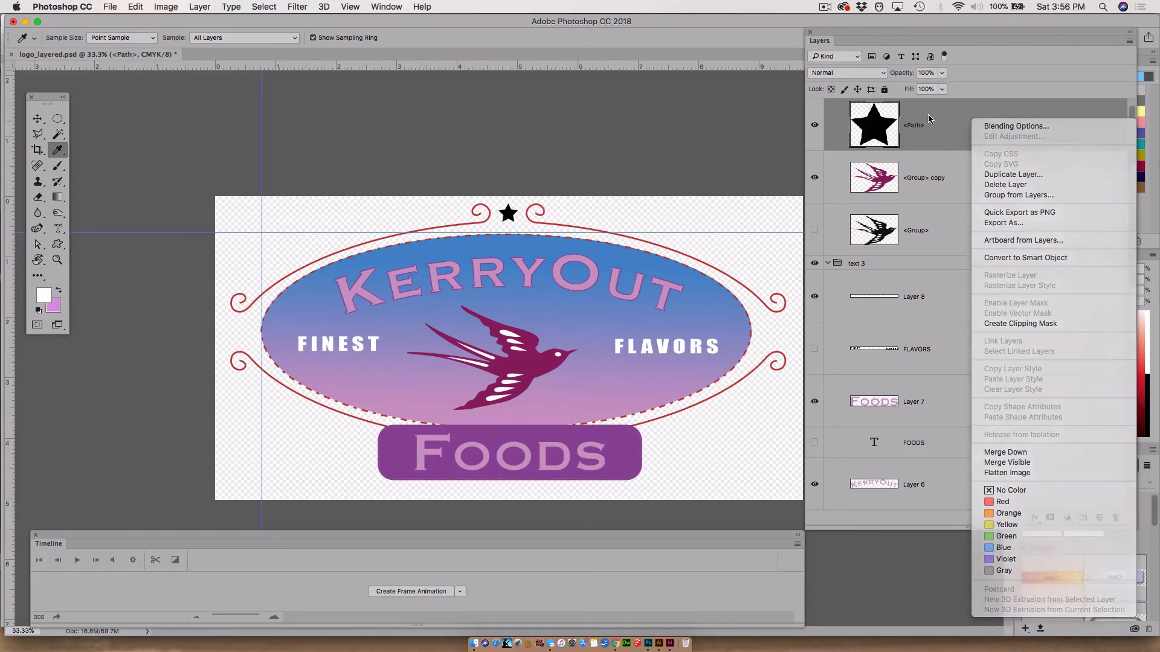
click(265, 7)
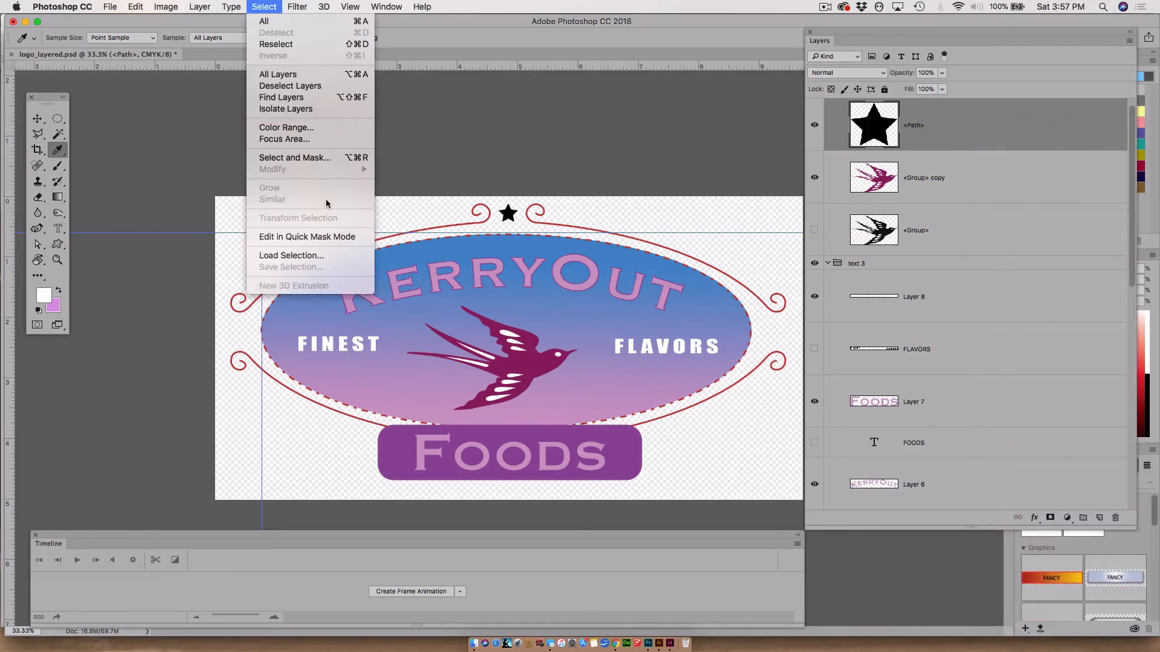
click(300, 255)
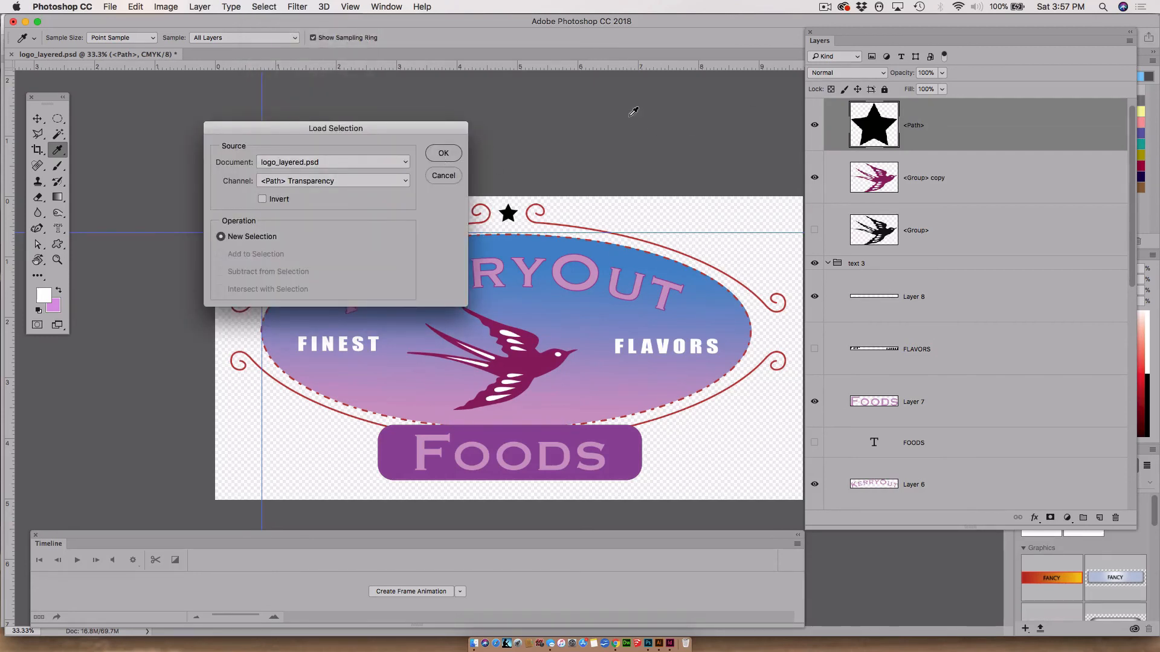
click(443, 153)
click(815, 124)
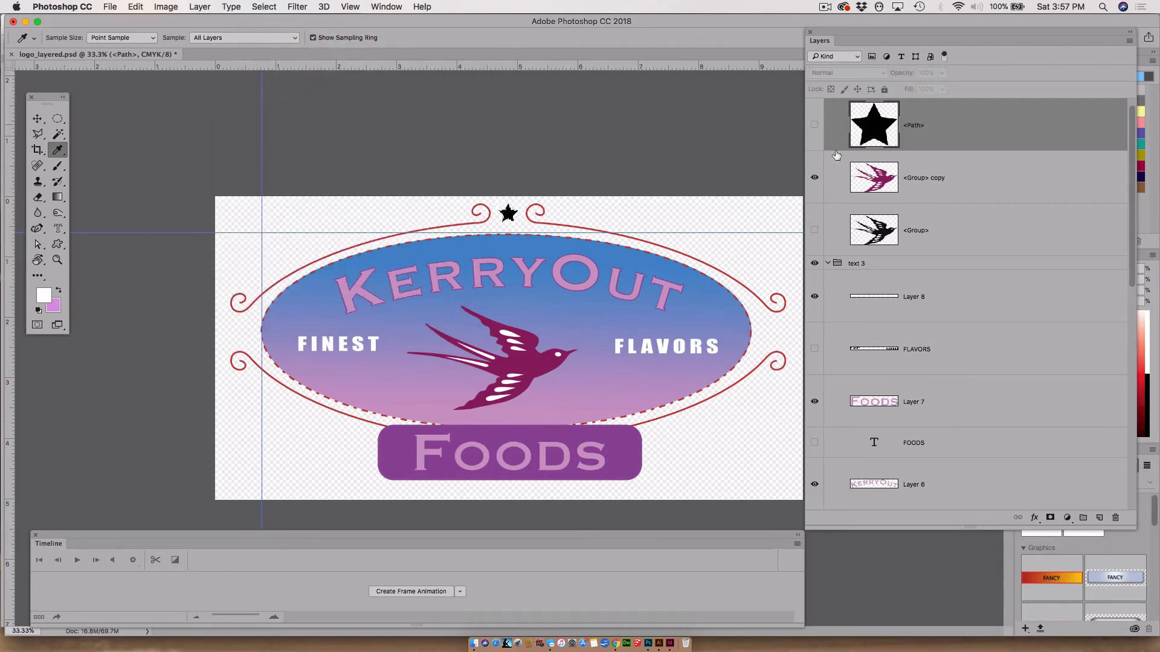
Add a new layer, sample the purple of the Foods panel, fill the star selection with it and deselect
click(1100, 518)
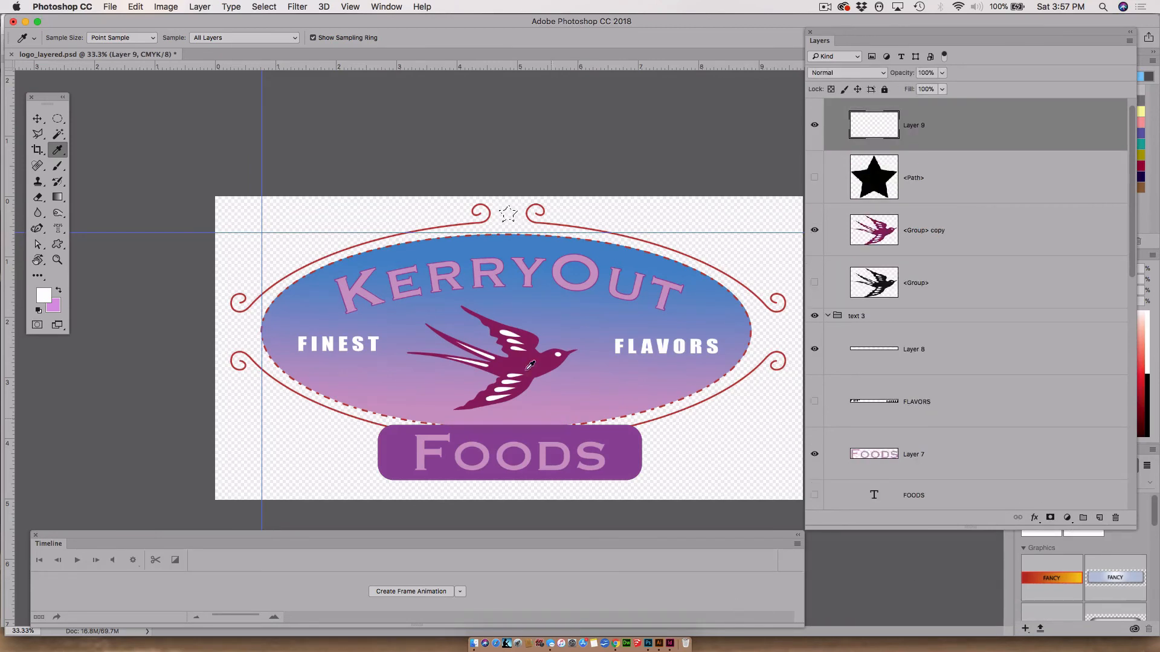
click(631, 447)
key(alt+BackSpace)
key(super+d)
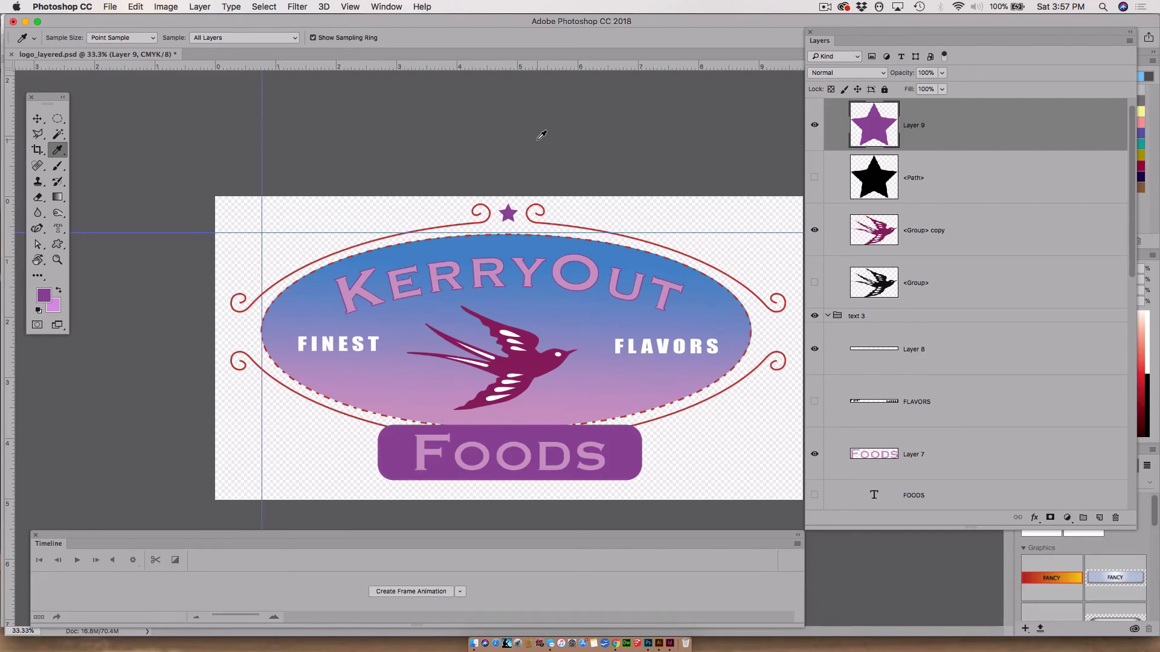
Duplicate Layer 4, the blue-to-pink gradient oval
scroll(902, 357, down, 15)
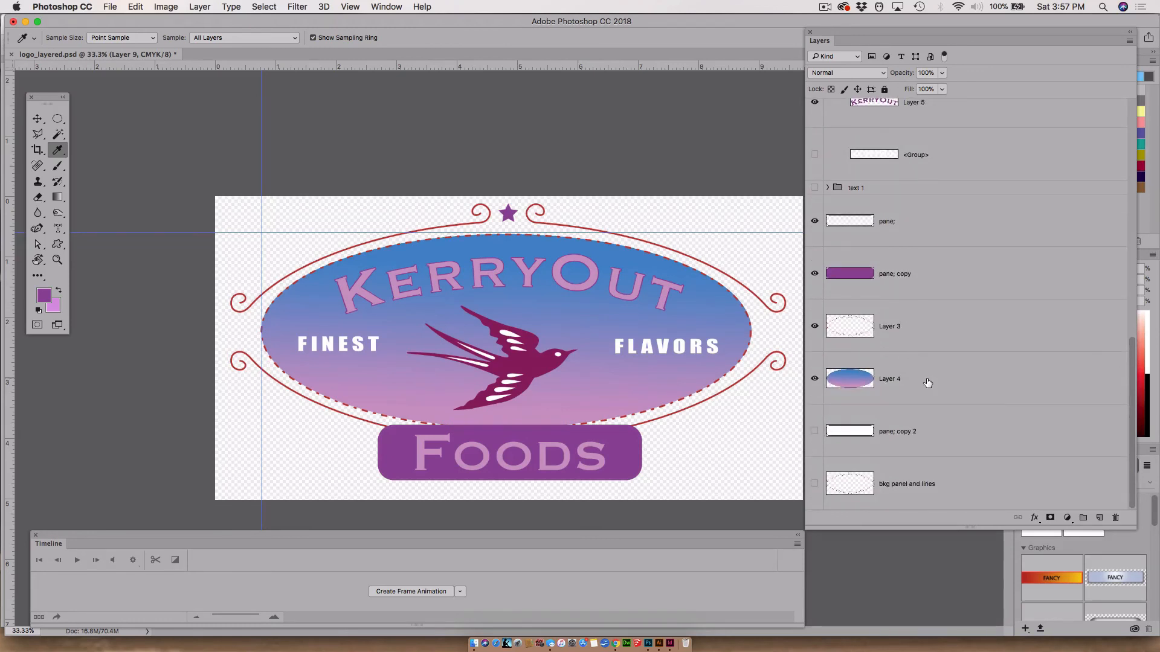
drag(928, 383, 1103, 519)
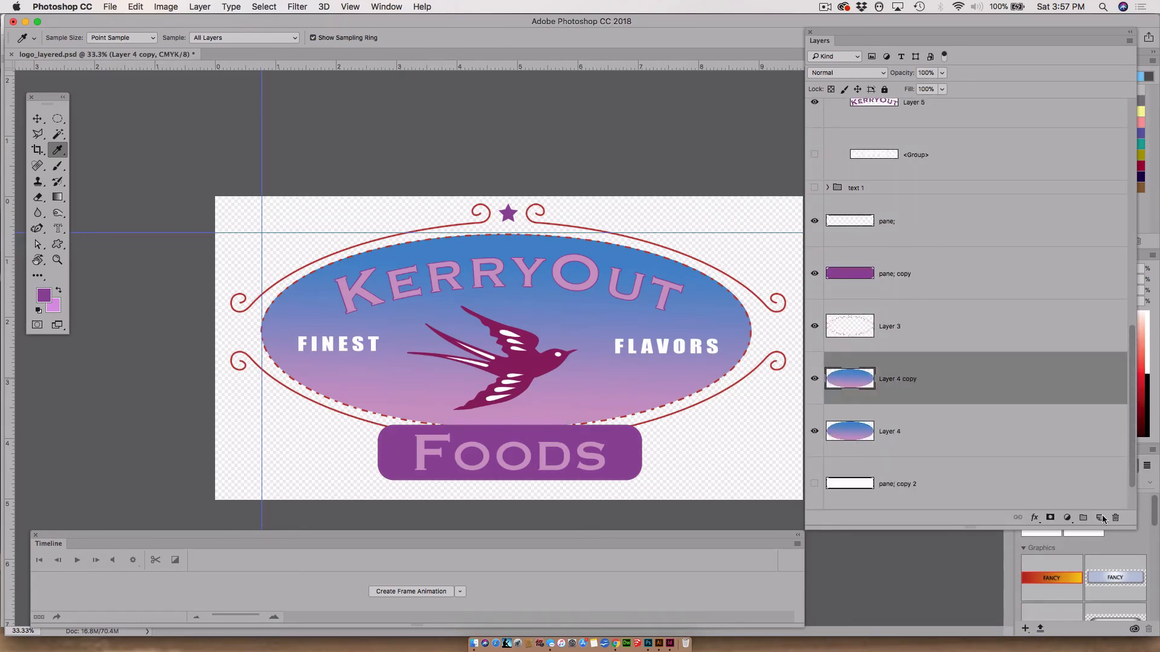
Hide Layer 4 and shift the hue of the Layer 4 copy oval to +42 with Hue/Saturation
click(814, 430)
key(super+l)
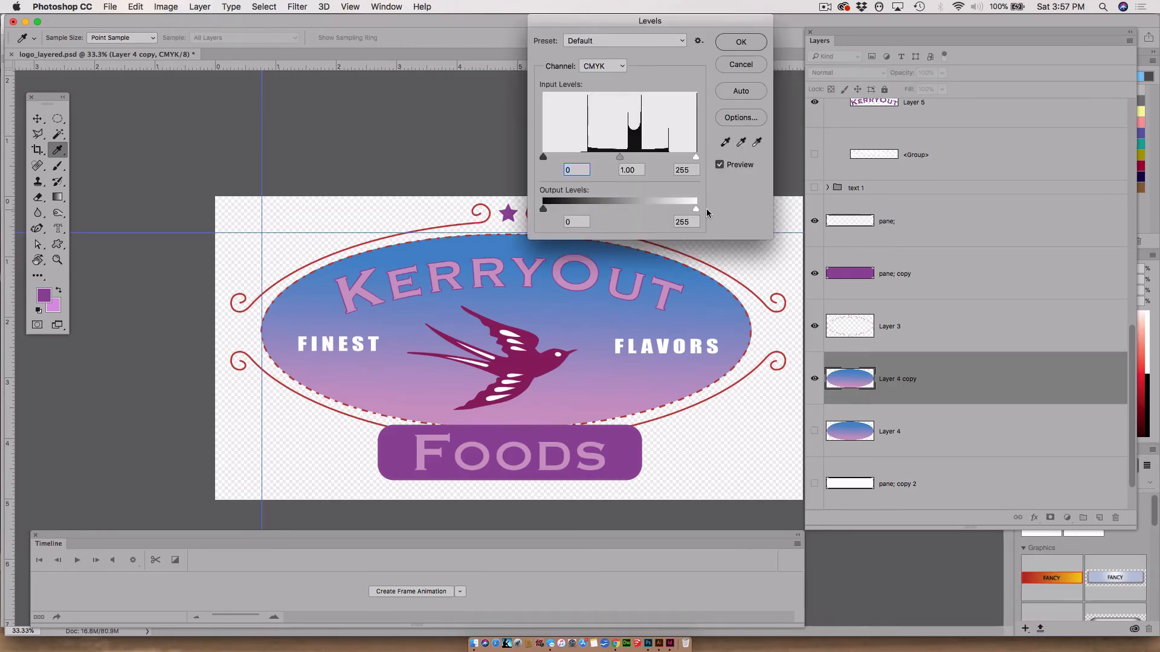
click(736, 65)
key(super+u)
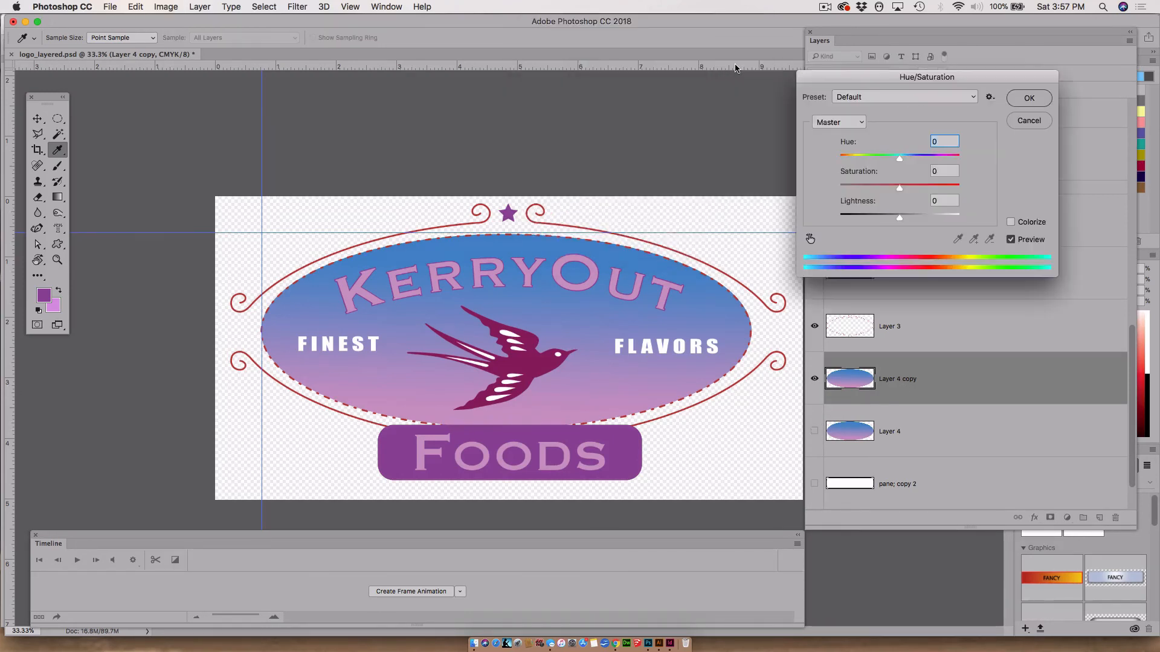
drag(913, 163, 926, 160)
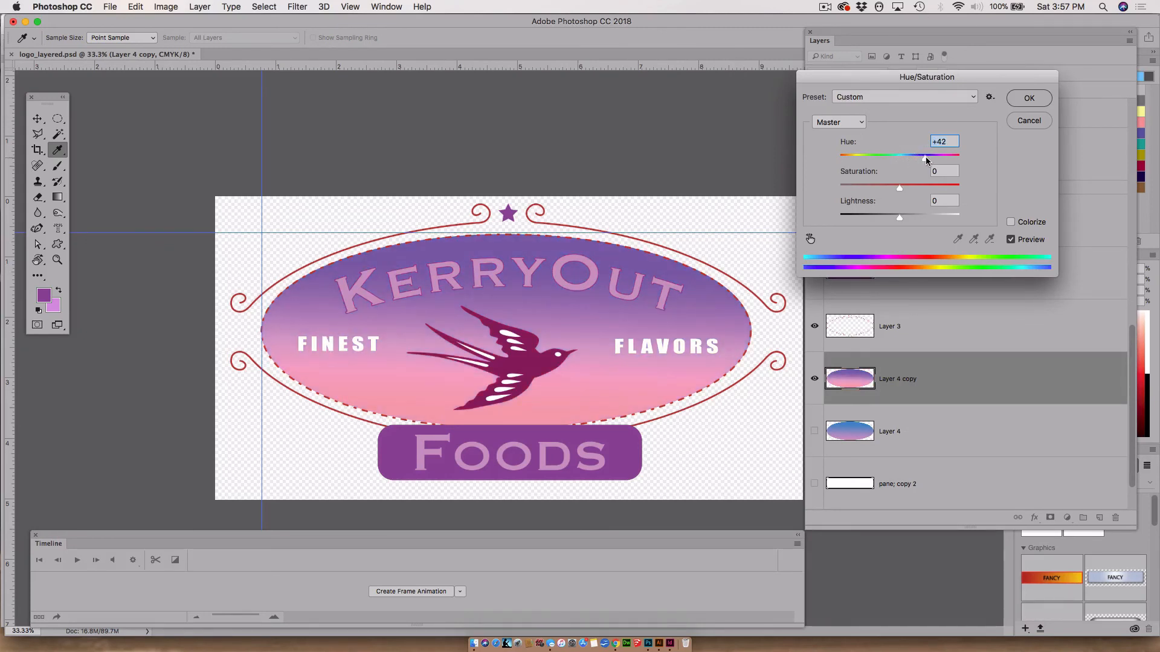
click(1024, 93)
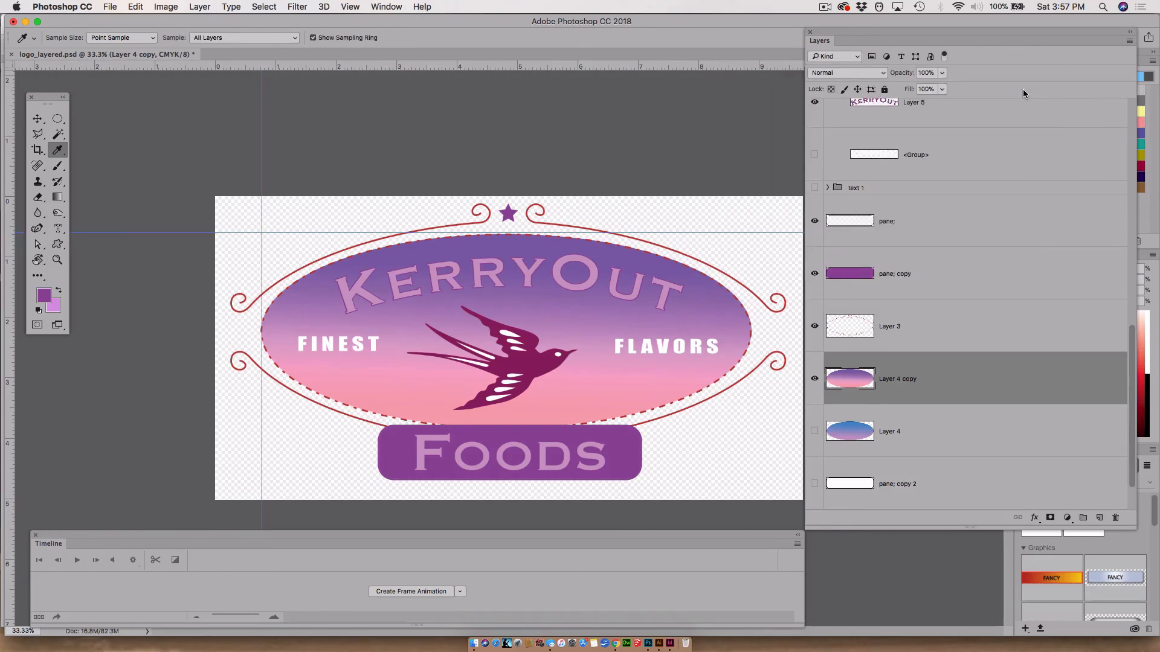
Create a layer comp named strawberry that records layer visibility
click(386, 6)
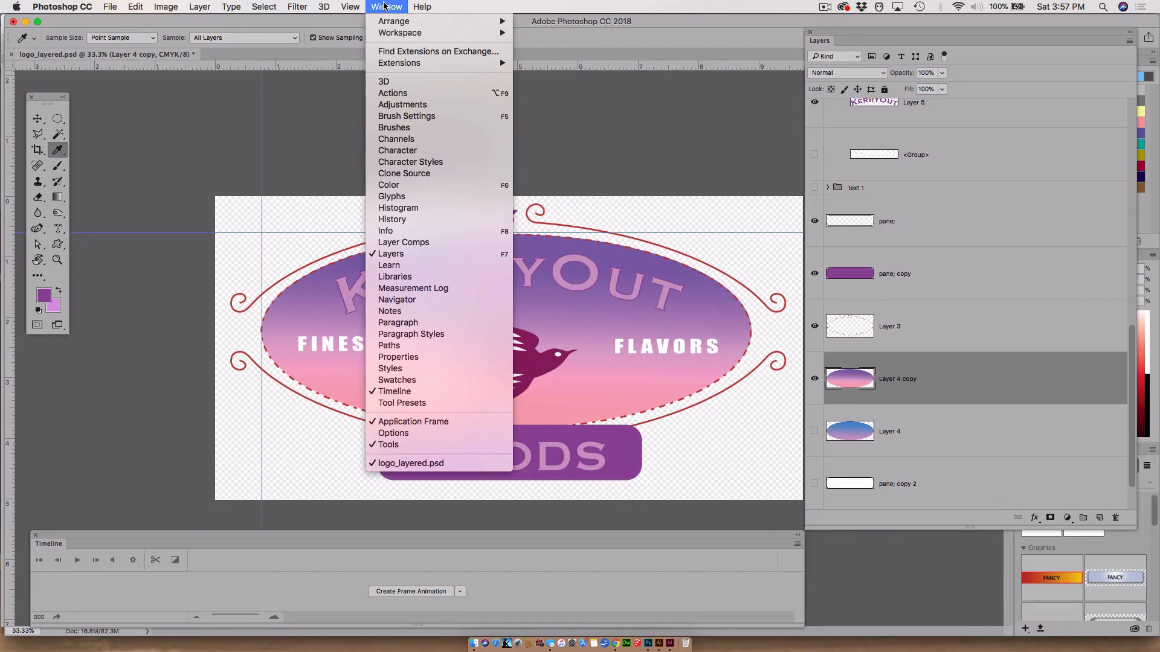
click(404, 243)
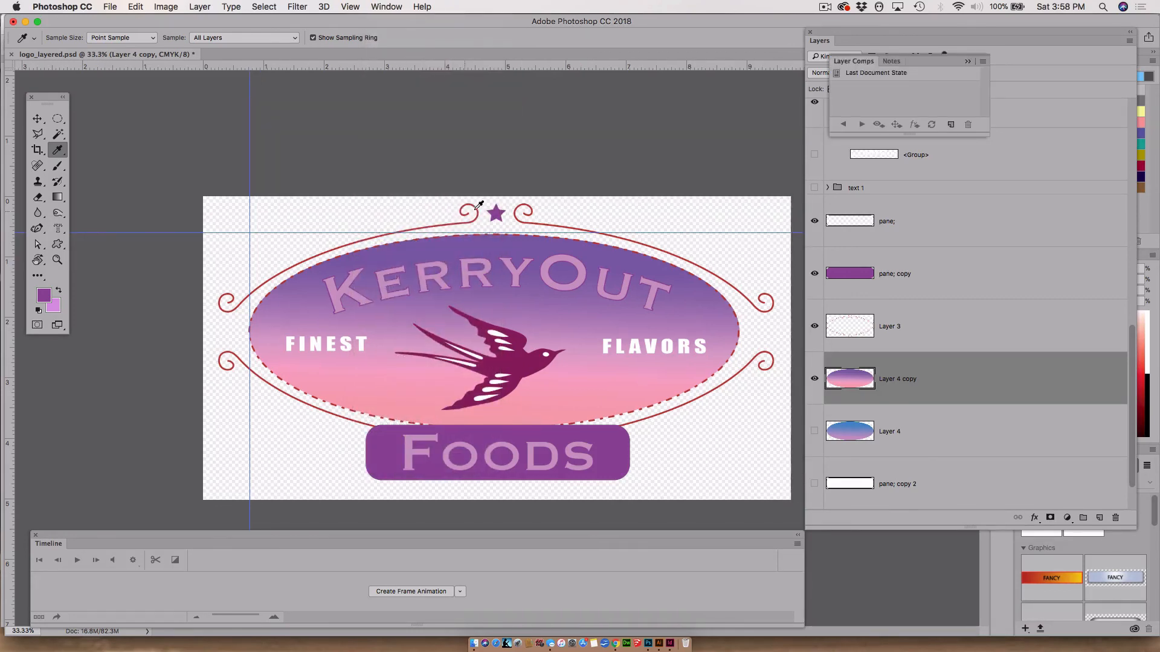
click(982, 62)
click(1006, 70)
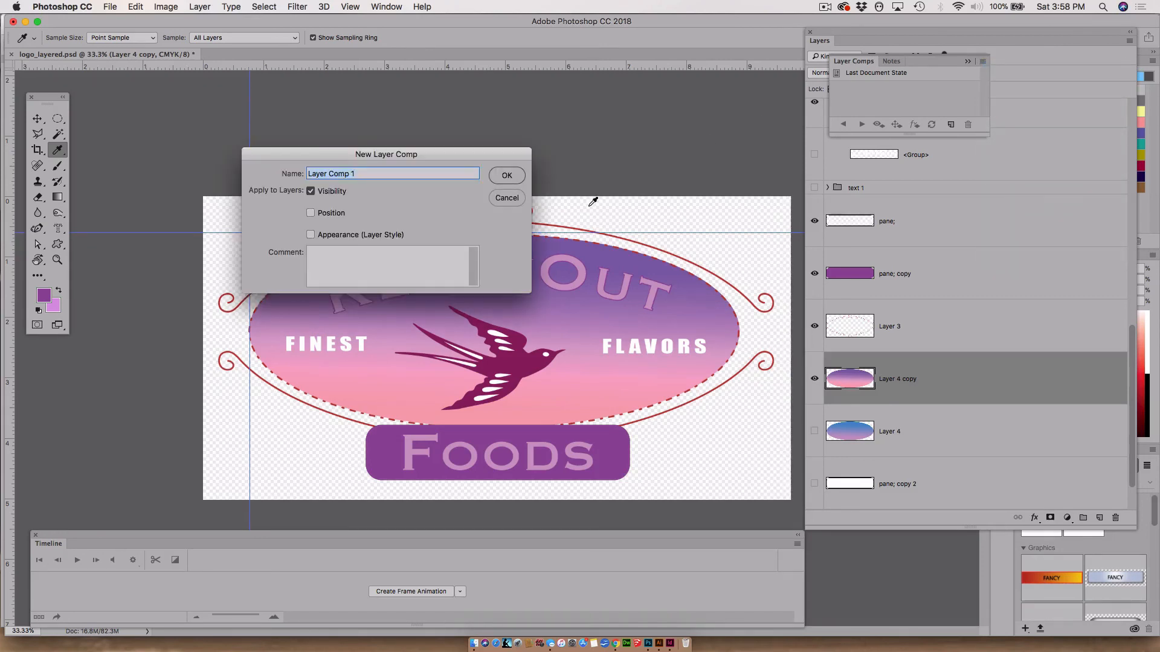
text(strawberry)
click(507, 176)
Show the Layer 4 oval instead of its copy, then duplicate the purple Foods panel layer and hide the source panel
click(814, 381)
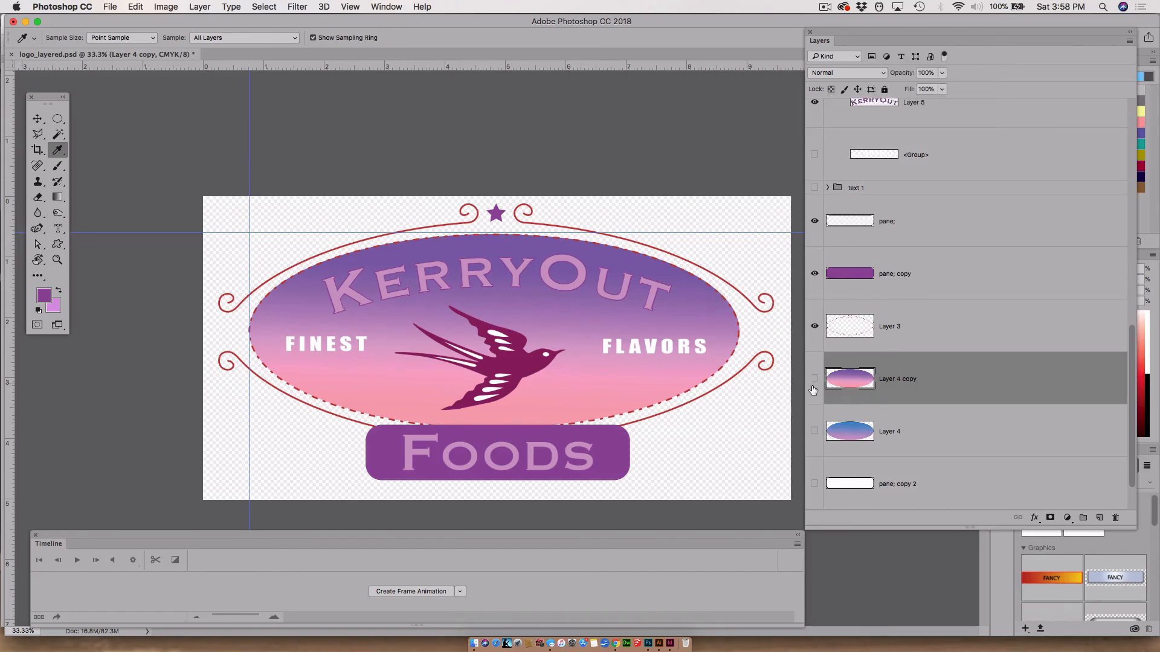
click(814, 430)
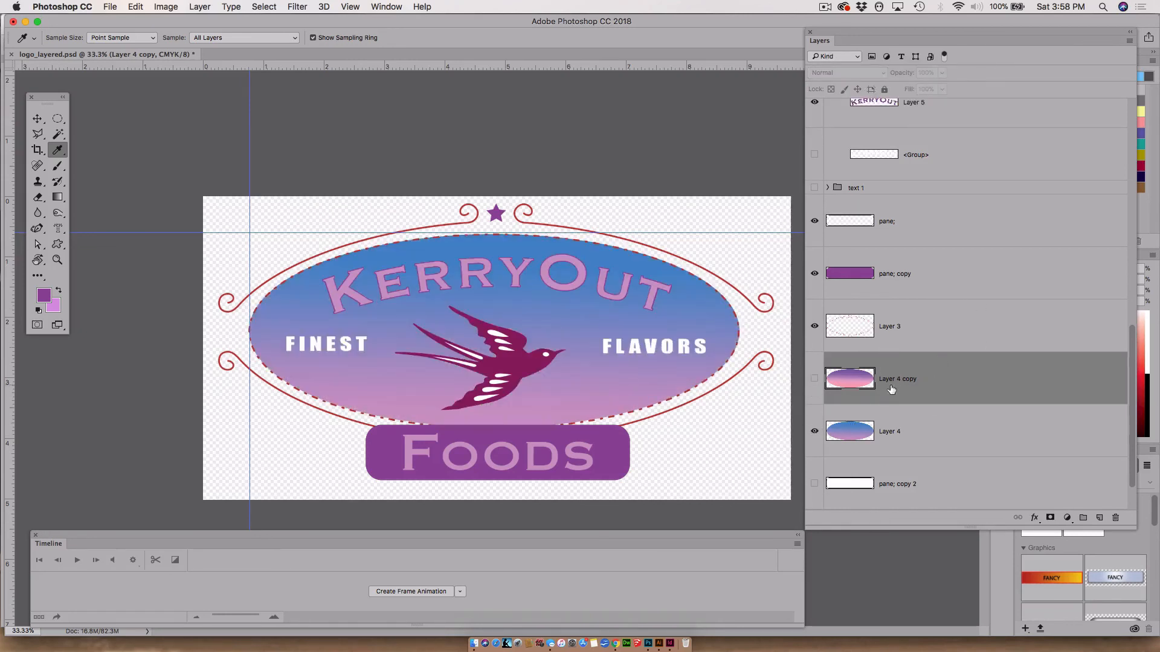
drag(944, 270, 1099, 518)
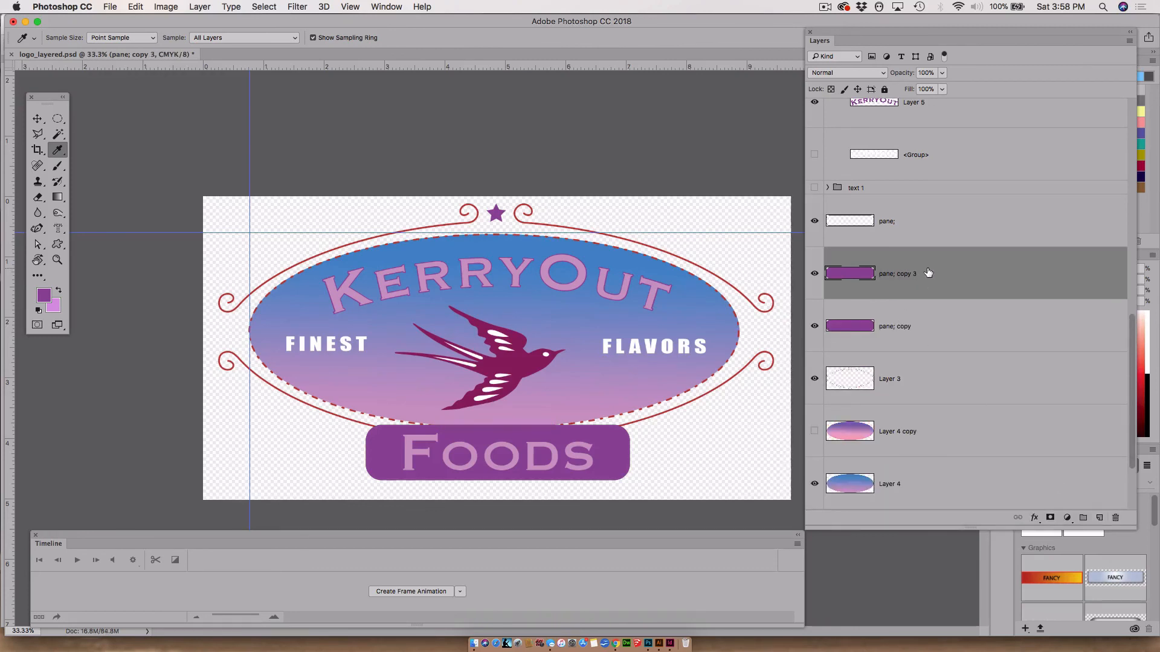
click(814, 326)
Recolor the duplicated Foods panel dark blue with Hue/Saturation, using hue -40 and lightness about -31
key(super+u)
click(921, 158)
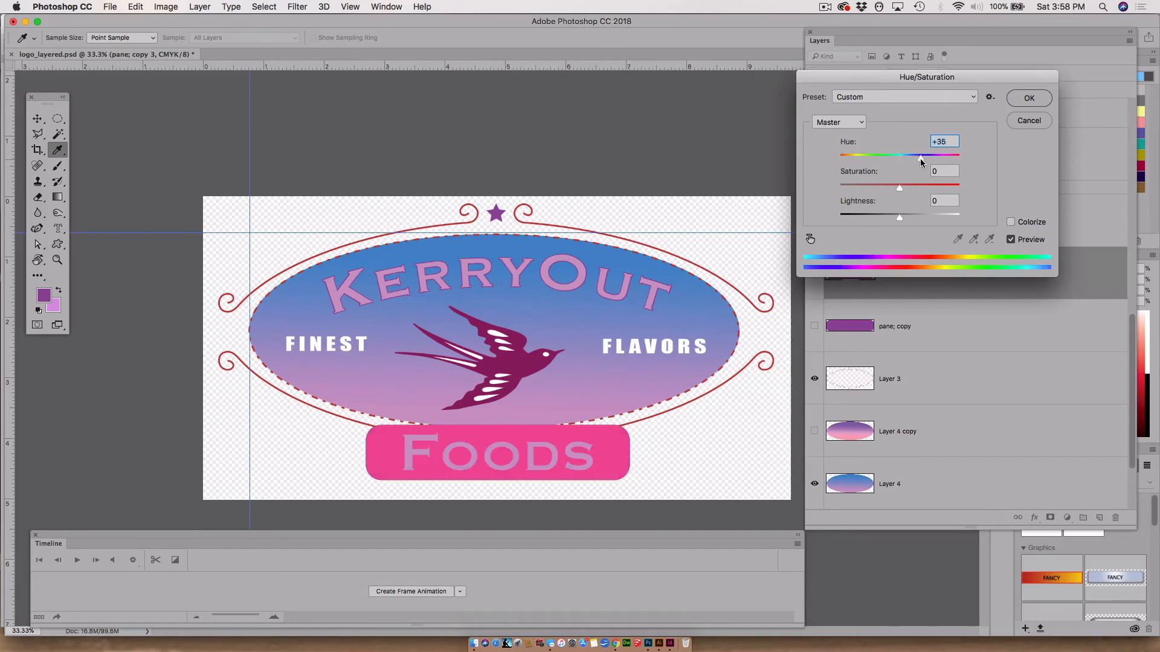
drag(935, 160, 875, 159)
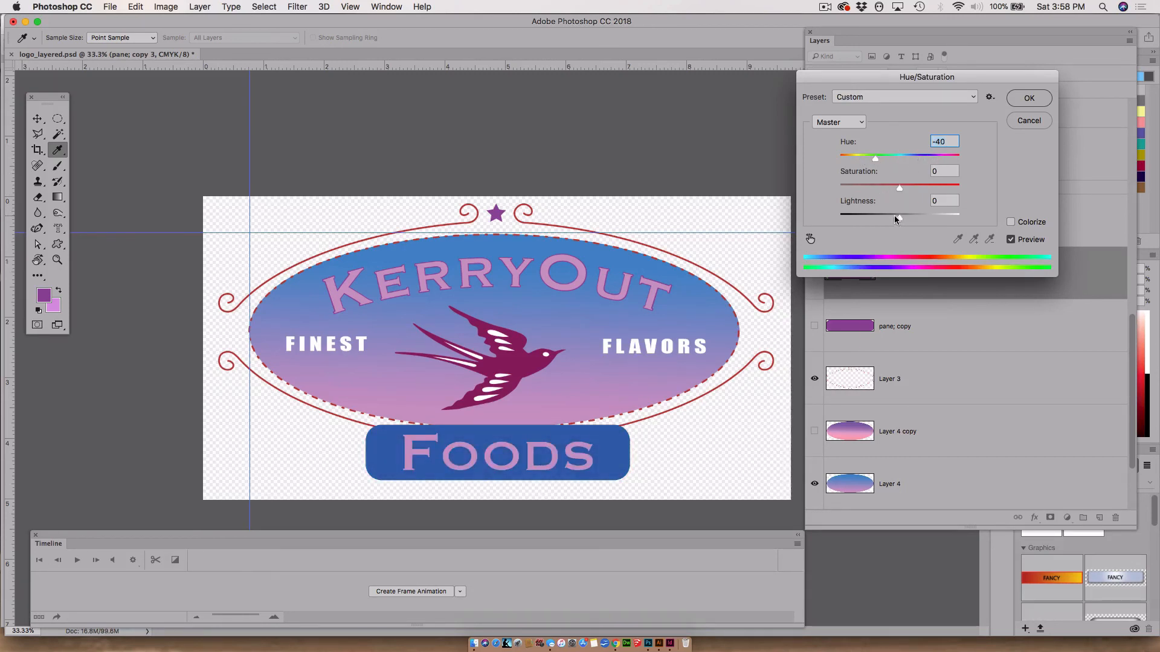
drag(899, 217, 875, 218)
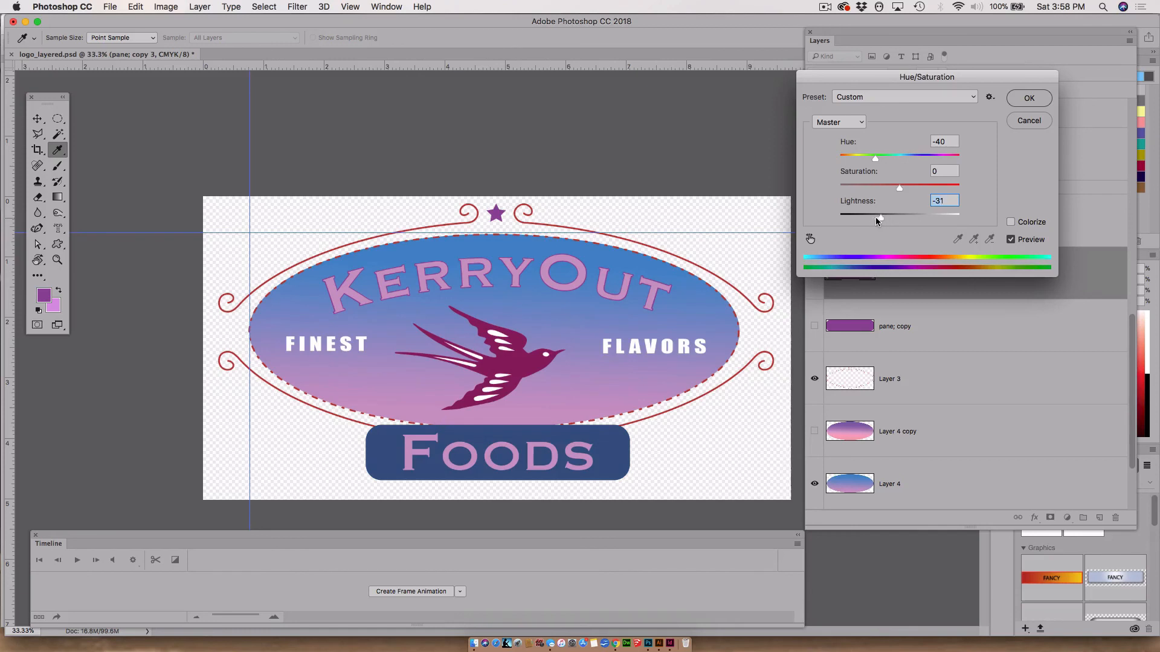
click(1029, 101)
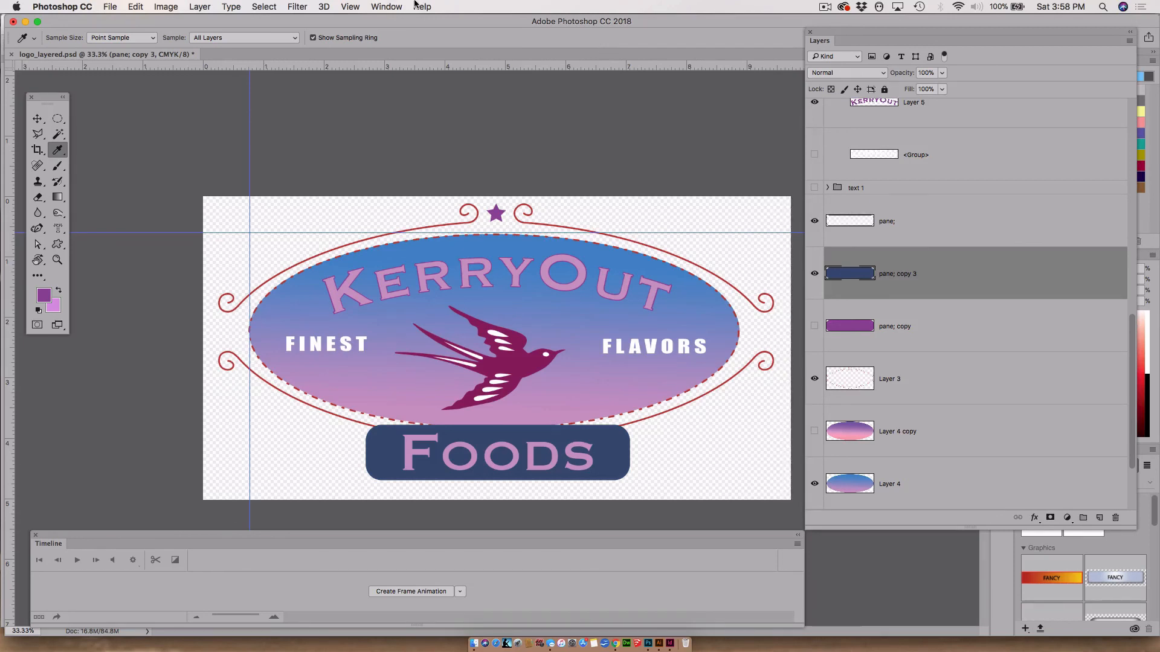
Create a second layer comp named Blueberry that records the current layer visibility
click(387, 7)
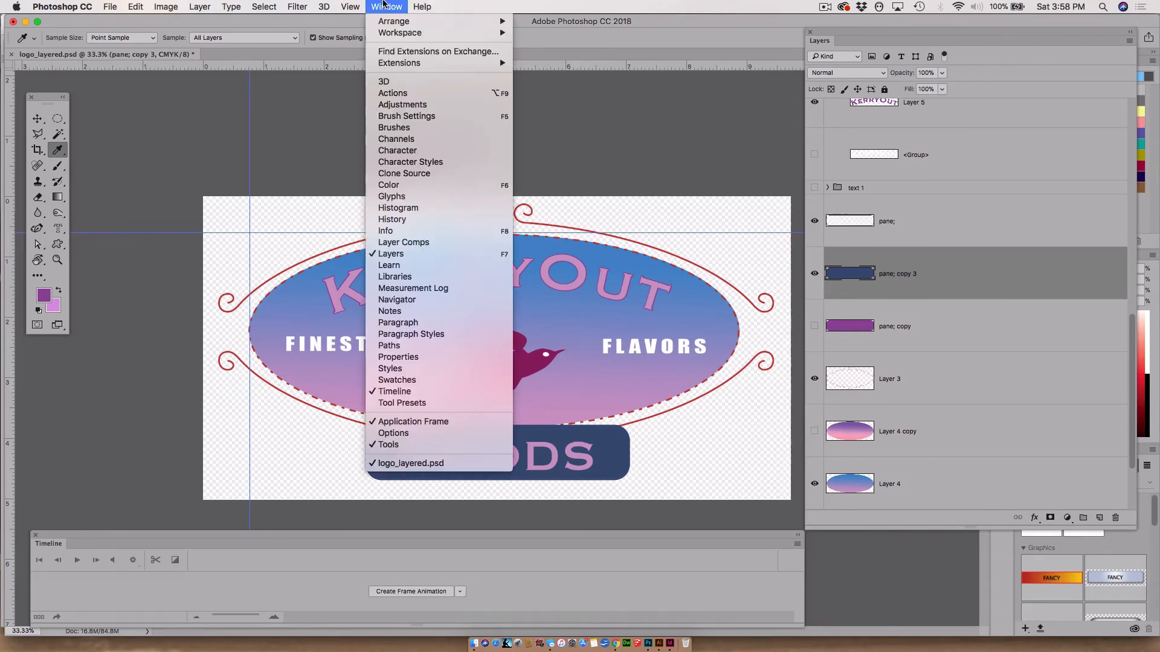
click(411, 243)
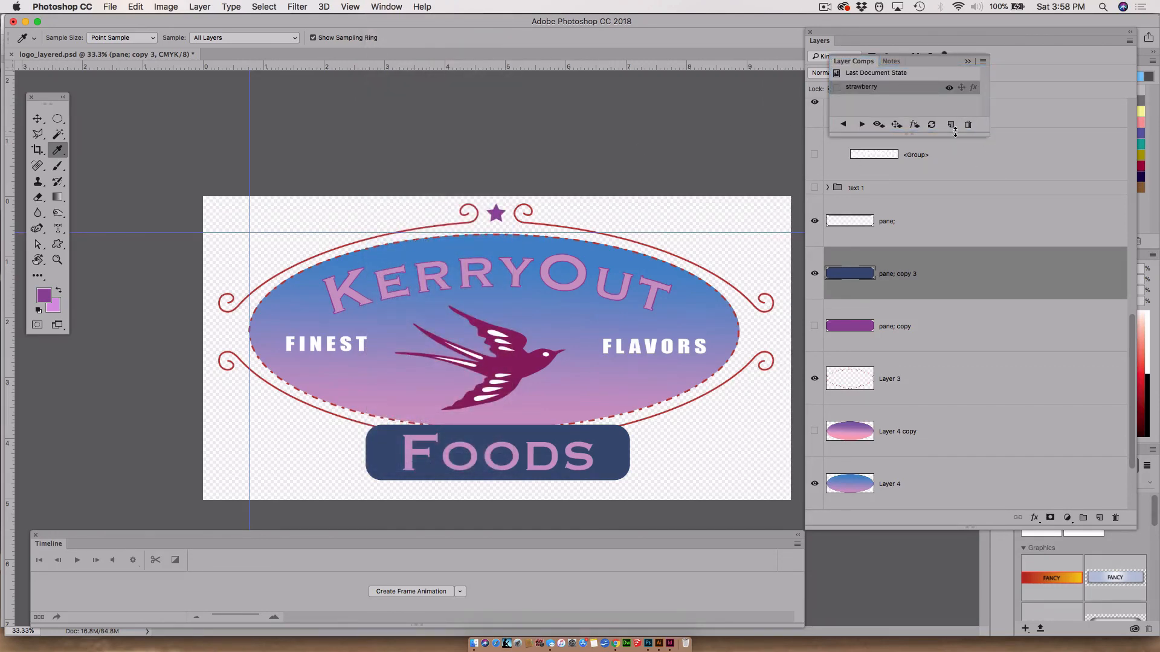
click(951, 125)
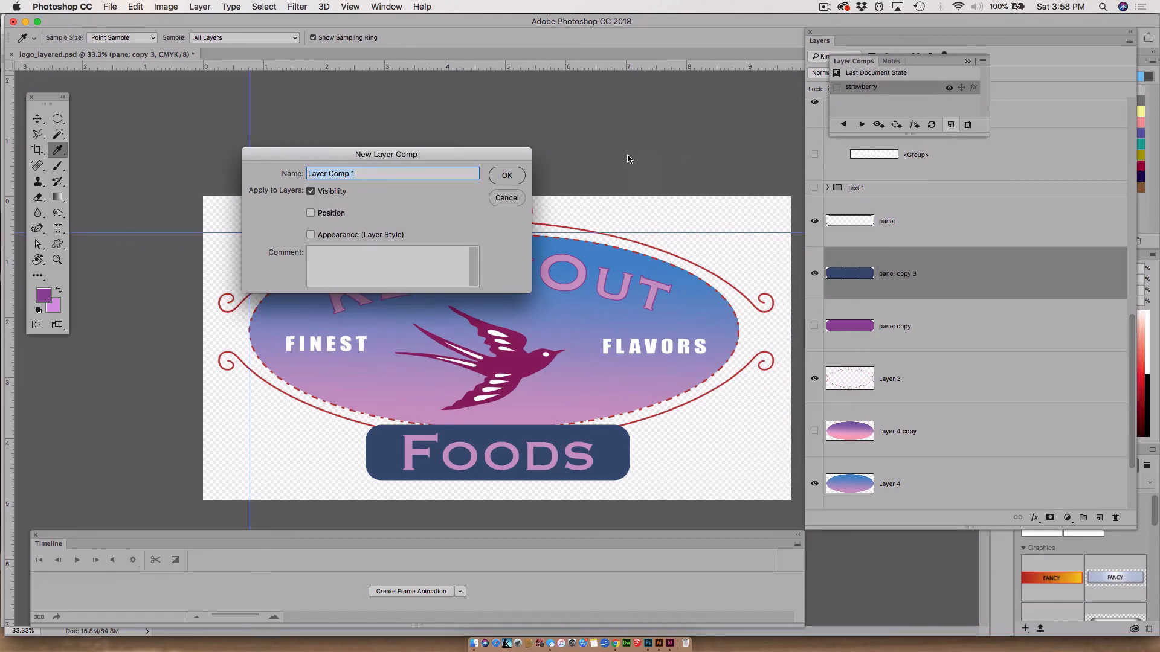
text(Blueberry)
click(506, 176)
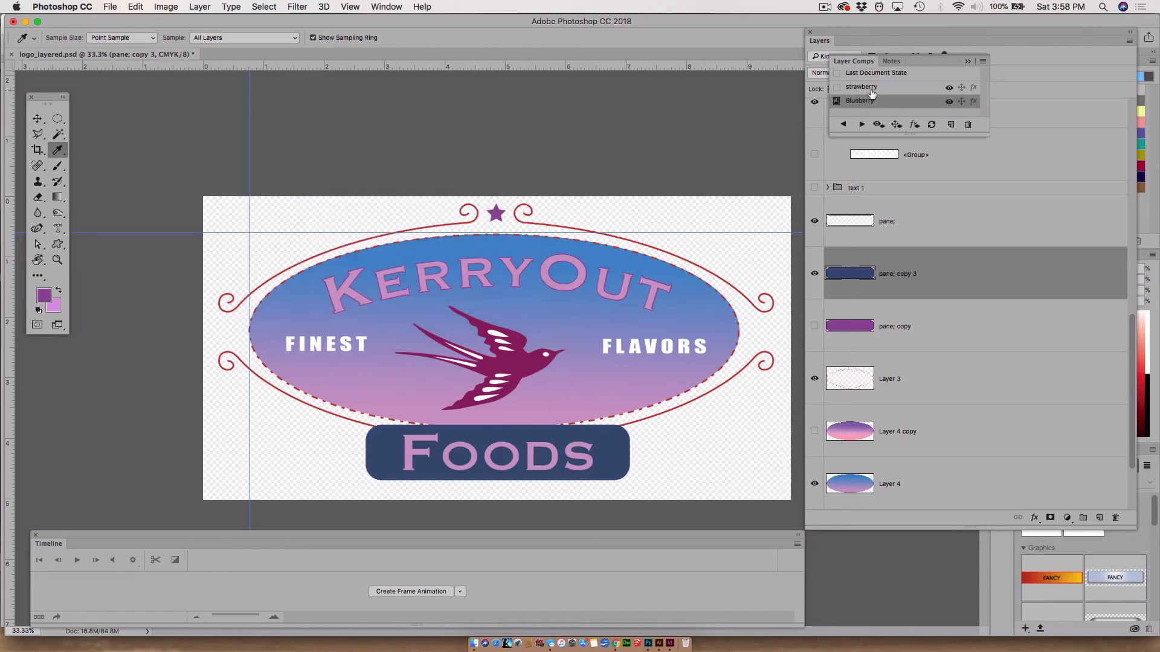
Compare the strawberry and Blueberry layer comps by applying each in turn, finishing with strawberry applied
click(871, 90)
click(836, 88)
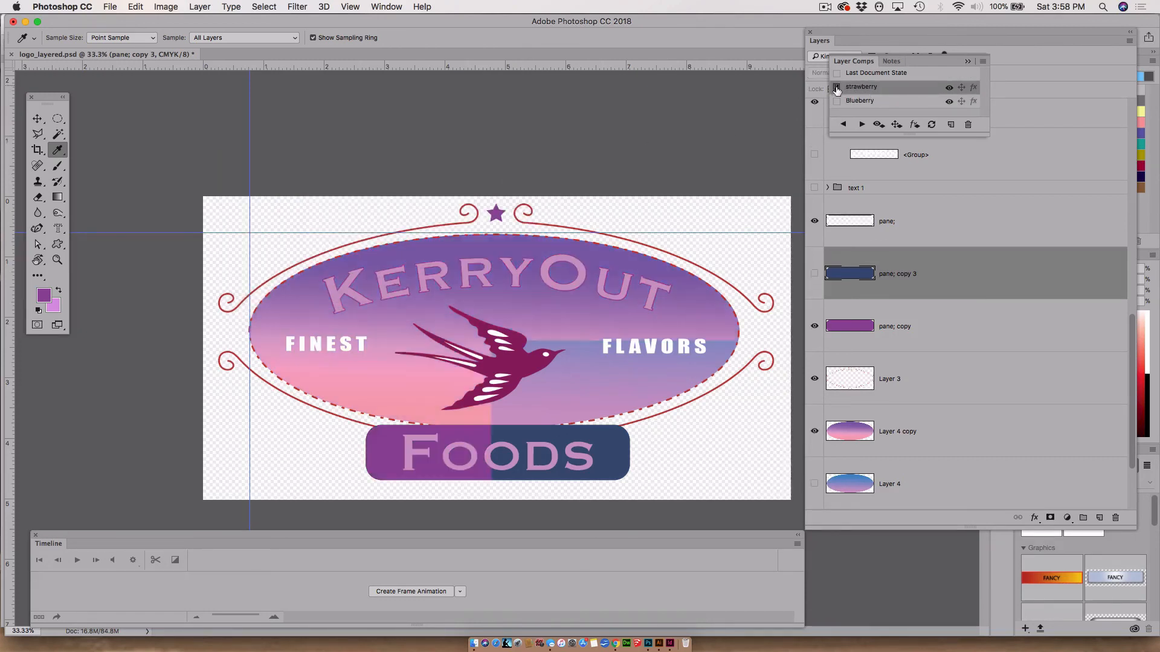
click(837, 102)
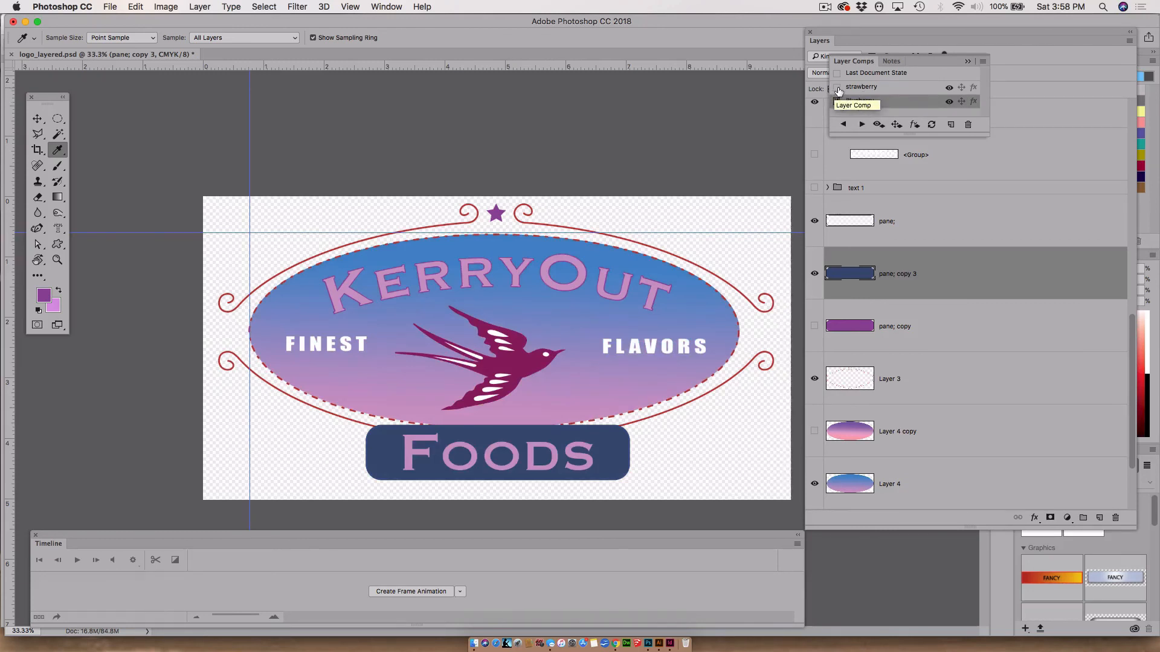
click(837, 88)
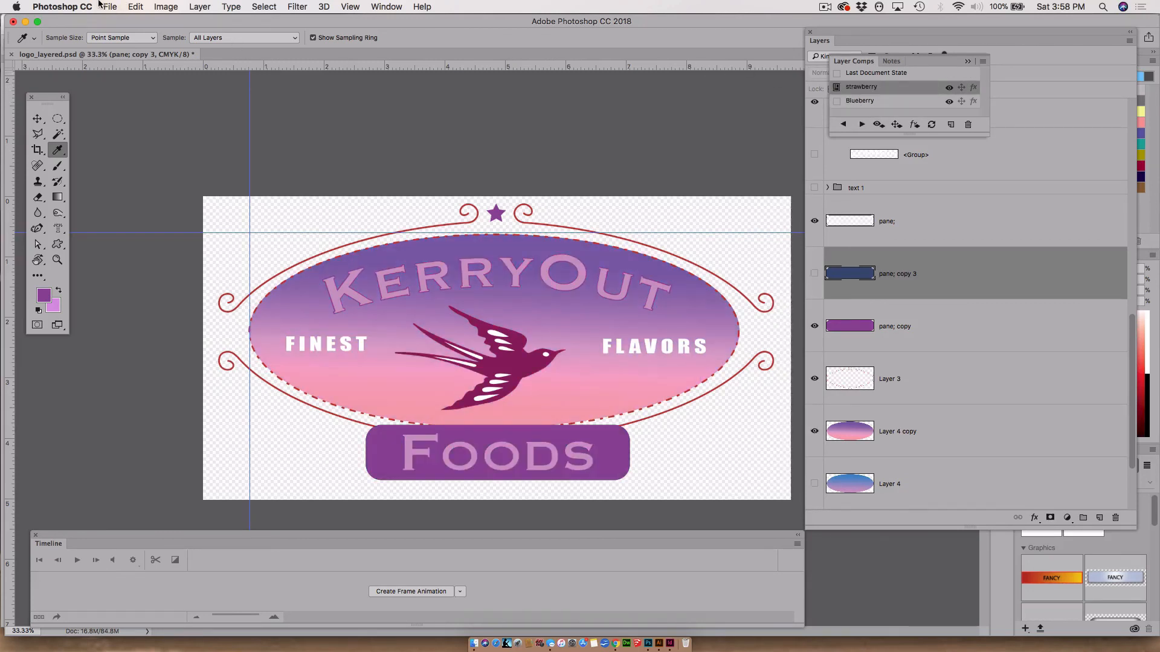
click(108, 6)
mouse_move(125, 175)
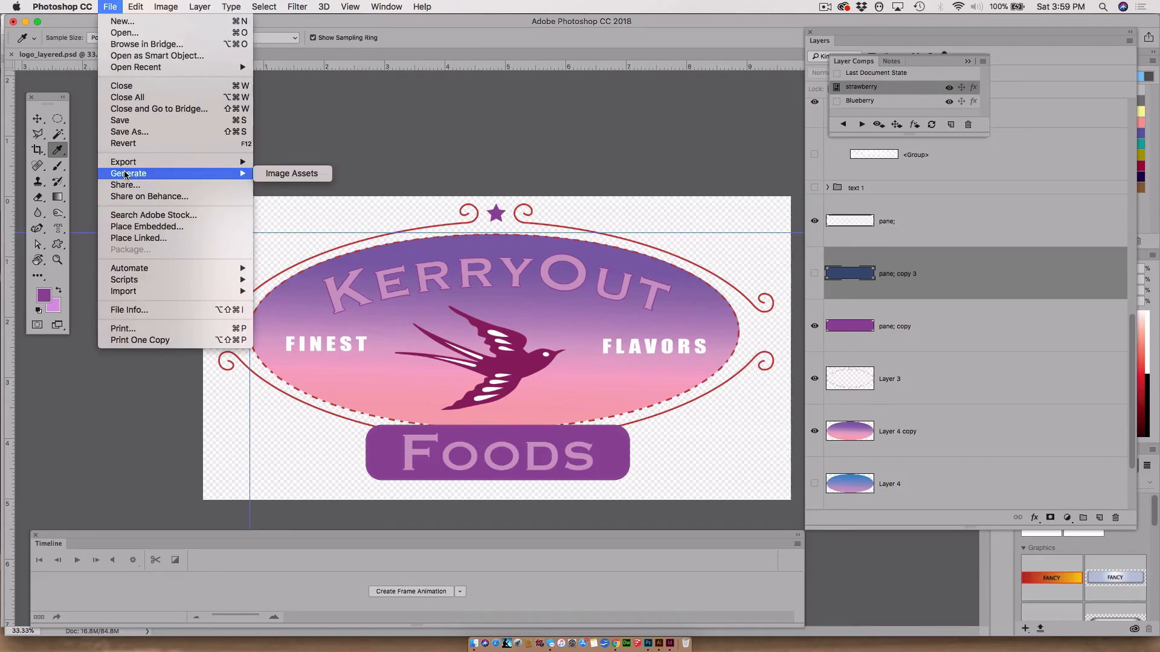
click(131, 131)
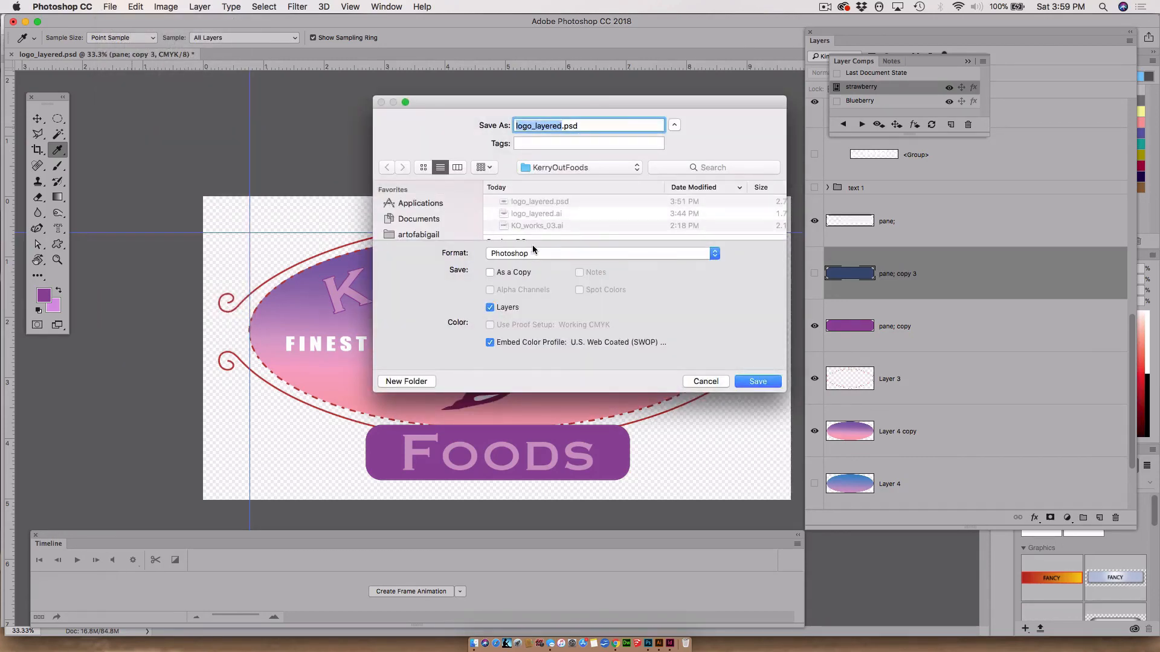
click(703, 383)
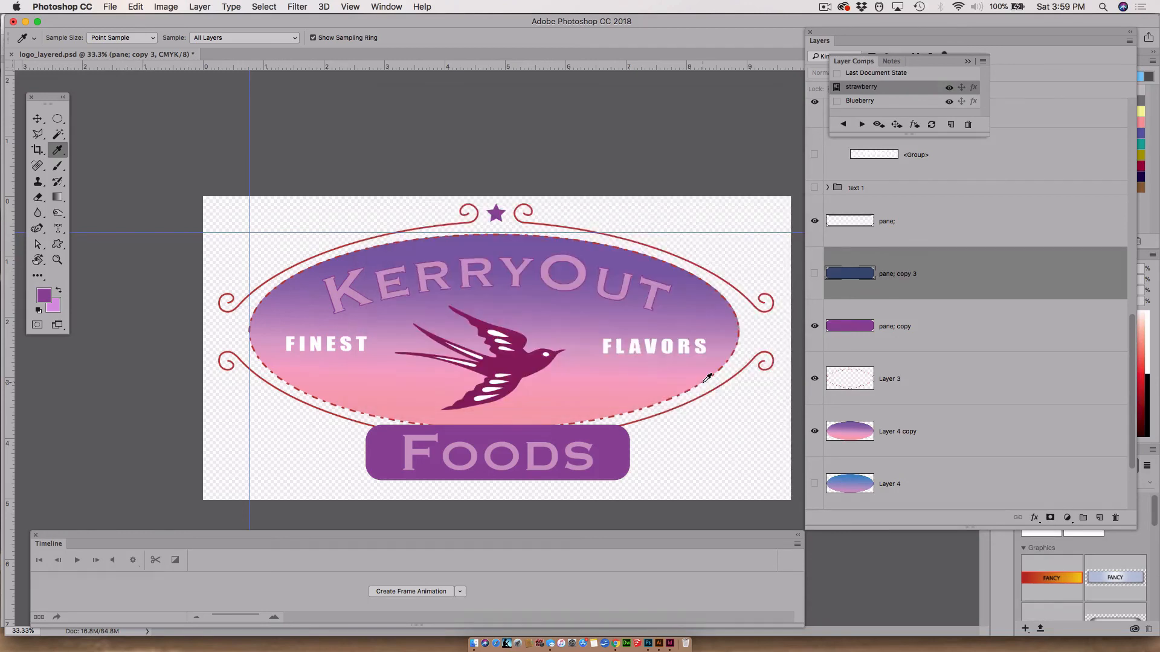
Switch to the Move tool
click(36, 119)
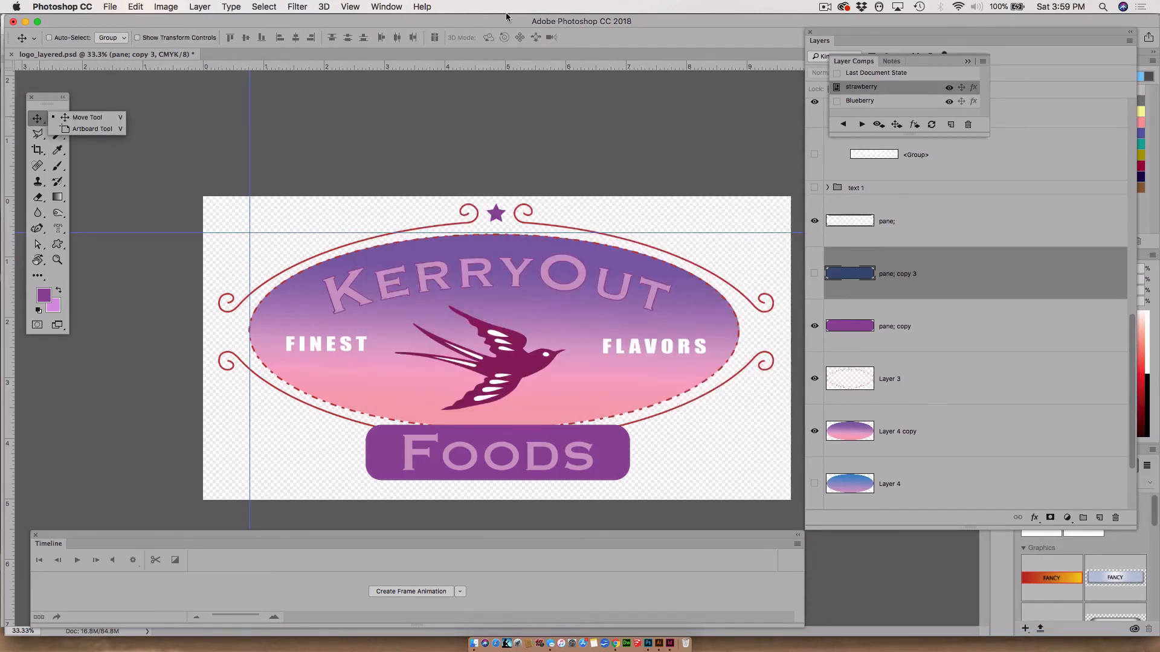
click(461, 27)
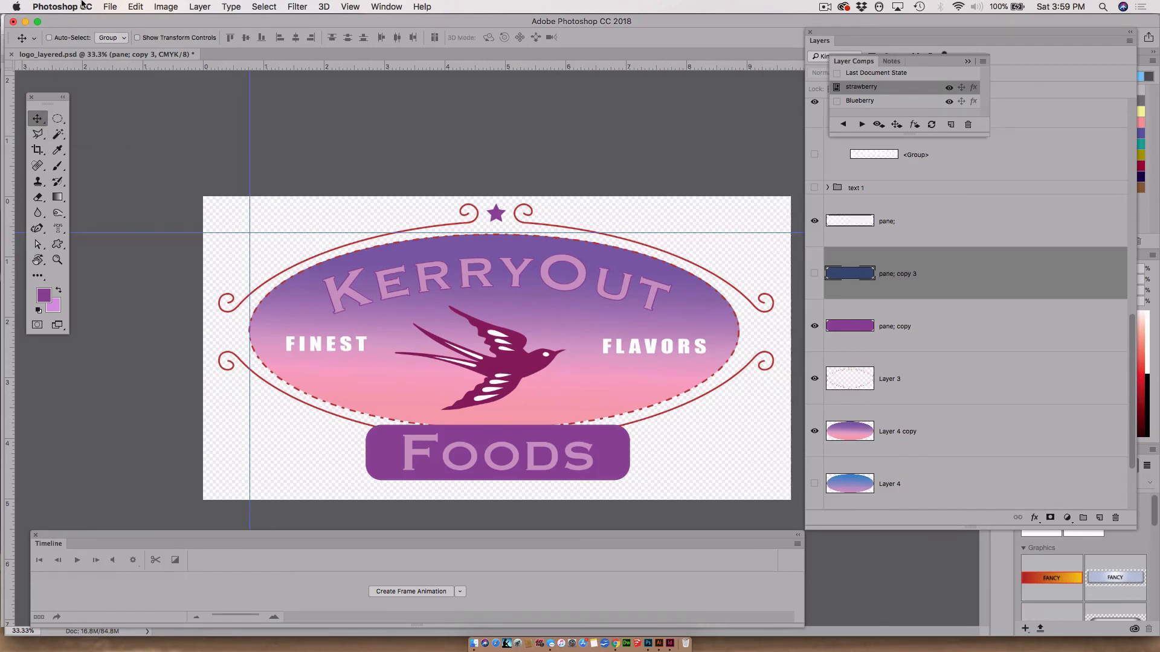
click(355, 6)
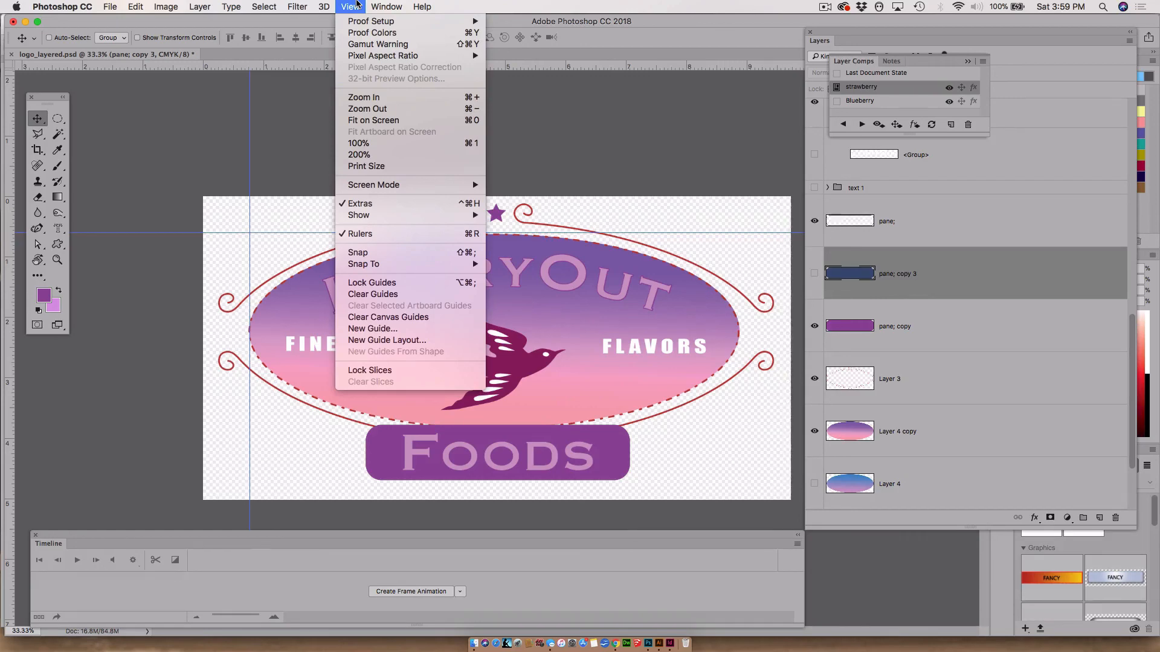
mouse_move(110, 5)
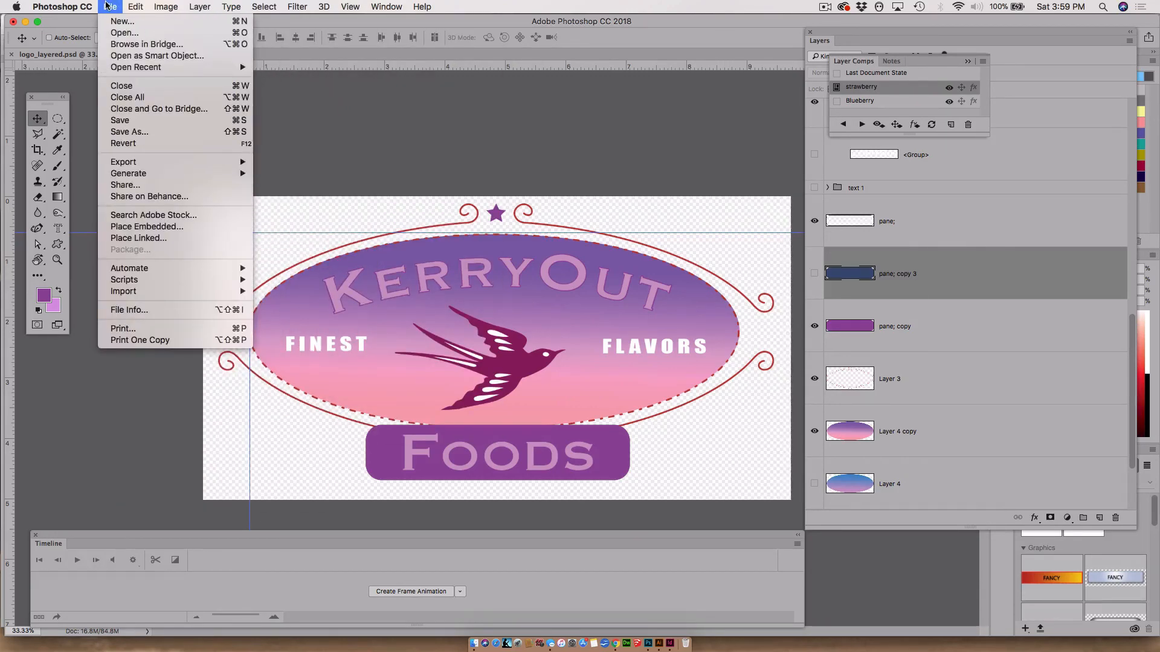
click(126, 133)
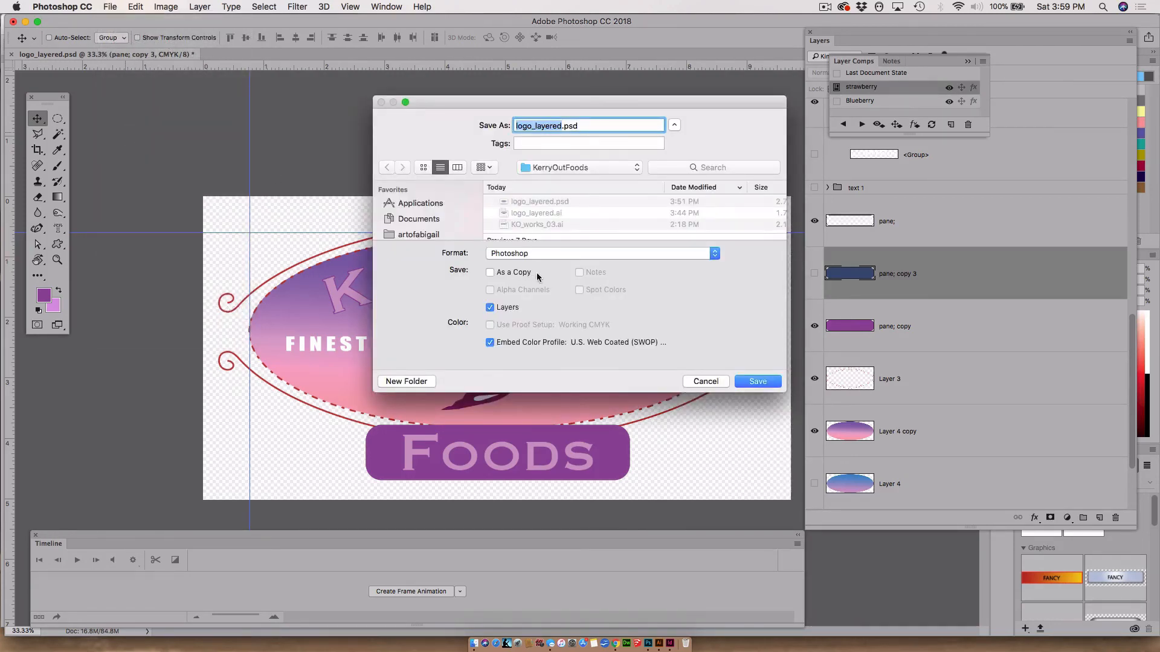
click(493, 311)
click(529, 258)
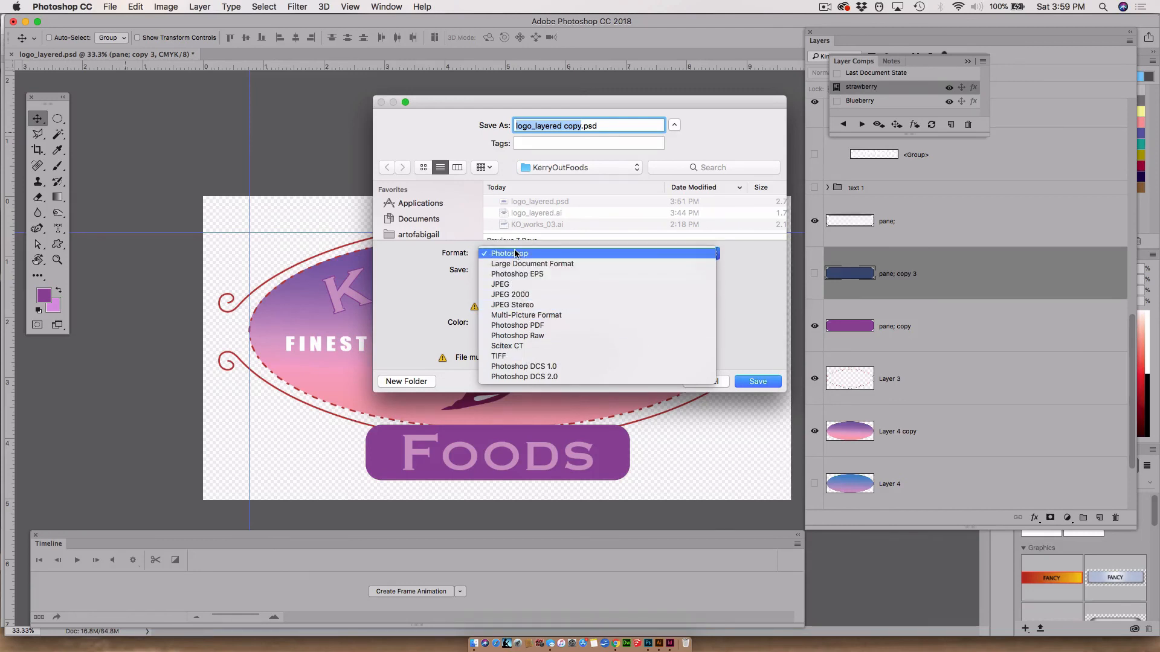
click(735, 295)
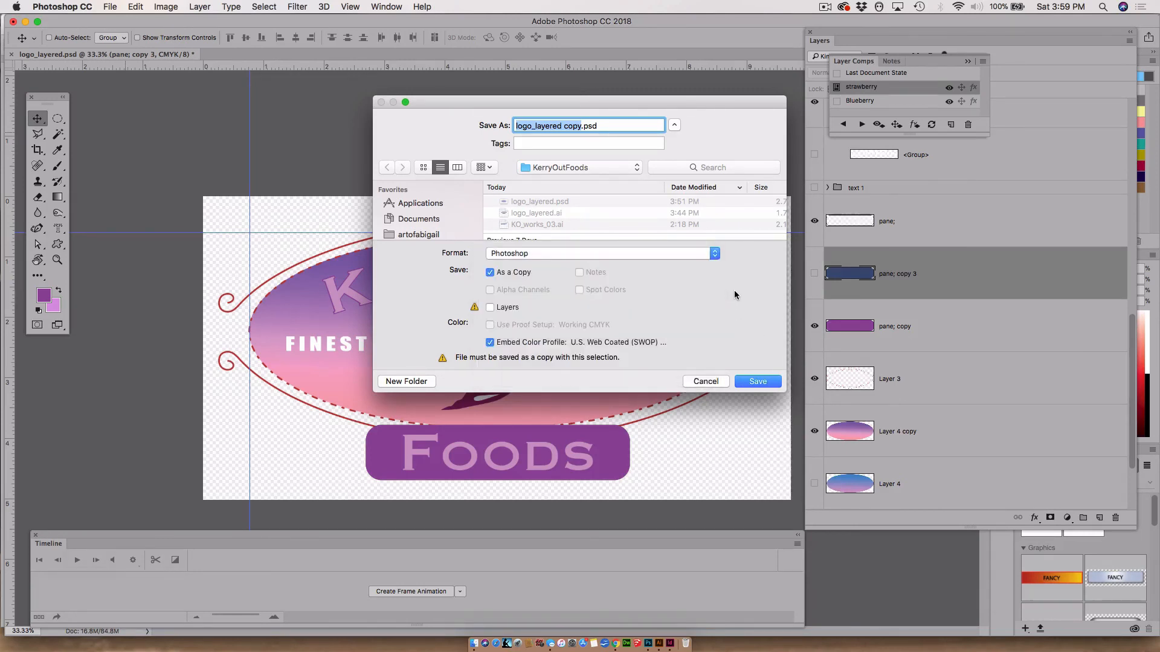
click(702, 385)
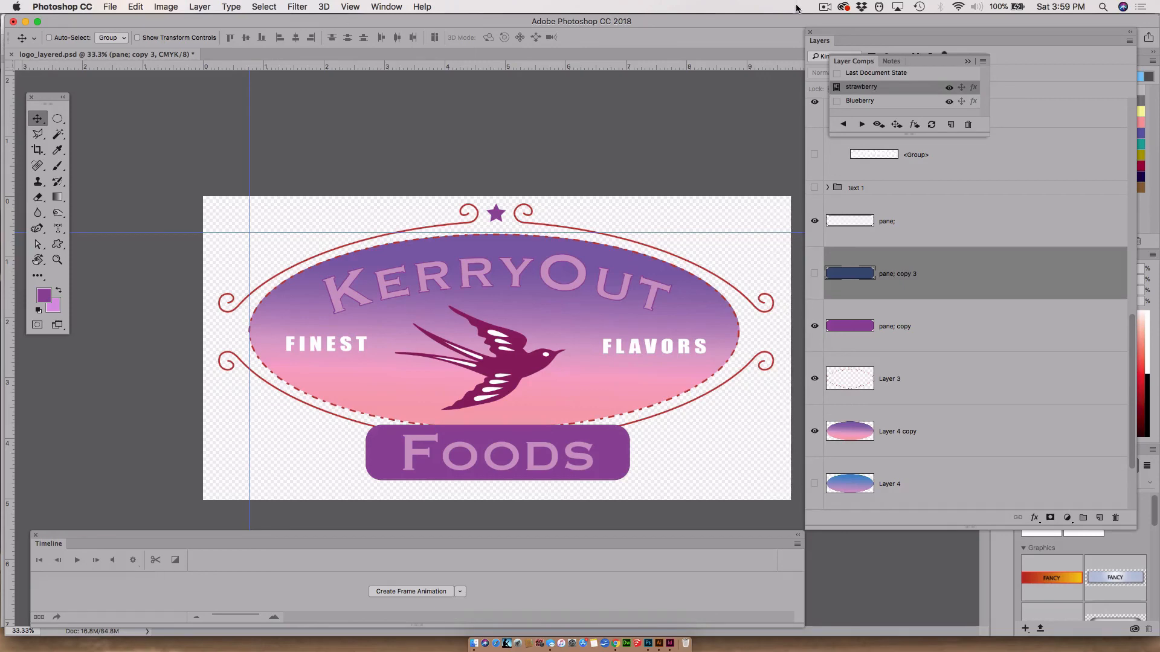
click(824, 8)
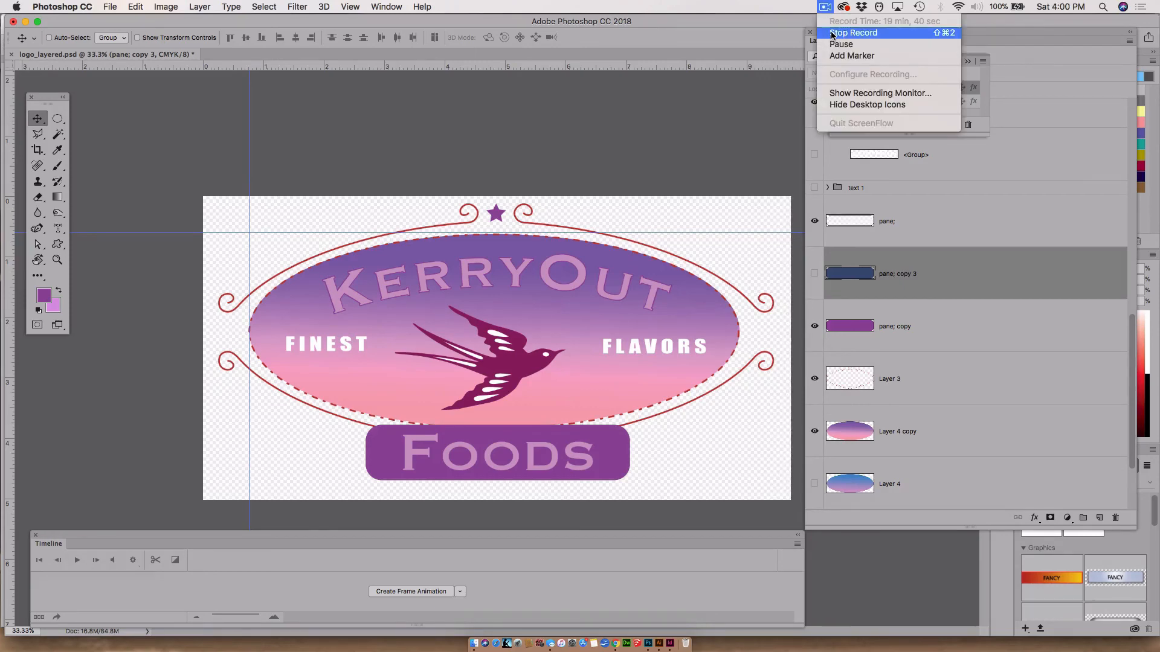